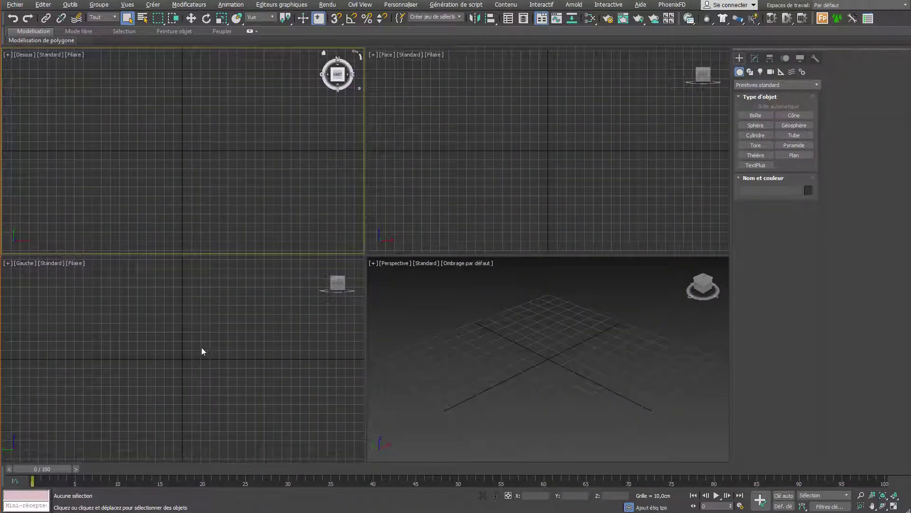
Set the project folder to A63 - Saison VIII, then check the save location without saving.
{"action": "left_click", "coordinate": [24, 6]}
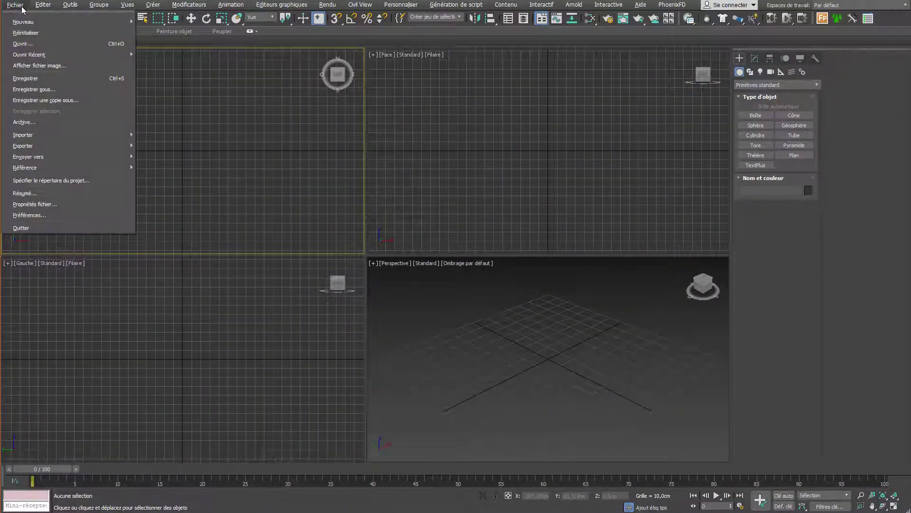
{"action": "left_click", "coordinate": [71, 180]}
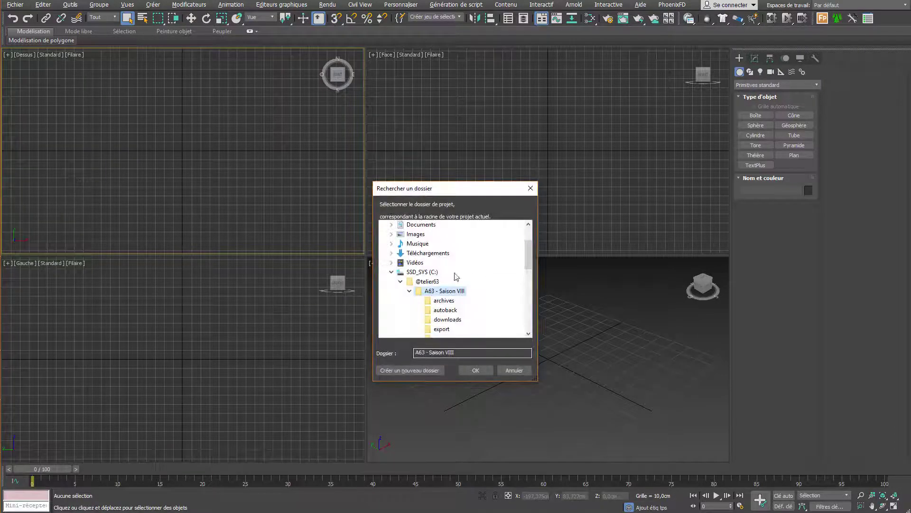
{"action": "left_click", "coordinate": [476, 369]}
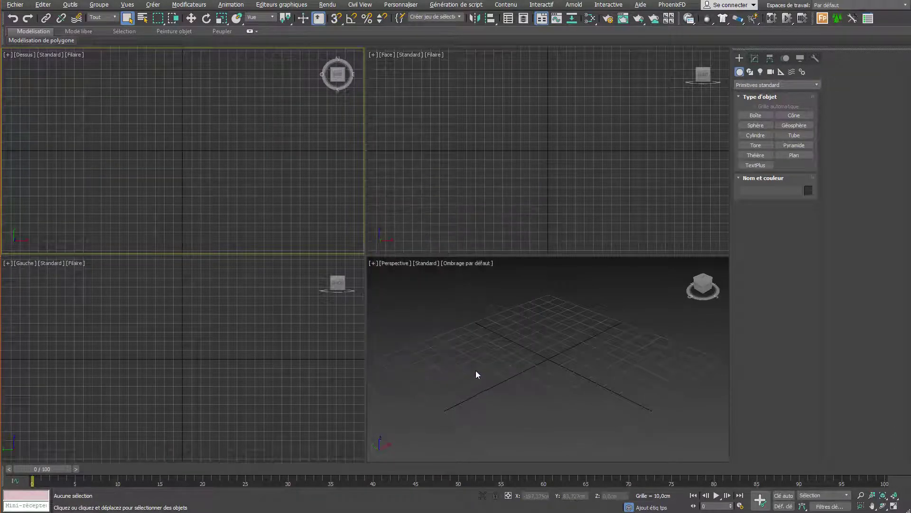
{"action": "left_click", "coordinate": [15, 4]}
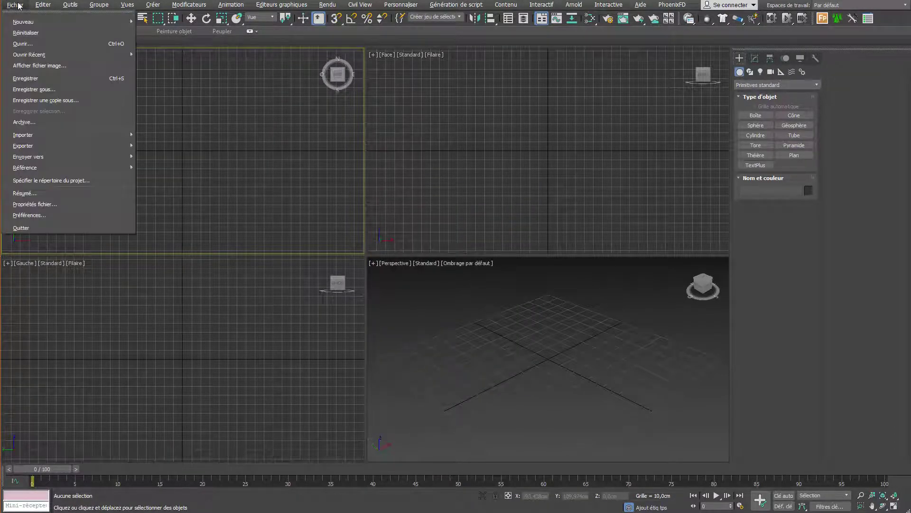
{"action": "left_click", "coordinate": [55, 75]}
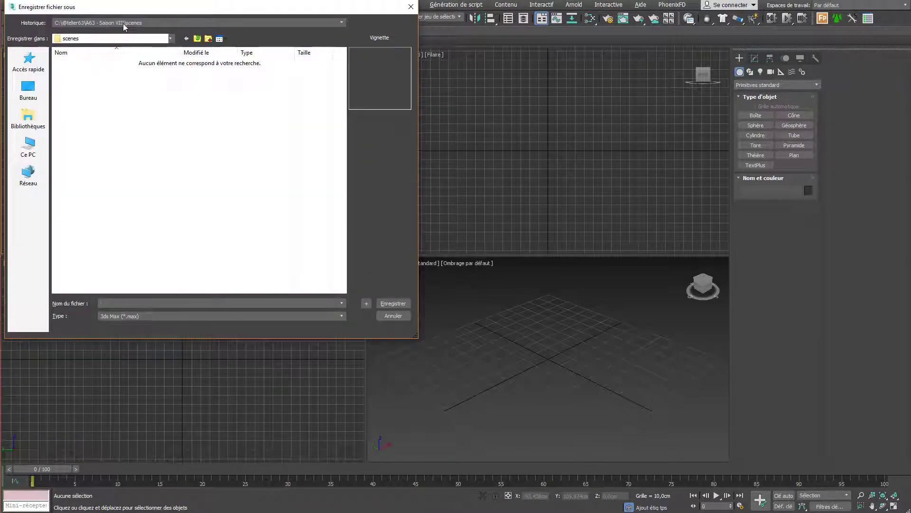
{"action": "left_click", "coordinate": [411, 6]}
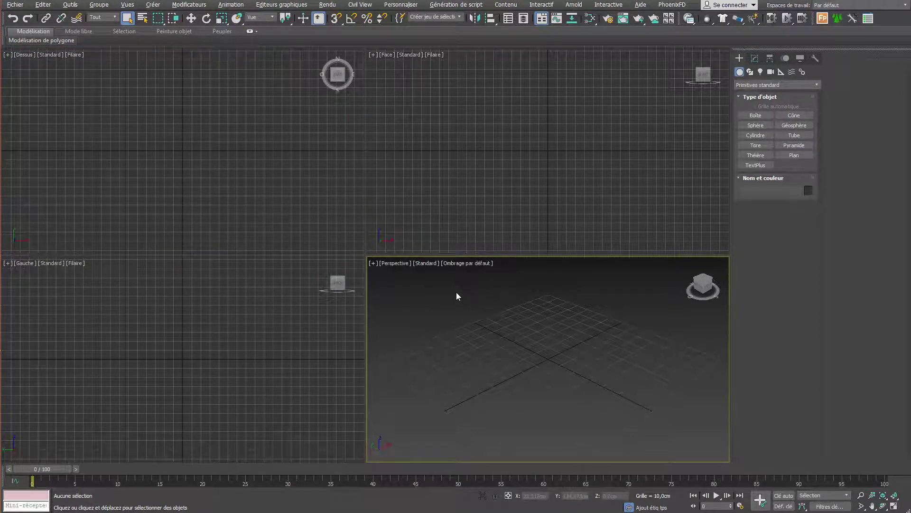
Maximize the Perspective viewport and confirm centimetre display units with 1 system unit = 1 cm.
{"action": "key", "text": "alt+w"}
{"action": "key", "text": "alt+w"}
{"action": "key", "text": "alt+w"}
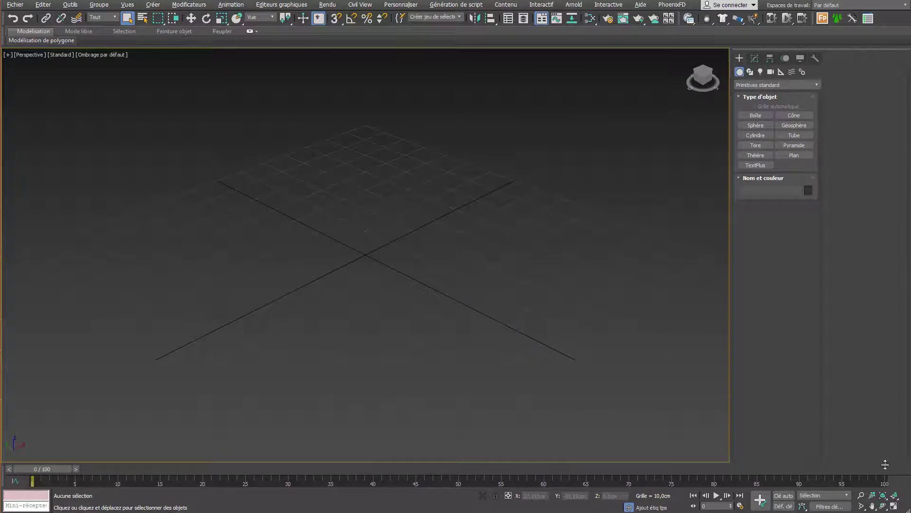
{"action": "left_click", "coordinate": [894, 506]}
{"action": "left_click", "coordinate": [401, 4]}
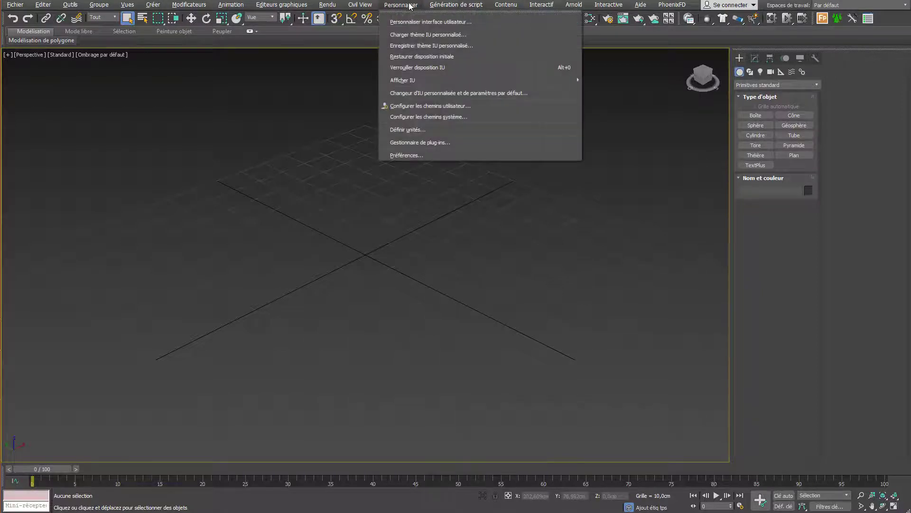
{"action": "left_click", "coordinate": [416, 131]}
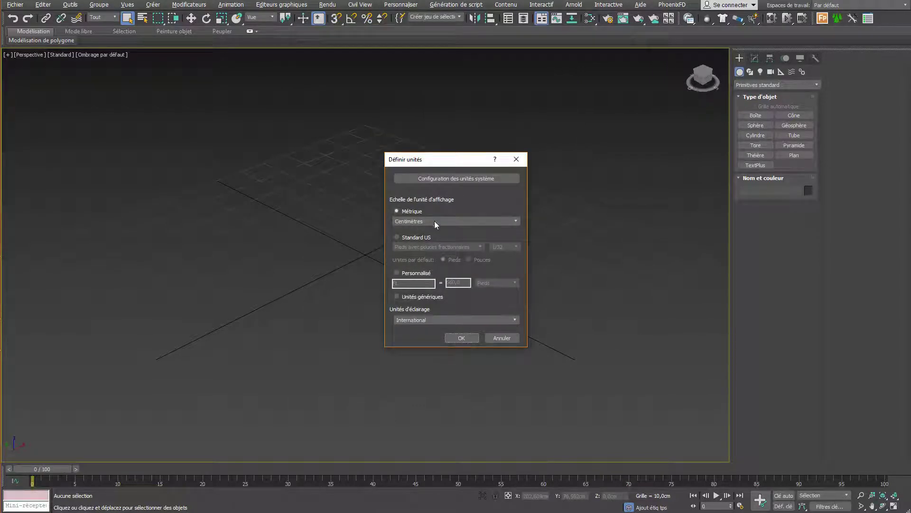
{"action": "left_click", "coordinate": [419, 182]}
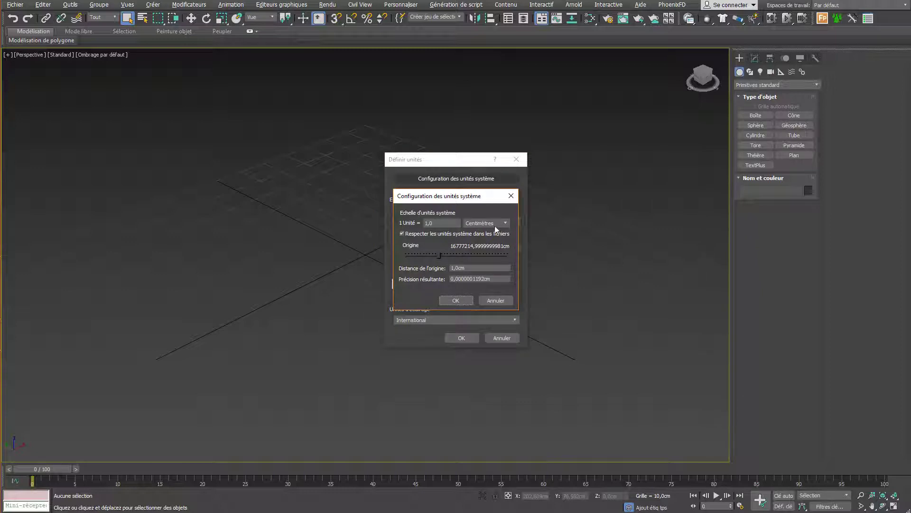
{"action": "left_click", "coordinate": [455, 300]}
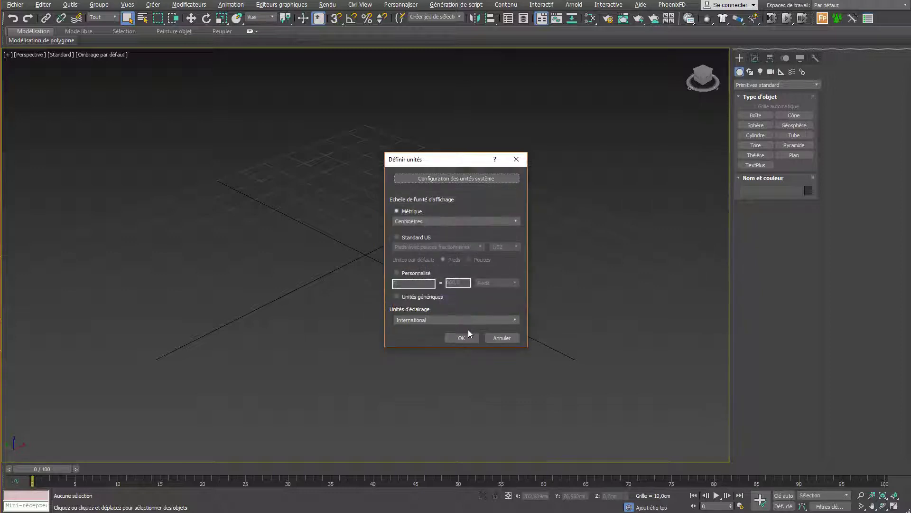
{"action": "left_click", "coordinate": [462, 337]}
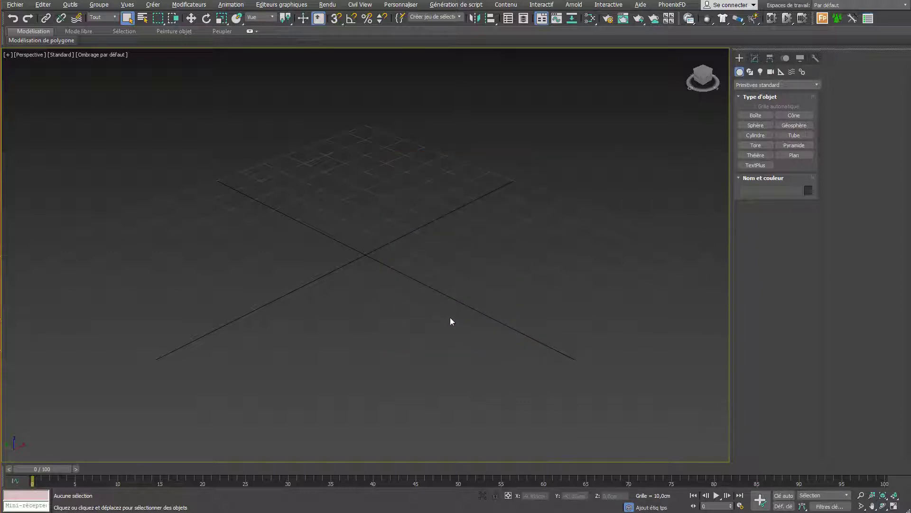
Run a test render, then set the output size to 800 × 450 with a locked aspect ratio.
{"action": "left_click", "coordinate": [623, 18]}
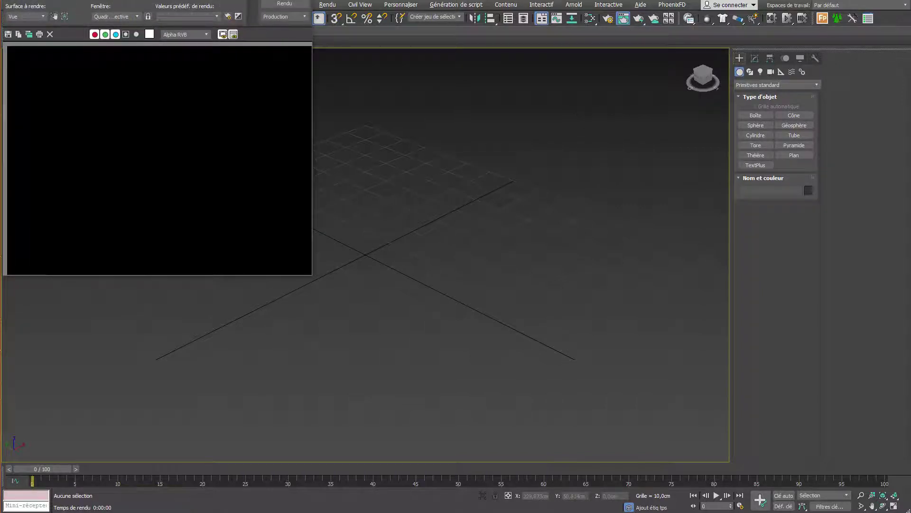
{"action": "left_click_drag", "start_coordinate": [329, 70], "coordinate": [464, 138]}
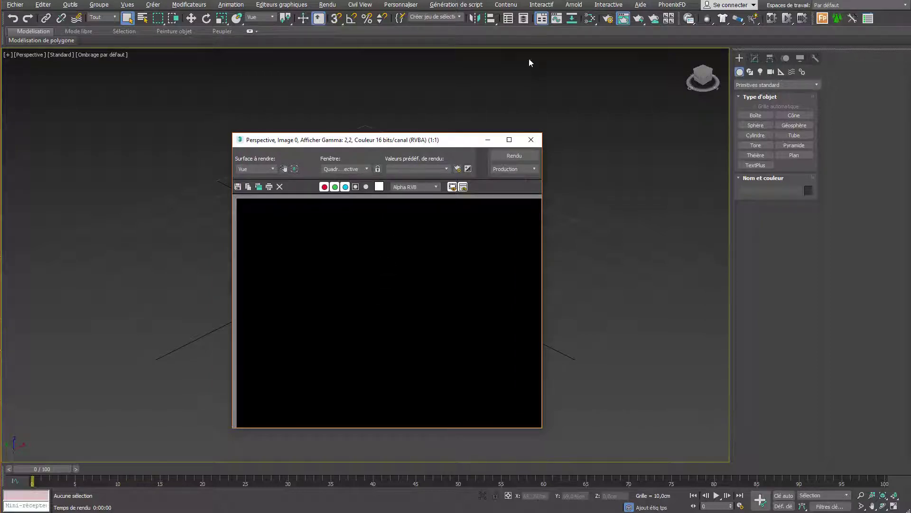
{"action": "left_click", "coordinate": [602, 20]}
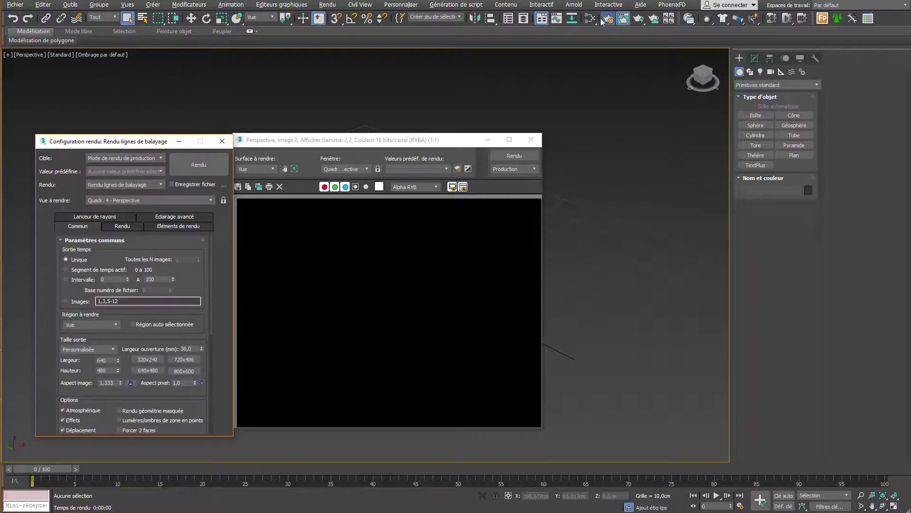
{"action": "double_click", "coordinate": [109, 360]}
{"action": "type", "text": "8"}
{"action": "type", "text": "00"}
{"action": "double_click", "coordinate": [112, 370]}
{"action": "type", "text": "450"}
{"action": "key", "text": "Tab"}
{"action": "left_click", "coordinate": [131, 383]}
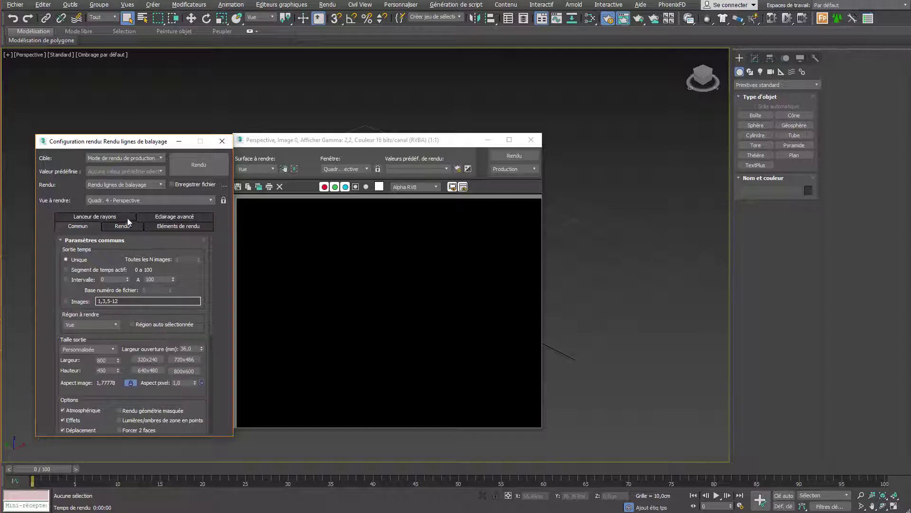
Switch the renderer to ART and the render target to ActiveShade.
{"action": "left_click", "coordinate": [140, 155]}
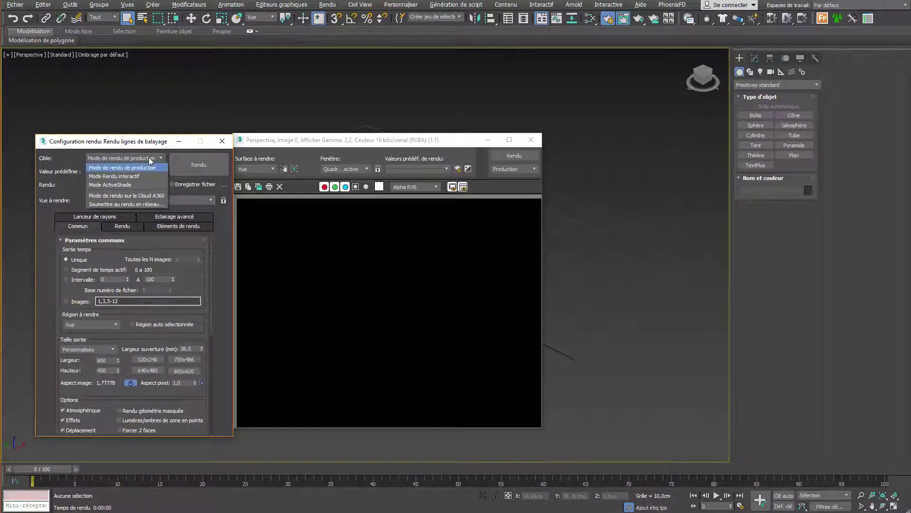
{"action": "left_click", "coordinate": [142, 167]}
{"action": "left_click", "coordinate": [143, 185]}
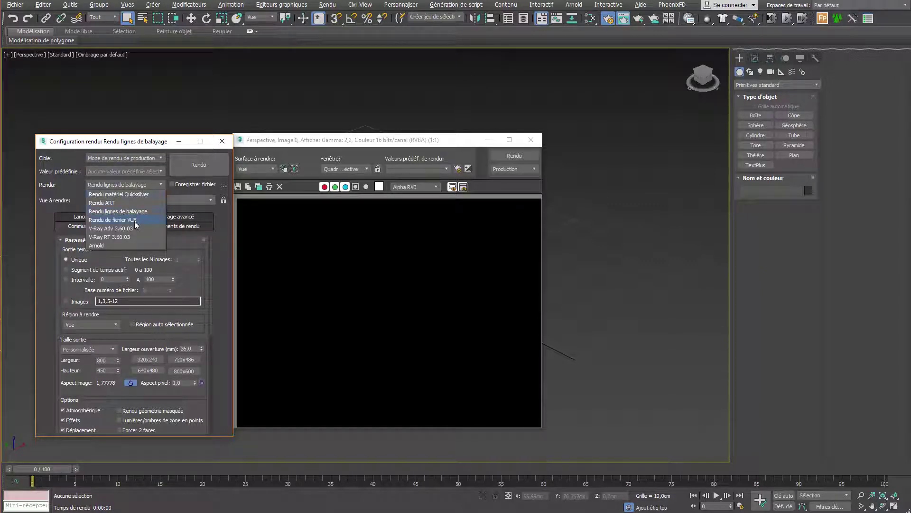
{"action": "left_click", "coordinate": [110, 202]}
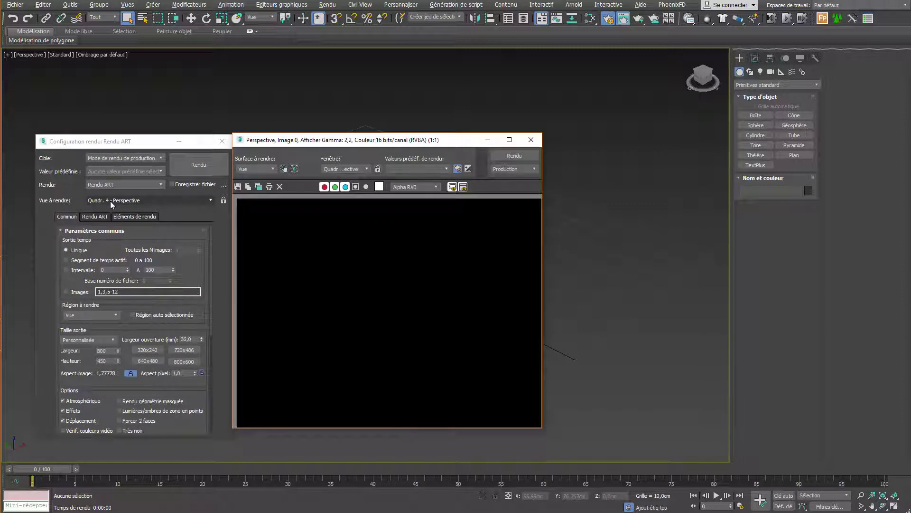
{"action": "left_click", "coordinate": [148, 158]}
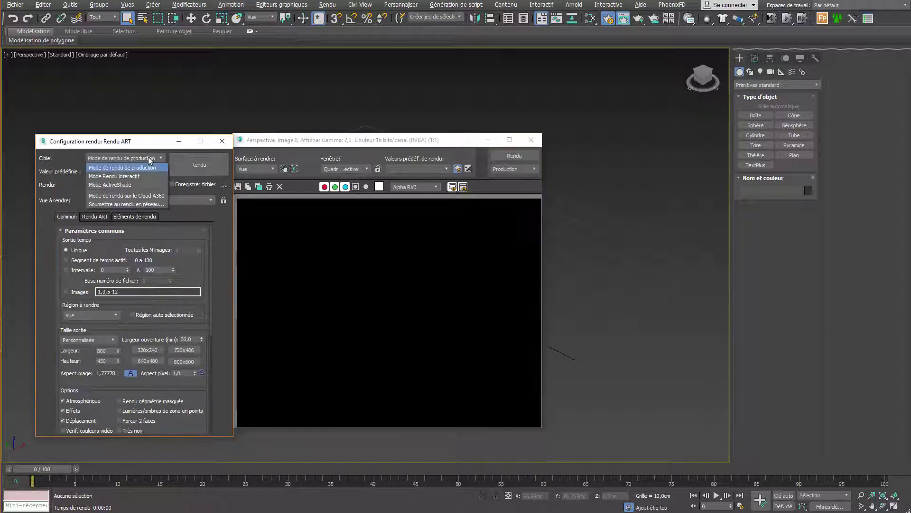
{"action": "left_click", "coordinate": [138, 184]}
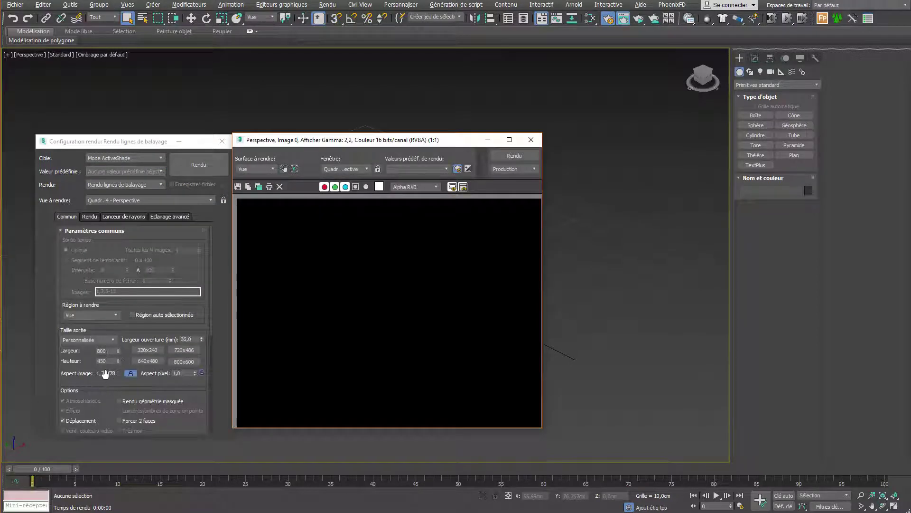
{"action": "left_click", "coordinate": [126, 184]}
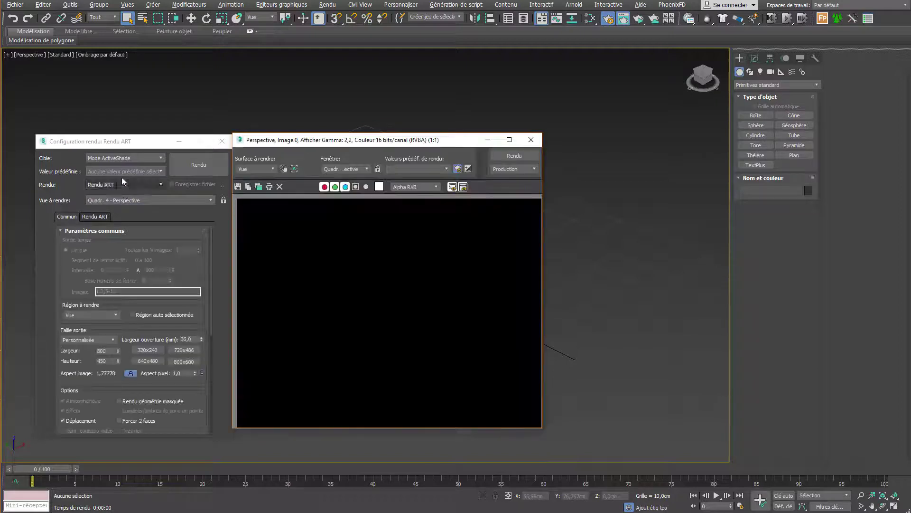
Run an ActiveShade preview render, then close the render and Render Setup windows.
{"action": "left_click", "coordinate": [531, 141]}
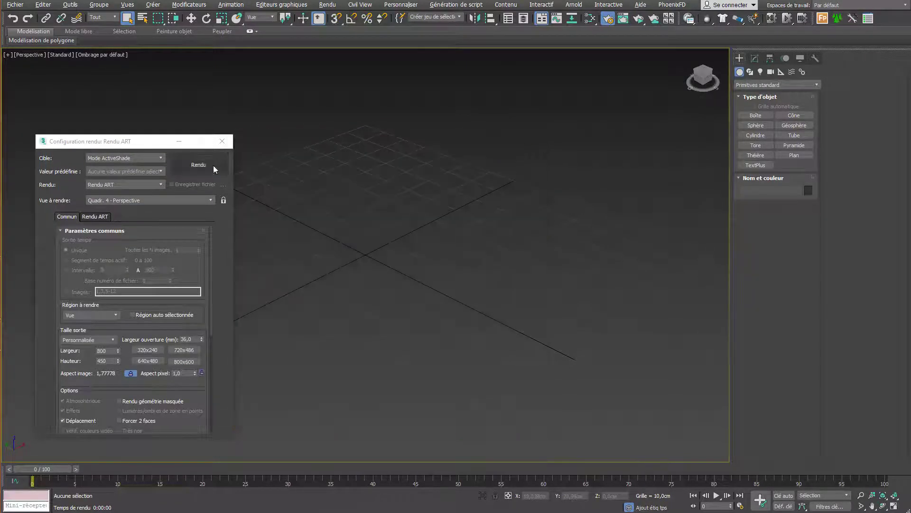
{"action": "left_click", "coordinate": [214, 166]}
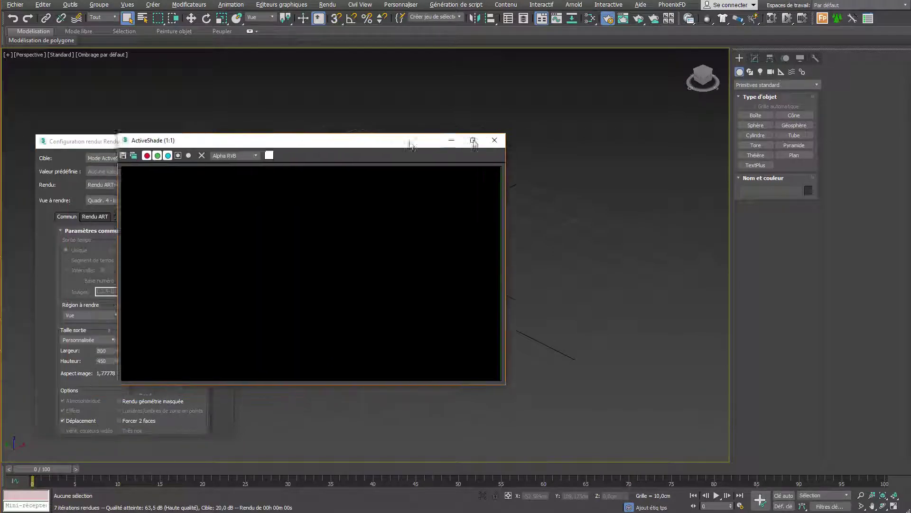
{"action": "left_click_drag", "start_coordinate": [257, 140], "coordinate": [332, 140]}
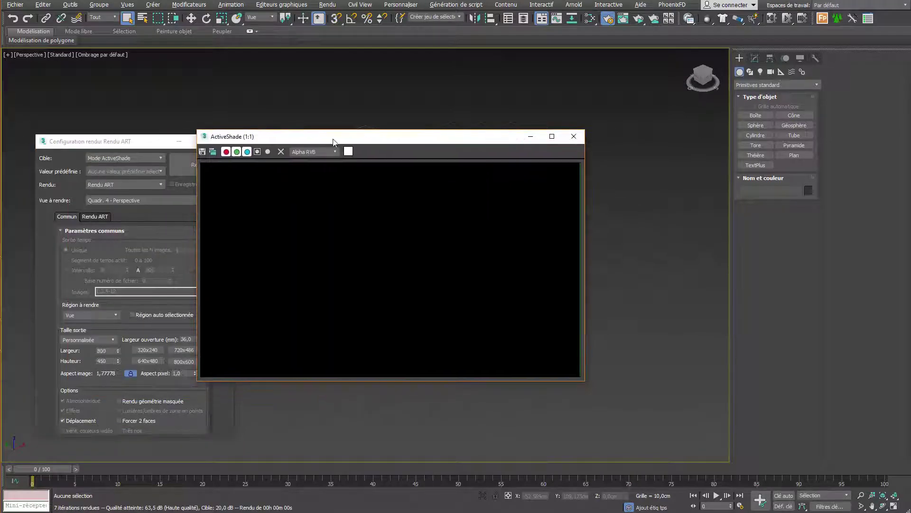
{"action": "left_click", "coordinate": [574, 137]}
{"action": "left_click", "coordinate": [224, 141]}
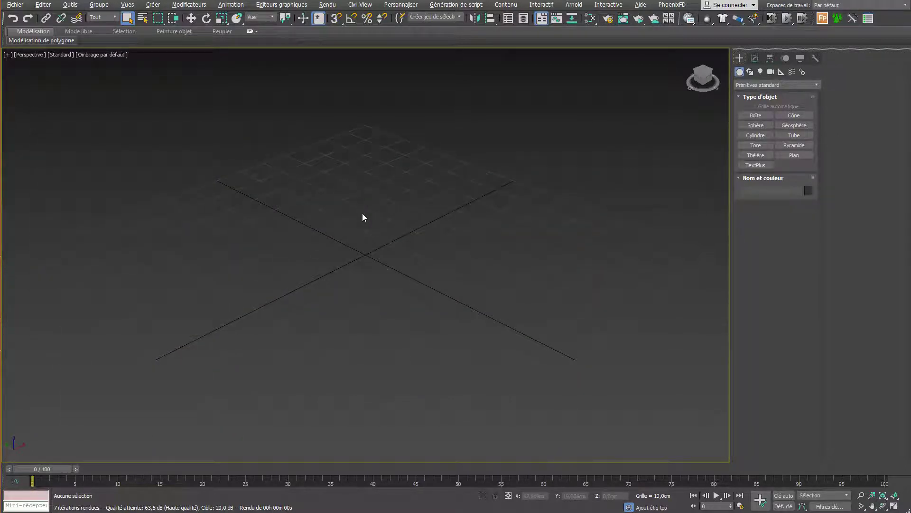
Save the empty scene as maxstart.max in the scenes folder.
{"action": "left_click", "coordinate": [19, 5]}
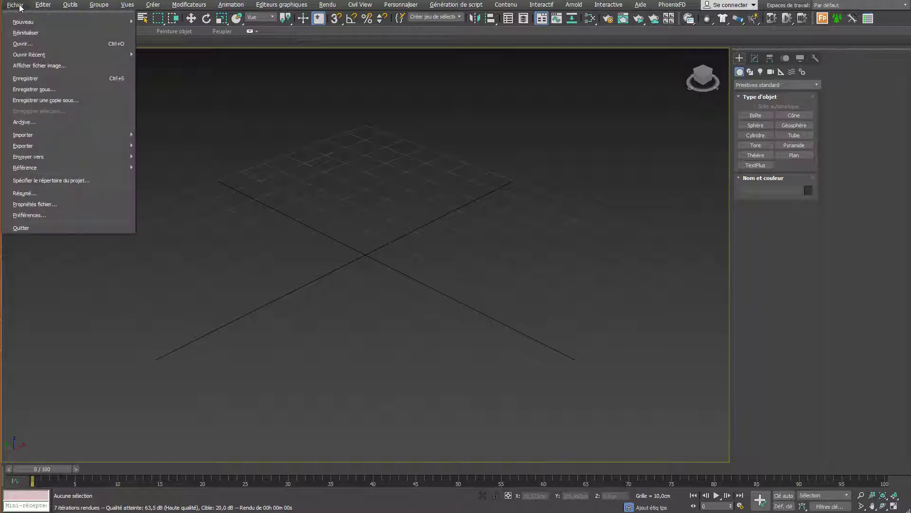
{"action": "left_click", "coordinate": [36, 78]}
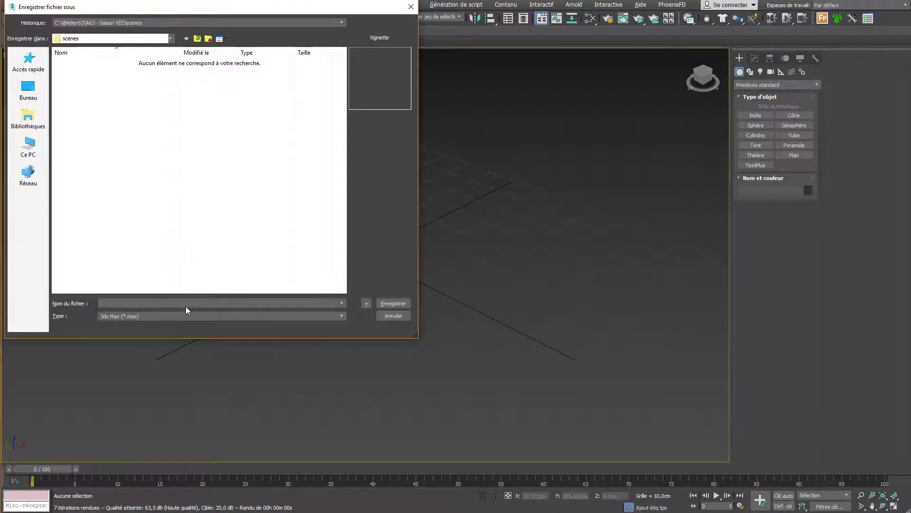
{"action": "type", "text": "MAXS"}
{"action": "type", "text": "TART"}
{"action": "type", "text": "."}
{"action": "key", "text": "BackSpace"}
{"action": "key", "text": "BackSpace"}
{"action": "key", "text": "BackSpace"}
{"action": "key", "text": "BackSpace"}
{"action": "key", "text": "BackSpace"}
{"action": "key", "text": "BackSpace"}
{"action": "type", "text": "xs"}
{"action": "type", "text": "tart"}
{"action": "type", "text": ".max"}
{"action": "left_click", "coordinate": [393, 304]}
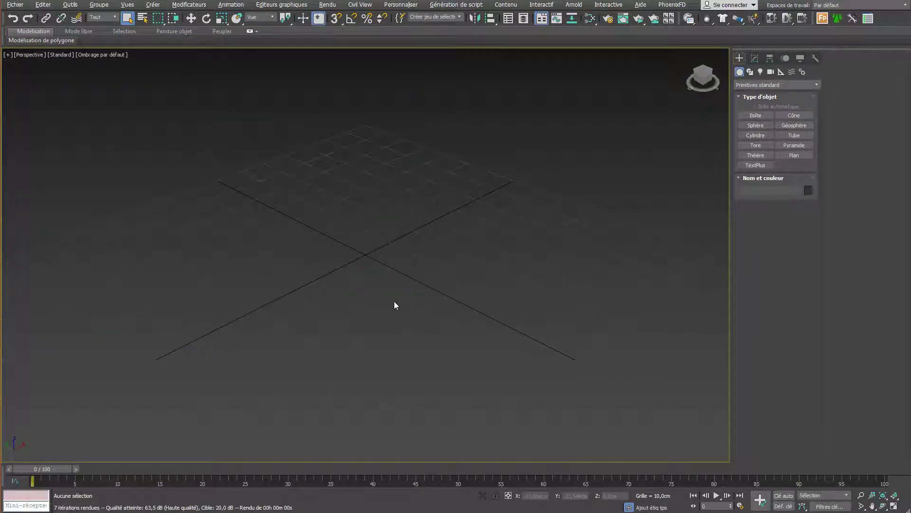
Reset 3ds Max to a fresh scene, confirming with Oui.
{"action": "left_click", "coordinate": [15, 7]}
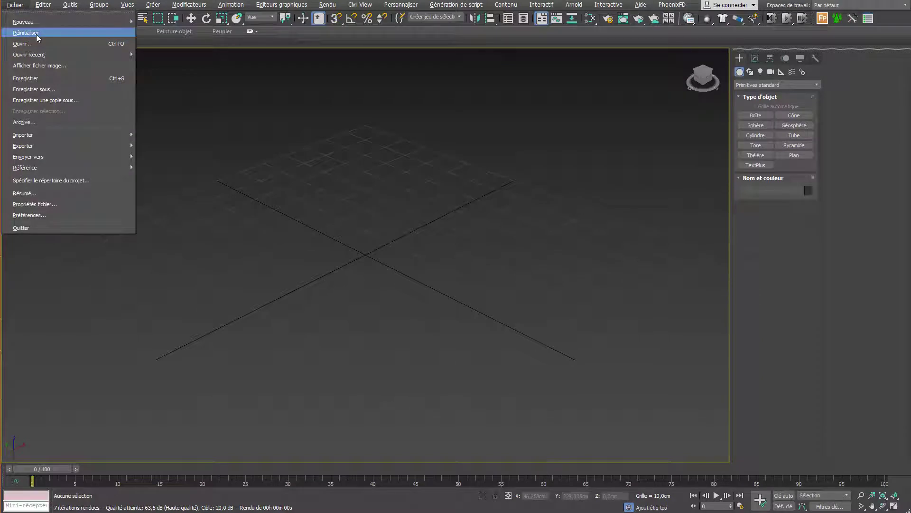
{"action": "left_click", "coordinate": [36, 34]}
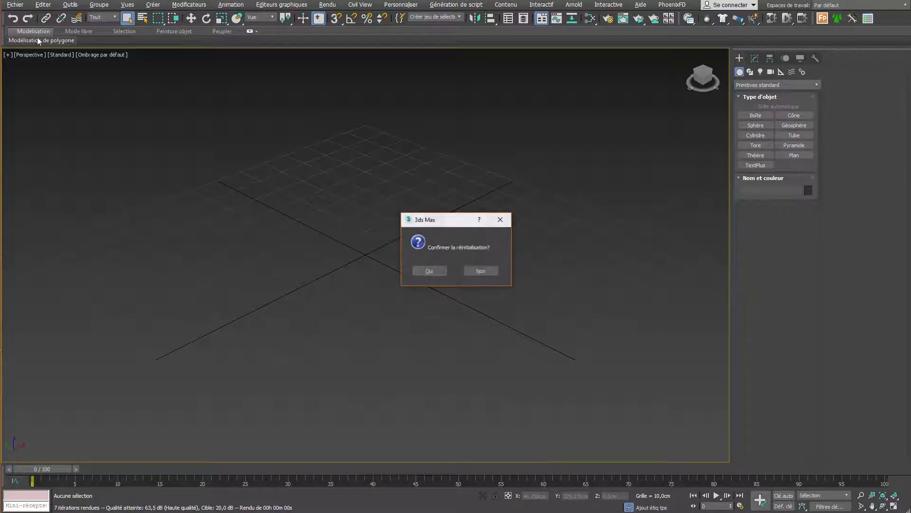
{"action": "left_click", "coordinate": [428, 270]}
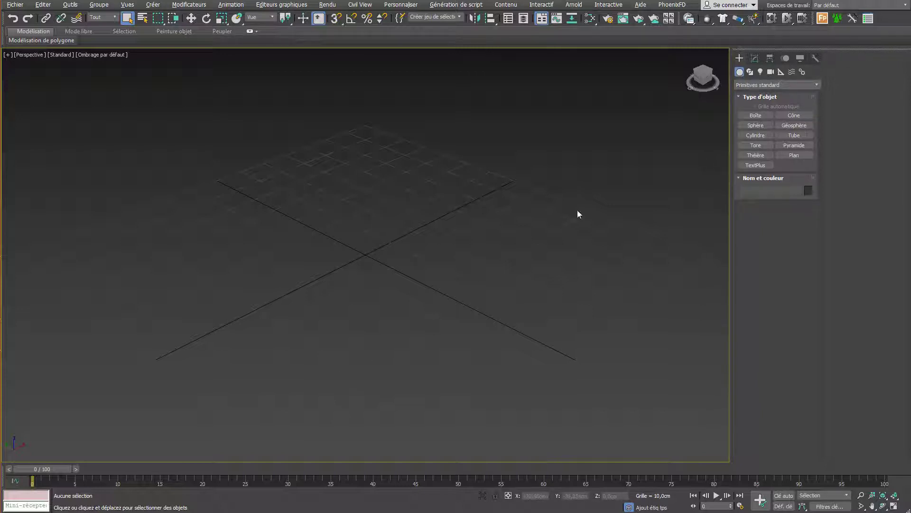
Draw a box on the grid and give it a dark, nearly black colour.
{"action": "left_click", "coordinate": [755, 115]}
{"action": "left_click_drag", "start_coordinate": [381, 210], "coordinate": [362, 319]}
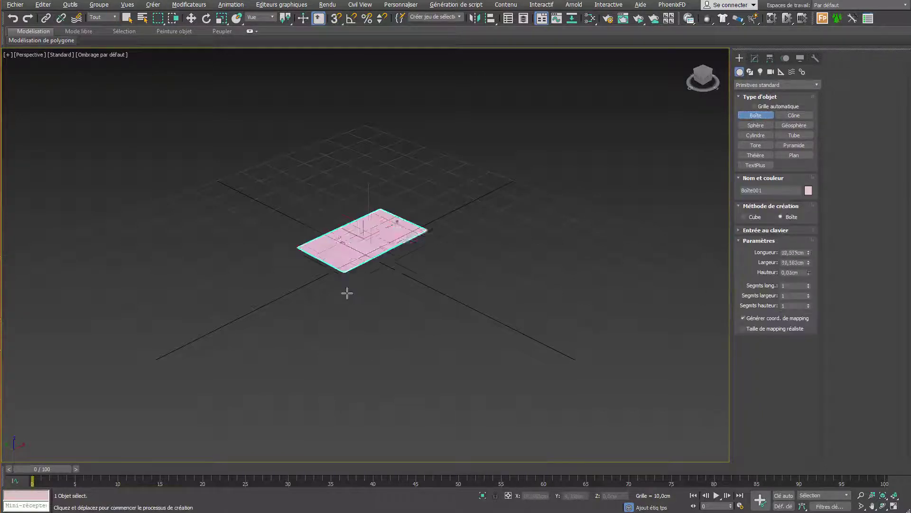
{"action": "left_click", "coordinate": [368, 164]}
{"action": "left_click", "coordinate": [368, 124]}
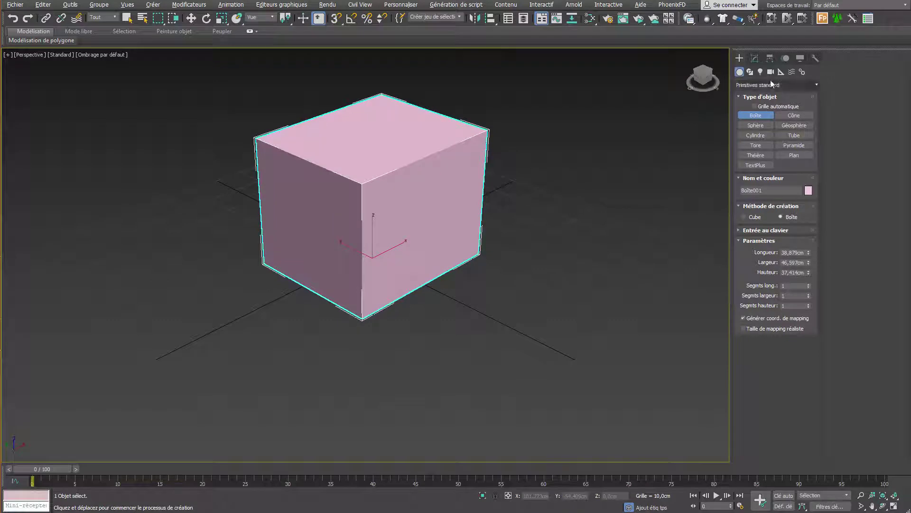
{"action": "left_click", "coordinate": [755, 61]}
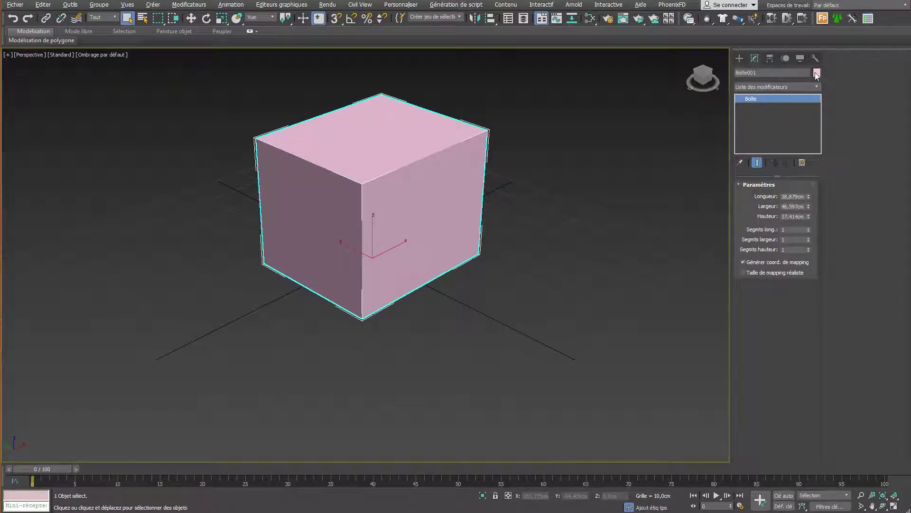
{"action": "left_click", "coordinate": [816, 72]}
{"action": "left_click", "coordinate": [259, 370]}
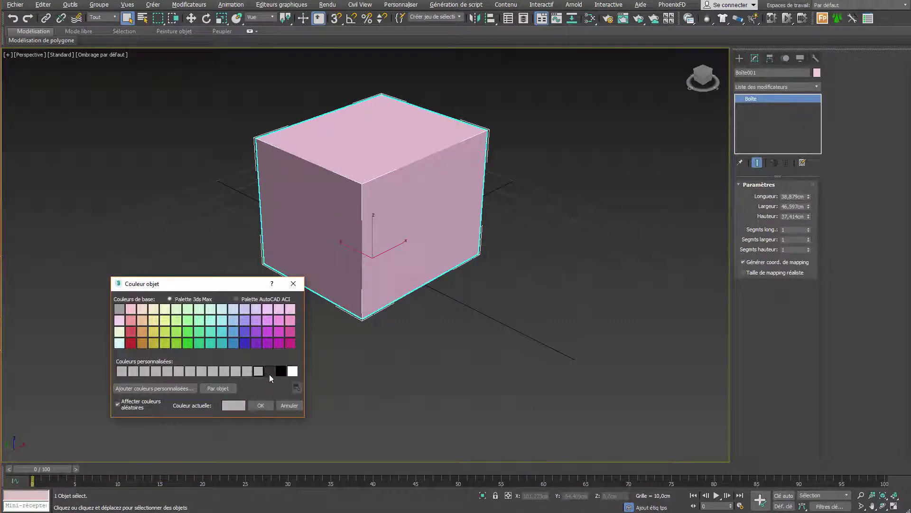
{"action": "left_click", "coordinate": [268, 372]}
{"action": "left_click", "coordinate": [264, 405]}
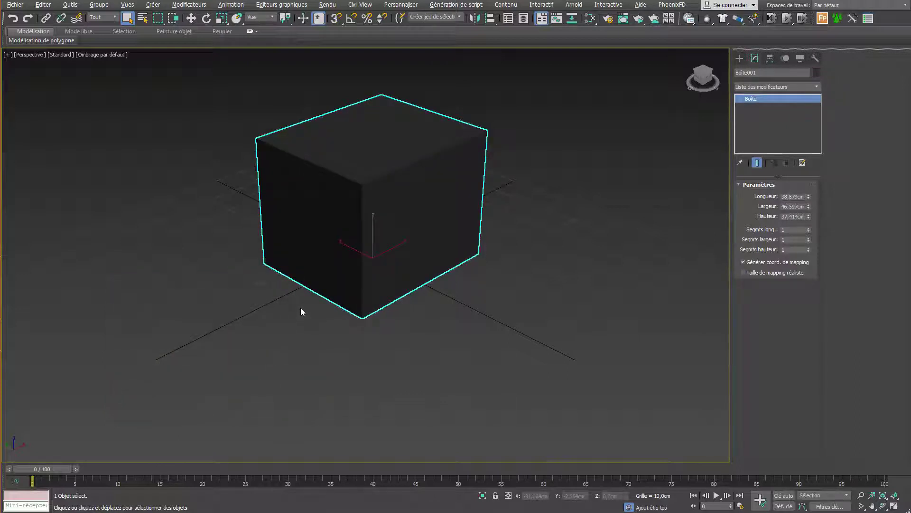
Show edged faces and make the box a 50 cm cube with 2 width segments.
{"action": "key", "text": "F4"}
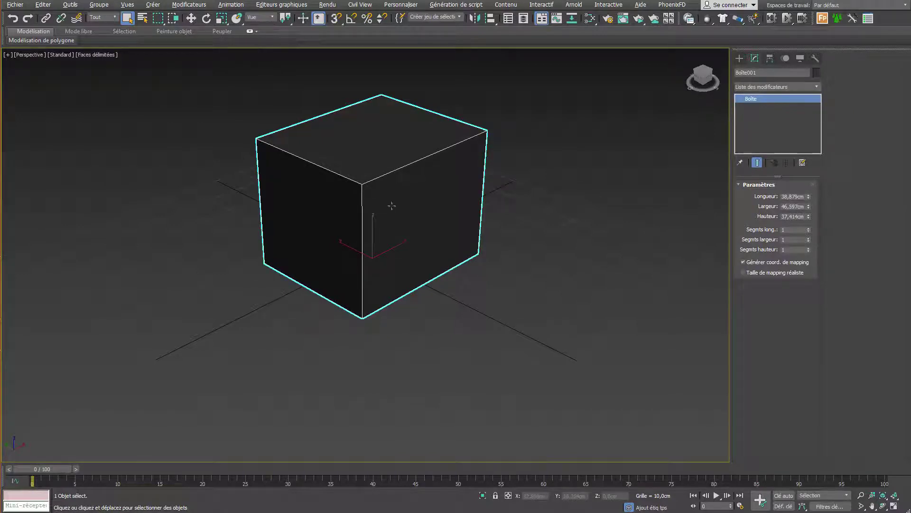
{"action": "left_click", "coordinate": [786, 196]}
{"action": "key", "text": "Tab"}
{"action": "key", "text": "Tab"}
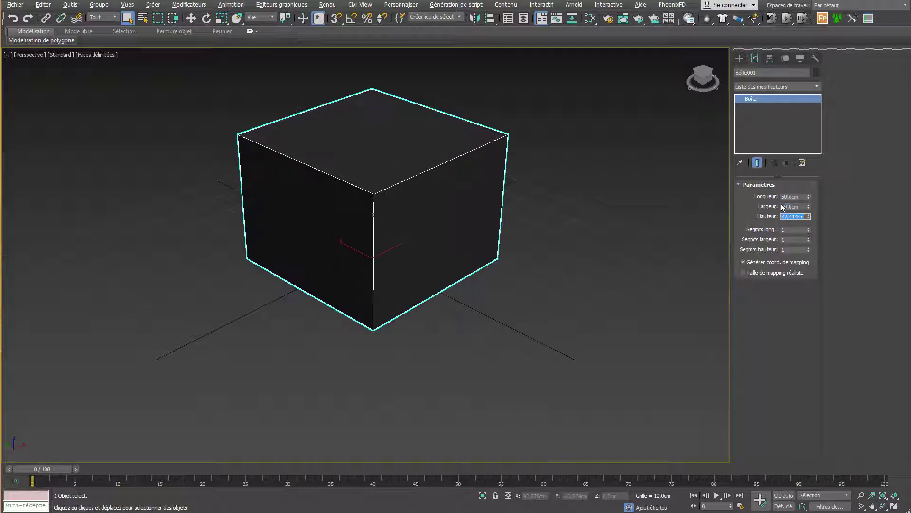
{"action": "type", "text": "50"}
{"action": "key", "text": "Tab"}
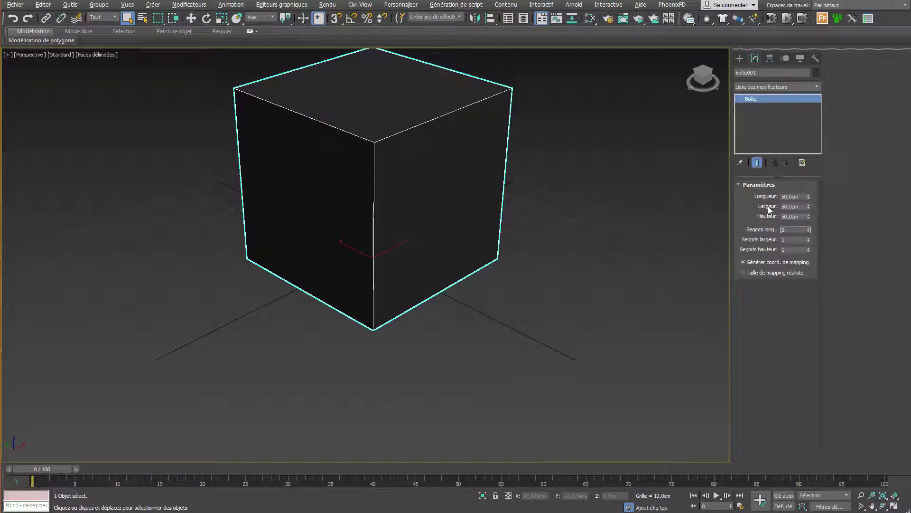
{"action": "key", "text": "Return"}
{"action": "mouse_move", "coordinate": [498, 203]}
{"action": "middle_mouse_down"}
{"action": "mouse_move", "coordinate": [491, 222]}
{"action": "mouse_move", "coordinate": [541, 228]}
{"action": "middle_mouse_up"}
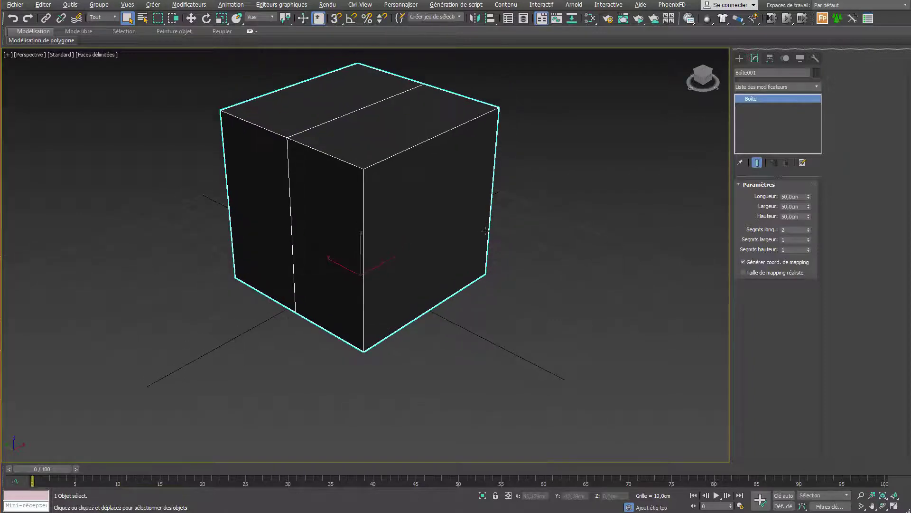
{"action": "left_click", "coordinate": [808, 238]}
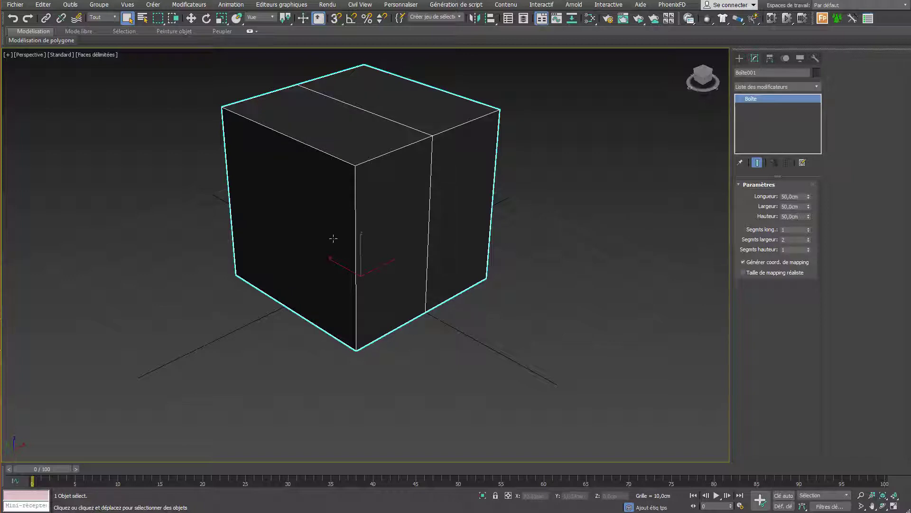
{"action": "right_click", "coordinate": [409, 257]}
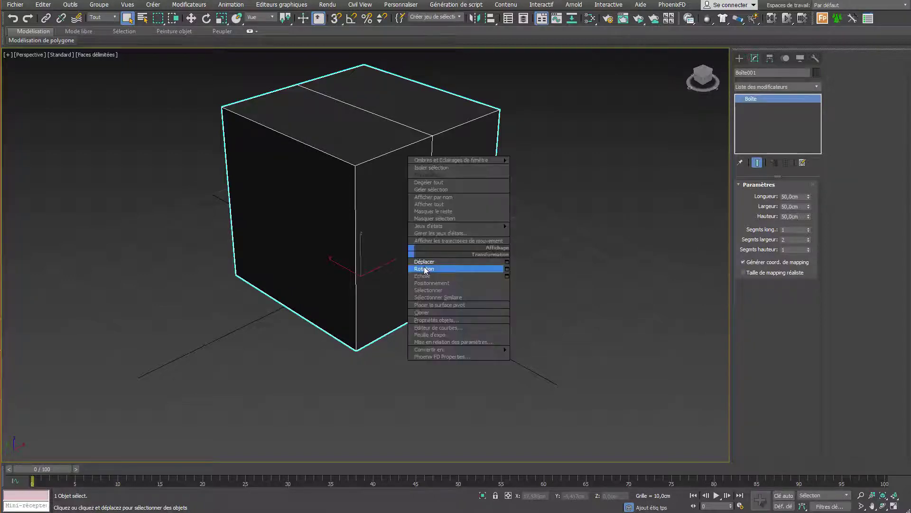
{"action": "left_click", "coordinate": [427, 263]}
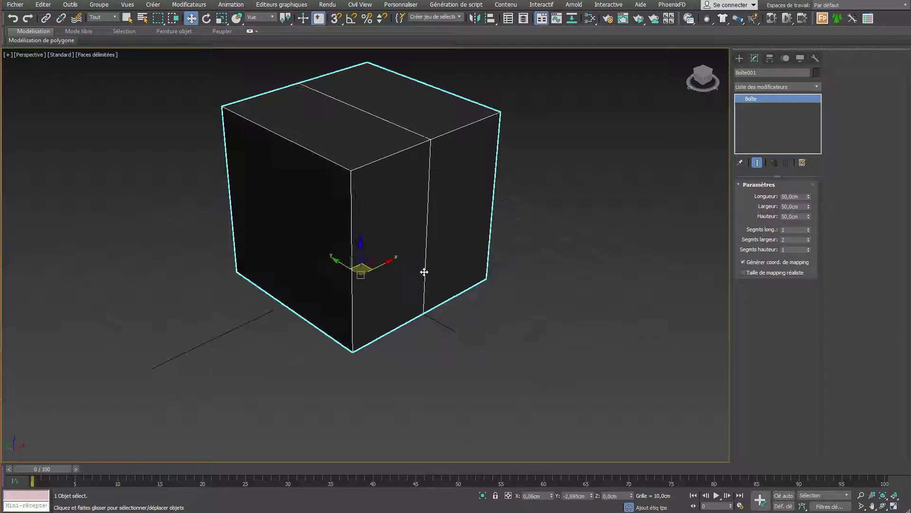
{"action": "middle_click_drag", "start_coordinate": [423, 271], "coordinate": [396, 271], "text": "alt"}
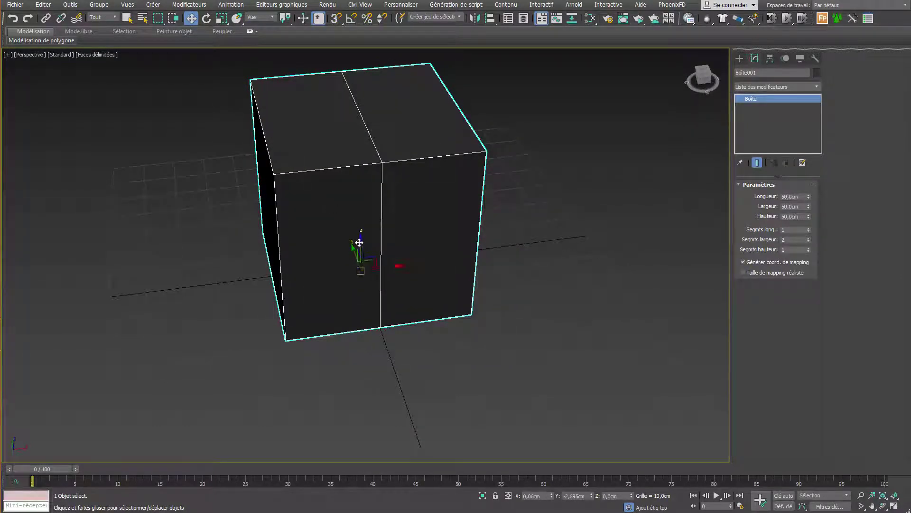
{"action": "mouse_move", "coordinate": [350, 185]}
{"action": "middle_mouse_down", "text": "alt"}
{"action": "mouse_move", "coordinate": [383, 226]}
{"action": "mouse_move", "coordinate": [432, 207]}
{"action": "middle_mouse_up", "text": "alt"}
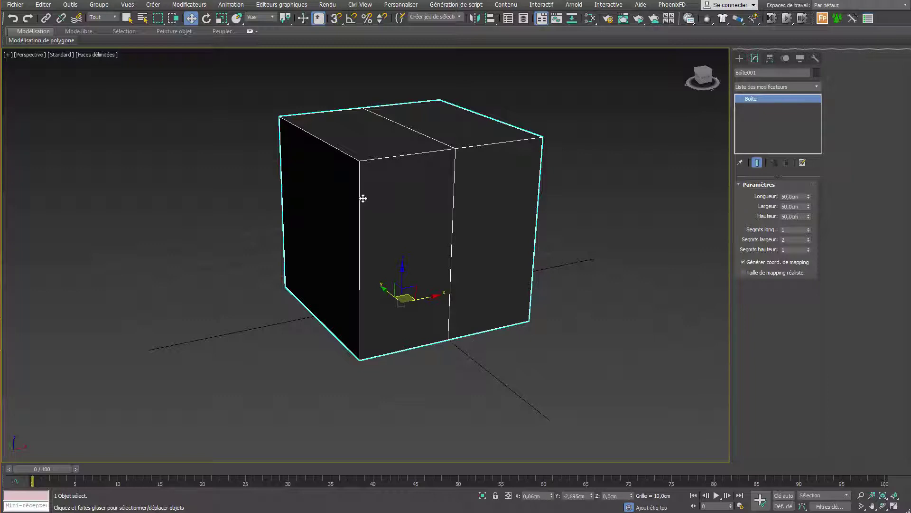
{"action": "left_click", "coordinate": [706, 79]}
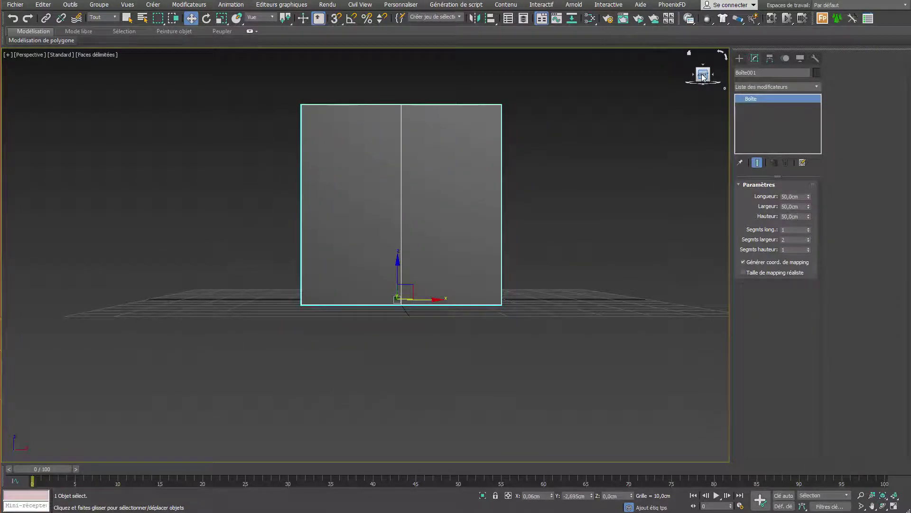
{"action": "left_click_drag", "start_coordinate": [703, 76], "coordinate": [699, 86]}
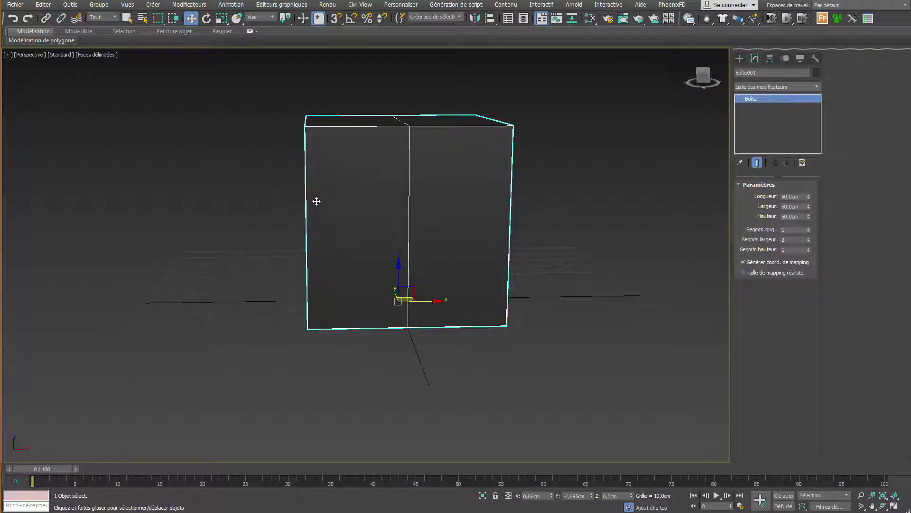
{"action": "mouse_move", "coordinate": [315, 195]}
{"action": "middle_mouse_down", "text": "alt"}
{"action": "mouse_move", "coordinate": [401, 218]}
{"action": "mouse_move", "coordinate": [483, 197]}
{"action": "mouse_move", "coordinate": [446, 211]}
{"action": "mouse_move", "coordinate": [299, 185]}
{"action": "mouse_move", "coordinate": [312, 189]}
{"action": "middle_mouse_up", "text": "alt"}
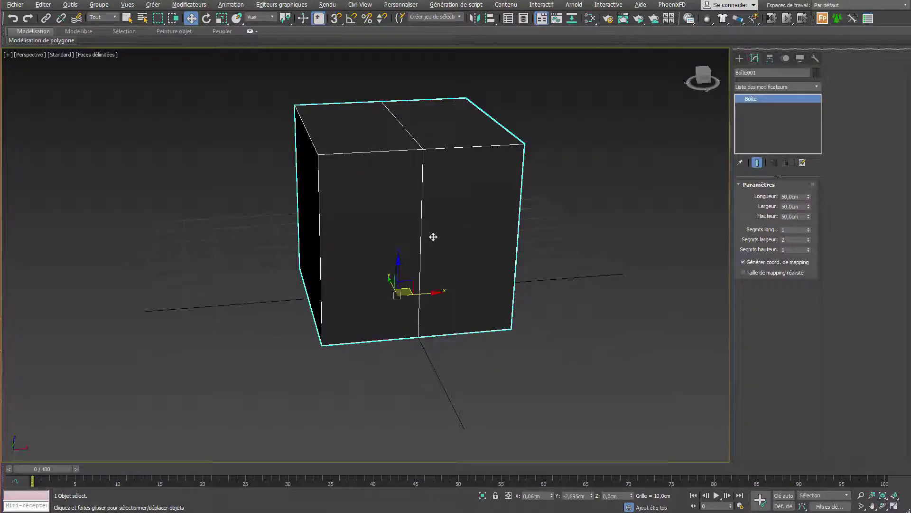
{"action": "mouse_move", "coordinate": [433, 237]}
{"action": "middle_mouse_down", "text": "alt"}
{"action": "mouse_move", "coordinate": [525, 248]}
{"action": "mouse_move", "coordinate": [553, 241]}
{"action": "middle_mouse_up", "text": "alt"}
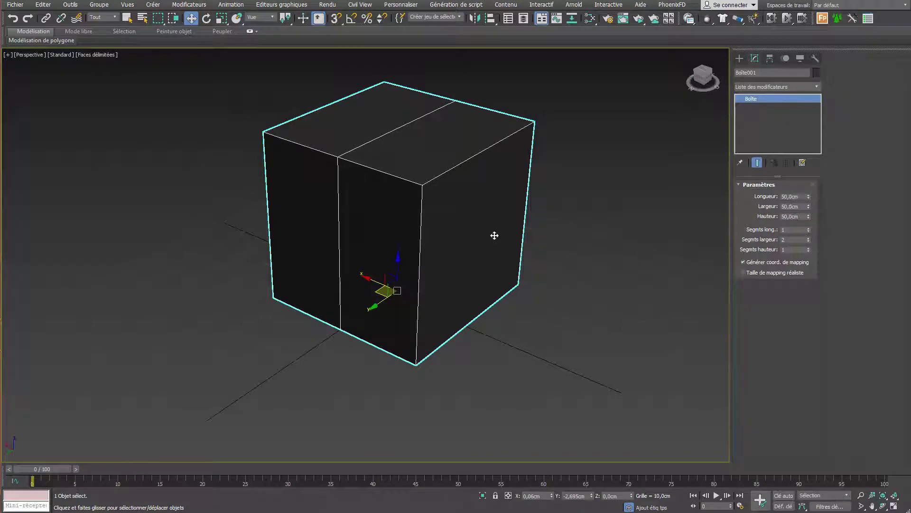
{"action": "middle_click_drag", "start_coordinate": [492, 246], "coordinate": [517, 254], "text": "alt"}
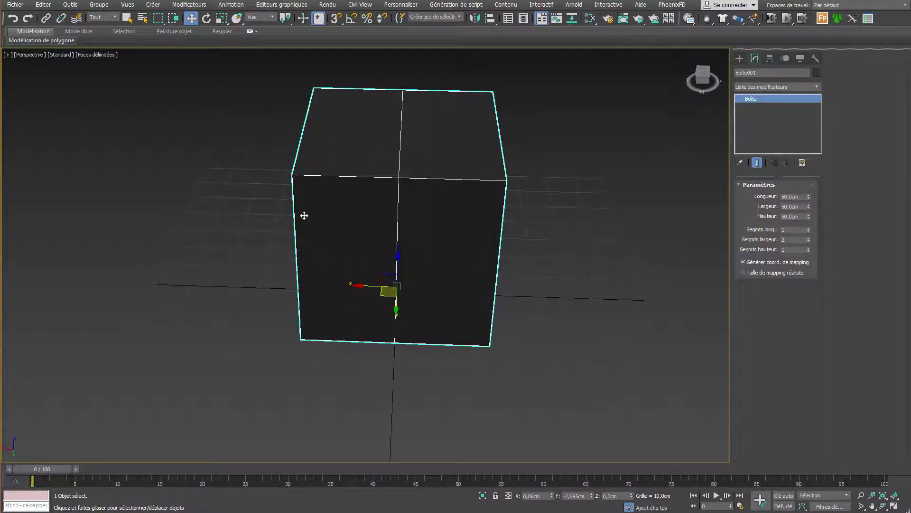
{"action": "mouse_move", "coordinate": [286, 229]}
{"action": "middle_mouse_down", "text": "alt"}
{"action": "mouse_move", "coordinate": [431, 236]}
{"action": "mouse_move", "coordinate": [480, 228]}
{"action": "mouse_move", "coordinate": [480, 215]}
{"action": "middle_mouse_up", "text": "alt"}
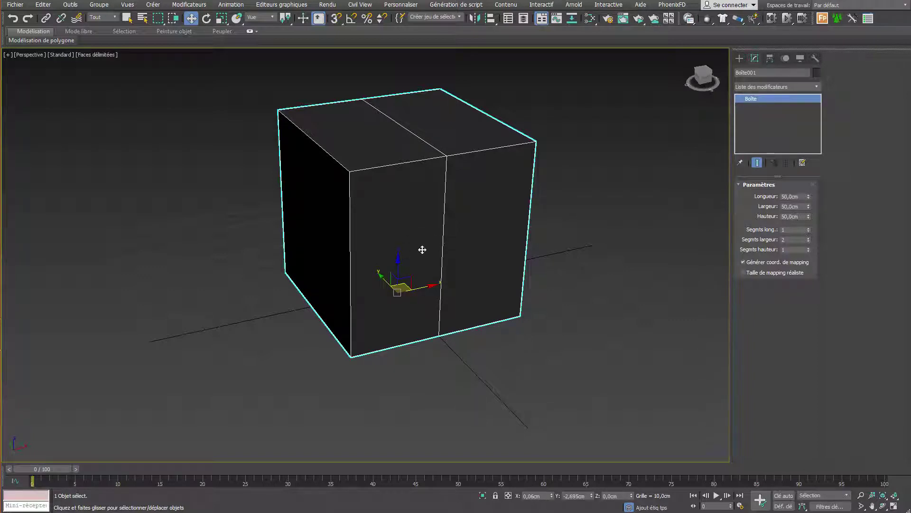
Convert the cube to an editable poly and enter Polygon sub-object mode.
{"action": "right_click", "coordinate": [401, 237]}
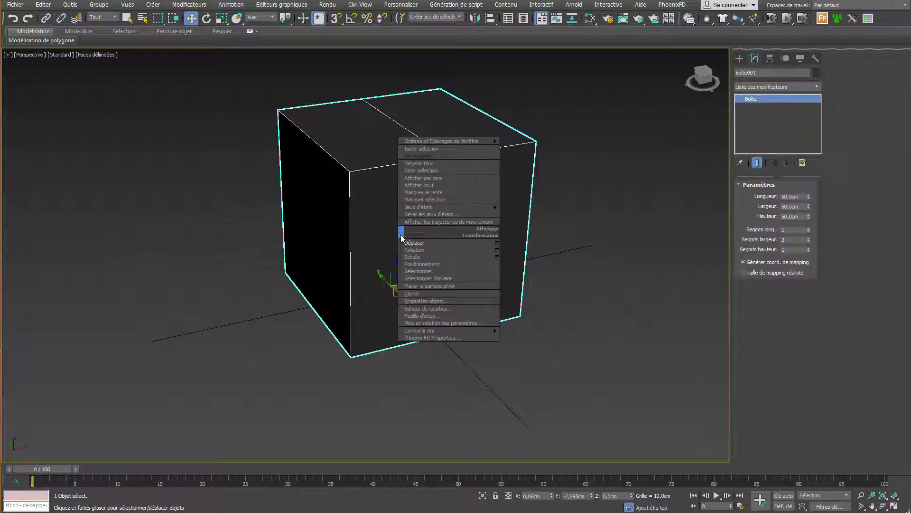
{"action": "mouse_move", "coordinate": [428, 330]}
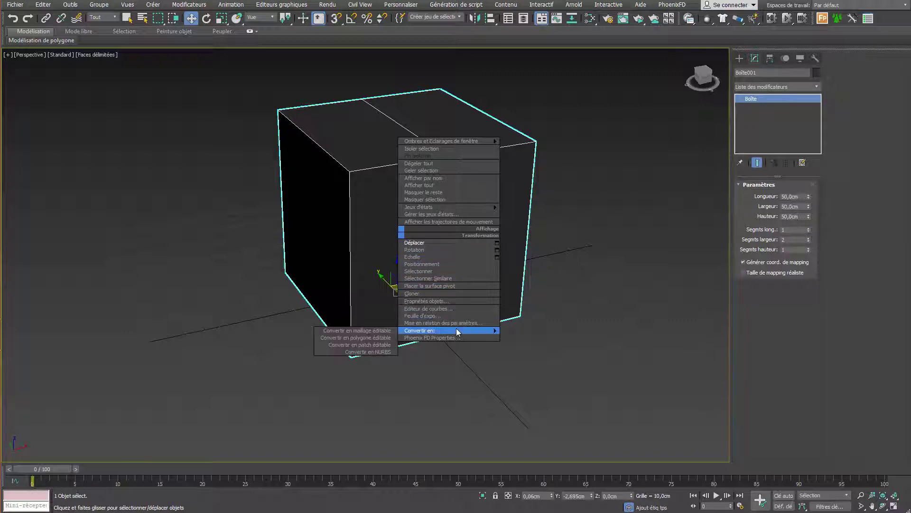
{"action": "left_click", "coordinate": [384, 342]}
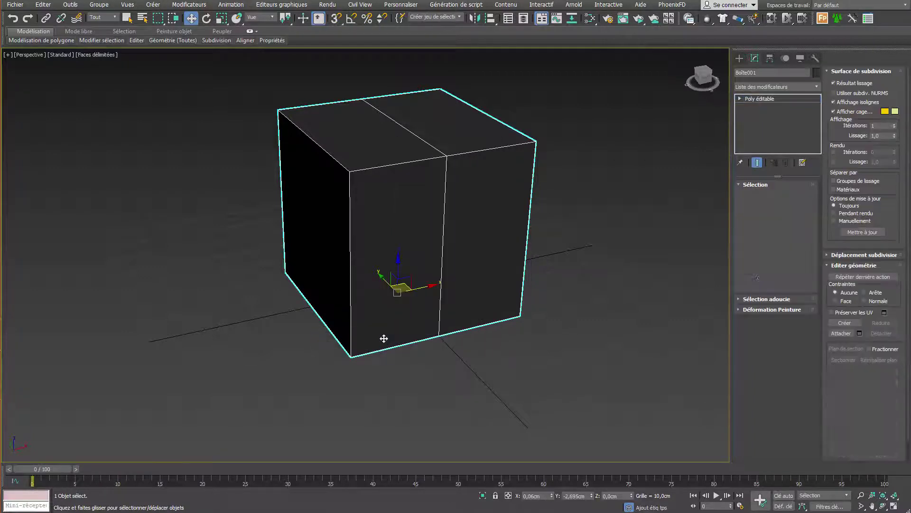
{"action": "left_click", "coordinate": [786, 197]}
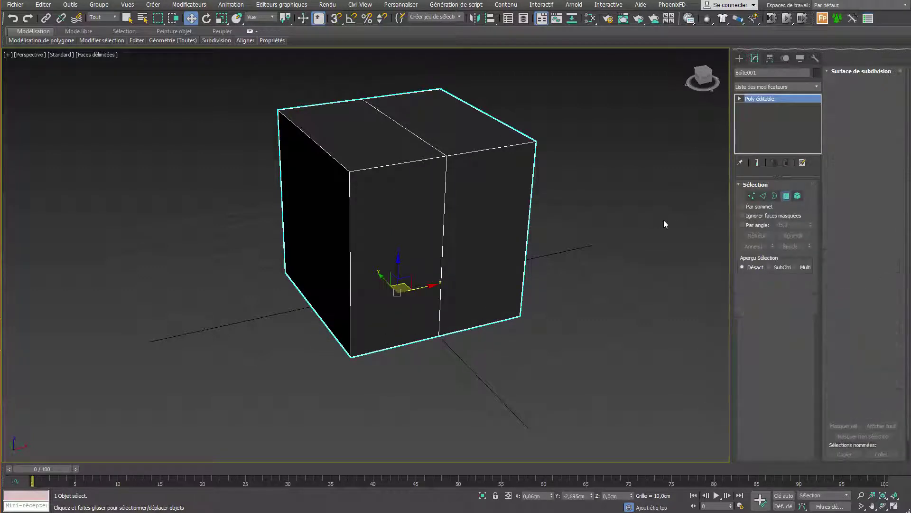
{"action": "middle_click_drag", "start_coordinate": [664, 220], "coordinate": [454, 245], "text": "alt"}
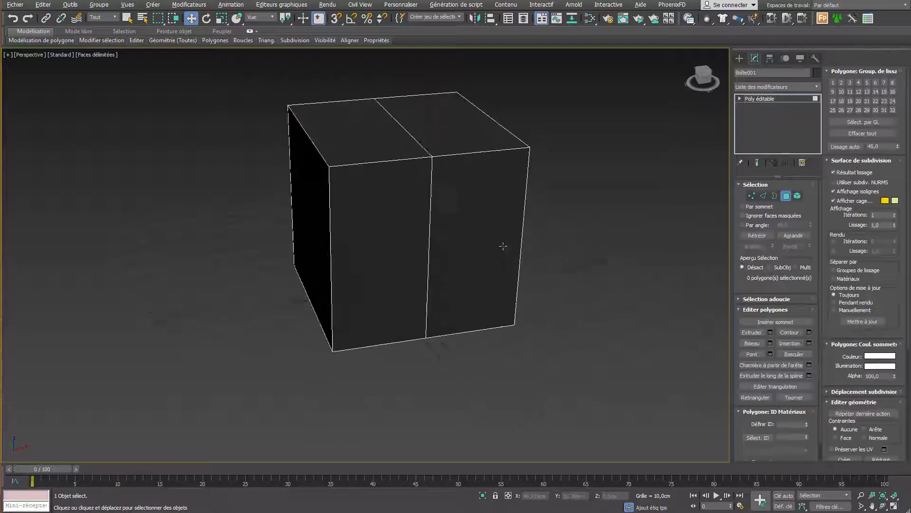
Select one side face, grow it to five faces, delete them, and return to object level.
{"action": "left_click", "coordinate": [458, 241]}
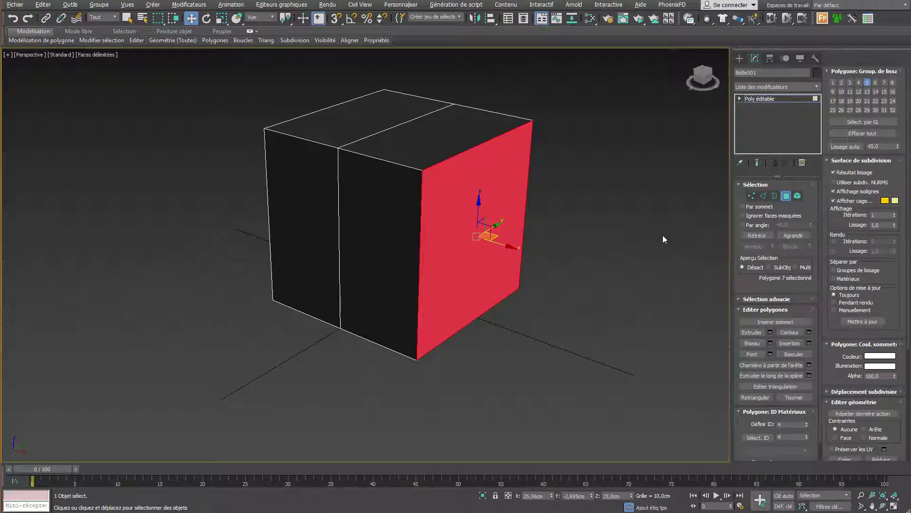
{"action": "key", "text": "ctrl+Page_Up"}
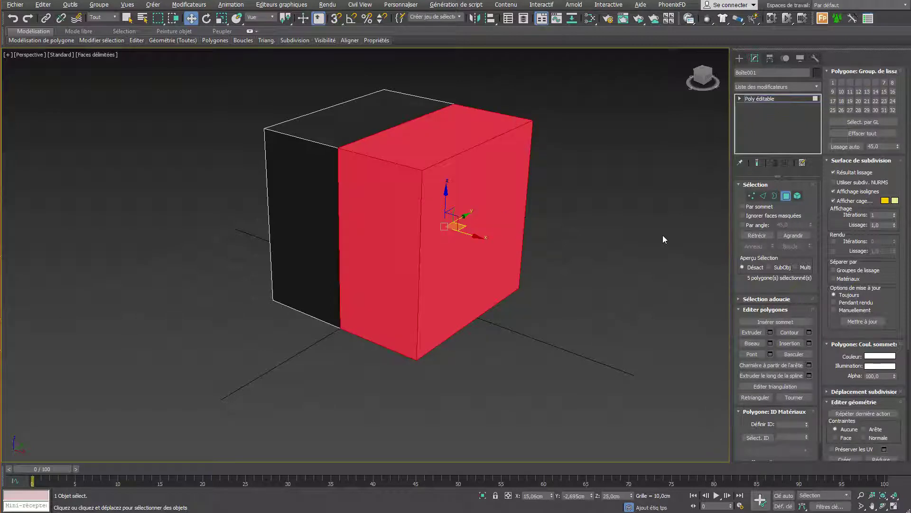
{"action": "key", "text": "Delete"}
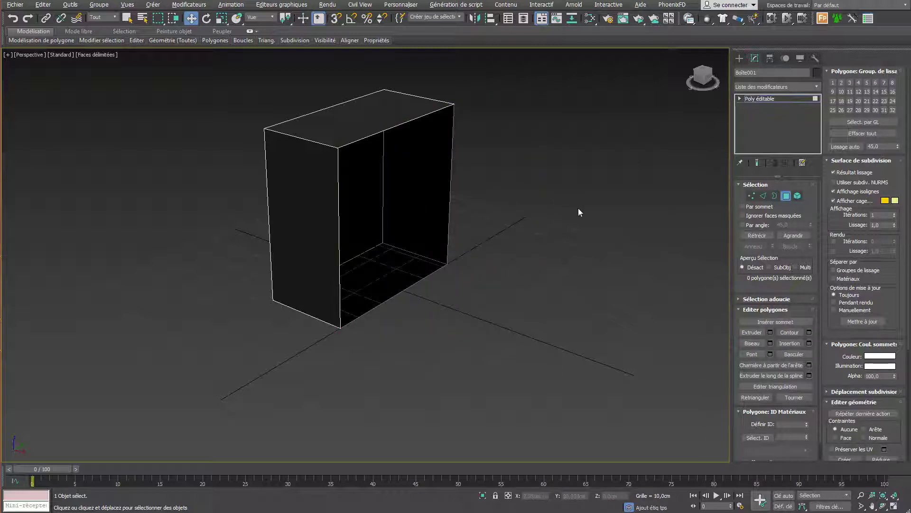
{"action": "left_click", "coordinate": [786, 197]}
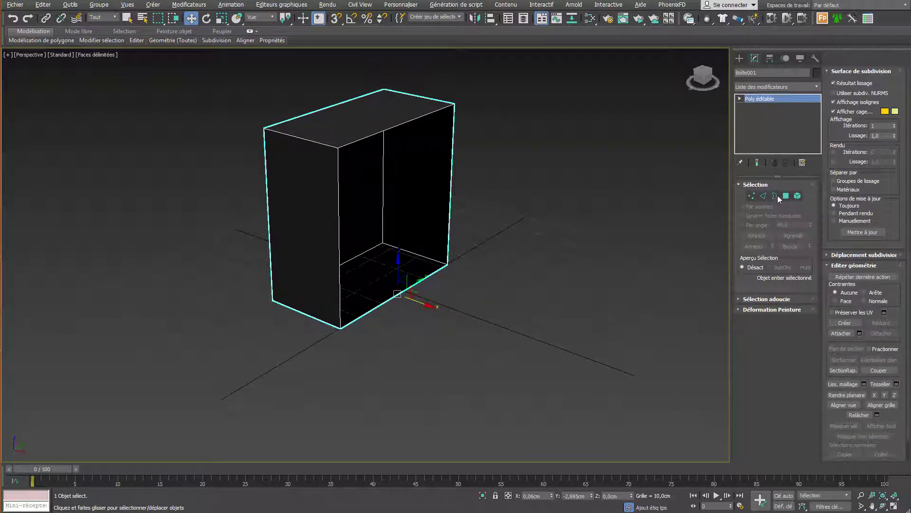
{"action": "left_click", "coordinate": [740, 98]}
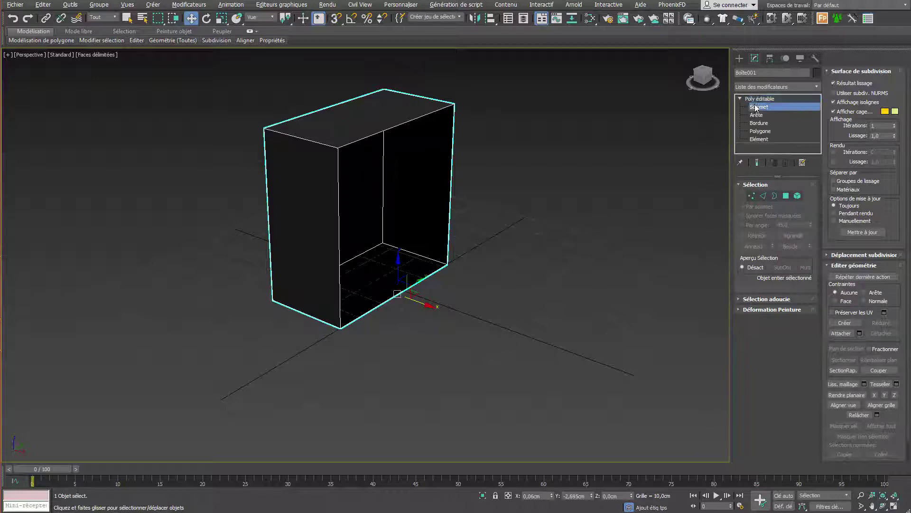
{"action": "left_click", "coordinate": [454, 103]}
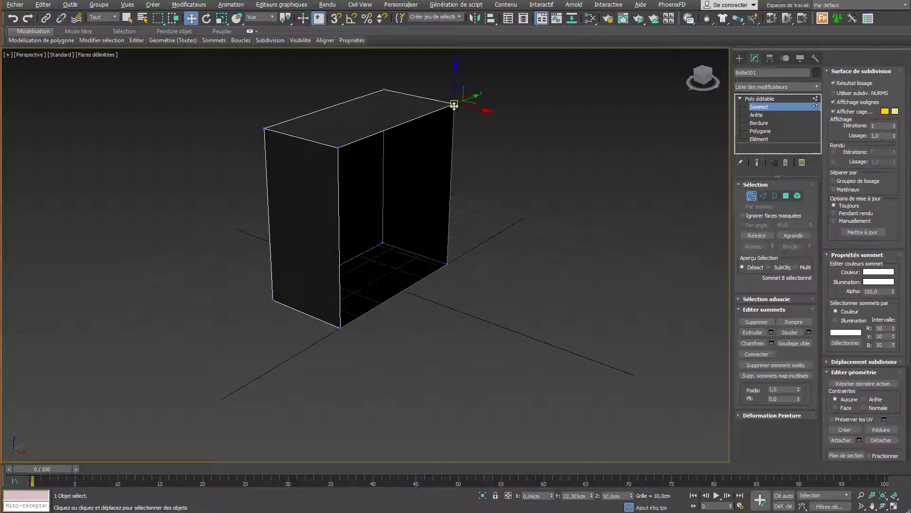
{"action": "mouse_move", "coordinate": [464, 127]}
{"action": "middle_mouse_down", "text": "alt"}
{"action": "mouse_move", "coordinate": [489, 110]}
{"action": "mouse_move", "coordinate": [470, 109]}
{"action": "middle_mouse_up", "text": "alt"}
{"action": "left_click", "coordinate": [787, 195]}
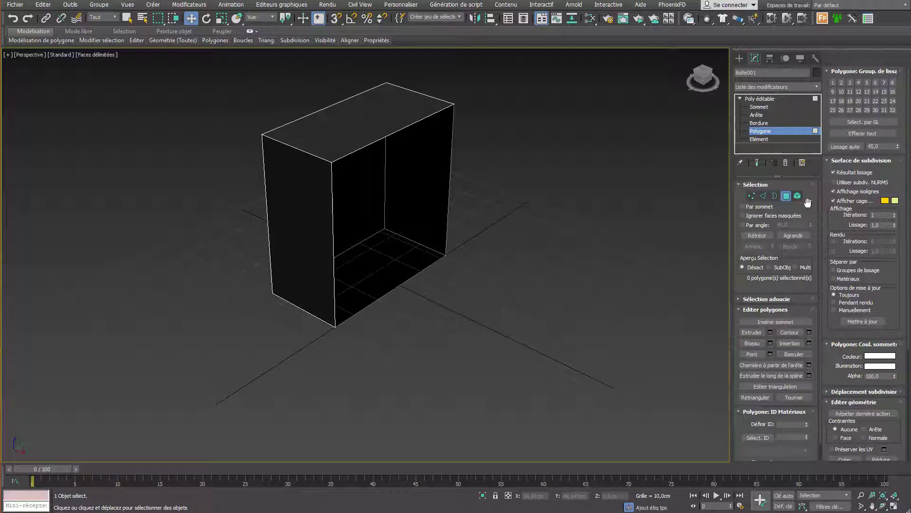
{"action": "left_click", "coordinate": [786, 195]}
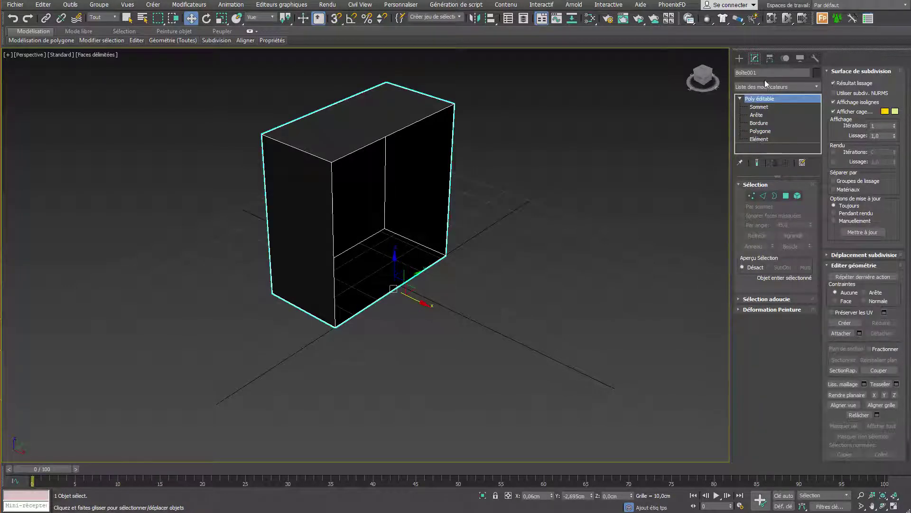
Apply a Symétrie modifier above Poly éditable through the X action search.
{"action": "left_click", "coordinate": [755, 87]}
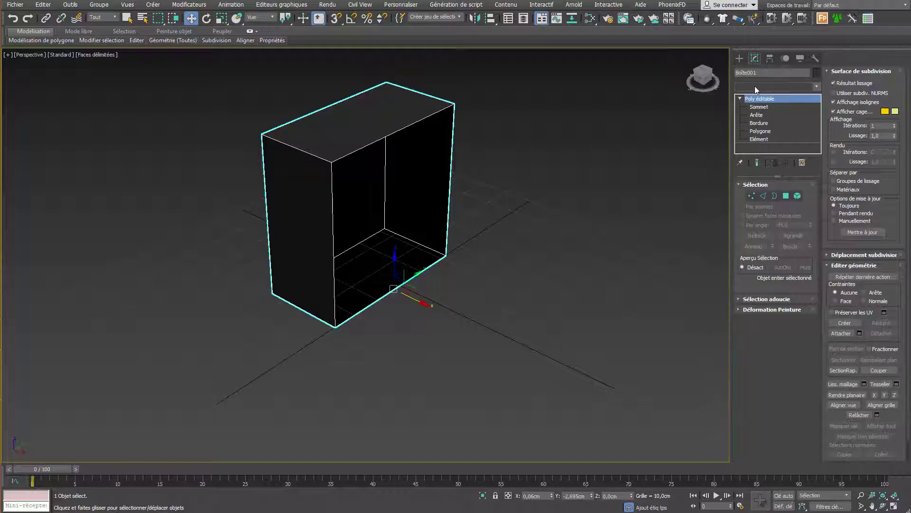
{"action": "left_click_drag", "start_coordinate": [818, 113], "coordinate": [801, 339]}
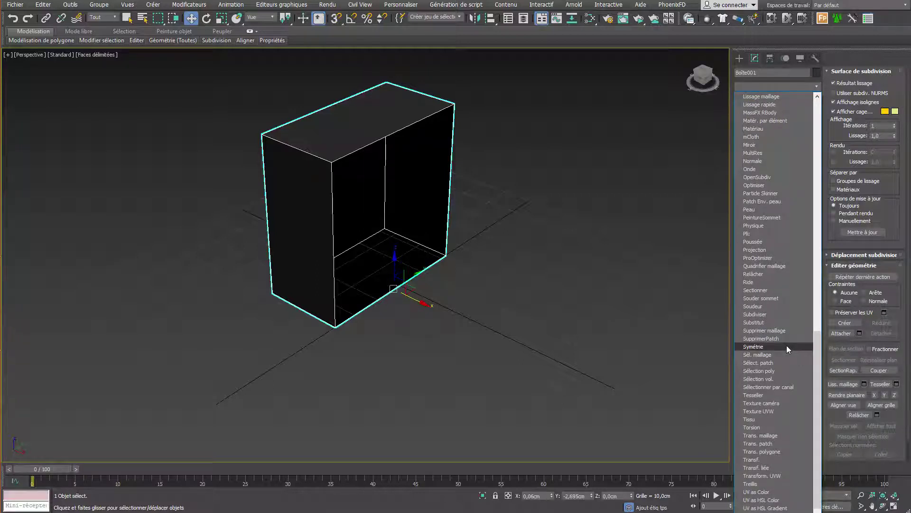
{"action": "left_click", "coordinate": [582, 259]}
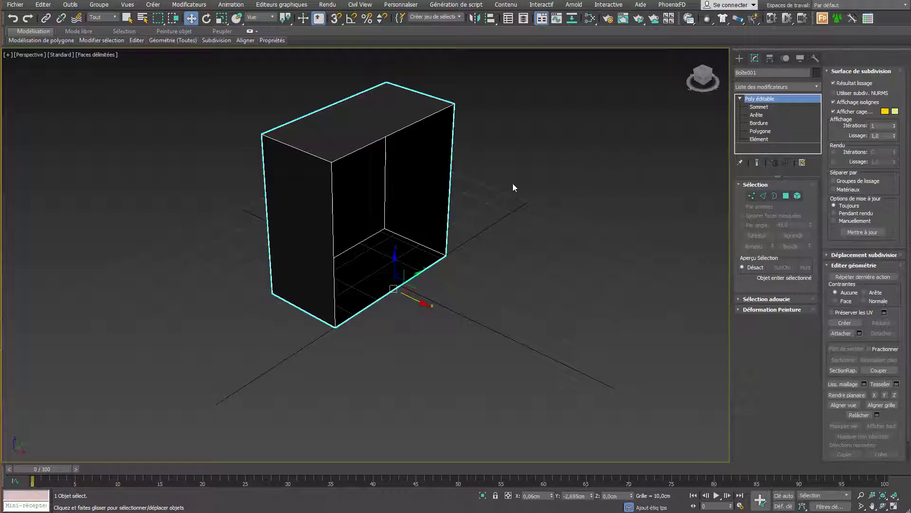
{"action": "key", "text": "x"}
{"action": "type", "text": "s"}
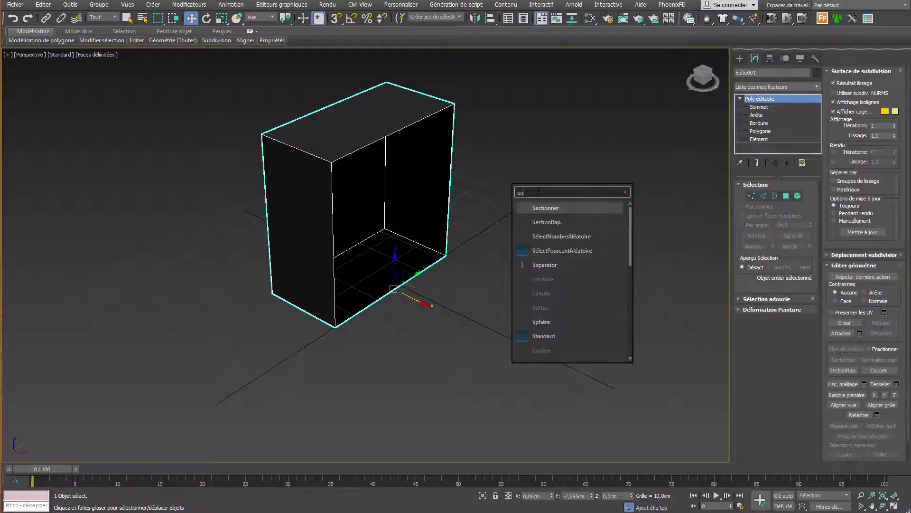
{"action": "type", "text": "um"}
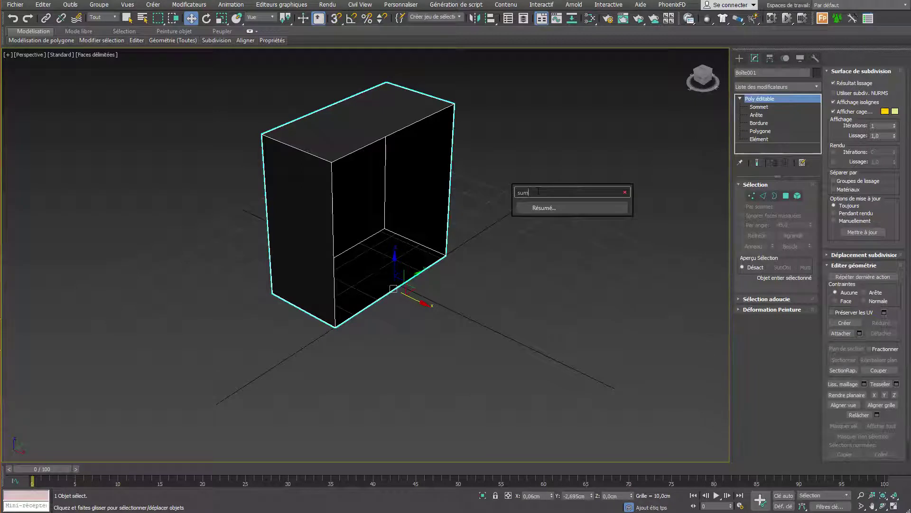
{"action": "key", "text": "BackSpace"}
{"action": "key", "text": "BackSpace"}
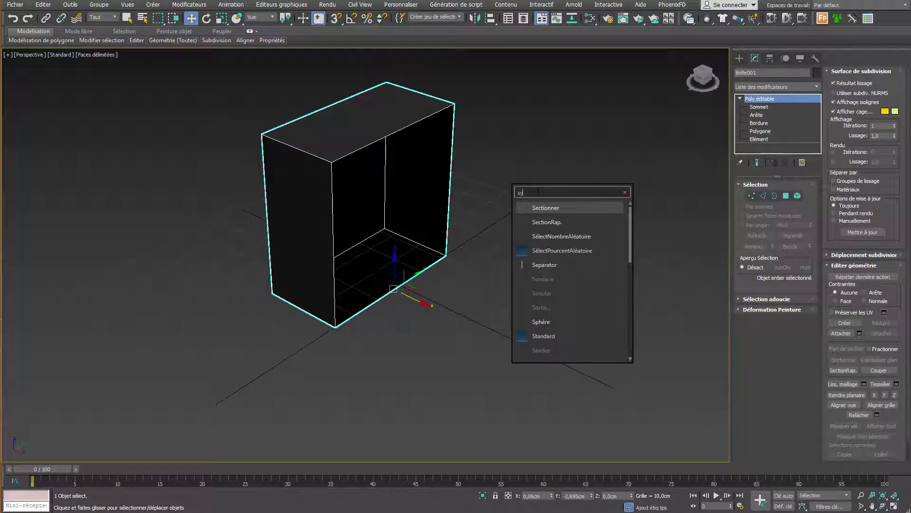
{"action": "type", "text": "m"}
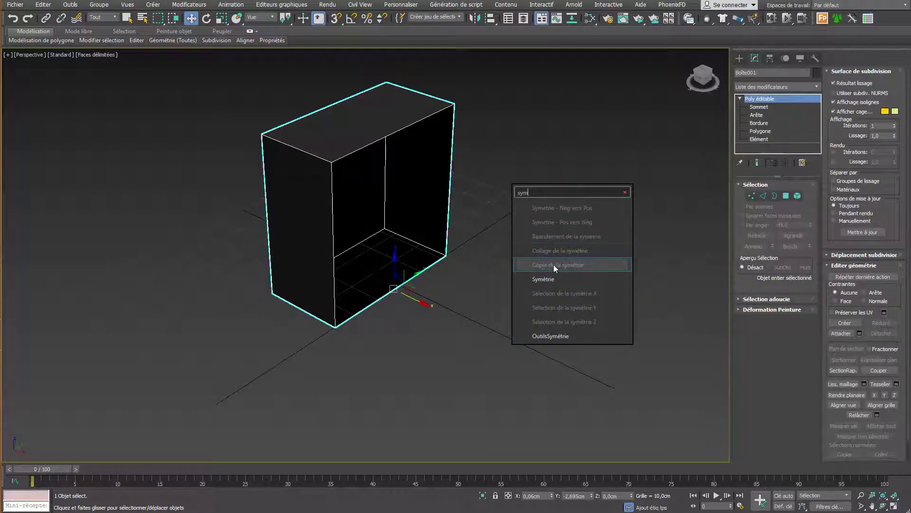
{"action": "type", "text": "e"}
{"action": "left_click", "coordinate": [552, 280]}
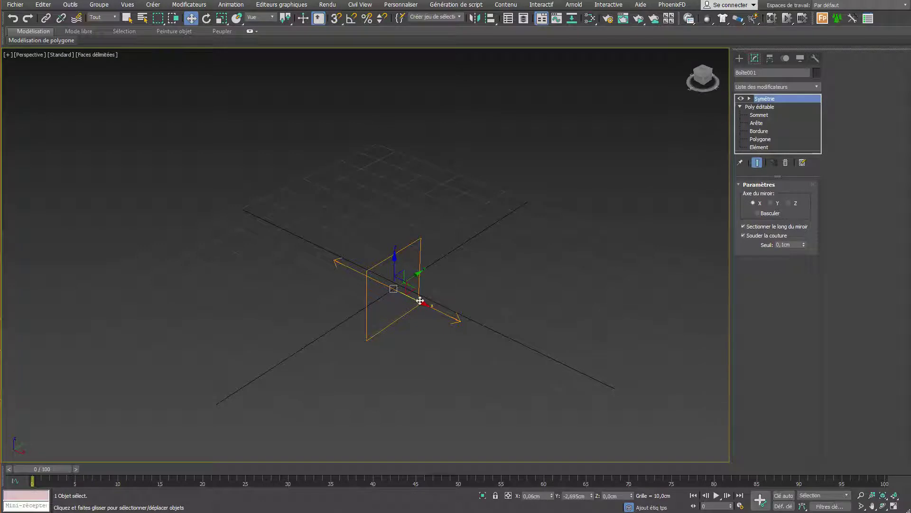
Enable Basculer in Symétrie, go to the editable poly's vertex level, and turn on Show End Result.
{"action": "left_click", "coordinate": [758, 213]}
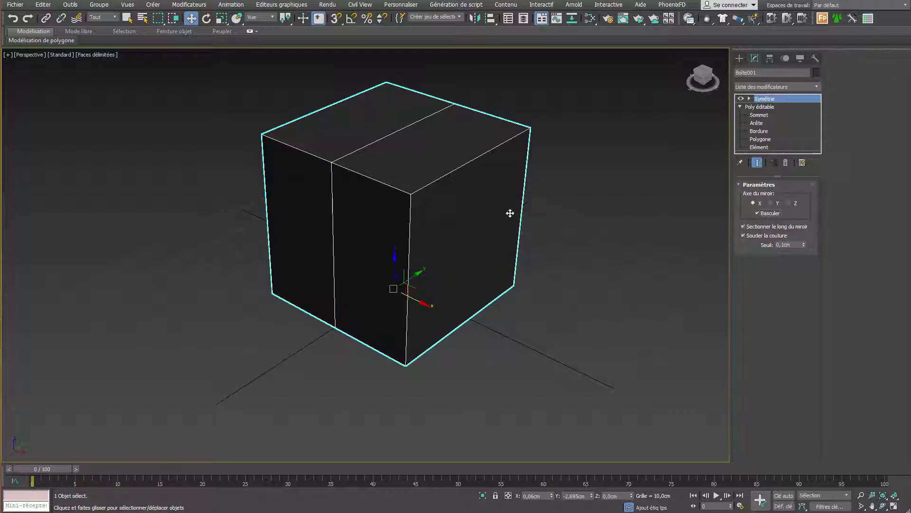
{"action": "mouse_move", "coordinate": [508, 210]}
{"action": "middle_mouse_down", "text": "alt"}
{"action": "mouse_move", "coordinate": [514, 227]}
{"action": "mouse_move", "coordinate": [601, 206]}
{"action": "mouse_move", "coordinate": [586, 228]}
{"action": "mouse_move", "coordinate": [517, 212]}
{"action": "mouse_move", "coordinate": [534, 228]}
{"action": "mouse_move", "coordinate": [577, 201]}
{"action": "mouse_move", "coordinate": [571, 232]}
{"action": "middle_mouse_up", "text": "alt"}
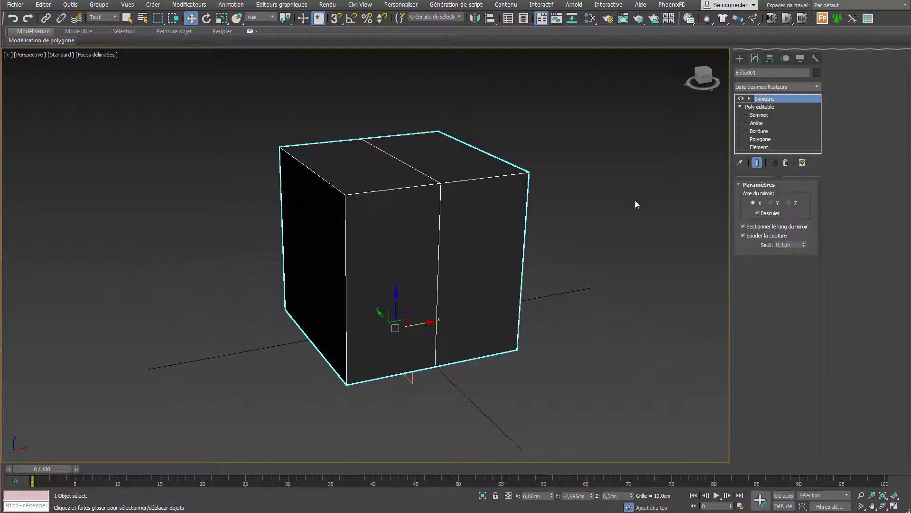
{"action": "left_click", "coordinate": [759, 115]}
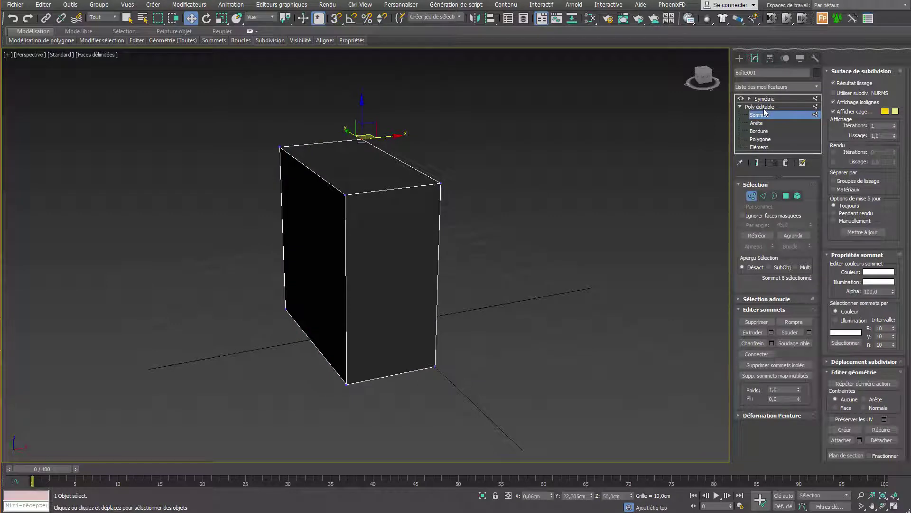
{"action": "middle_click_drag", "start_coordinate": [617, 162], "coordinate": [493, 194], "text": "alt"}
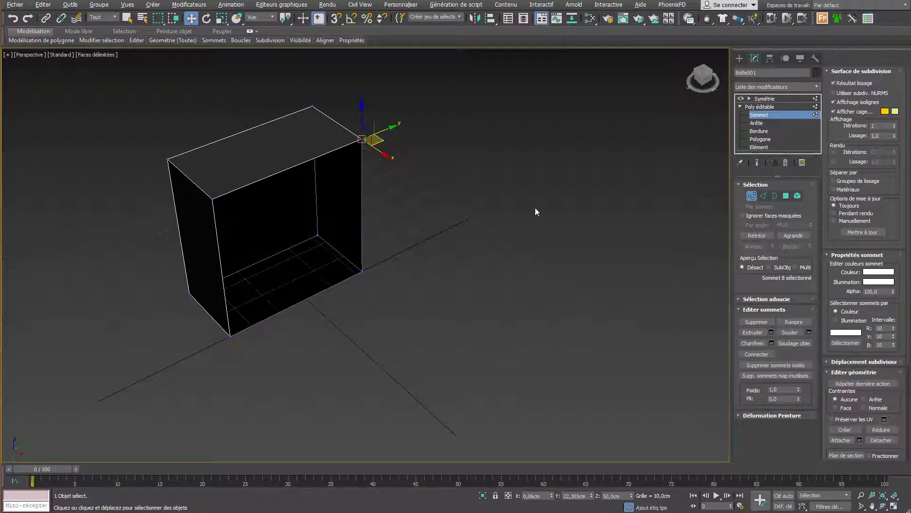
{"action": "left_click", "coordinate": [756, 162]}
{"action": "left_click", "coordinate": [757, 162]}
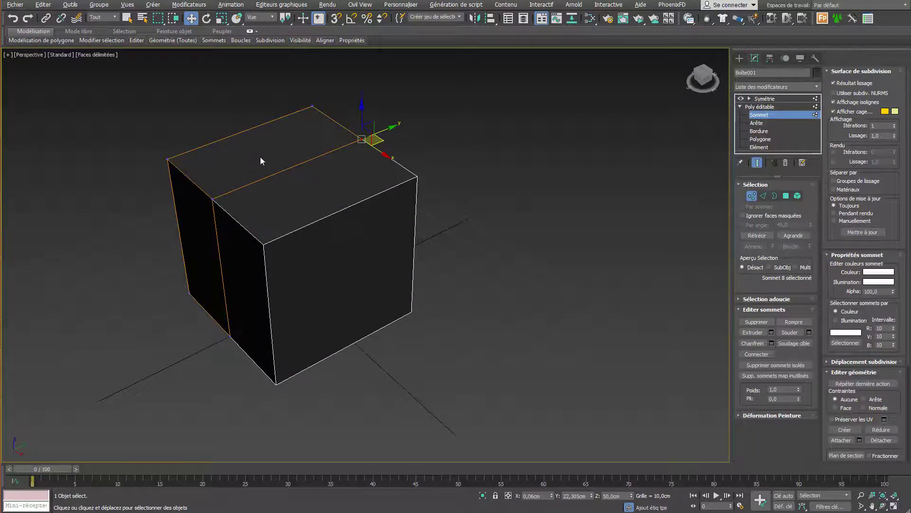
{"action": "mouse_move", "coordinate": [260, 157]}
{"action": "middle_mouse_down", "text": "alt"}
{"action": "mouse_move", "coordinate": [398, 166]}
{"action": "mouse_move", "coordinate": [288, 152]}
{"action": "middle_mouse_up", "text": "alt"}
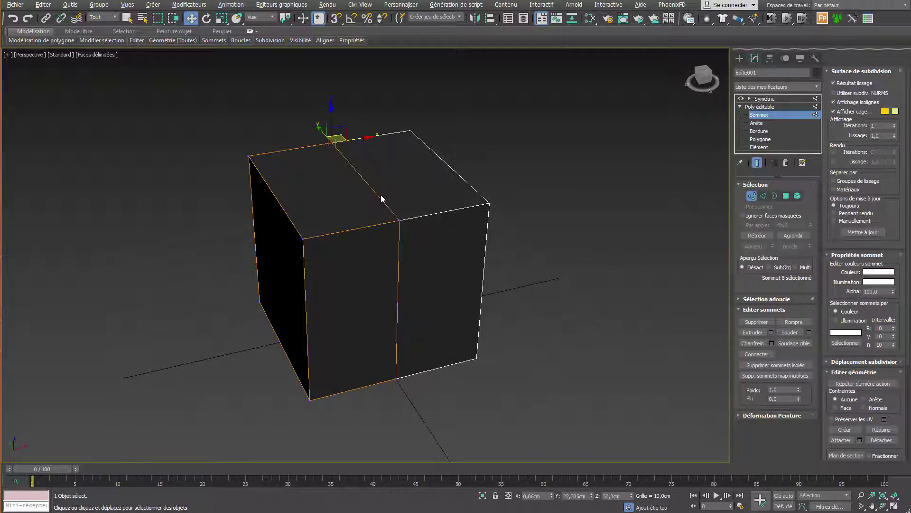
{"action": "left_click", "coordinate": [109, 55]}
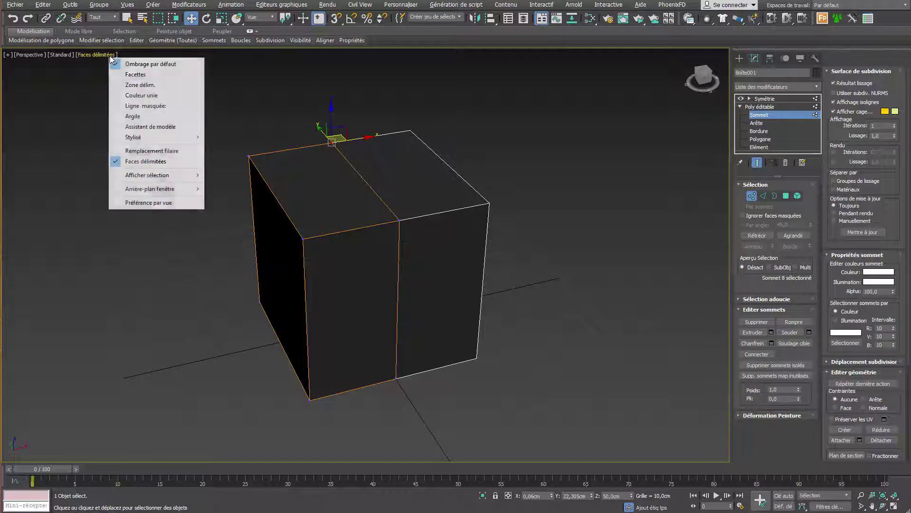
Uncheck Faces délimitées in the viewport shading menu and recentre the box in view.
{"action": "left_click", "coordinate": [144, 162]}
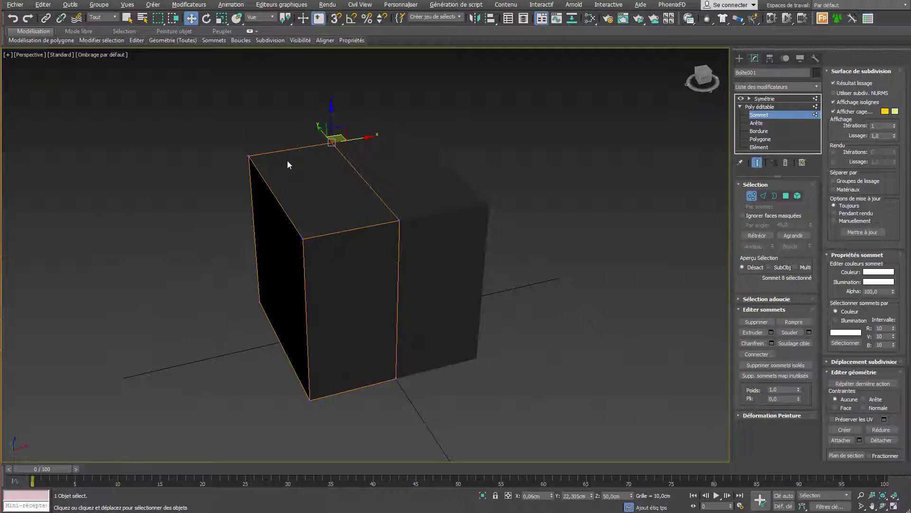
{"action": "middle_click_drag", "start_coordinate": [294, 156], "coordinate": [350, 171]}
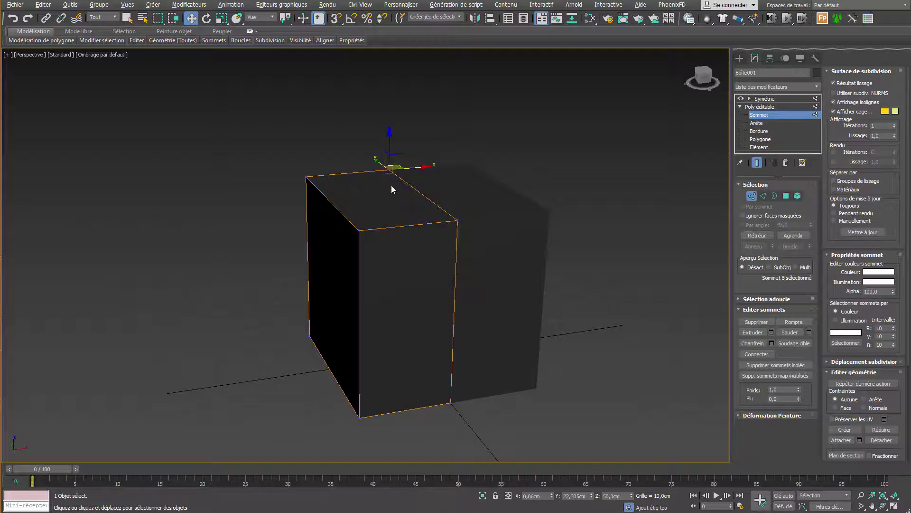
Extrude the left side polygon of the half-box outward to widen it.
{"action": "right_click", "coordinate": [383, 232]}
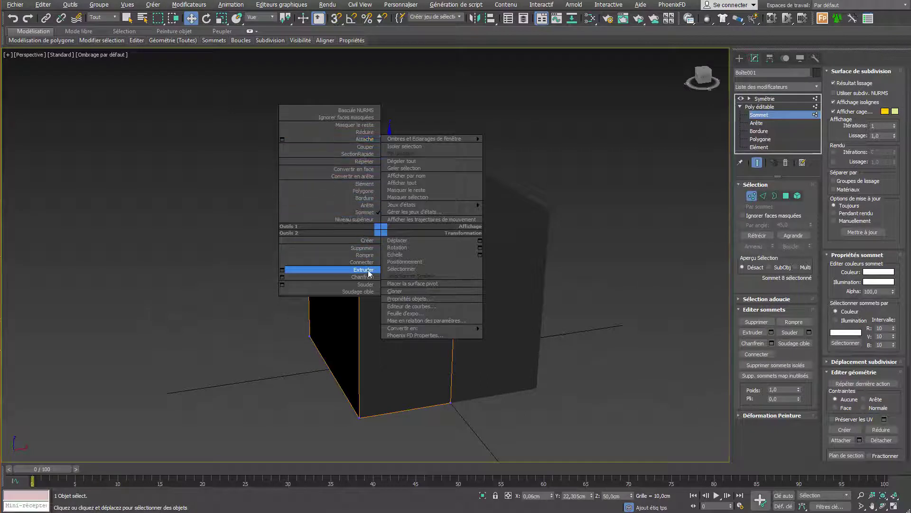
{"action": "left_click", "coordinate": [785, 196]}
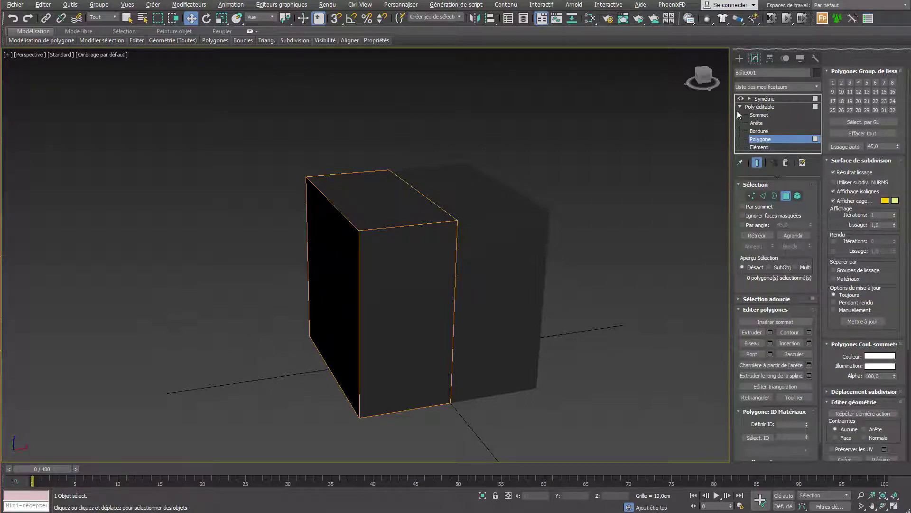
{"action": "right_click", "coordinate": [291, 256]}
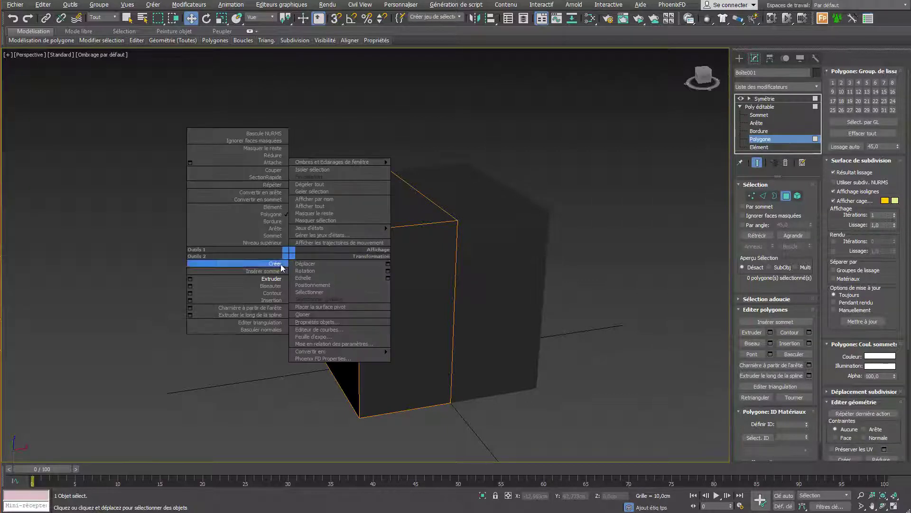
{"action": "left_click", "coordinate": [271, 279]}
{"action": "mouse_move", "coordinate": [340, 279]}
{"action": "left_mouse_down"}
{"action": "mouse_move", "coordinate": [360, 175]}
{"action": "mouse_move", "coordinate": [371, 170]}
{"action": "left_mouse_up"}
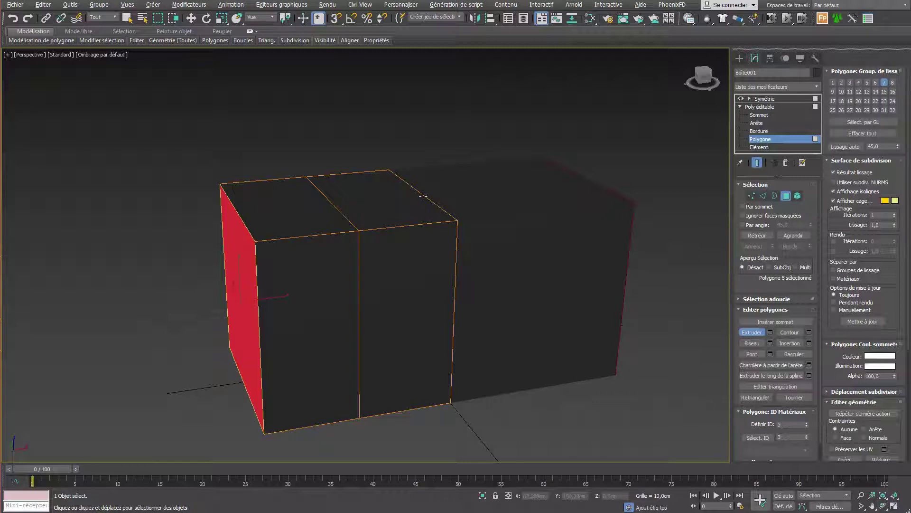
Select the two top polygons of the half-box.
{"action": "left_click", "coordinate": [423, 196]}
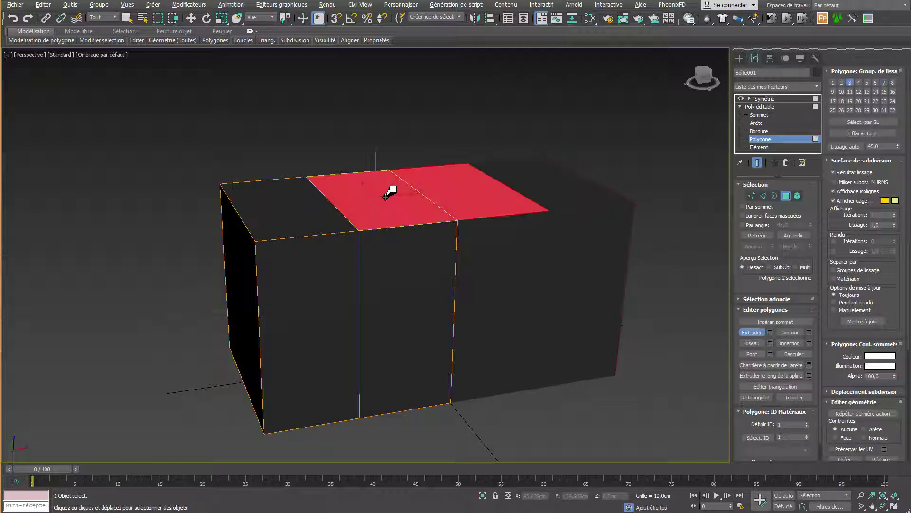
{"action": "left_click", "coordinate": [294, 212], "text": "ctrl"}
{"action": "left_click", "coordinate": [319, 163]}
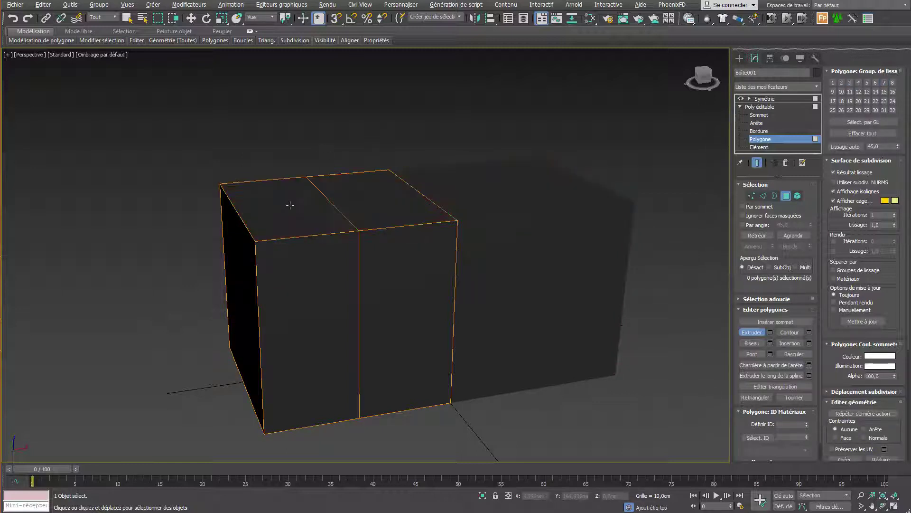
{"action": "left_click", "coordinate": [290, 205]}
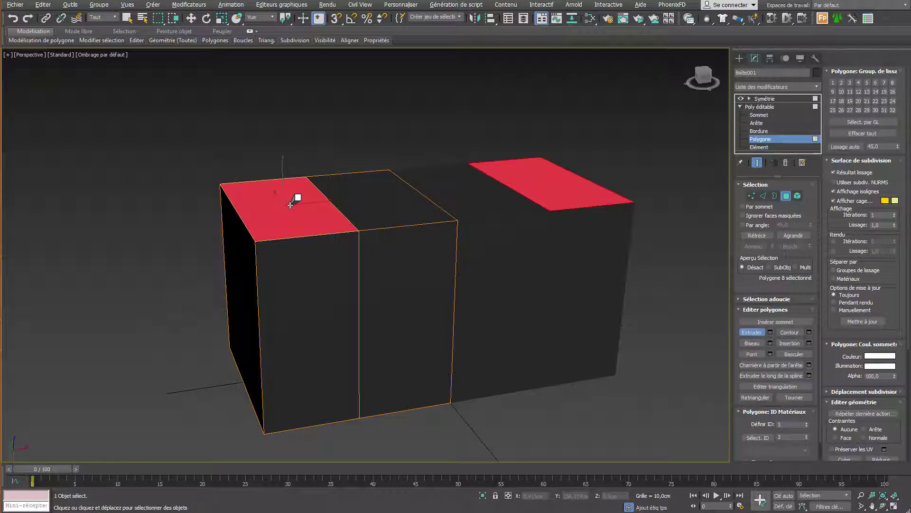
{"action": "left_click", "coordinate": [359, 188], "text": "ctrl"}
Extrude the two top polygons upward in three successive stages.
{"action": "scroll", "coordinate": [366, 225], "scroll_direction": "down", "scroll_amount": 2}
{"action": "scroll", "coordinate": [372, 227], "scroll_direction": "down", "scroll_amount": 2}
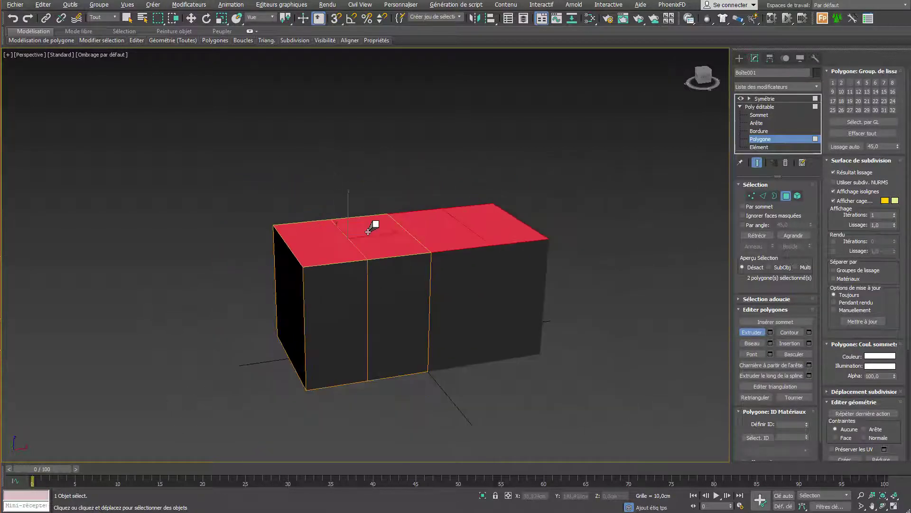
{"action": "left_click_drag", "start_coordinate": [341, 239], "coordinate": [332, 217]}
{"action": "left_click_drag", "start_coordinate": [336, 153], "coordinate": [355, 91]}
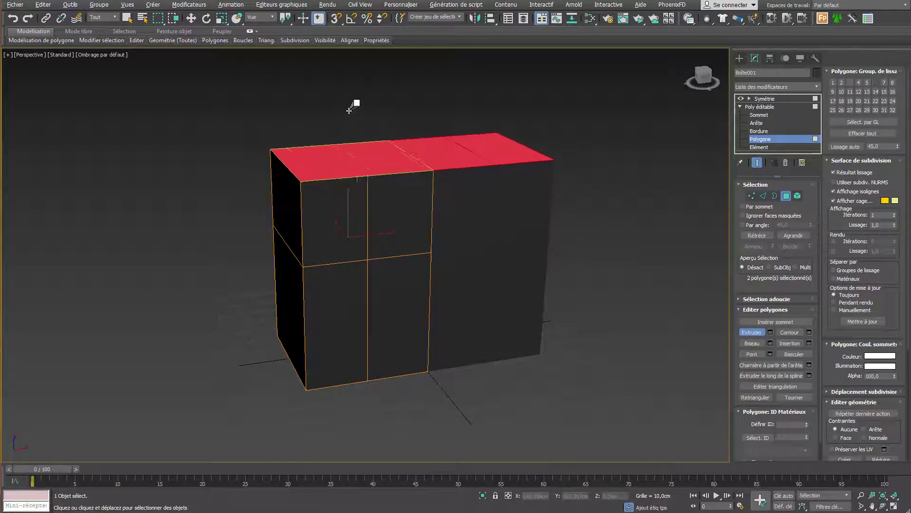
{"action": "mouse_move", "coordinate": [335, 147]}
{"action": "left_mouse_down"}
{"action": "mouse_move", "coordinate": [331, 116]}
{"action": "mouse_move", "coordinate": [353, 9]}
{"action": "left_mouse_up"}
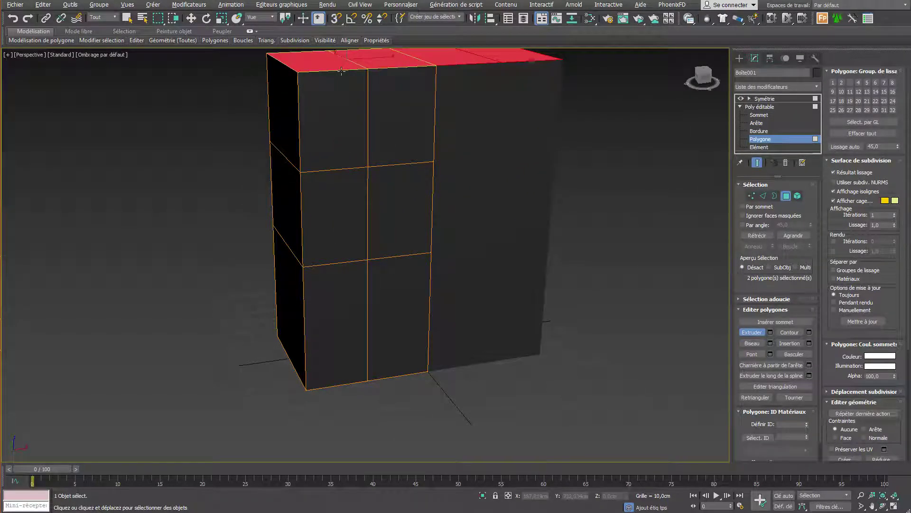
{"action": "key", "text": "F4"}
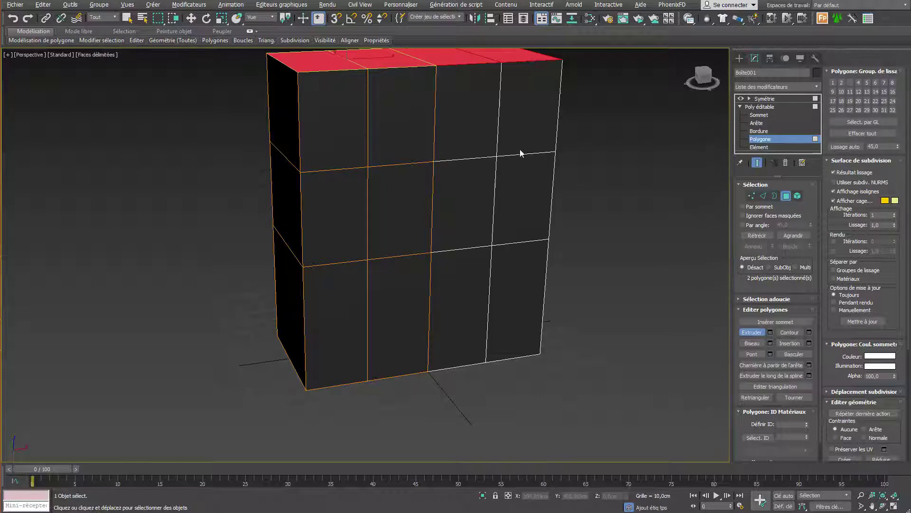
{"action": "key", "text": "F4"}
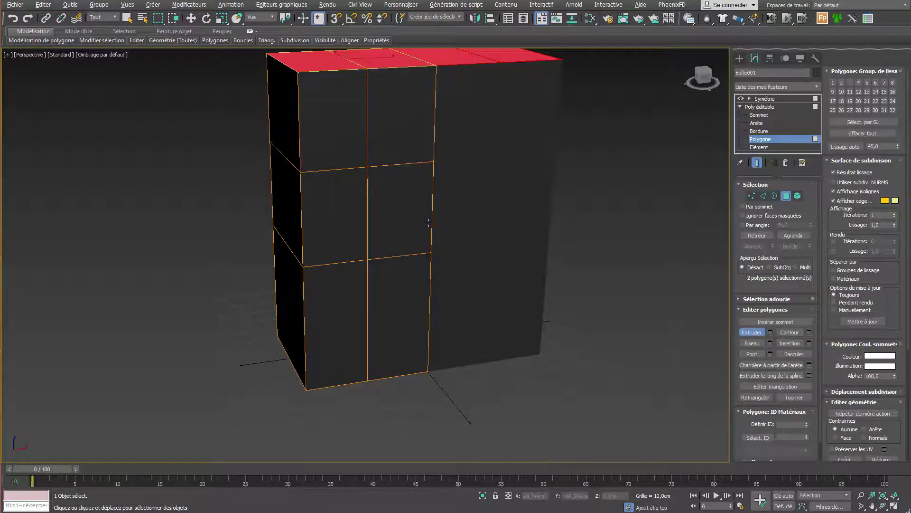
Extrude a single top polygon upward into a raised block.
{"action": "mouse_move", "coordinate": [429, 223]}
{"action": "middle_mouse_down", "text": "alt"}
{"action": "mouse_move", "coordinate": [430, 246]}
{"action": "mouse_move", "coordinate": [414, 253]}
{"action": "mouse_move", "coordinate": [363, 242]}
{"action": "mouse_move", "coordinate": [466, 250]}
{"action": "mouse_move", "coordinate": [417, 255]}
{"action": "middle_mouse_up", "text": "alt"}
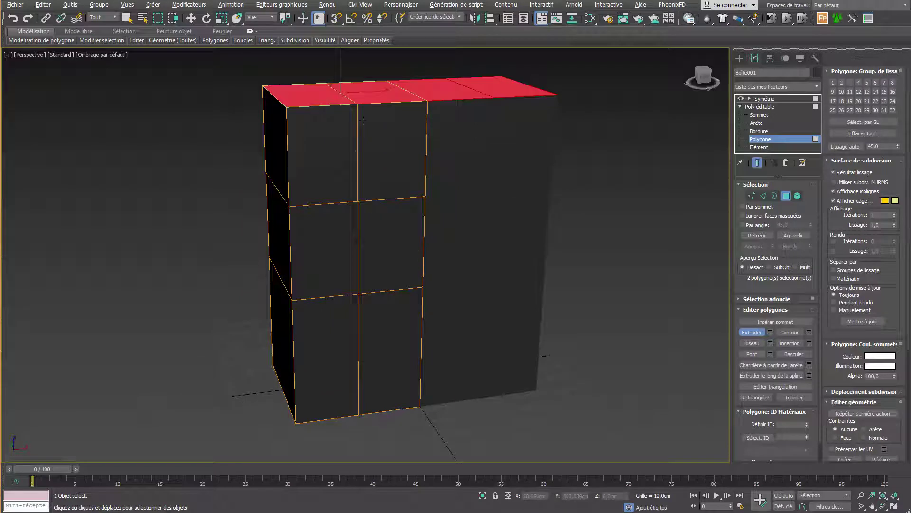
{"action": "left_click", "coordinate": [378, 85]}
{"action": "mouse_move", "coordinate": [380, 82]}
{"action": "middle_mouse_down"}
{"action": "mouse_move", "coordinate": [401, 217]}
{"action": "mouse_move", "coordinate": [387, 197]}
{"action": "middle_mouse_up"}
{"action": "left_click_drag", "start_coordinate": [387, 197], "coordinate": [386, 75]}
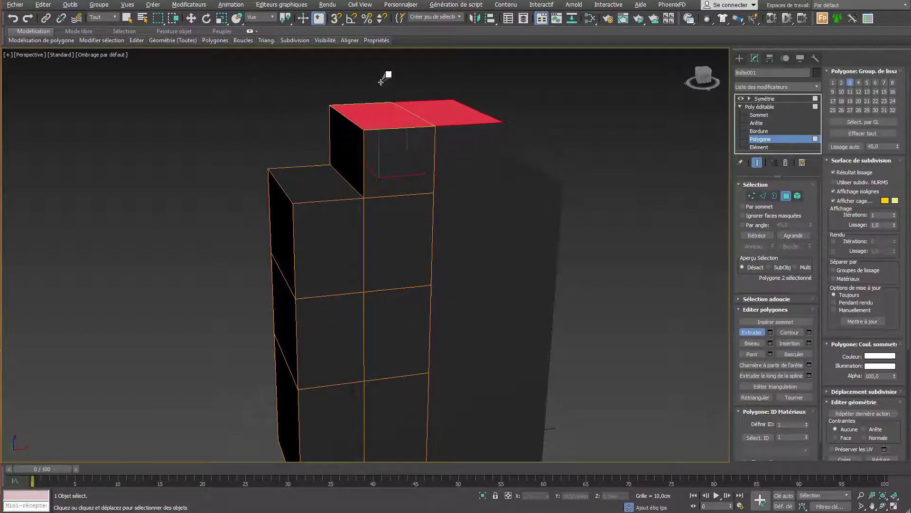
Select the two bottom faces from below and extrude them further downward.
{"action": "scroll", "coordinate": [379, 239], "scroll_direction": "down", "scroll_amount": 3}
{"action": "middle_click_drag", "start_coordinate": [375, 212], "coordinate": [370, 167], "text": "alt"}
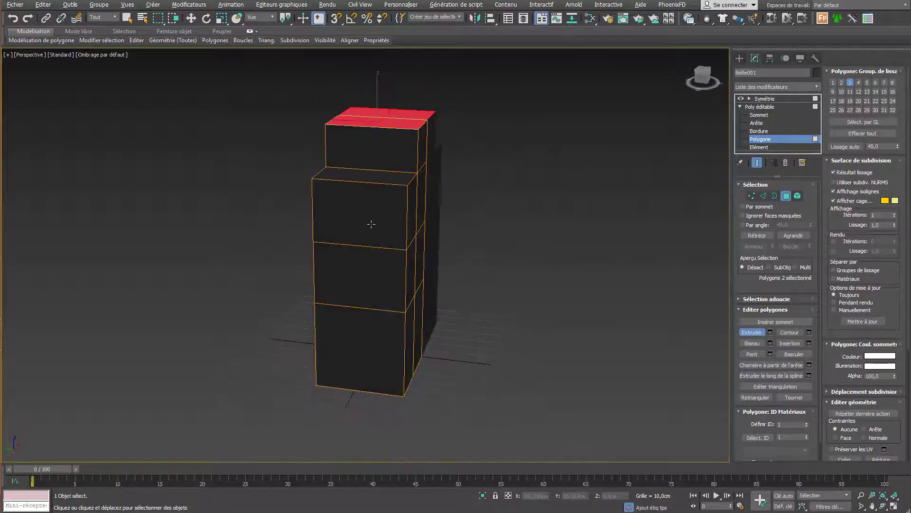
{"action": "left_click", "coordinate": [371, 168]}
{"action": "mouse_move", "coordinate": [449, 147]}
{"action": "middle_mouse_down", "text": "alt"}
{"action": "mouse_move", "coordinate": [431, 248]}
{"action": "mouse_move", "coordinate": [449, 313]}
{"action": "mouse_move", "coordinate": [382, 159]}
{"action": "mouse_move", "coordinate": [366, 260]}
{"action": "middle_mouse_up", "text": "alt"}
{"action": "left_click", "coordinate": [347, 289]}
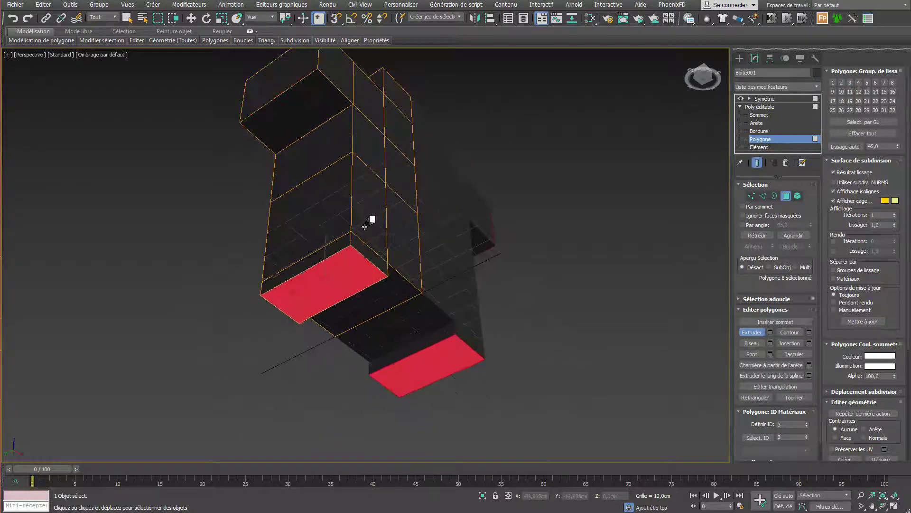
{"action": "left_click_drag", "start_coordinate": [391, 177], "coordinate": [409, 149]}
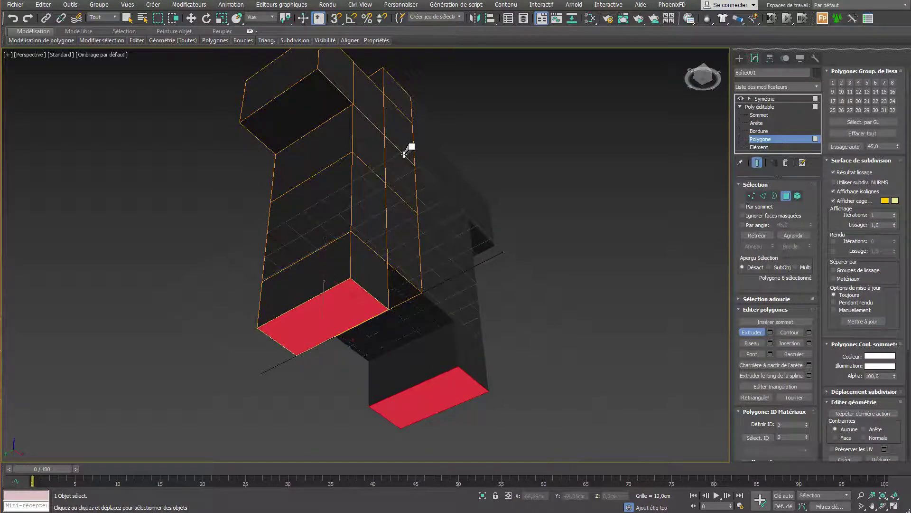
{"action": "mouse_move", "coordinate": [449, 171]}
{"action": "middle_mouse_down", "text": "alt"}
{"action": "mouse_move", "coordinate": [415, 217]}
{"action": "mouse_move", "coordinate": [405, 305]}
{"action": "mouse_move", "coordinate": [447, 254]}
{"action": "middle_mouse_up", "text": "alt"}
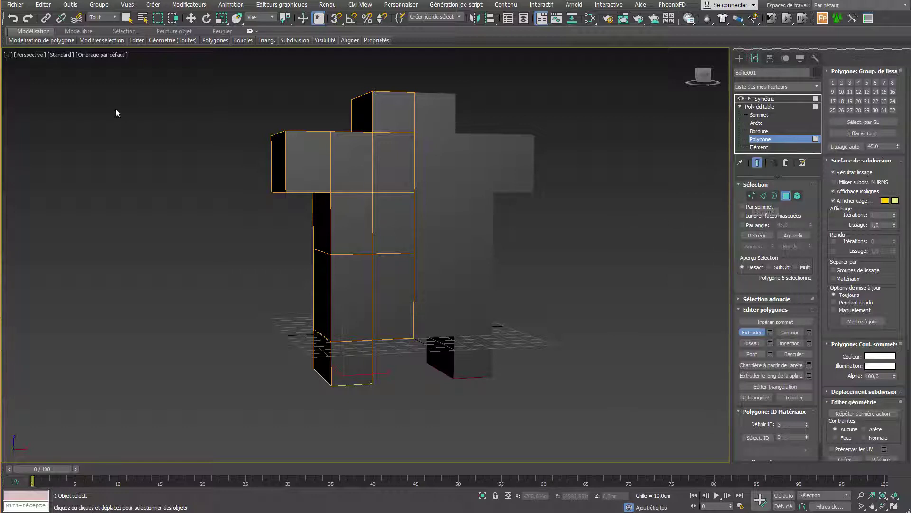
Show the figure in Front view as wireframe, grid hidden, at Vertex sub-object level.
{"action": "left_click", "coordinate": [30, 55]}
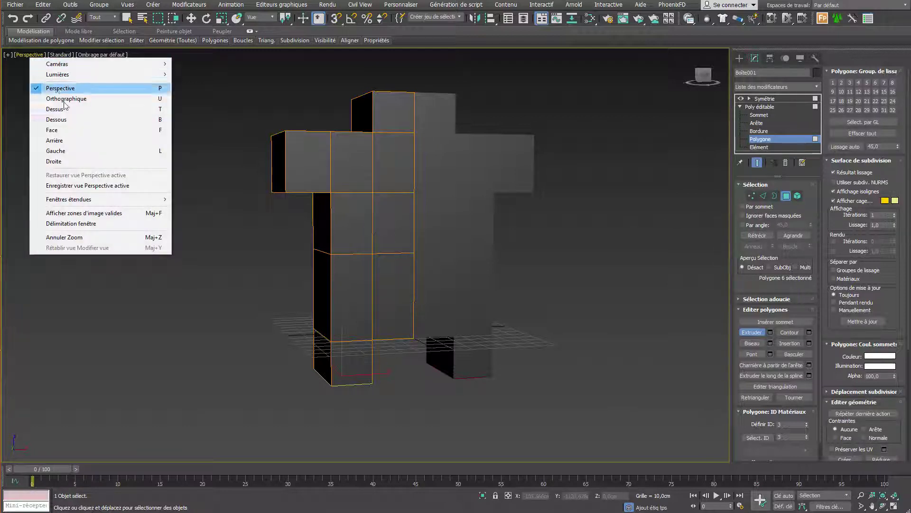
{"action": "left_click", "coordinate": [87, 130]}
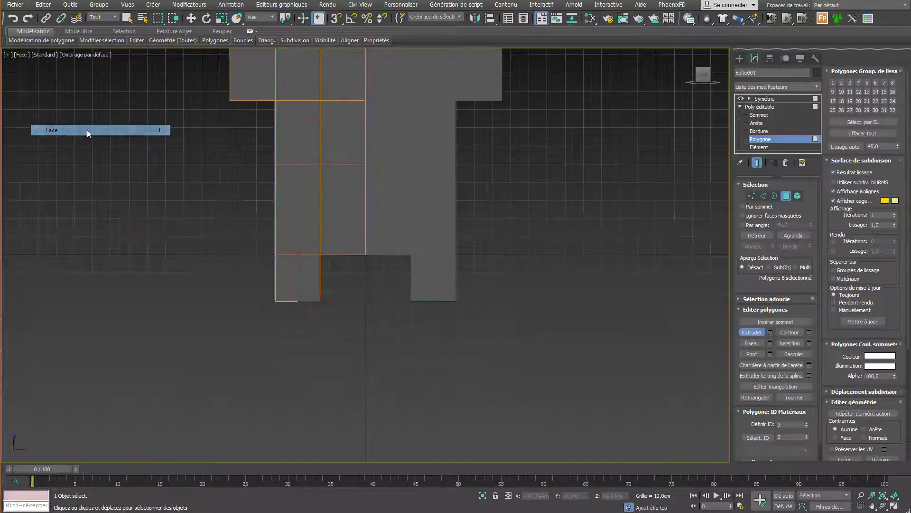
{"action": "middle_click_drag", "start_coordinate": [325, 137], "coordinate": [346, 274]}
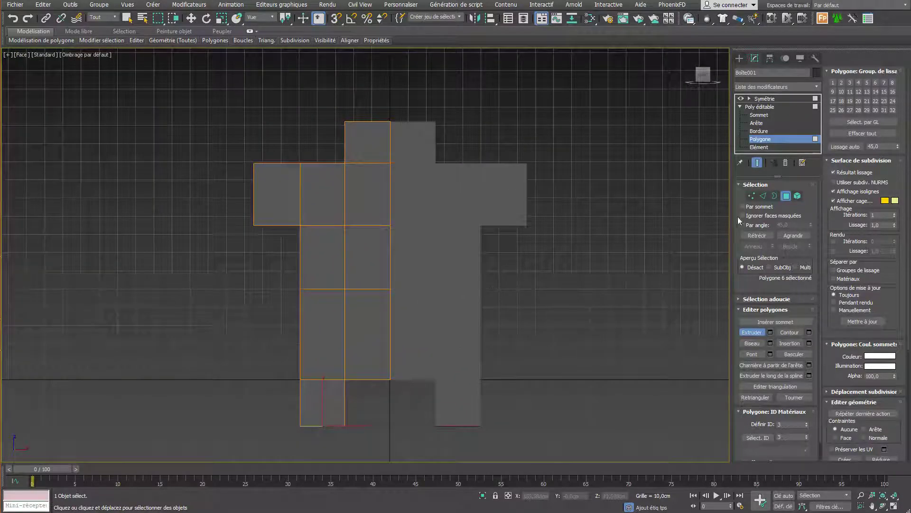
{"action": "left_click", "coordinate": [81, 55]}
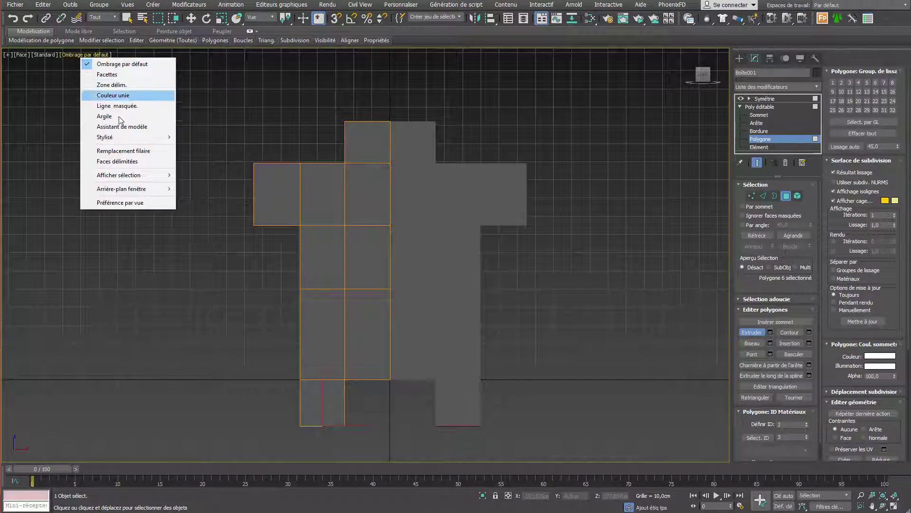
{"action": "left_click", "coordinate": [133, 152]}
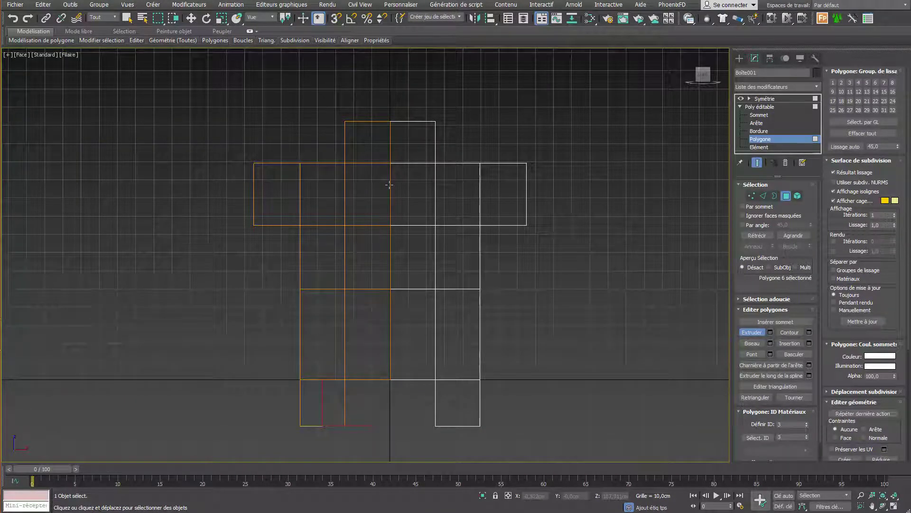
{"action": "key", "text": "g"}
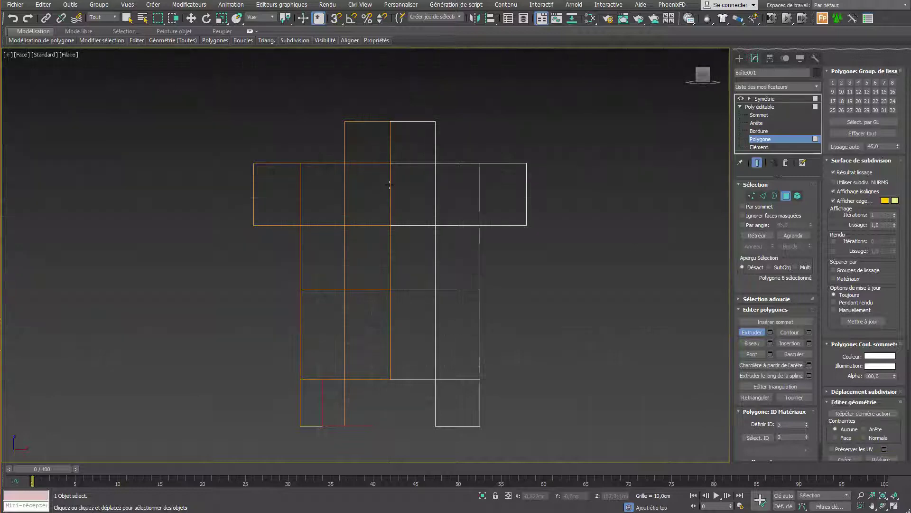
{"action": "left_click", "coordinate": [751, 196]}
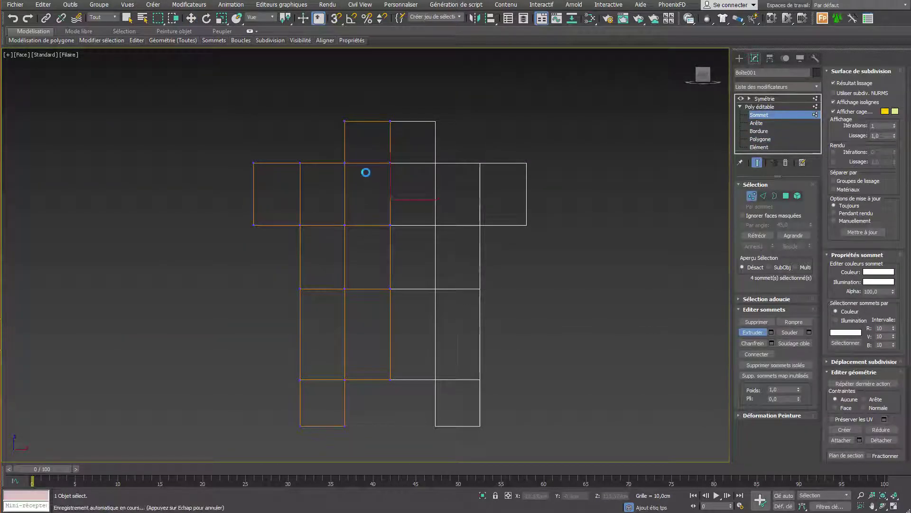
{"action": "scroll", "coordinate": [365, 172], "scroll_direction": "up", "scroll_amount": 2}
{"action": "left_click", "coordinate": [337, 159]}
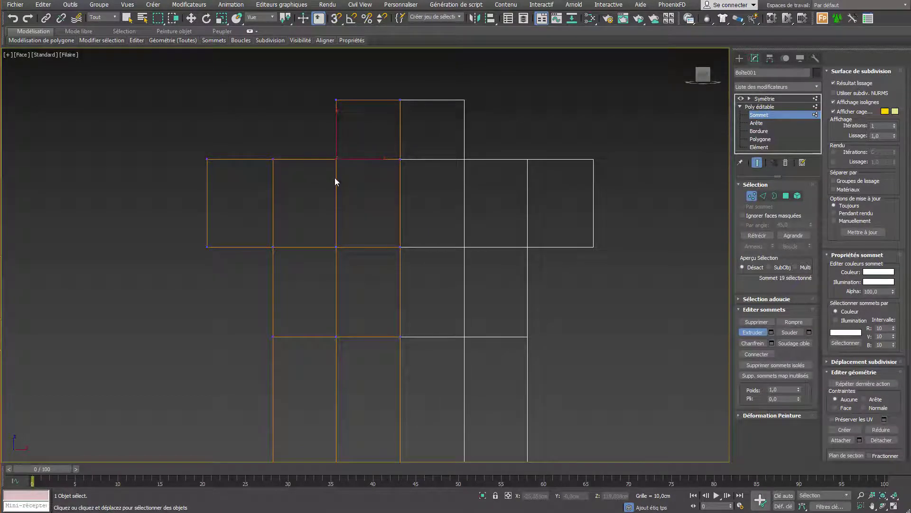
{"action": "key", "text": "w"}
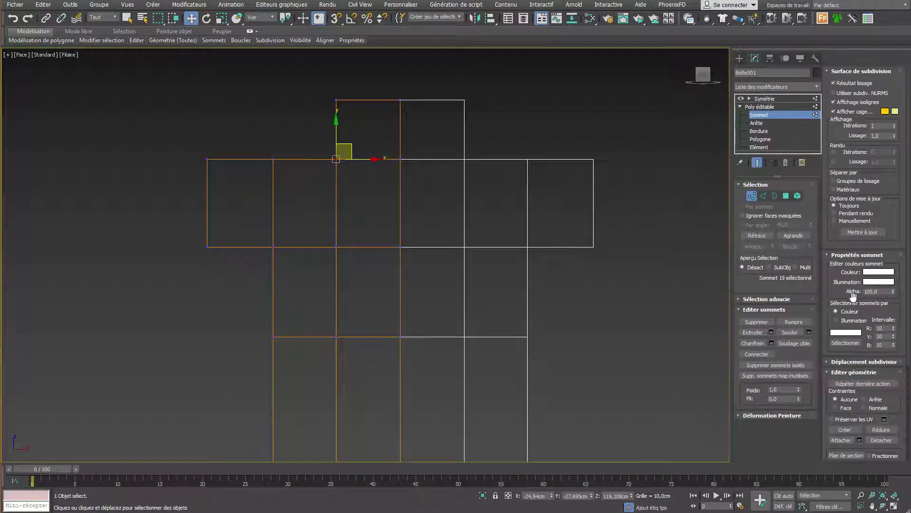
{"action": "right_click", "coordinate": [356, 195]}
{"action": "left_click", "coordinate": [366, 201]}
{"action": "left_click", "coordinate": [350, 172]}
{"action": "left_click", "coordinate": [336, 159]}
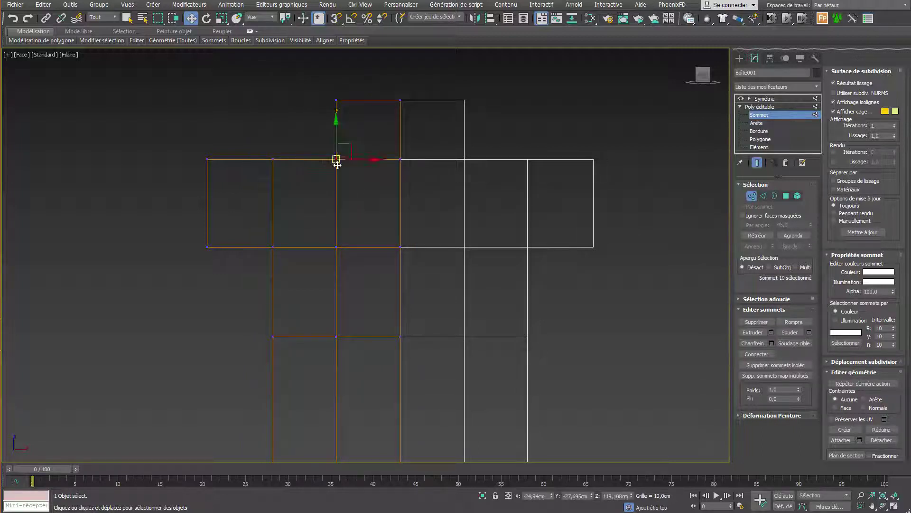
{"action": "left_click_drag", "start_coordinate": [346, 149], "coordinate": [333, 128]}
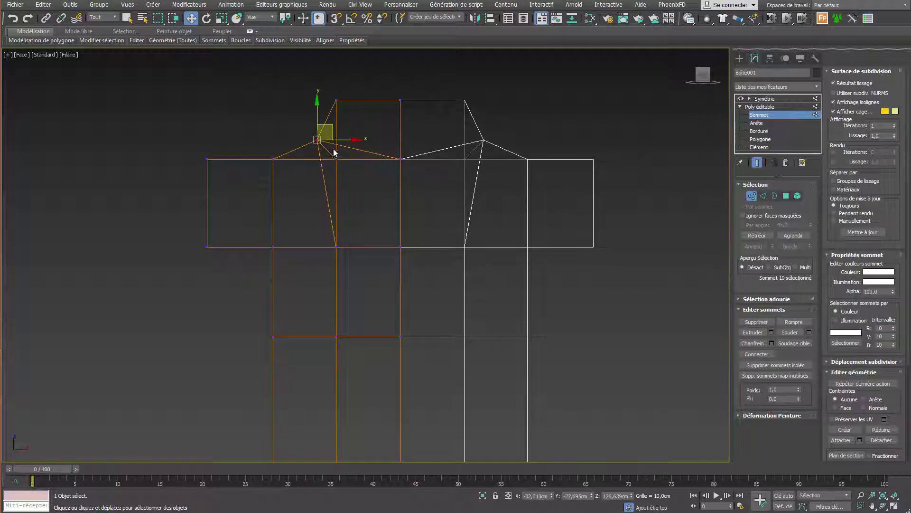
{"action": "key", "text": "p"}
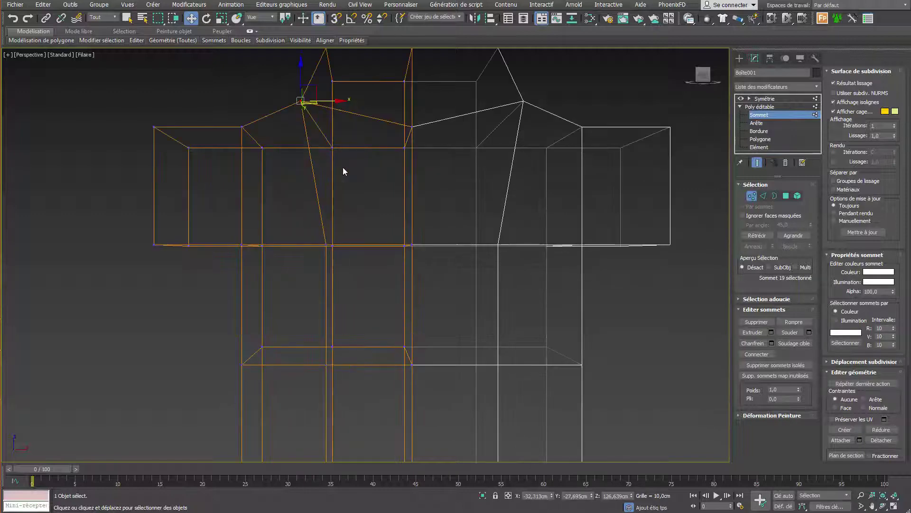
{"action": "mouse_move", "coordinate": [332, 159]}
{"action": "middle_mouse_down", "text": "alt"}
{"action": "mouse_move", "coordinate": [417, 214]}
{"action": "mouse_move", "coordinate": [474, 229]}
{"action": "mouse_move", "coordinate": [269, 181]}
{"action": "middle_mouse_up", "text": "alt"}
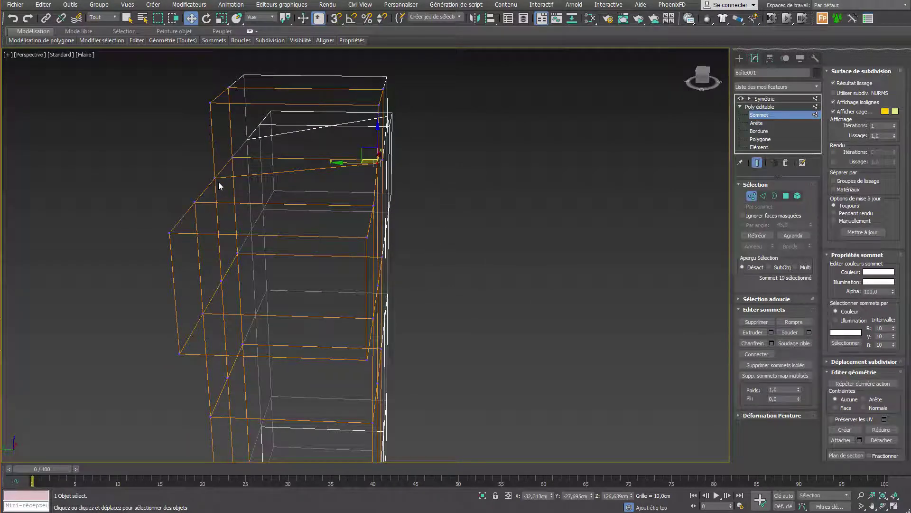
{"action": "key", "text": "ctrl+z"}
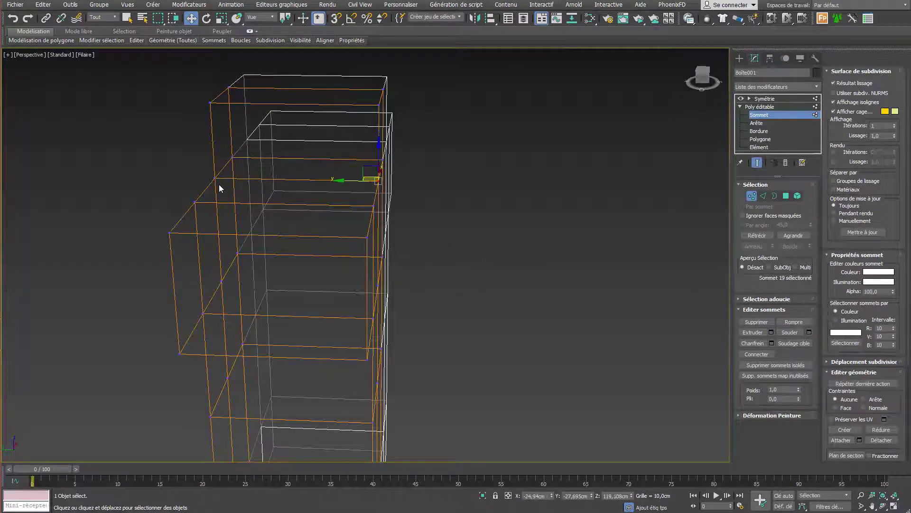
{"action": "key", "text": "f"}
{"action": "middle_click_drag", "start_coordinate": [279, 157], "coordinate": [293, 255]}
{"action": "scroll", "coordinate": [343, 188], "scroll_direction": "up", "scroll_amount": 3}
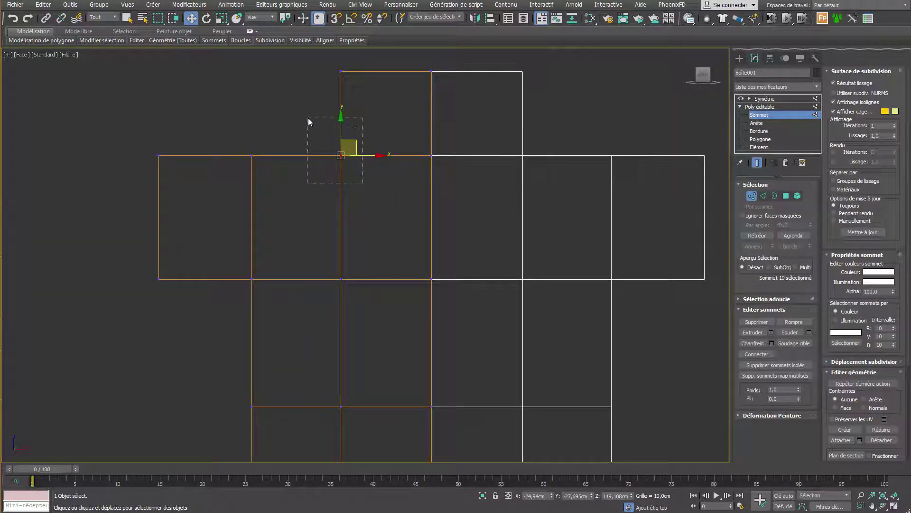
Use rectangular window selection to widen the neck base and lower the neck's top edge.
{"action": "left_click_drag", "start_coordinate": [308, 122], "coordinate": [310, 125]}
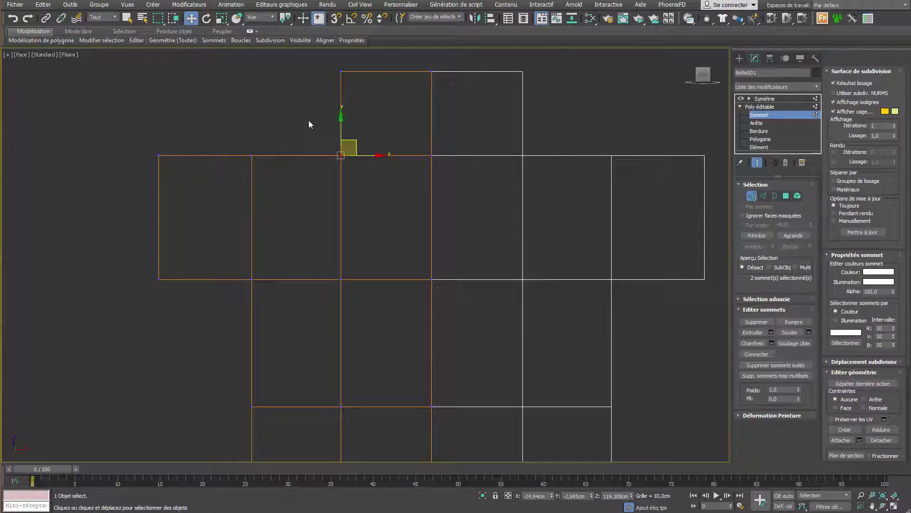
{"action": "left_click", "coordinate": [174, 21]}
{"action": "mouse_move", "coordinate": [158, 18]}
{"action": "left_mouse_down"}
{"action": "mouse_move", "coordinate": [160, 69]}
{"action": "mouse_move", "coordinate": [159, 37]}
{"action": "left_mouse_up"}
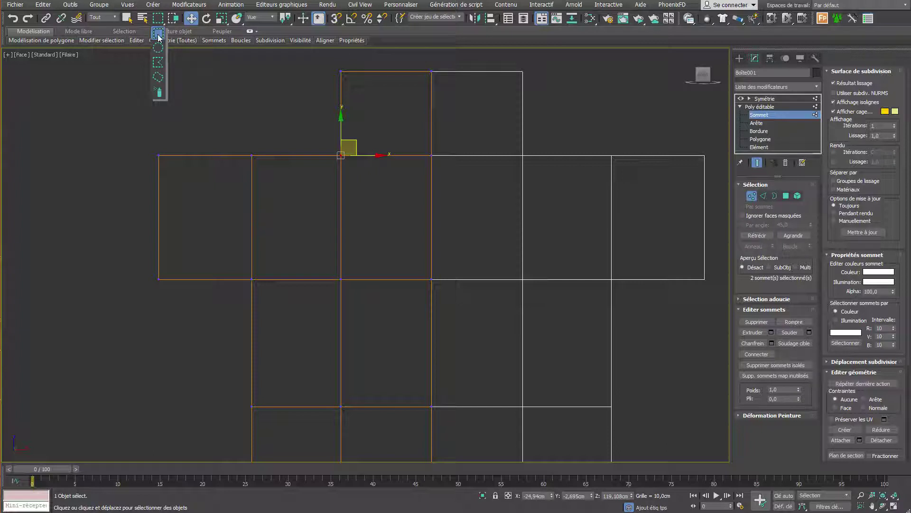
{"action": "left_click_drag", "start_coordinate": [159, 37], "coordinate": [159, 34]}
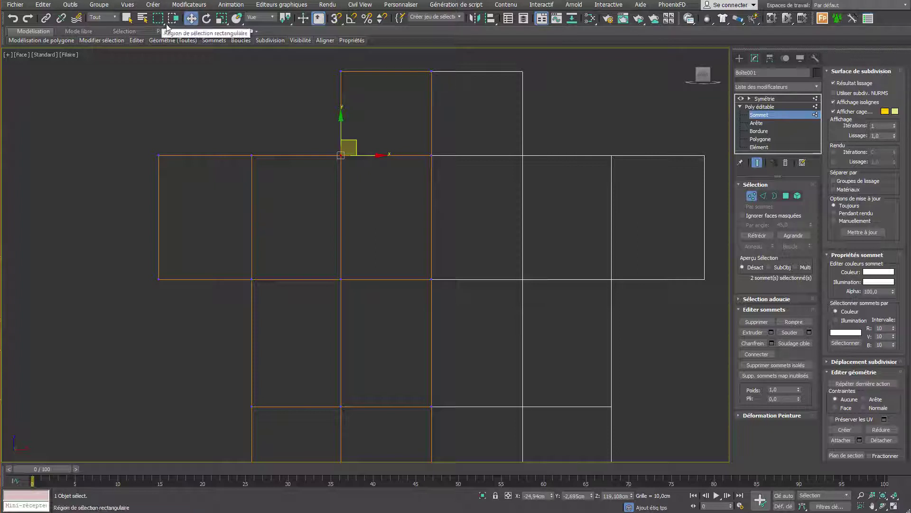
{"action": "left_click_drag", "start_coordinate": [332, 171], "coordinate": [358, 193]}
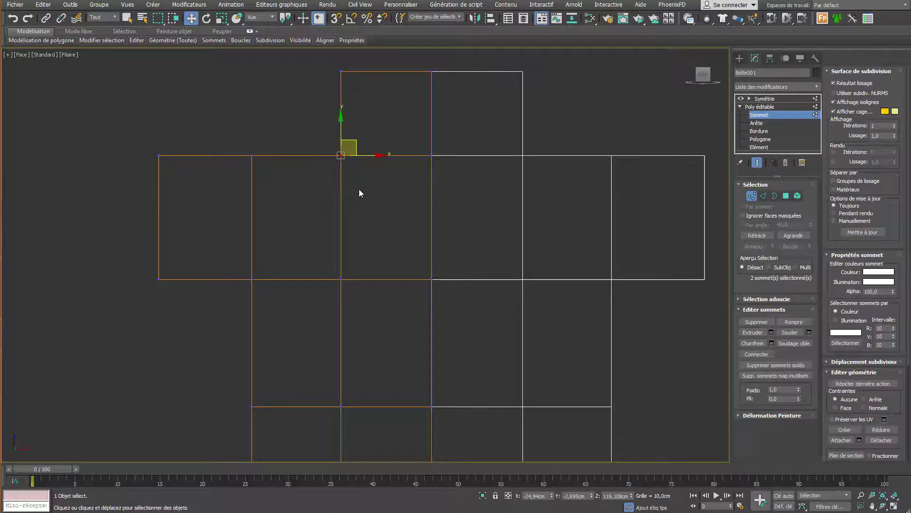
{"action": "left_click_drag", "start_coordinate": [358, 141], "coordinate": [394, 143]}
{"action": "left_click_drag", "start_coordinate": [464, 77], "coordinate": [491, 89]}
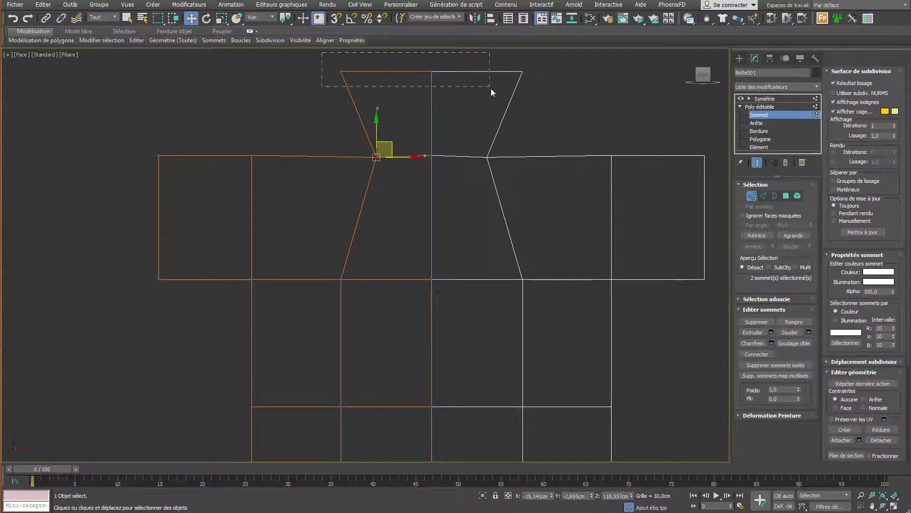
{"action": "middle_click_drag", "start_coordinate": [490, 90], "coordinate": [488, 118]}
{"action": "mouse_move", "coordinate": [385, 71]}
{"action": "left_mouse_down"}
{"action": "mouse_move", "coordinate": [391, 149]}
{"action": "mouse_move", "coordinate": [422, 156]}
{"action": "left_mouse_up"}
Slope the shoulder down, reshape the sleeve's outer corners and raise the armpit vertex.
{"action": "left_click_drag", "start_coordinate": [266, 215], "coordinate": [268, 214]}
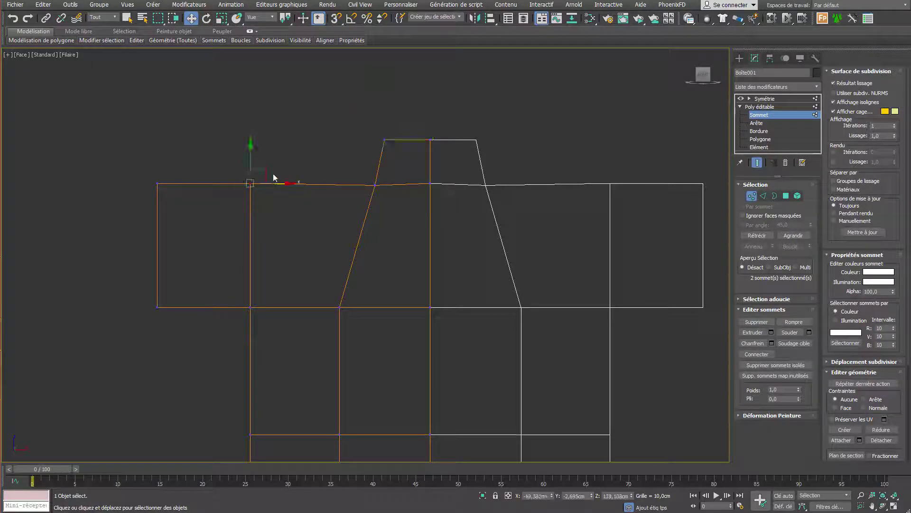
{"action": "left_click_drag", "start_coordinate": [268, 170], "coordinate": [316, 186]}
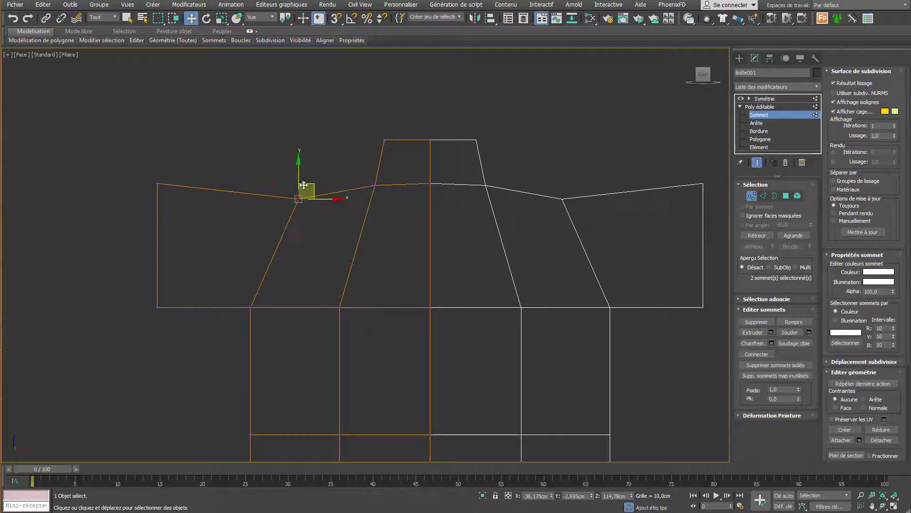
{"action": "mouse_move", "coordinate": [148, 192]}
{"action": "left_mouse_down"}
{"action": "mouse_move", "coordinate": [179, 196]}
{"action": "mouse_move", "coordinate": [269, 171]}
{"action": "left_mouse_up"}
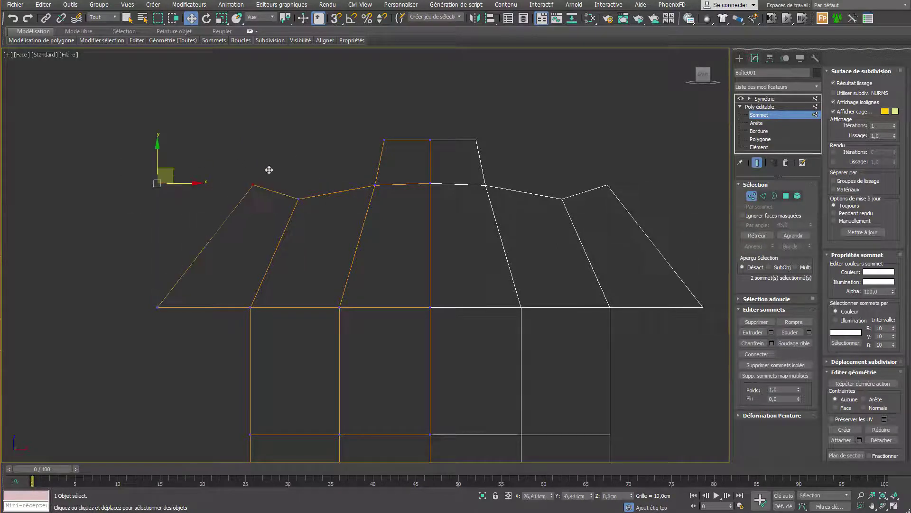
{"action": "left_click_drag", "start_coordinate": [128, 280], "coordinate": [170, 344]}
{"action": "left_click_drag", "start_coordinate": [170, 294], "coordinate": [193, 198]}
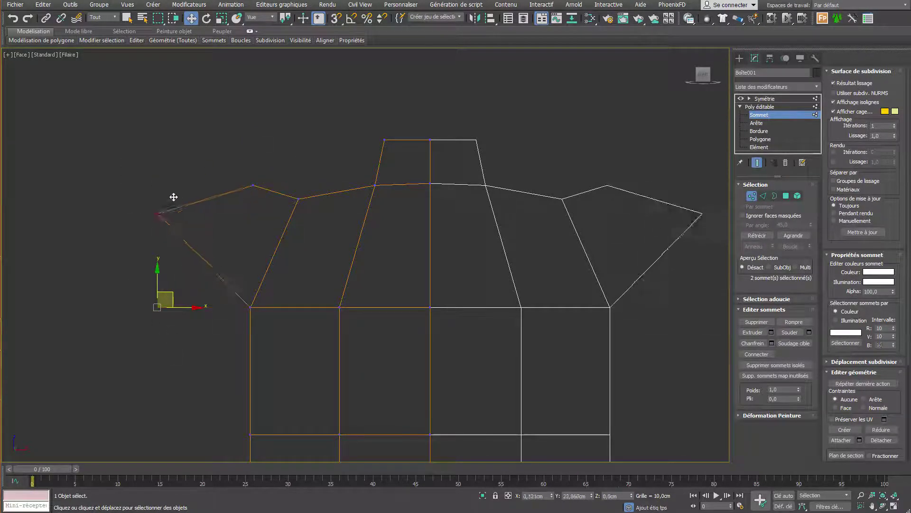
{"action": "left_click_drag", "start_coordinate": [236, 280], "coordinate": [266, 334]}
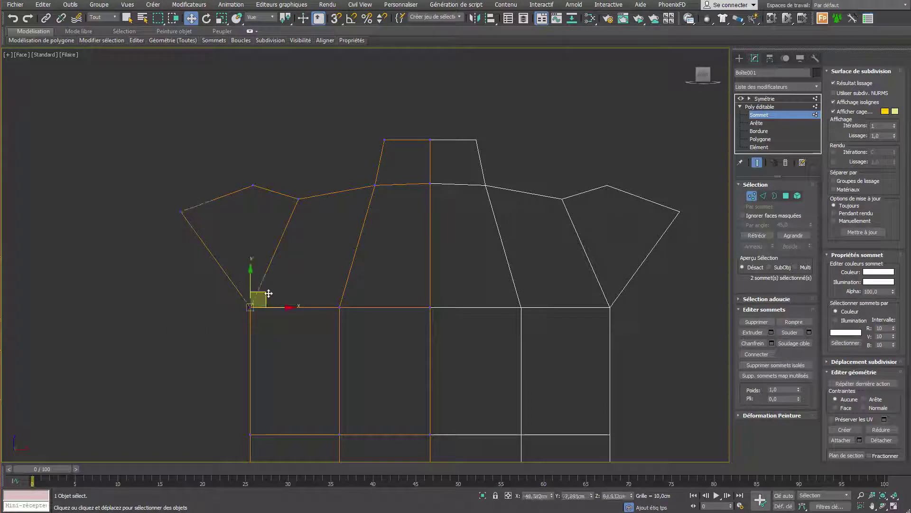
{"action": "left_click_drag", "start_coordinate": [264, 294], "coordinate": [279, 252]}
Nudge the chest vertex up and slide the bottom hem vertex to the right.
{"action": "left_click", "coordinate": [340, 307]}
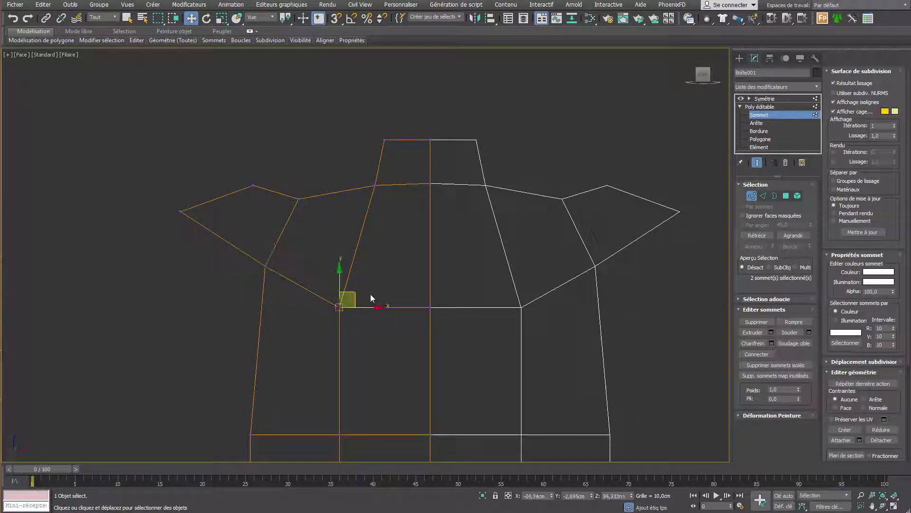
{"action": "left_click_drag", "start_coordinate": [355, 295], "coordinate": [360, 277]}
{"action": "scroll", "coordinate": [409, 267], "scroll_direction": "down", "scroll_amount": 3}
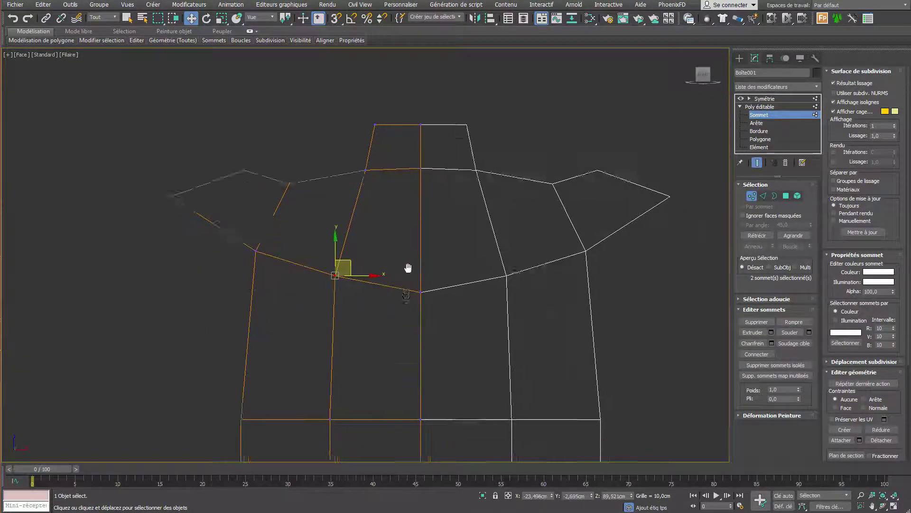
{"action": "scroll", "coordinate": [357, 314], "scroll_direction": "up", "scroll_amount": 3}
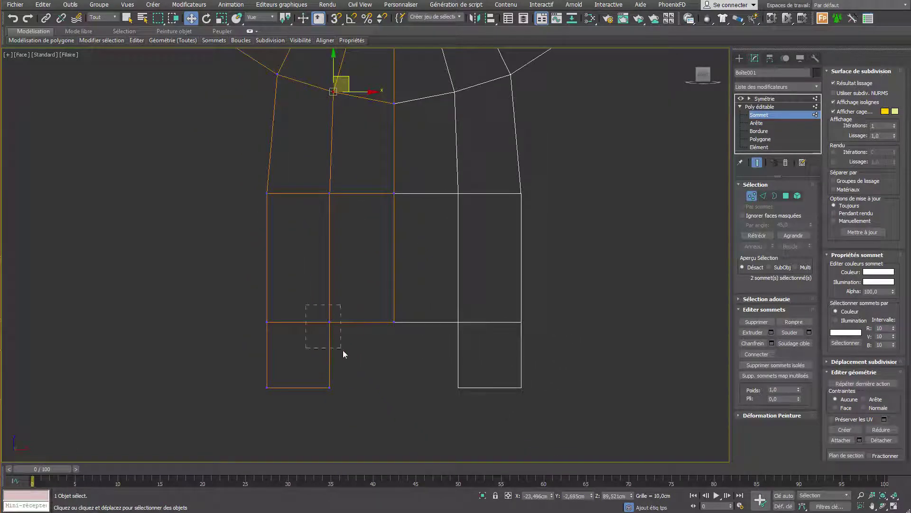
{"action": "mouse_move", "coordinate": [304, 304]}
{"action": "left_mouse_down"}
{"action": "mouse_move", "coordinate": [343, 350]}
{"action": "mouse_move", "coordinate": [397, 336]}
{"action": "mouse_move", "coordinate": [408, 348]}
{"action": "left_mouse_up"}
{"action": "left_click", "coordinate": [330, 387]}
{"action": "left_click_drag", "start_coordinate": [349, 390], "coordinate": [375, 391]}
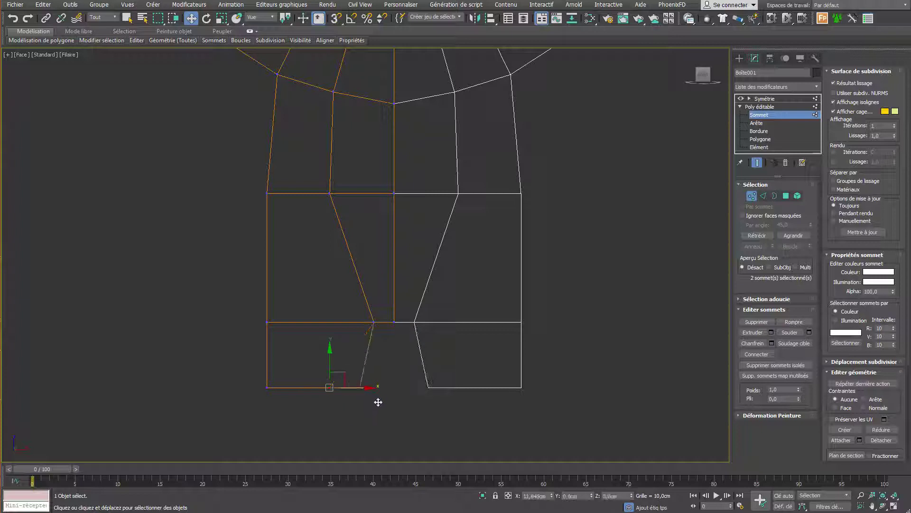
Move the mid-side vertex inward and pull the centre-line vertices down into a hem point.
{"action": "mouse_move", "coordinate": [240, 158]}
{"action": "left_mouse_down"}
{"action": "mouse_move", "coordinate": [295, 210]}
{"action": "mouse_move", "coordinate": [299, 228]}
{"action": "mouse_move", "coordinate": [341, 223]}
{"action": "left_mouse_up"}
{"action": "left_click_drag", "start_coordinate": [334, 188], "coordinate": [350, 241]}
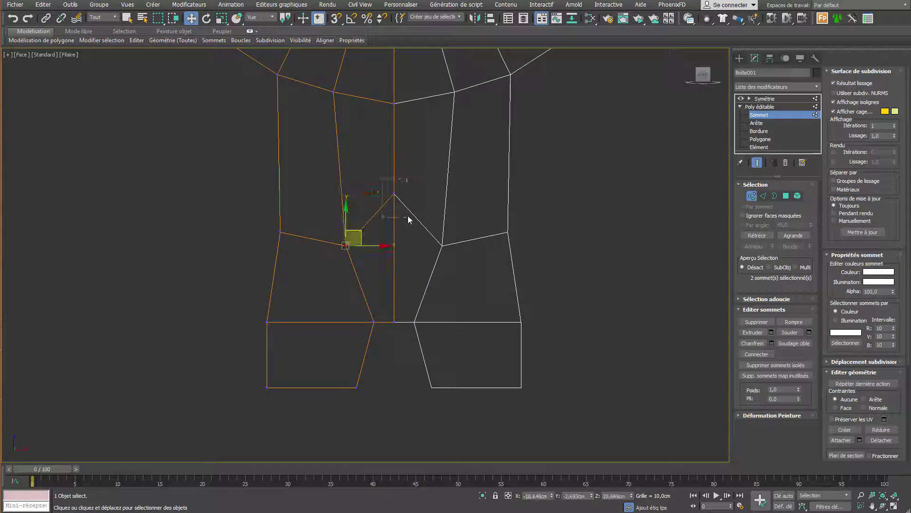
{"action": "left_click", "coordinate": [394, 193]}
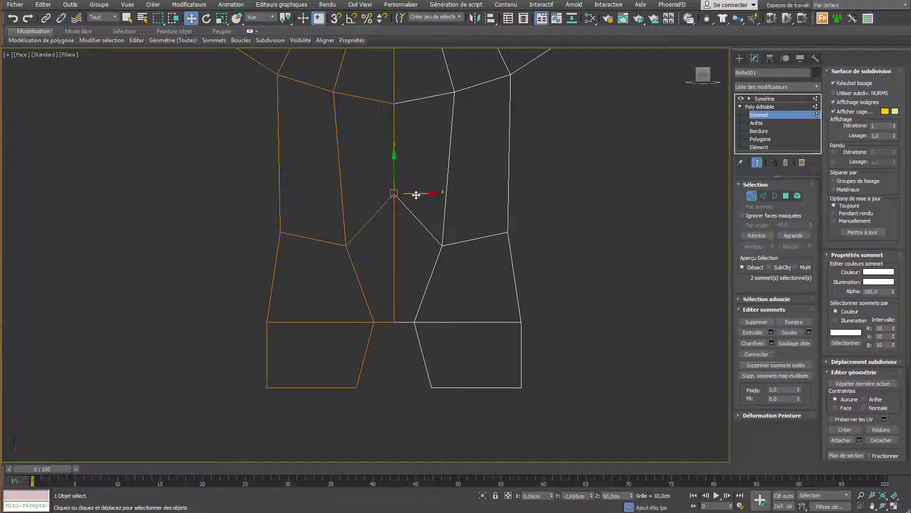
{"action": "mouse_move", "coordinate": [416, 195]}
{"action": "left_mouse_down"}
{"action": "mouse_move", "coordinate": [433, 201]}
{"action": "mouse_move", "coordinate": [393, 195]}
{"action": "mouse_move", "coordinate": [440, 203]}
{"action": "mouse_move", "coordinate": [390, 204]}
{"action": "mouse_move", "coordinate": [394, 194]}
{"action": "left_mouse_up"}
{"action": "left_click_drag", "start_coordinate": [394, 164], "coordinate": [401, 226]}
{"action": "mouse_move", "coordinate": [384, 311]}
{"action": "left_mouse_down"}
{"action": "mouse_move", "coordinate": [368, 317]}
{"action": "mouse_move", "coordinate": [404, 338]}
{"action": "mouse_move", "coordinate": [391, 326]}
{"action": "left_mouse_up"}
{"action": "left_click", "coordinate": [373, 322]}
{"action": "left_click", "coordinate": [394, 330]}
{"action": "left_click", "coordinate": [370, 327]}
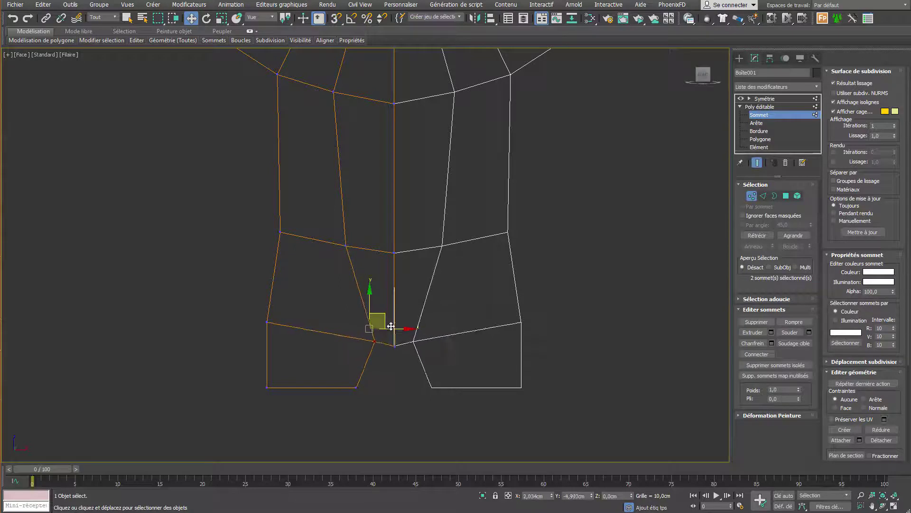
Pull the waist vertex inward and move the lower-left hem vertex up and in.
{"action": "left_click", "coordinate": [281, 233]}
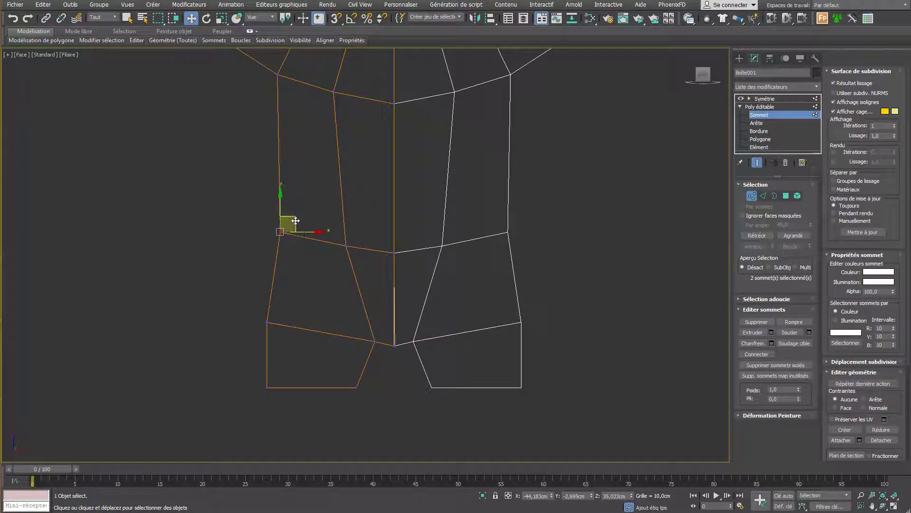
{"action": "left_click_drag", "start_coordinate": [298, 220], "coordinate": [316, 224]}
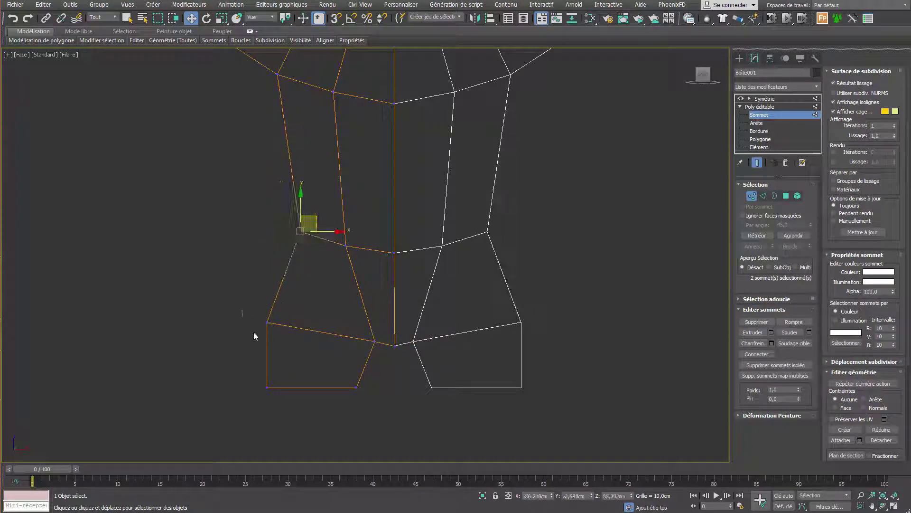
{"action": "left_click", "coordinate": [267, 322]}
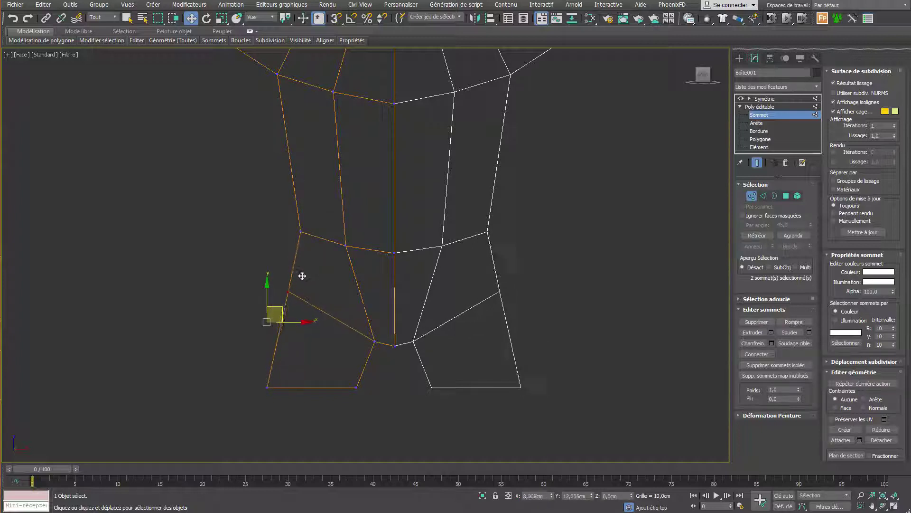
{"action": "left_click_drag", "start_coordinate": [301, 275], "coordinate": [320, 260]}
{"action": "middle_click_drag", "start_coordinate": [319, 260], "coordinate": [326, 236]}
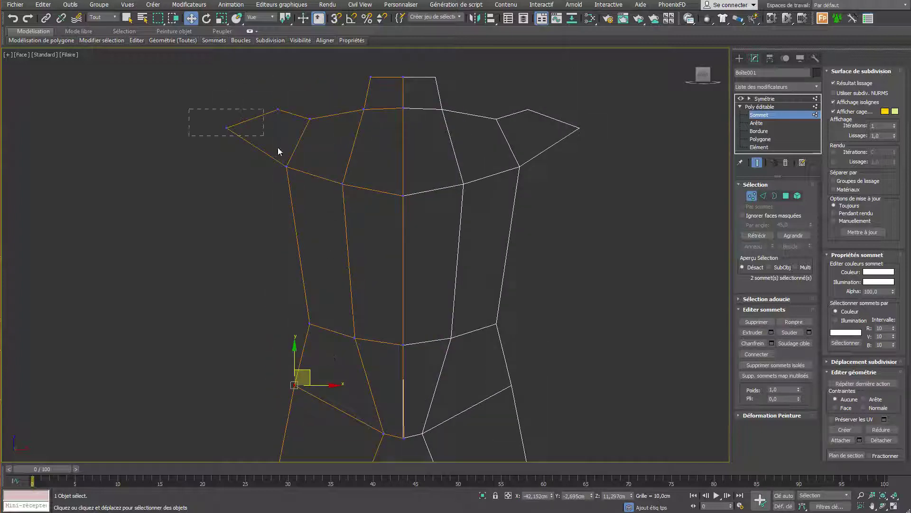
Shift the shoulder-wing vertices right and raise the upper torso vertex to the shoulder line.
{"action": "left_click_drag", "start_coordinate": [277, 151], "coordinate": [319, 197]}
{"action": "left_click_drag", "start_coordinate": [315, 130], "coordinate": [333, 140]}
{"action": "left_click", "coordinate": [343, 184]}
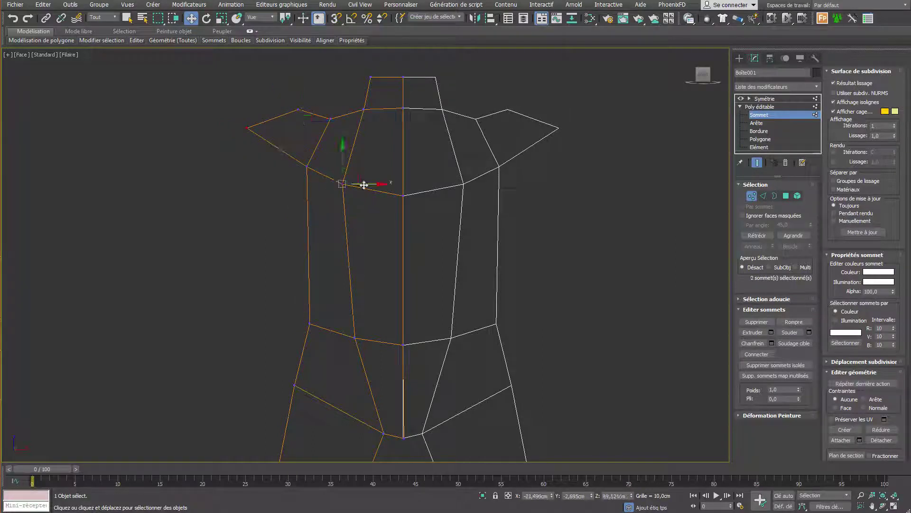
{"action": "mouse_move", "coordinate": [364, 185]}
{"action": "left_mouse_down"}
{"action": "mouse_move", "coordinate": [382, 103]}
{"action": "mouse_move", "coordinate": [405, 85]}
{"action": "mouse_move", "coordinate": [406, 106]}
{"action": "left_mouse_up"}
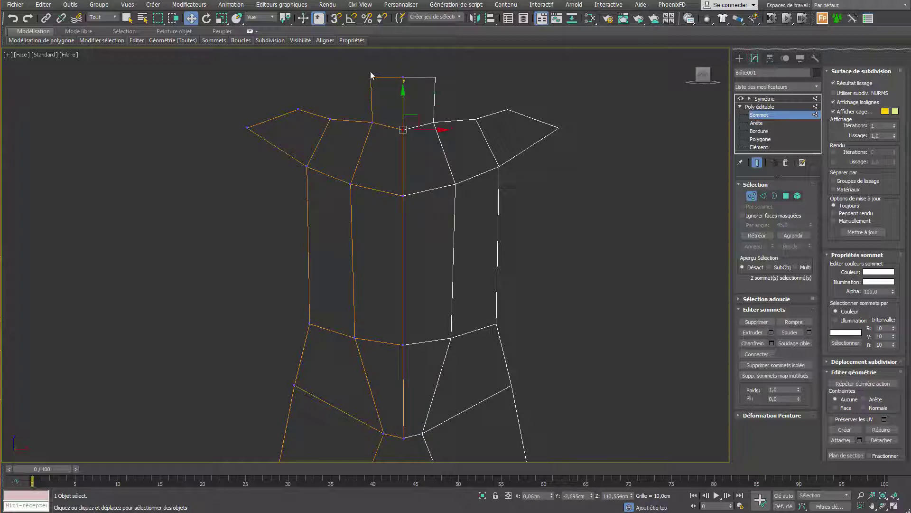
Lower the top neck vertices and the neck-base vertex pair to deepen the neck opening.
{"action": "left_click_drag", "start_coordinate": [371, 75], "coordinate": [453, 104]}
{"action": "middle_click_drag", "start_coordinate": [451, 131], "coordinate": [446, 173]}
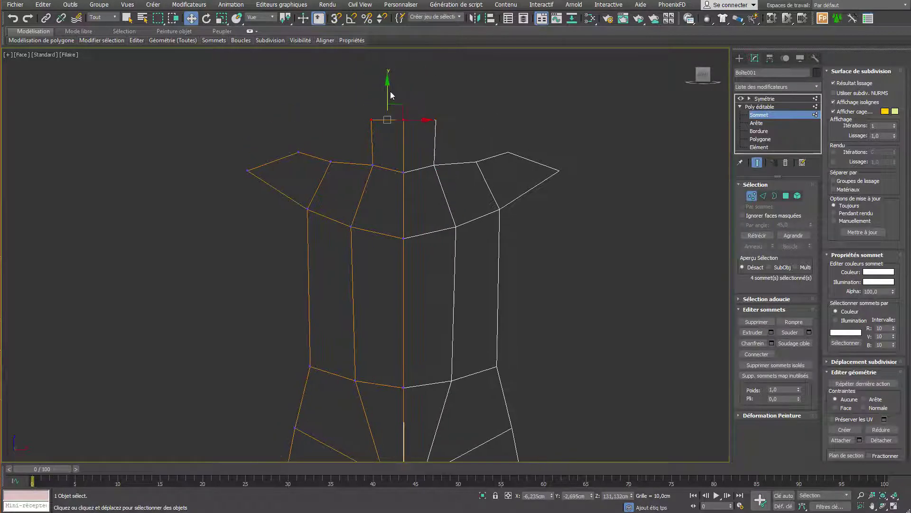
{"action": "left_click_drag", "start_coordinate": [391, 95], "coordinate": [409, 154]}
{"action": "left_click", "coordinate": [371, 138]}
{"action": "left_click_drag", "start_coordinate": [386, 185], "coordinate": [380, 211]}
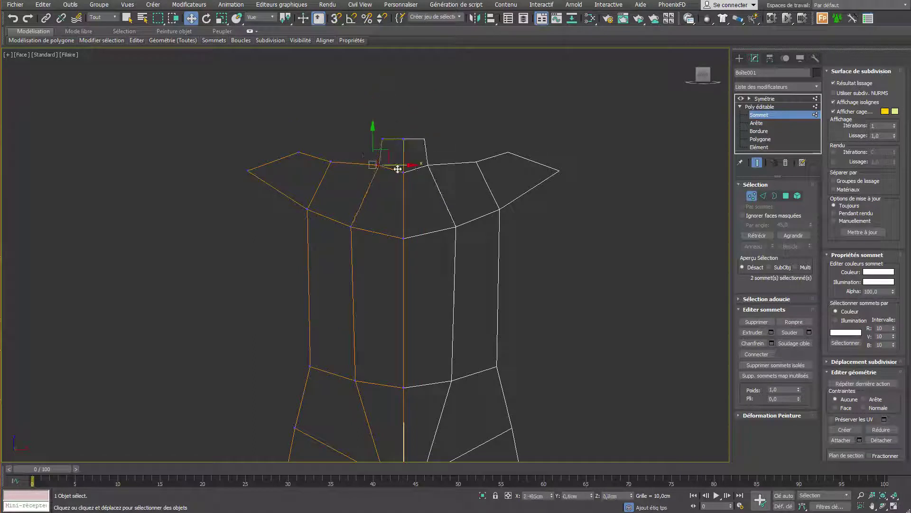
{"action": "middle_click_drag", "start_coordinate": [403, 199], "coordinate": [402, 133]}
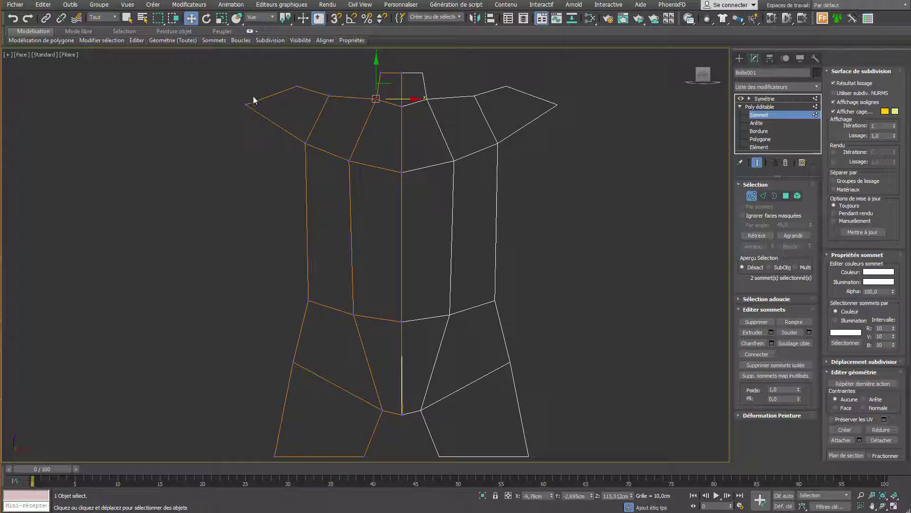
Slide the left-side vertices to reshape the sleeve and pull the waist vertex slightly inward.
{"action": "left_click_drag", "start_coordinate": [299, 155], "coordinate": [358, 202]}
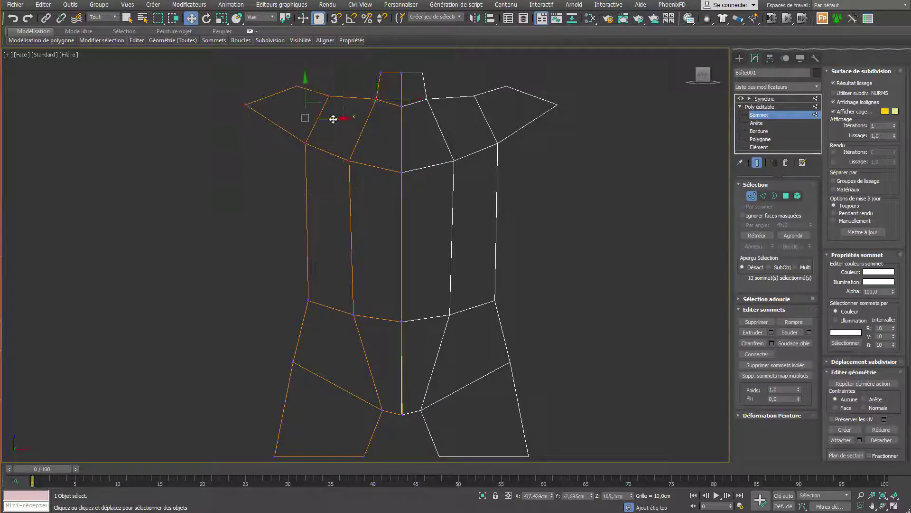
{"action": "mouse_move", "coordinate": [333, 119]}
{"action": "left_mouse_down"}
{"action": "mouse_move", "coordinate": [382, 162]}
{"action": "mouse_move", "coordinate": [374, 162]}
{"action": "left_mouse_up"}
{"action": "scroll", "coordinate": [382, 214], "scroll_direction": "down", "scroll_amount": 3}
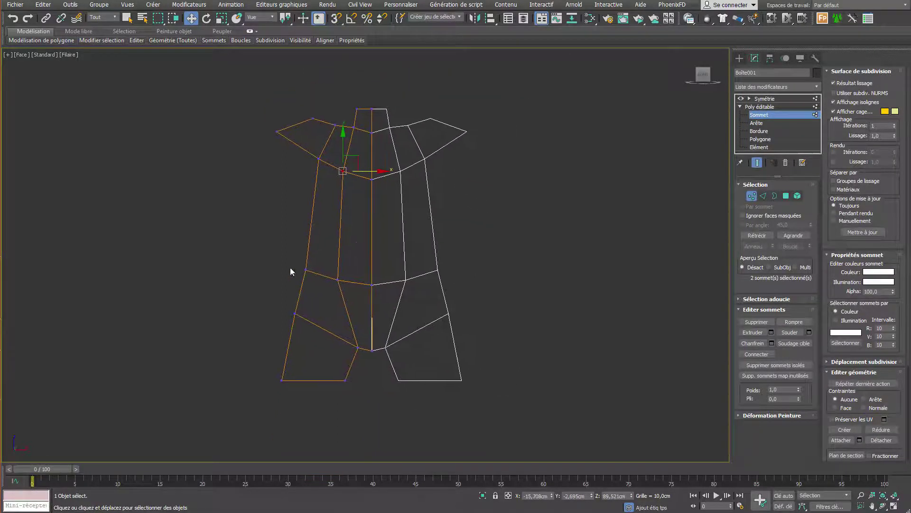
{"action": "left_click", "coordinate": [306, 269]}
{"action": "left_click_drag", "start_coordinate": [319, 261], "coordinate": [326, 261]}
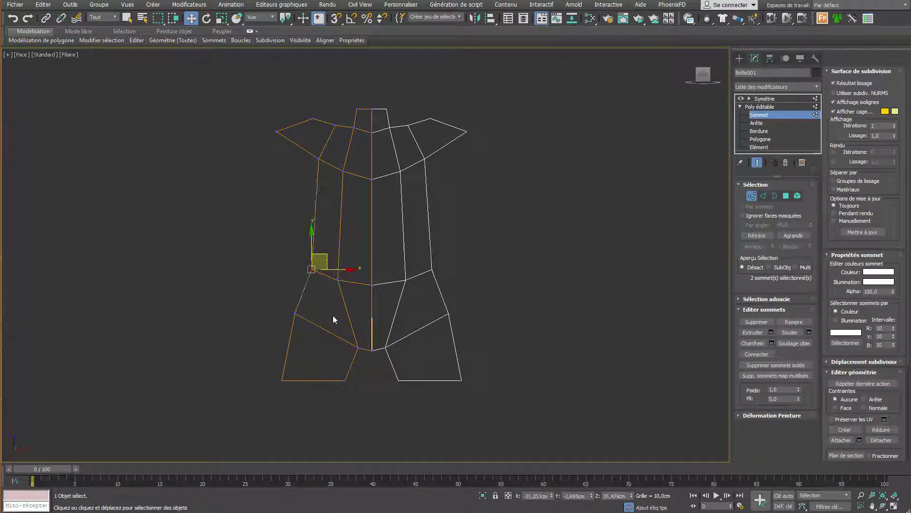
{"action": "left_click_drag", "start_coordinate": [309, 331], "coordinate": [321, 293]}
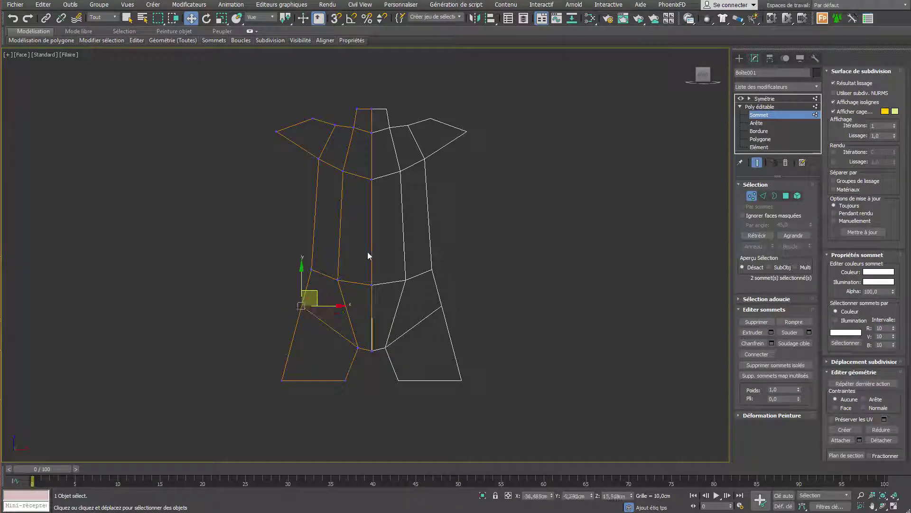
Switch to a shaded Perspective view (P, F3) and orbit around the T-shirt cage.
{"action": "key", "text": "p"}
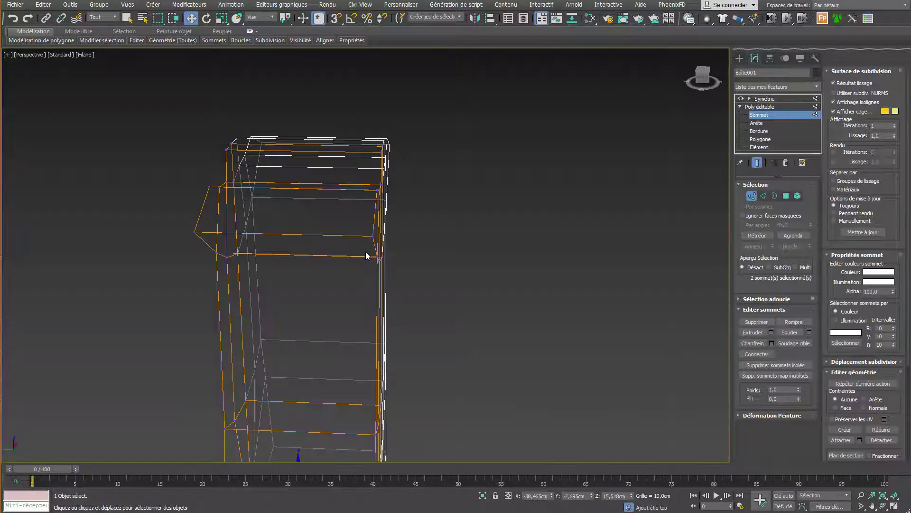
{"action": "key", "text": "F3"}
{"action": "middle_click_drag", "start_coordinate": [341, 263], "coordinate": [354, 204], "text": "alt"}
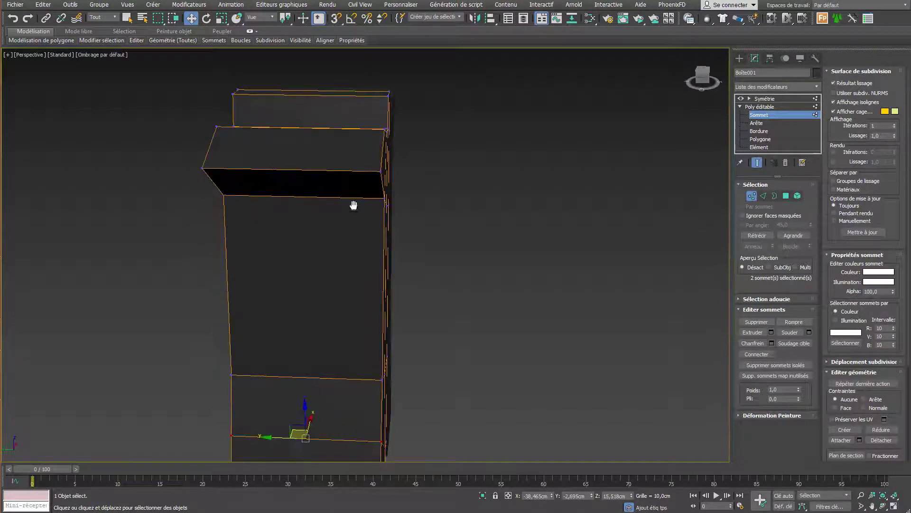
{"action": "scroll", "coordinate": [354, 204], "scroll_direction": "down", "scroll_amount": 3}
{"action": "mouse_move", "coordinate": [401, 242]}
{"action": "middle_mouse_down", "text": "alt"}
{"action": "mouse_move", "coordinate": [332, 258]}
{"action": "mouse_move", "coordinate": [351, 238]}
{"action": "mouse_move", "coordinate": [358, 244]}
{"action": "mouse_move", "coordinate": [342, 209]}
{"action": "mouse_move", "coordinate": [400, 205]}
{"action": "mouse_move", "coordinate": [330, 212]}
{"action": "middle_mouse_up", "text": "alt"}
{"action": "scroll", "coordinate": [358, 223], "scroll_direction": "up", "scroll_amount": 2}
{"action": "mouse_move", "coordinate": [343, 227]}
{"action": "middle_mouse_down", "text": "alt"}
{"action": "mouse_move", "coordinate": [401, 217]}
{"action": "mouse_move", "coordinate": [363, 224]}
{"action": "mouse_move", "coordinate": [370, 228]}
{"action": "middle_mouse_up", "text": "alt"}
{"action": "scroll", "coordinate": [375, 229], "scroll_direction": "down", "scroll_amount": 2}
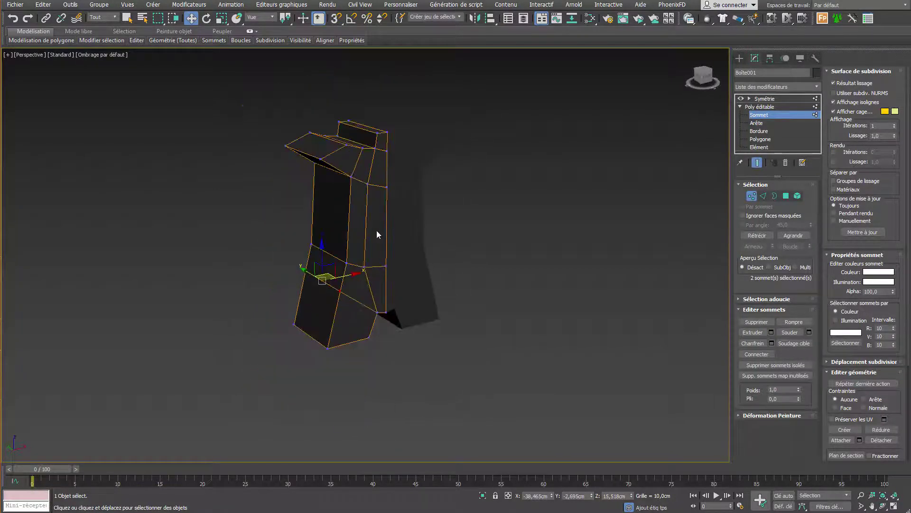
{"action": "scroll", "coordinate": [375, 230], "scroll_direction": "up", "scroll_amount": 4}
{"action": "scroll", "coordinate": [375, 229], "scroll_direction": "down", "scroll_amount": 3}
{"action": "scroll", "coordinate": [375, 230], "scroll_direction": "down", "scroll_amount": 2}
{"action": "right_click", "coordinate": [456, 196]}
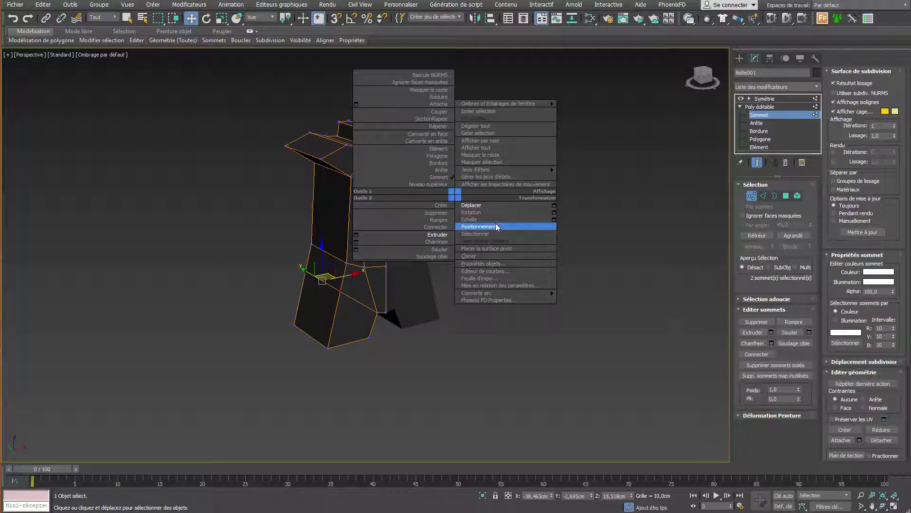
{"action": "mouse_move", "coordinate": [498, 103]}
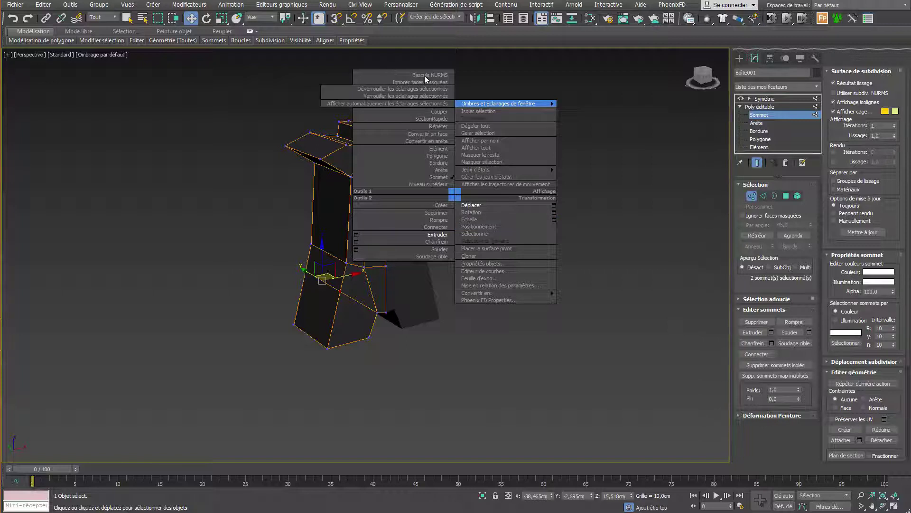
{"action": "left_click", "coordinate": [499, 80]}
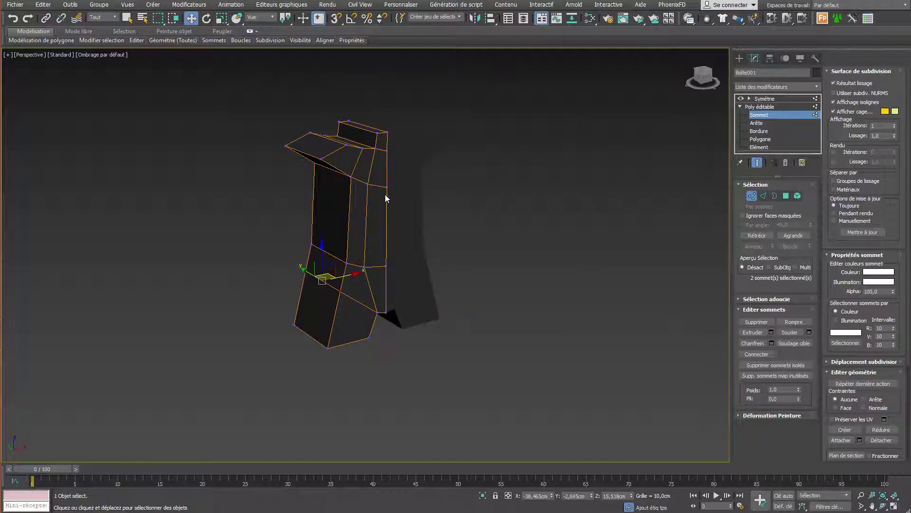
Turn on NURMS Toggle and lower its Iterations from 2 to 1.
{"action": "right_click", "coordinate": [394, 235]}
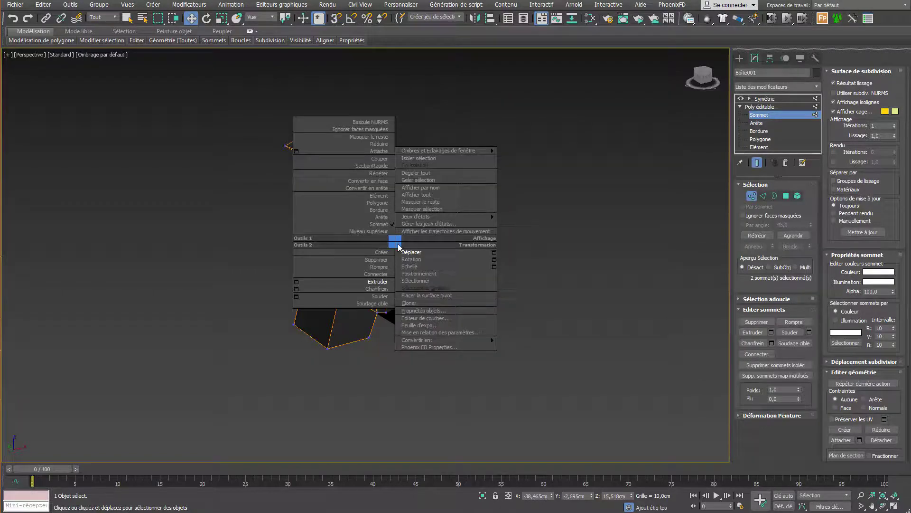
{"action": "left_click", "coordinate": [373, 123]}
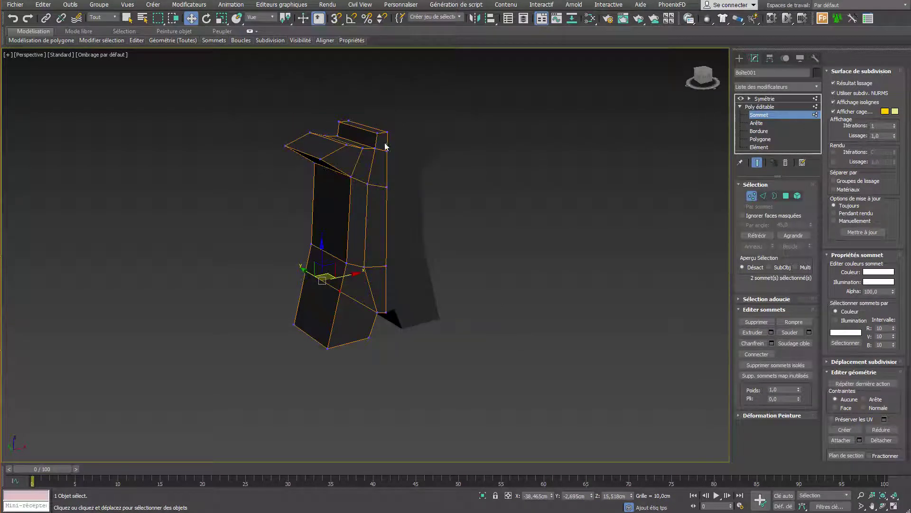
{"action": "scroll", "coordinate": [369, 164], "scroll_direction": "up", "scroll_amount": 5}
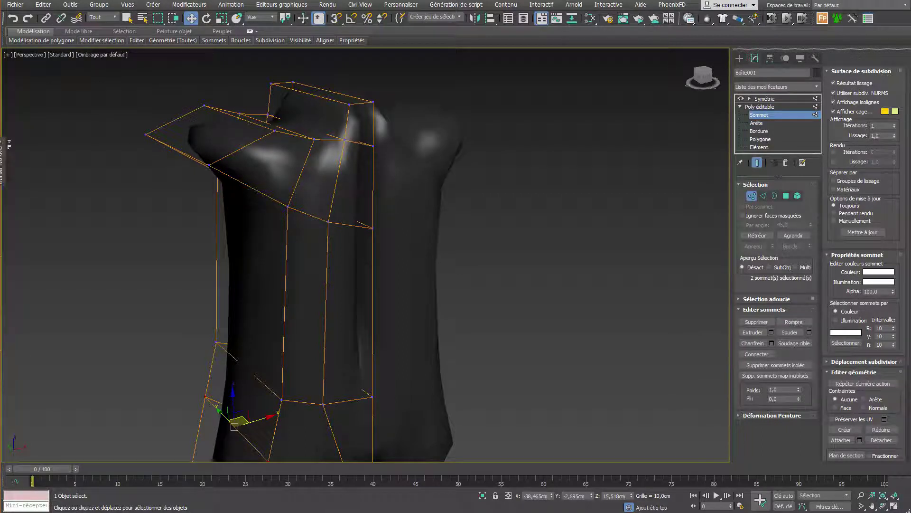
{"action": "key", "text": "ctrl+BackSpace"}
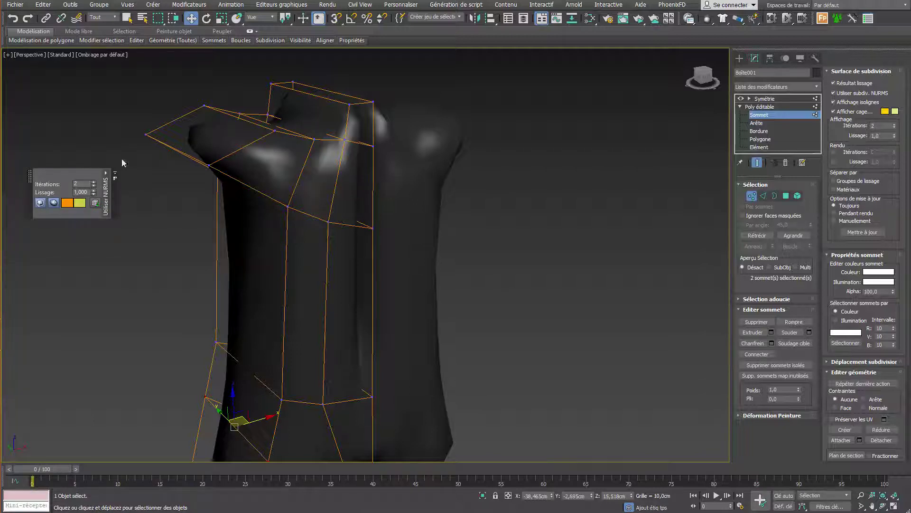
{"action": "middle_click_drag", "start_coordinate": [122, 163], "coordinate": [138, 146]}
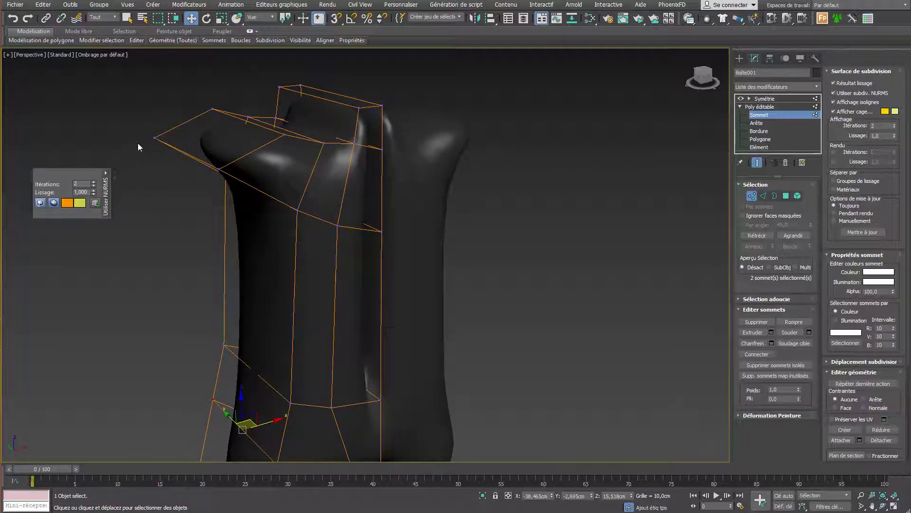
{"action": "left_click", "coordinate": [94, 188]}
{"action": "mouse_move", "coordinate": [218, 171]}
{"action": "middle_mouse_down"}
{"action": "mouse_move", "coordinate": [214, 151]}
{"action": "mouse_move", "coordinate": [205, 175]}
{"action": "mouse_move", "coordinate": [216, 158]}
{"action": "mouse_move", "coordinate": [213, 164]}
{"action": "middle_mouse_up"}
{"action": "key", "text": "q"}
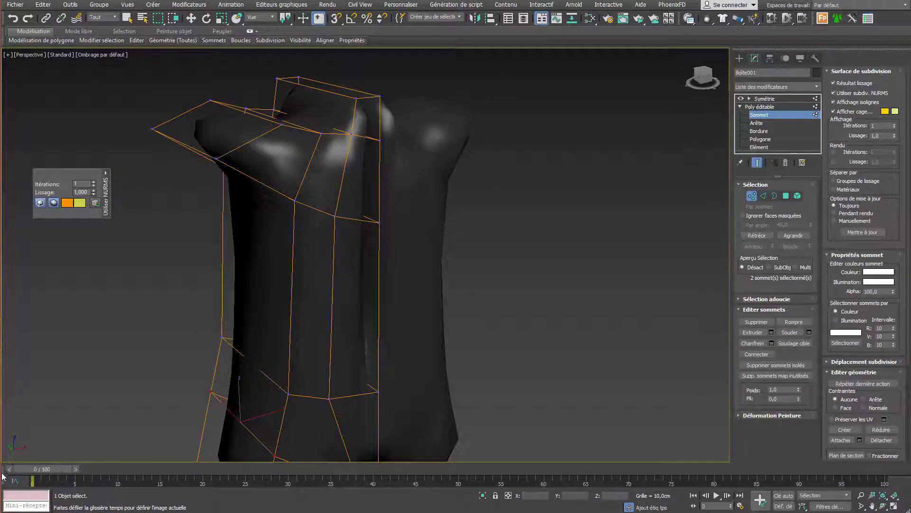
{"action": "key", "text": "w"}
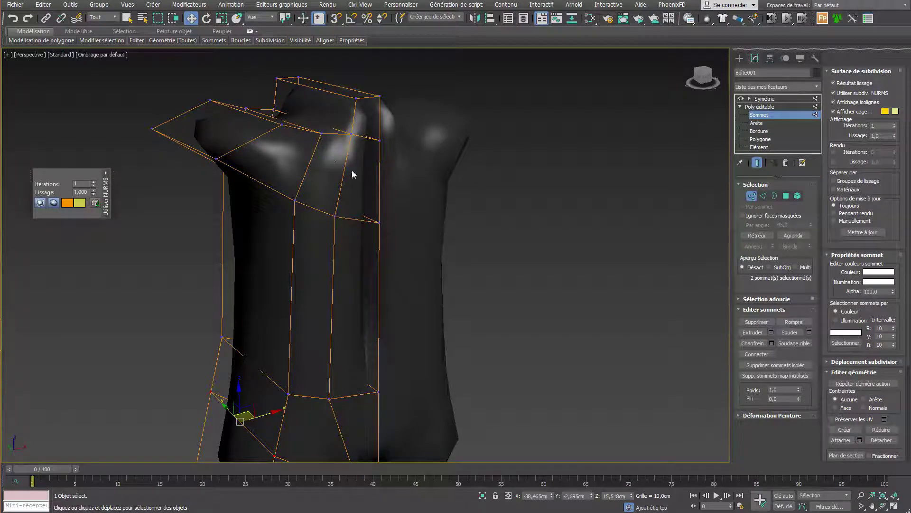
Hide the Symmetry modifier's mirrored half and orbit to a side view.
{"action": "middle_click_drag", "start_coordinate": [392, 212], "coordinate": [339, 260], "text": "alt"}
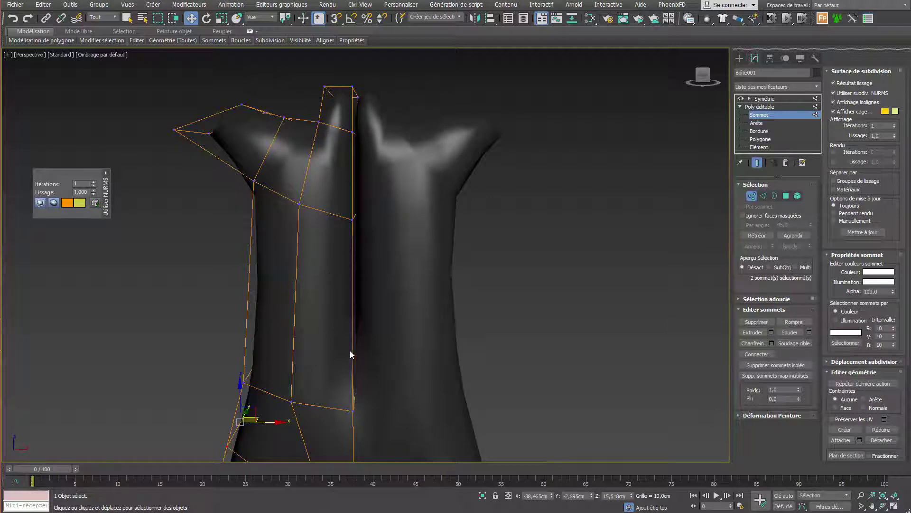
{"action": "middle_click_drag", "start_coordinate": [394, 282], "coordinate": [453, 236], "text": "alt"}
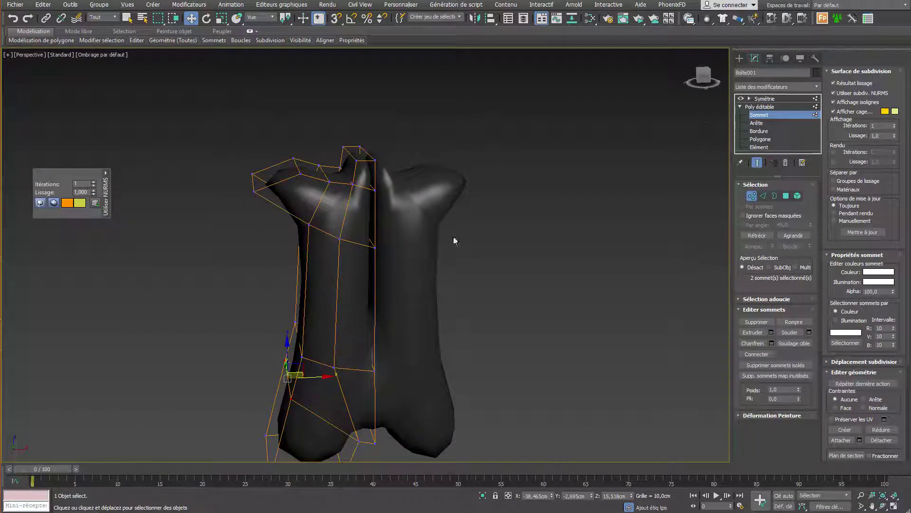
{"action": "left_click", "coordinate": [742, 100]}
{"action": "middle_click_drag", "start_coordinate": [623, 193], "coordinate": [377, 246], "text": "alt"}
At Polygon level, trial-select several body polygons, clearing each selection with Ctrl+D.
{"action": "left_click", "coordinate": [760, 139]}
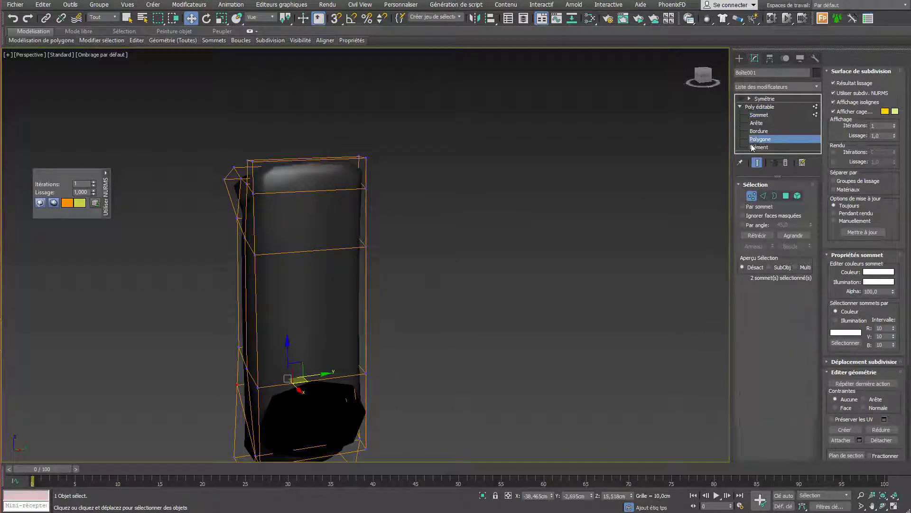
{"action": "left_click", "coordinate": [303, 185]}
{"action": "left_click", "coordinate": [309, 223], "text": "ctrl"}
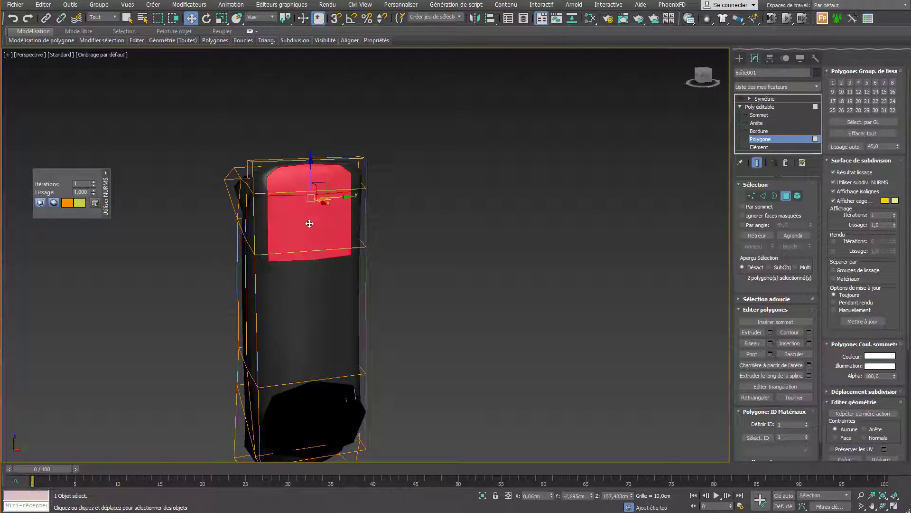
{"action": "left_click", "coordinate": [320, 306], "text": "ctrl"}
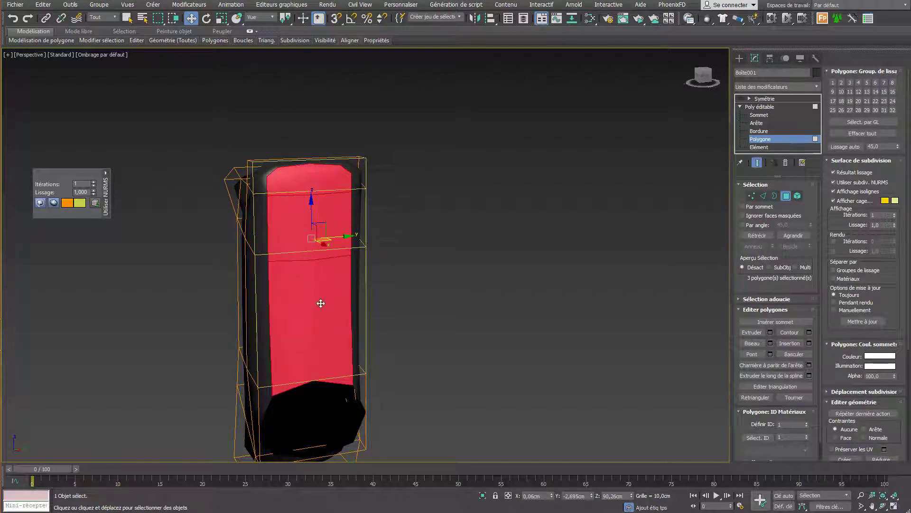
{"action": "key", "text": "ctrl+d"}
{"action": "mouse_move", "coordinate": [313, 286]}
{"action": "middle_mouse_down", "text": "alt"}
{"action": "mouse_move", "coordinate": [448, 210]}
{"action": "mouse_move", "coordinate": [456, 136]}
{"action": "middle_mouse_up", "text": "alt"}
{"action": "left_click", "coordinate": [320, 308]}
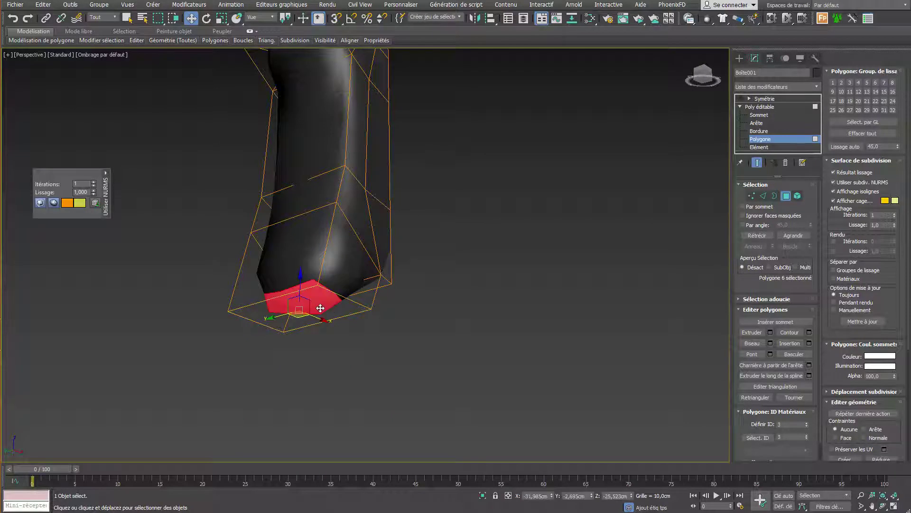
{"action": "key", "text": "ctrl+d"}
{"action": "mouse_move", "coordinate": [415, 250]}
{"action": "middle_mouse_down", "text": "alt"}
{"action": "mouse_move", "coordinate": [405, 320]}
{"action": "mouse_move", "coordinate": [409, 252]}
{"action": "mouse_move", "coordinate": [324, 215]}
{"action": "mouse_move", "coordinate": [315, 195]}
{"action": "mouse_move", "coordinate": [366, 189]}
{"action": "middle_mouse_up", "text": "alt"}
{"action": "left_click", "coordinate": [322, 212]}
{"action": "key", "text": "ctrl+d"}
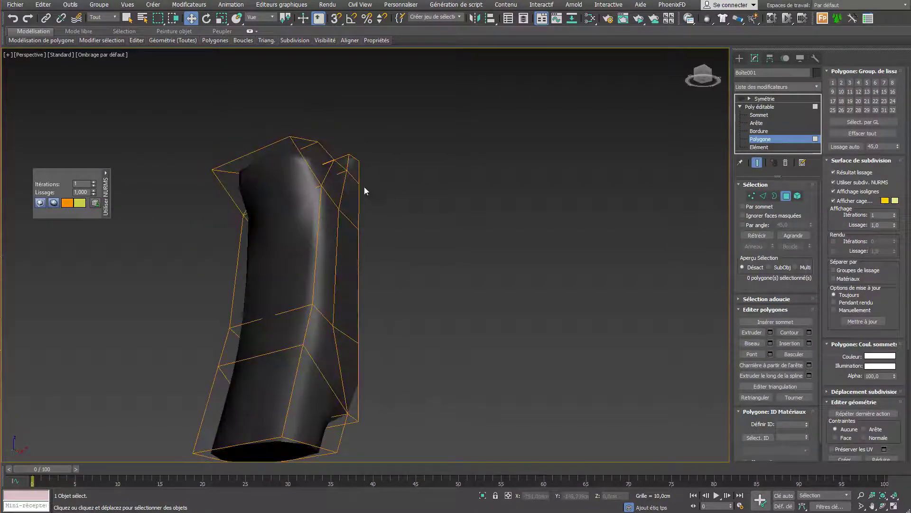
Extrude the upper side polygon outward into a sleeve and show the Symmetry half again.
{"action": "left_click", "coordinate": [272, 177]}
{"action": "right_click", "coordinate": [273, 176]}
{"action": "left_click", "coordinate": [268, 204]}
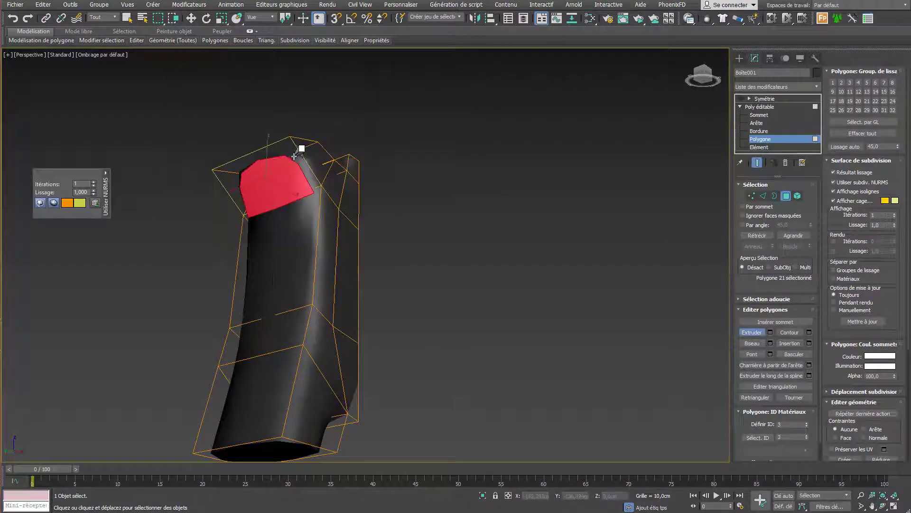
{"action": "mouse_move", "coordinate": [286, 179]}
{"action": "left_mouse_down"}
{"action": "mouse_move", "coordinate": [311, 138]}
{"action": "mouse_move", "coordinate": [387, 78]}
{"action": "mouse_move", "coordinate": [406, 41]}
{"action": "left_mouse_up"}
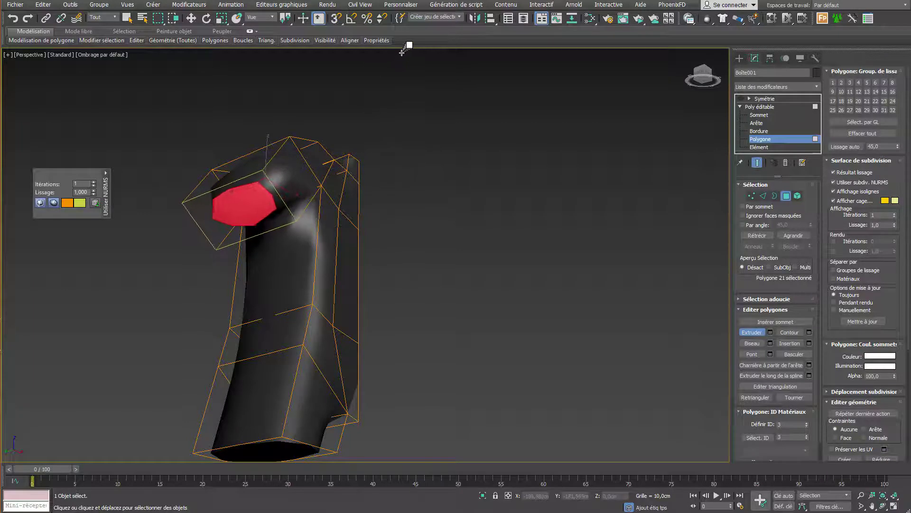
{"action": "left_click", "coordinate": [357, 174]}
{"action": "mouse_move", "coordinate": [393, 198]}
{"action": "middle_mouse_down"}
{"action": "mouse_move", "coordinate": [409, 153]}
{"action": "mouse_move", "coordinate": [329, 183]}
{"action": "mouse_move", "coordinate": [370, 203]}
{"action": "middle_mouse_up"}
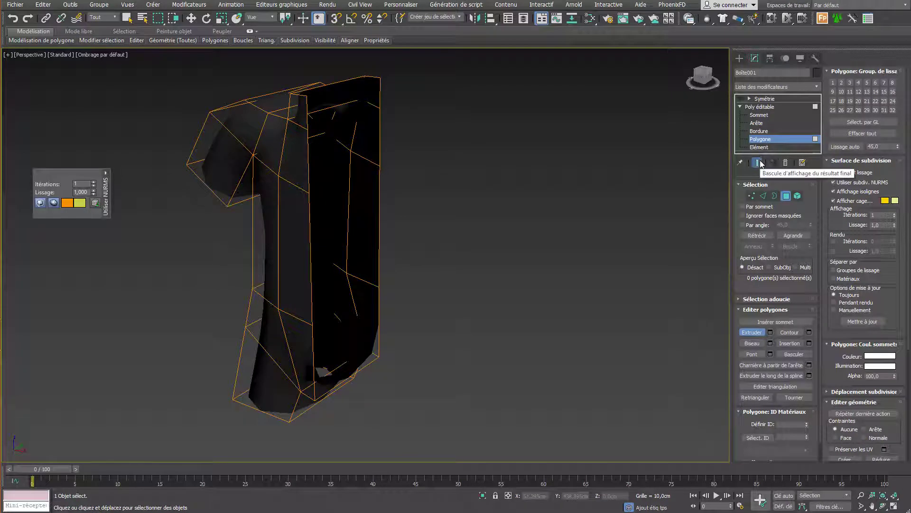
{"action": "left_click", "coordinate": [742, 99]}
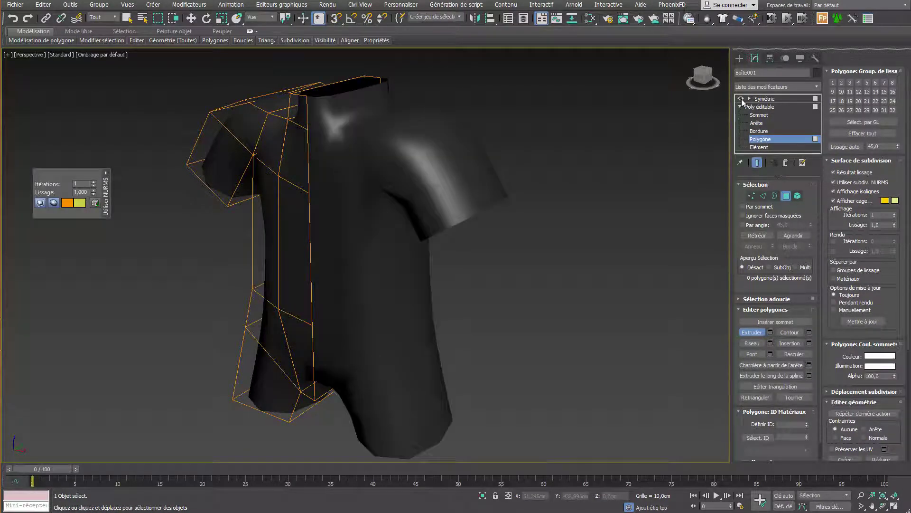
{"action": "mouse_move", "coordinate": [482, 209]}
{"action": "middle_mouse_down", "text": "alt"}
{"action": "mouse_move", "coordinate": [529, 207]}
{"action": "mouse_move", "coordinate": [420, 224]}
{"action": "mouse_move", "coordinate": [434, 237]}
{"action": "mouse_move", "coordinate": [497, 225]}
{"action": "mouse_move", "coordinate": [433, 206]}
{"action": "mouse_move", "coordinate": [383, 218]}
{"action": "middle_mouse_up", "text": "alt"}
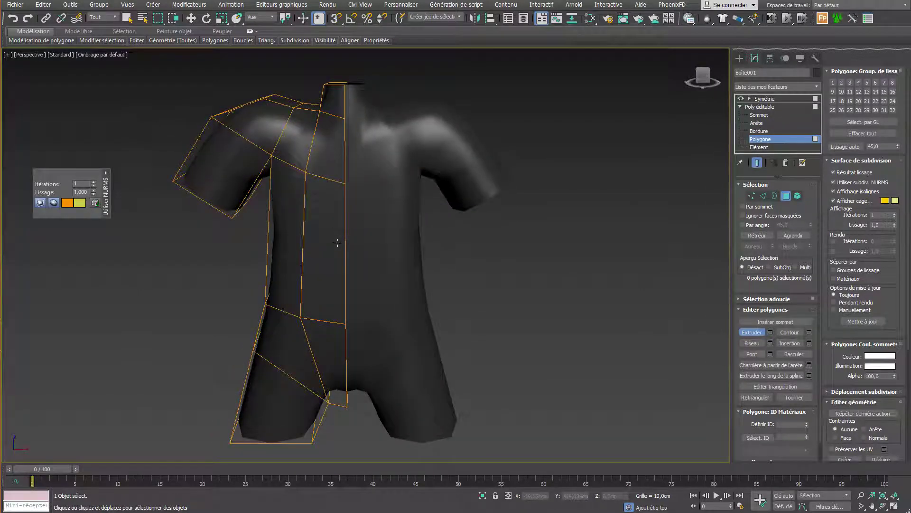
Insert a Swift Loop edge loop across the upper torso and orbit to check it.
{"action": "left_click", "coordinate": [141, 40]}
{"action": "left_click", "coordinate": [125, 64]}
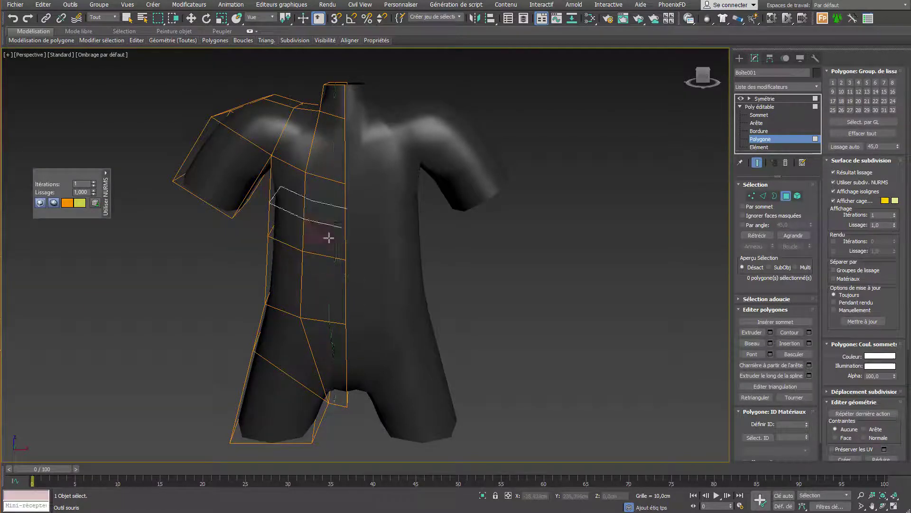
{"action": "left_click", "coordinate": [322, 254]}
{"action": "right_click", "coordinate": [259, 237]}
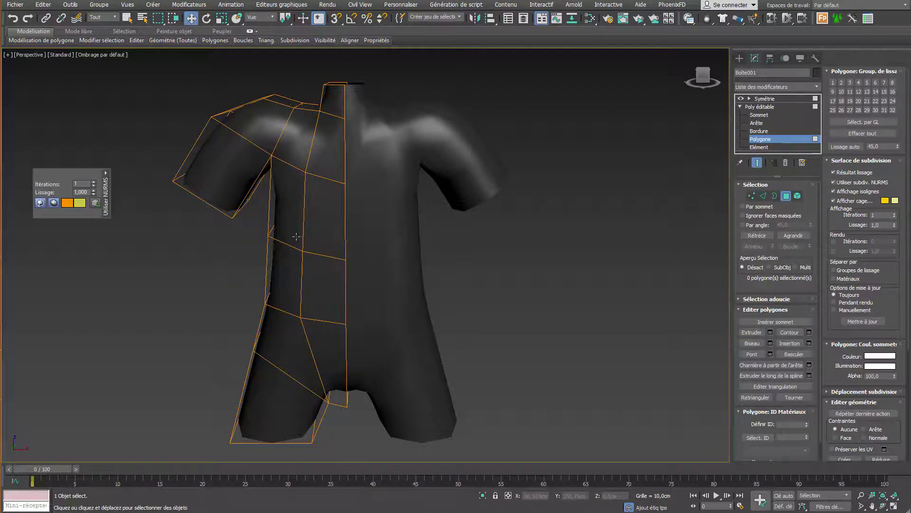
{"action": "mouse_move", "coordinate": [320, 275]}
{"action": "middle_mouse_down", "text": "alt"}
{"action": "mouse_move", "coordinate": [402, 290]}
{"action": "mouse_move", "coordinate": [346, 189]}
{"action": "middle_mouse_up", "text": "alt"}
{"action": "scroll", "coordinate": [347, 190], "scroll_direction": "up", "scroll_amount": 2}
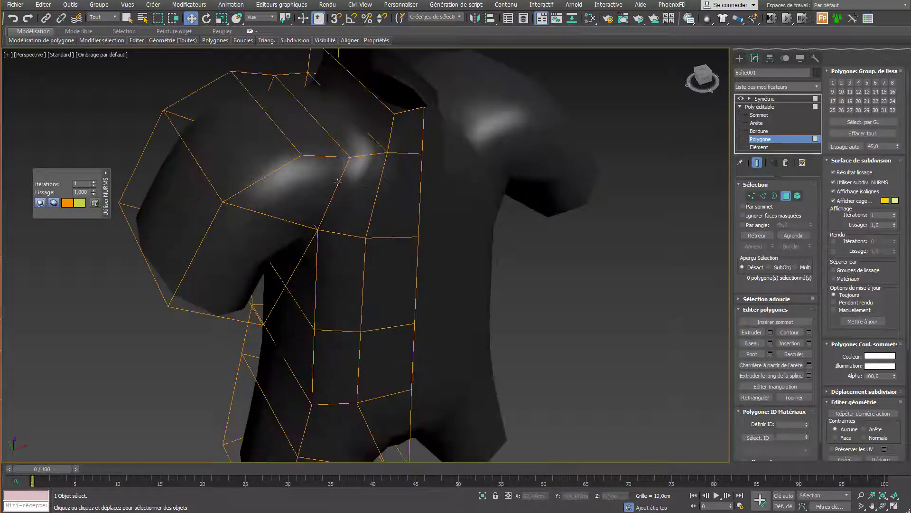
Enter Sommet level and pick a shoulder vertex with the Move tool active.
{"action": "left_click", "coordinate": [751, 195]}
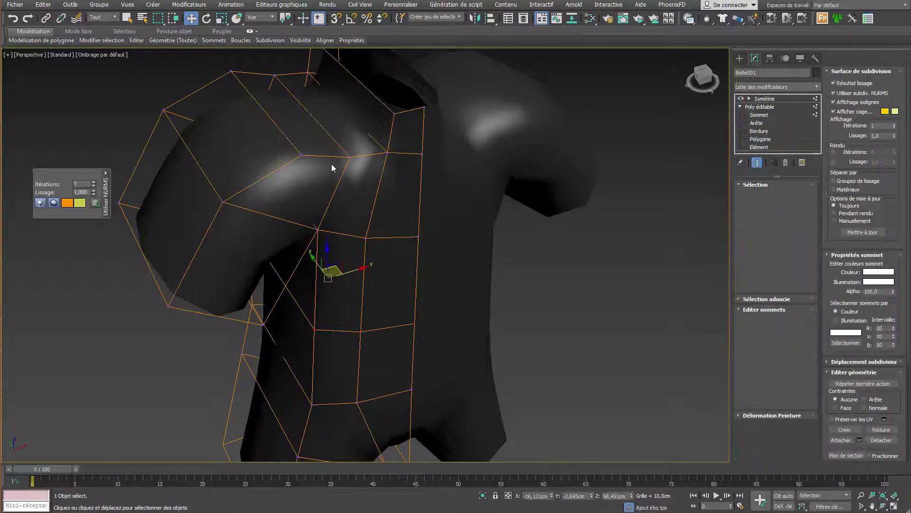
{"action": "left_click", "coordinate": [350, 156]}
{"action": "right_click", "coordinate": [329, 144]}
{"action": "left_click", "coordinate": [351, 161]}
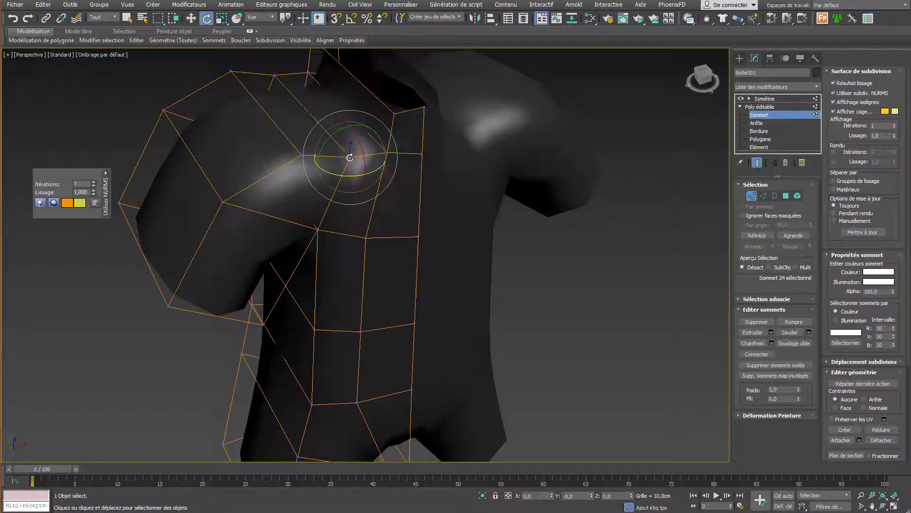
{"action": "right_click", "coordinate": [348, 156]}
{"action": "left_click", "coordinate": [365, 166]}
Shift the shoulder-top vertices along Y and move two neck vertices sideways.
{"action": "mouse_move", "coordinate": [367, 167]}
{"action": "middle_mouse_down", "text": "alt"}
{"action": "mouse_move", "coordinate": [431, 165]}
{"action": "mouse_move", "coordinate": [429, 125]}
{"action": "middle_mouse_up", "text": "alt"}
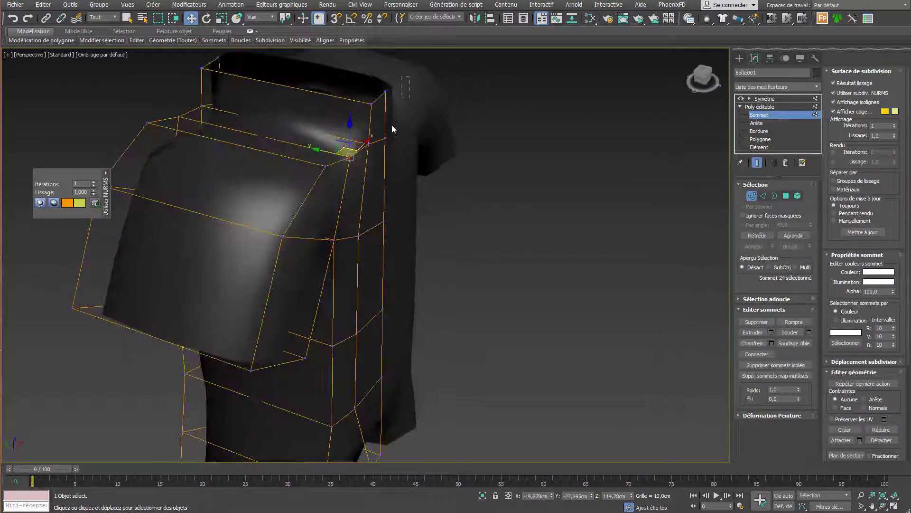
{"action": "left_click_drag", "start_coordinate": [341, 178], "coordinate": [340, 176]}
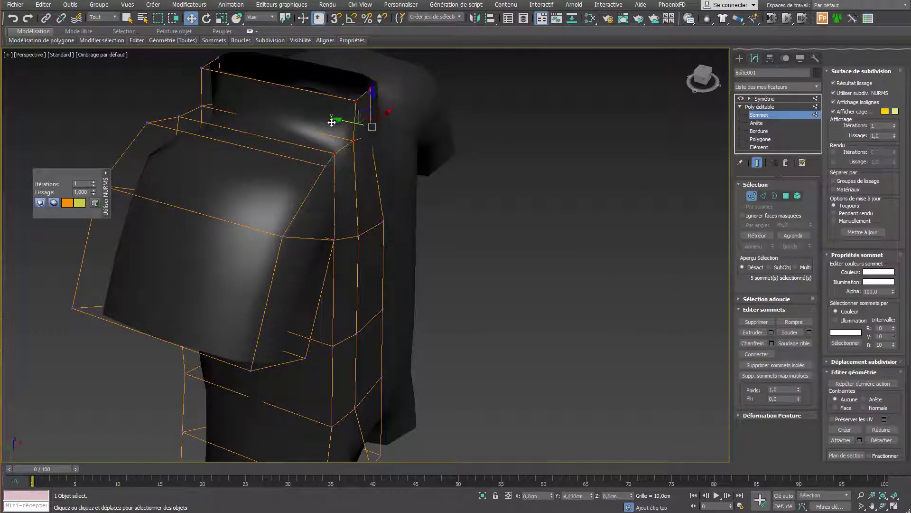
{"action": "left_click_drag", "start_coordinate": [349, 122], "coordinate": [312, 122]}
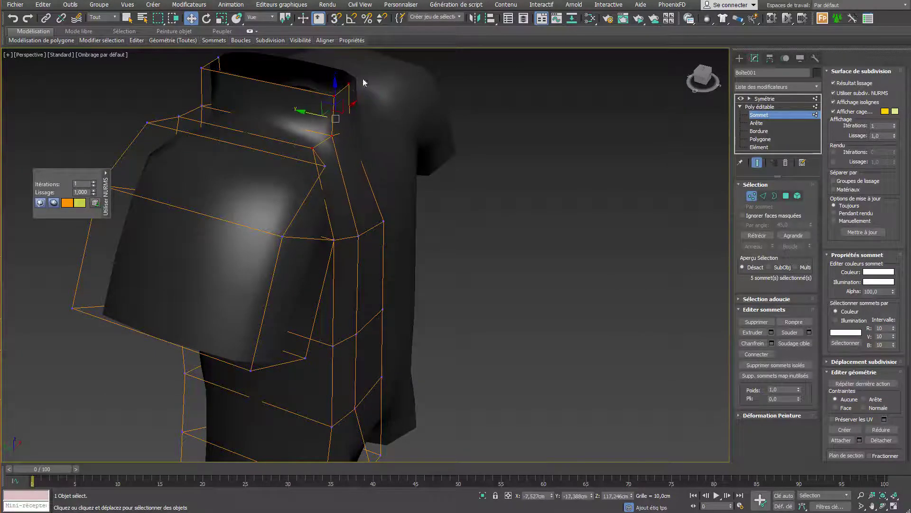
{"action": "left_click_drag", "start_coordinate": [323, 91], "coordinate": [291, 108]}
{"action": "left_click", "coordinate": [331, 135]}
{"action": "left_click", "coordinate": [340, 96], "text": "ctrl"}
{"action": "middle_click_drag", "start_coordinate": [290, 108], "coordinate": [274, 120], "text": "alt"}
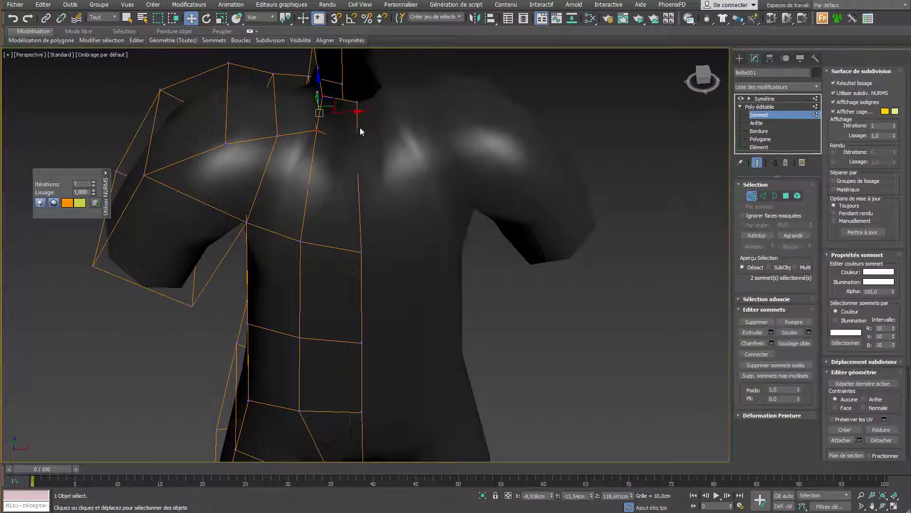
Turn off the NURMS smoothing preview on the shirt.
{"action": "mouse_move", "coordinate": [397, 138]}
{"action": "middle_mouse_down", "text": "alt"}
{"action": "mouse_move", "coordinate": [407, 124]}
{"action": "mouse_move", "coordinate": [385, 150]}
{"action": "middle_mouse_up", "text": "alt"}
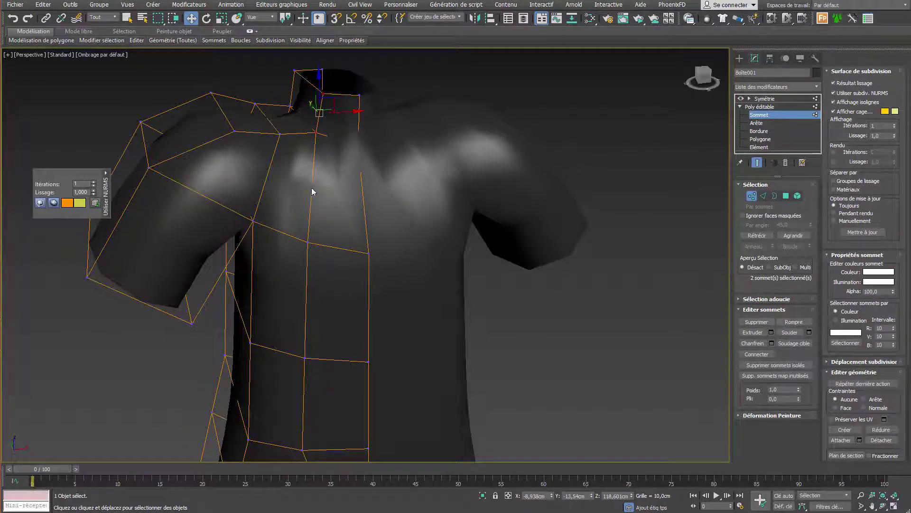
{"action": "right_click", "coordinate": [528, 170]}
{"action": "left_click", "coordinate": [504, 50]}
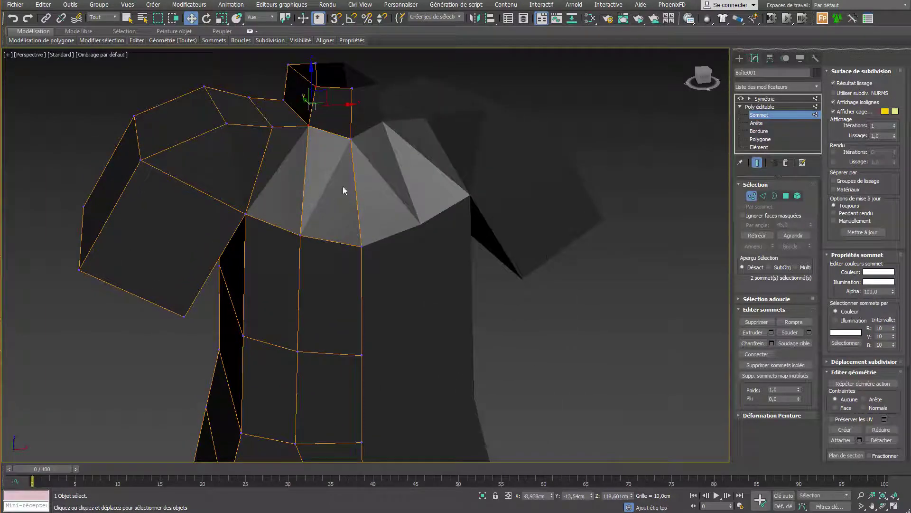
Add Lissage rapide (TurboSmooth) above Symétrie, then resume Sommet-level editing.
{"action": "left_click", "coordinate": [773, 99]}
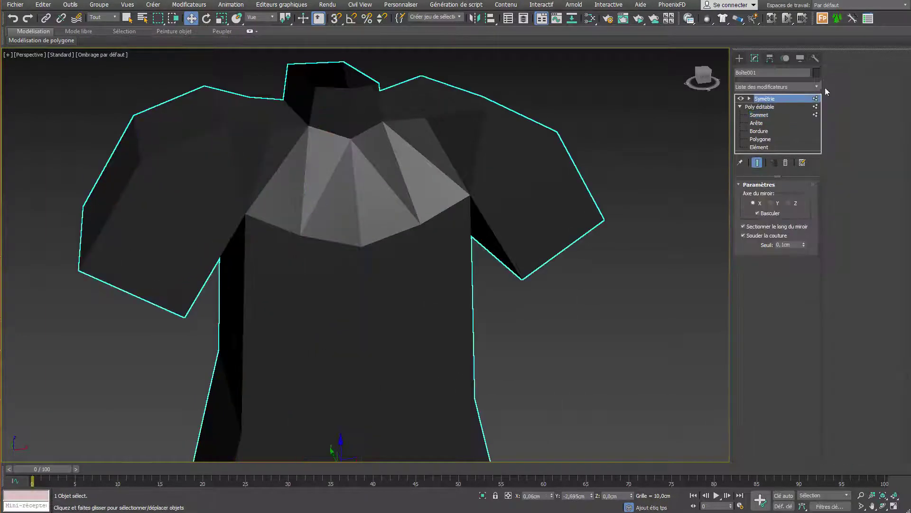
{"action": "left_click", "coordinate": [817, 87]}
{"action": "scroll", "coordinate": [807, 285], "scroll_direction": "down", "scroll_amount": 5}
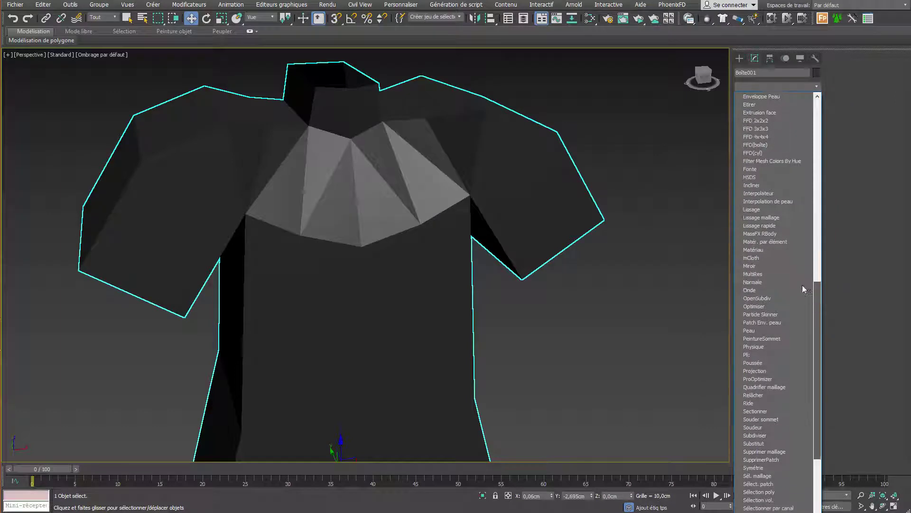
{"action": "left_click", "coordinate": [776, 226]}
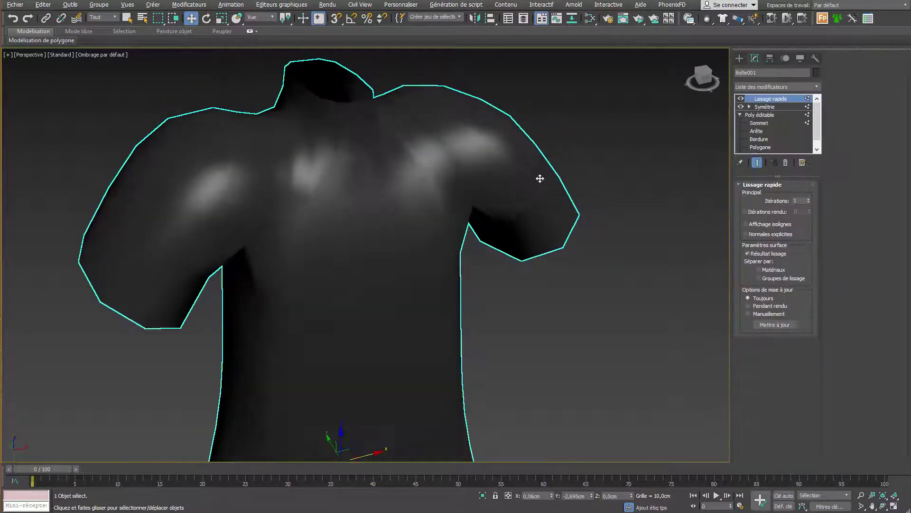
{"action": "left_click", "coordinate": [768, 124]}
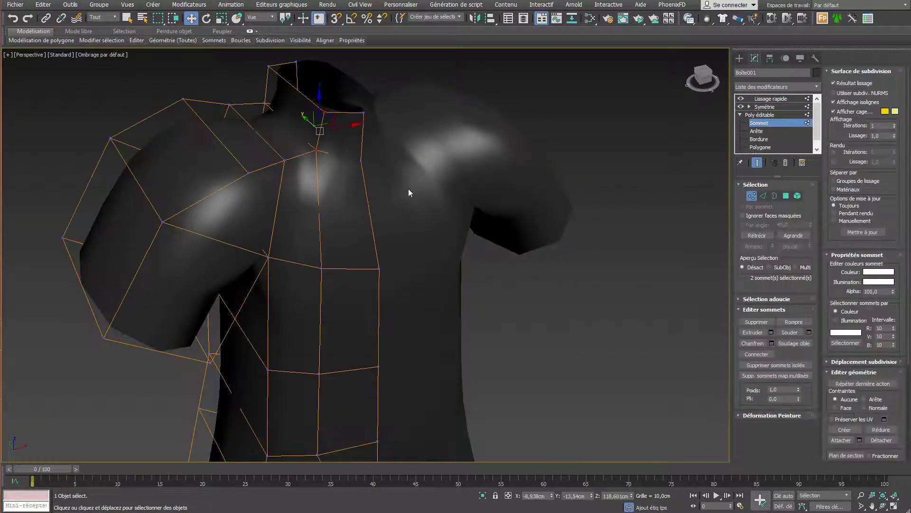
Move the collar's top-left corner vertex and three left collar vertices to the right.
{"action": "mouse_move", "coordinate": [408, 193]}
{"action": "middle_mouse_down", "text": "alt"}
{"action": "mouse_move", "coordinate": [409, 167]}
{"action": "mouse_move", "coordinate": [374, 179]}
{"action": "mouse_move", "coordinate": [360, 103]}
{"action": "middle_mouse_up", "text": "alt"}
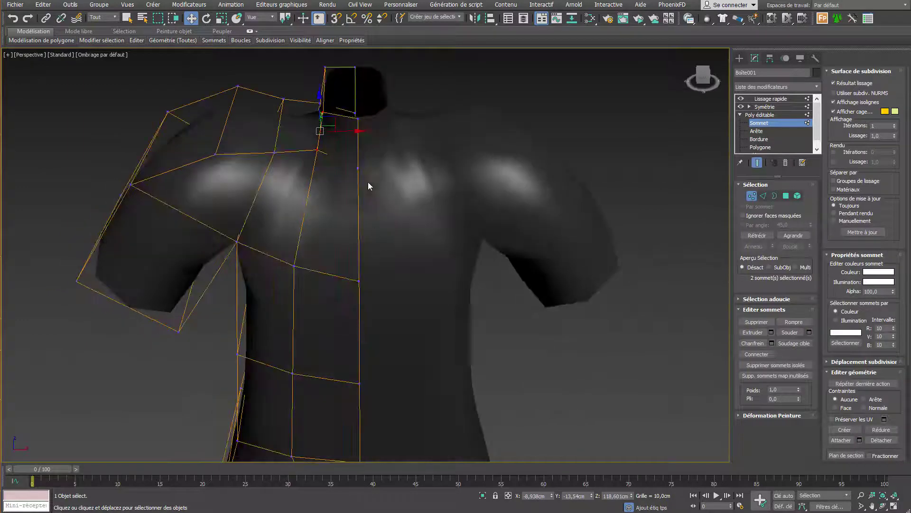
{"action": "mouse_move", "coordinate": [359, 259]}
{"action": "middle_mouse_down", "text": "alt"}
{"action": "mouse_move", "coordinate": [474, 201]}
{"action": "mouse_move", "coordinate": [470, 193]}
{"action": "middle_mouse_up", "text": "alt"}
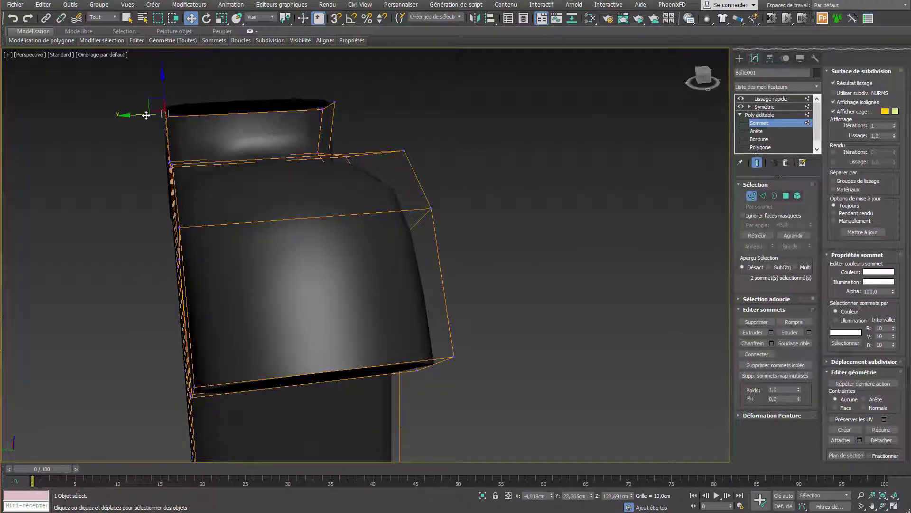
{"action": "left_click_drag", "start_coordinate": [144, 116], "coordinate": [232, 124]}
{"action": "key", "text": "shift+z"}
{"action": "key", "text": "shift+z"}
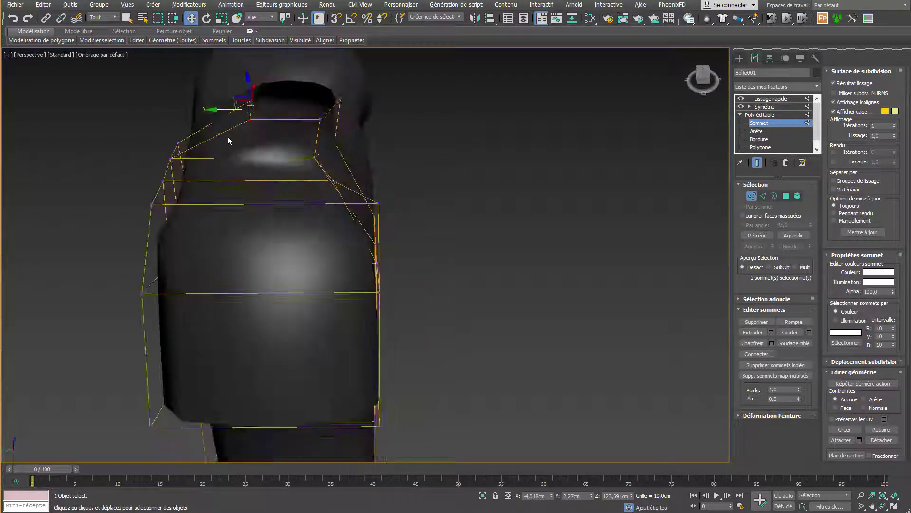
{"action": "key", "text": "shift+z"}
{"action": "left_click_drag", "start_coordinate": [180, 192], "coordinate": [182, 194]}
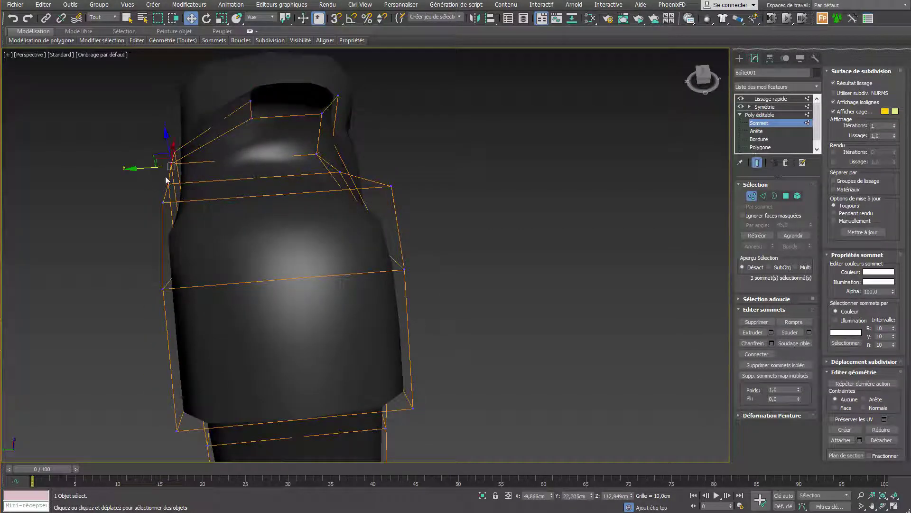
{"action": "left_click_drag", "start_coordinate": [148, 167], "coordinate": [199, 177]}
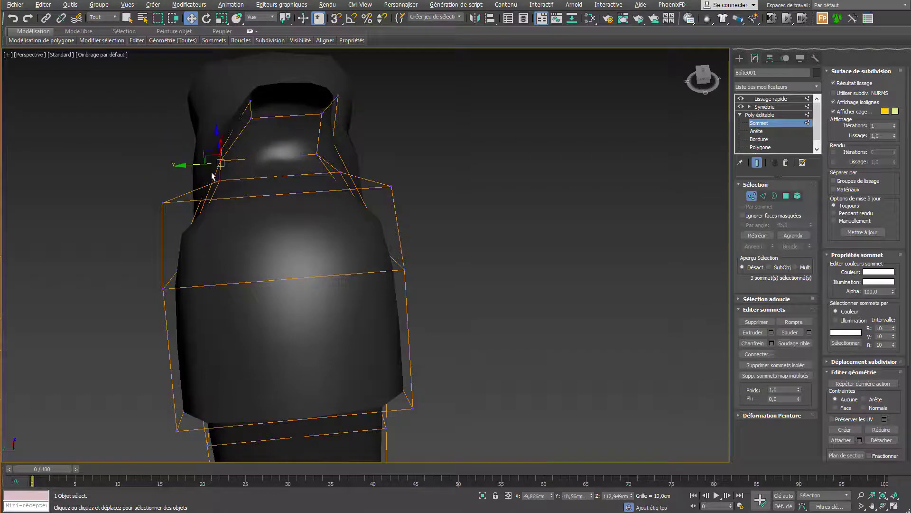
Move a neck-side vertex inward and two collar-edge vertices along Y.
{"action": "mouse_move", "coordinate": [211, 175]}
{"action": "middle_mouse_down", "text": "alt"}
{"action": "mouse_move", "coordinate": [271, 169]}
{"action": "mouse_move", "coordinate": [257, 188]}
{"action": "middle_mouse_up", "text": "alt"}
{"action": "left_click", "coordinate": [253, 170]}
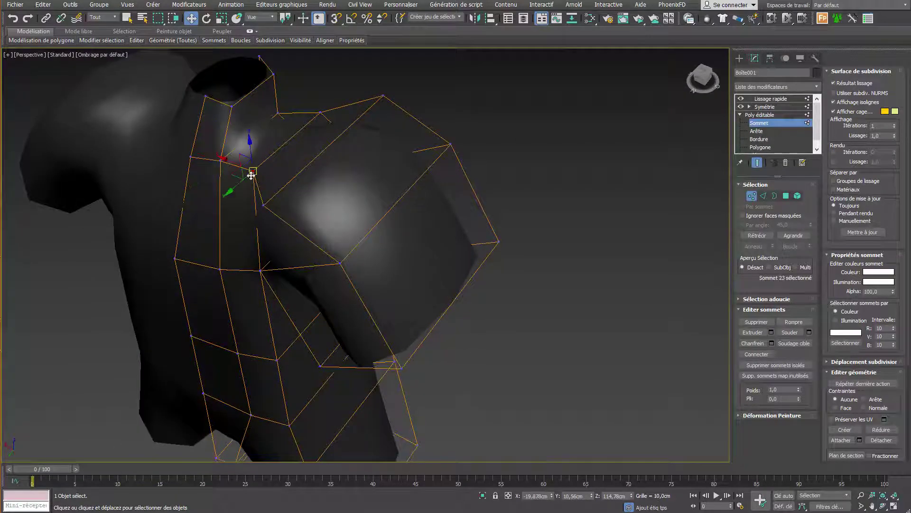
{"action": "left_click_drag", "start_coordinate": [238, 181], "coordinate": [253, 175]}
{"action": "mouse_move", "coordinate": [252, 175]}
{"action": "middle_mouse_down", "text": "alt"}
{"action": "mouse_move", "coordinate": [327, 186]}
{"action": "mouse_move", "coordinate": [407, 171]}
{"action": "mouse_move", "coordinate": [354, 147]}
{"action": "middle_mouse_up", "text": "alt"}
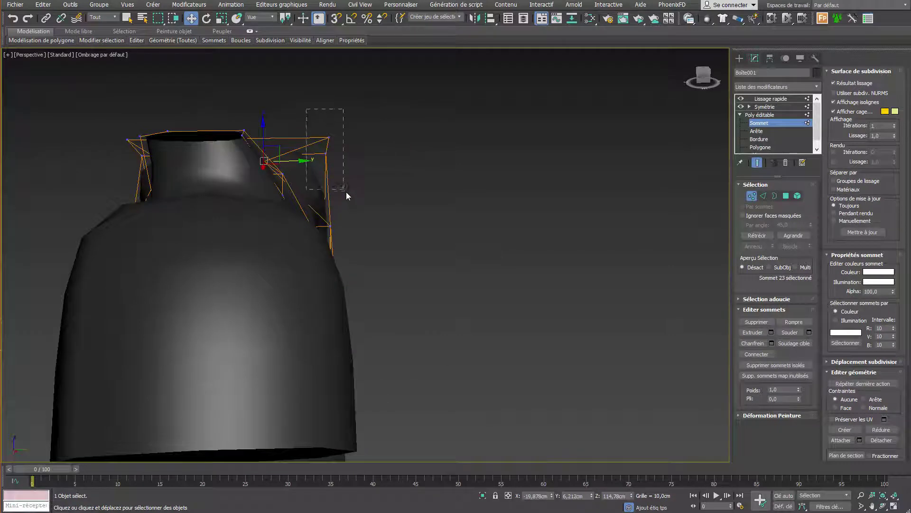
{"action": "left_click_drag", "start_coordinate": [346, 191], "coordinate": [349, 197]}
{"action": "left_click_drag", "start_coordinate": [350, 147], "coordinate": [289, 151]}
{"action": "mouse_move", "coordinate": [289, 151]}
{"action": "middle_mouse_down", "text": "alt"}
{"action": "mouse_move", "coordinate": [272, 177]}
{"action": "mouse_move", "coordinate": [213, 180]}
{"action": "mouse_move", "coordinate": [244, 175]}
{"action": "middle_mouse_up", "text": "alt"}
Pull the shoulder-seam and upper-sleeve vertices up and outward.
{"action": "left_click", "coordinate": [188, 218]}
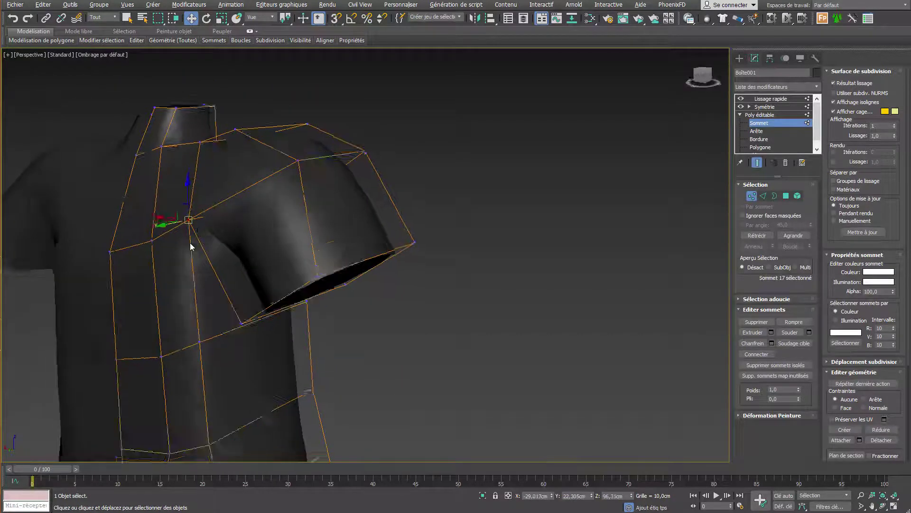
{"action": "middle_click_drag", "start_coordinate": [189, 244], "coordinate": [173, 255], "text": "alt"}
{"action": "left_click_drag", "start_coordinate": [163, 239], "coordinate": [209, 138]}
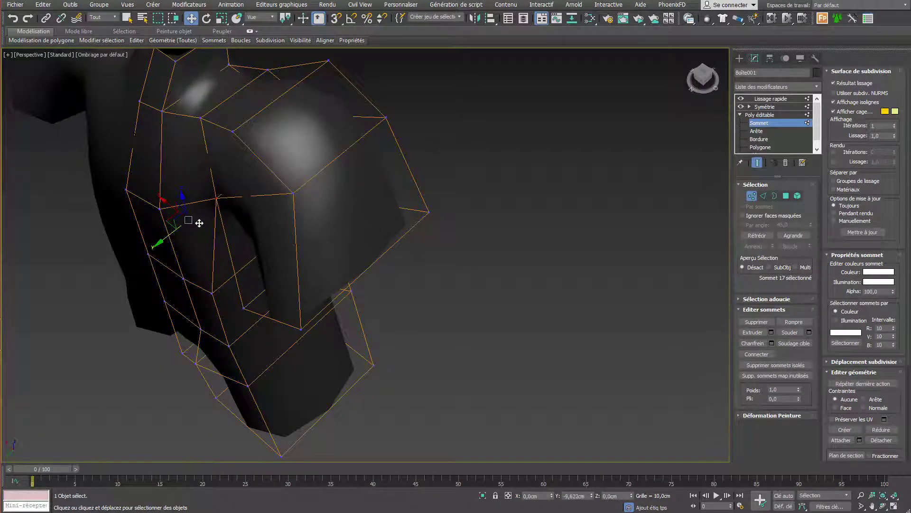
{"action": "left_click", "coordinate": [201, 117]}
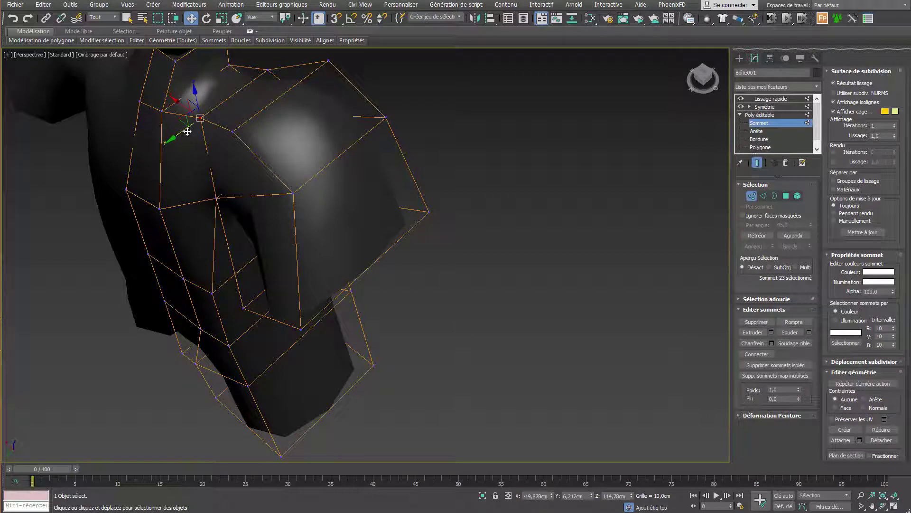
{"action": "left_click_drag", "start_coordinate": [188, 131], "coordinate": [207, 114]}
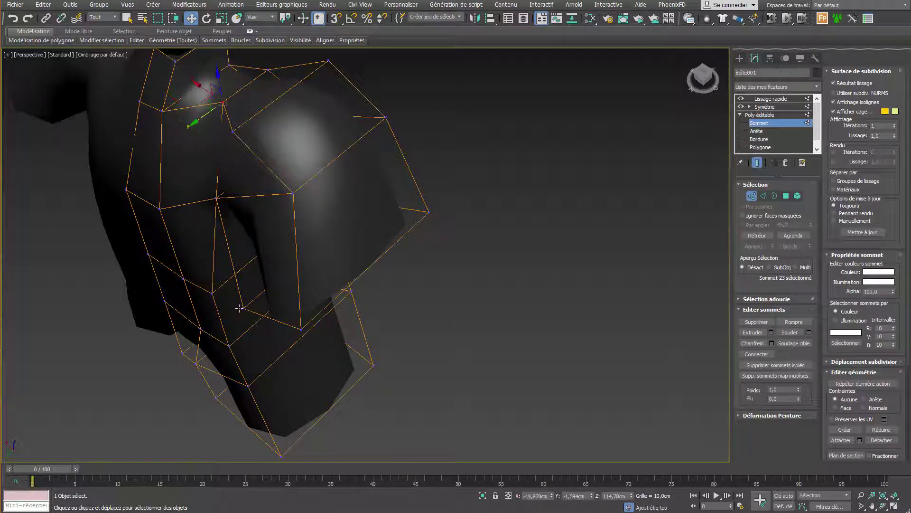
Shift an inner sleeve vertex up and outward and lower the sleeve-top vertex.
{"action": "left_click", "coordinate": [243, 311]}
{"action": "left_click_drag", "start_coordinate": [243, 311], "coordinate": [282, 299]}
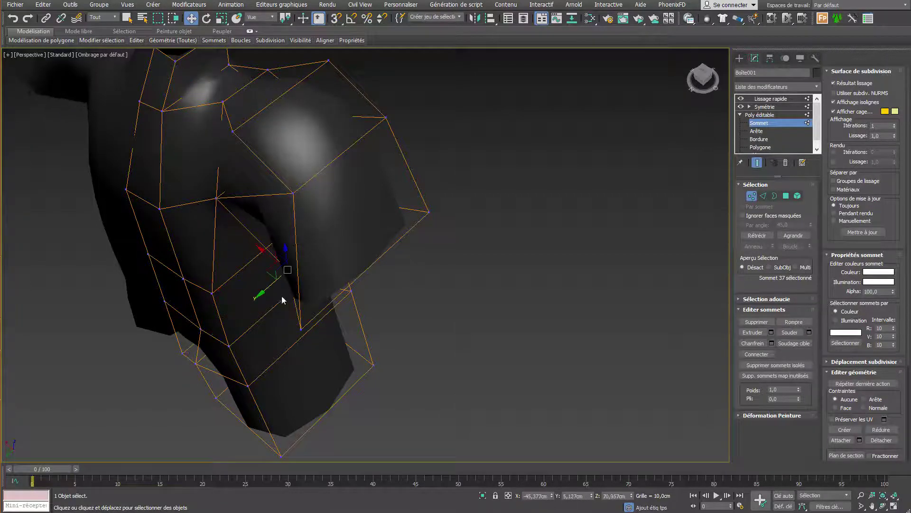
{"action": "left_click", "coordinate": [302, 328]}
{"action": "mouse_move", "coordinate": [301, 319]}
{"action": "middle_mouse_down", "text": "alt"}
{"action": "mouse_move", "coordinate": [309, 238]}
{"action": "mouse_move", "coordinate": [291, 301]}
{"action": "middle_mouse_up", "text": "alt"}
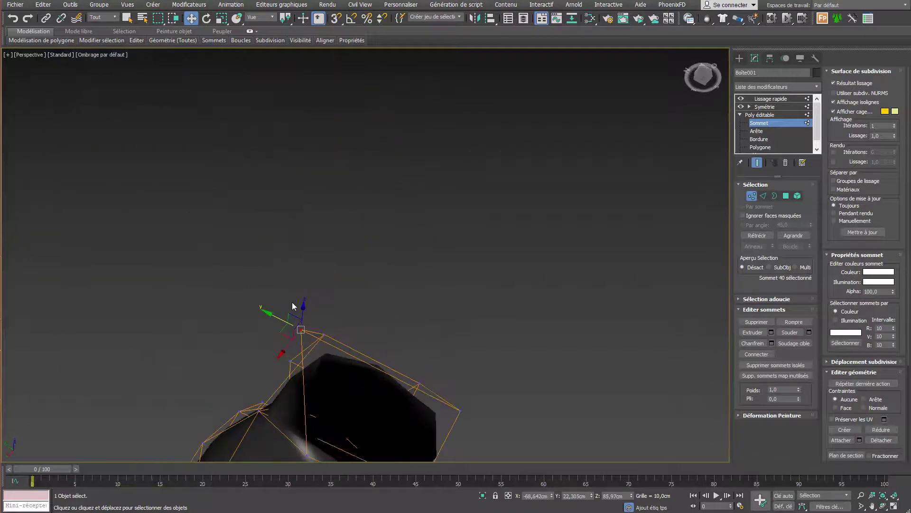
{"action": "left_click_drag", "start_coordinate": [283, 319], "coordinate": [351, 339]}
Lower a vertex above the sleeve opening, then select the underarm vertices.
{"action": "scroll", "coordinate": [351, 340], "scroll_direction": "up", "scroll_amount": 5}
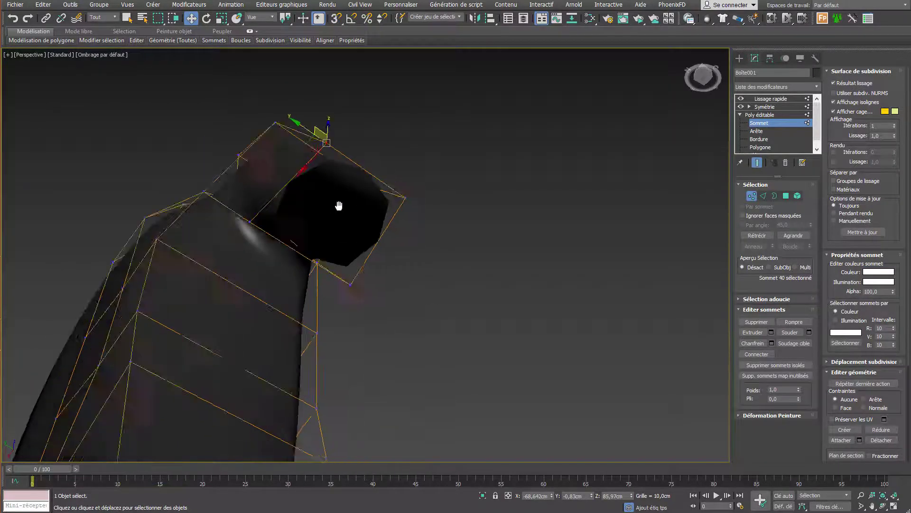
{"action": "middle_click_drag", "start_coordinate": [352, 340], "coordinate": [353, 199], "text": "alt"}
{"action": "left_click", "coordinate": [225, 159]}
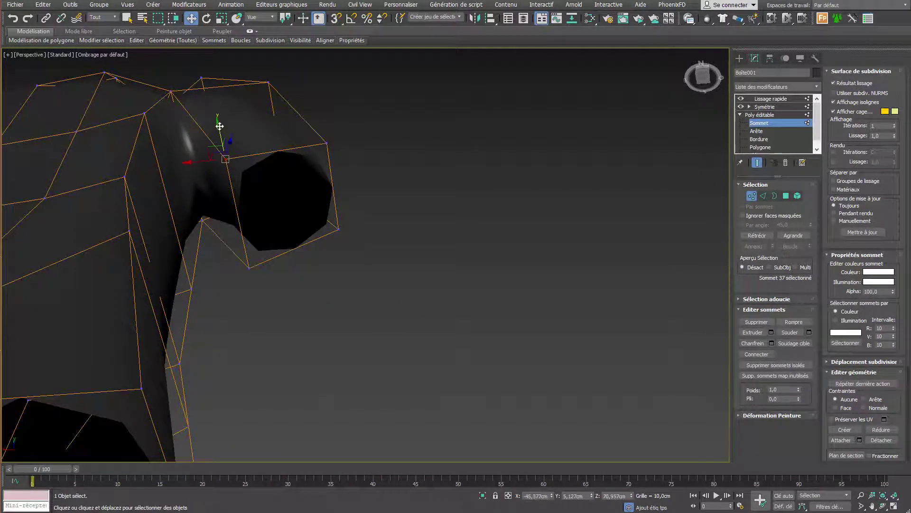
{"action": "left_click_drag", "start_coordinate": [219, 125], "coordinate": [223, 145]}
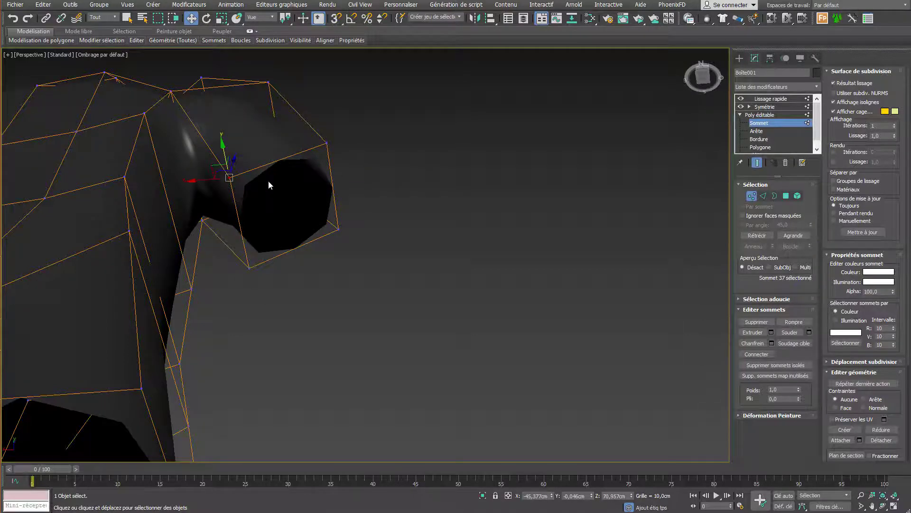
{"action": "mouse_move", "coordinate": [378, 183]}
{"action": "middle_mouse_down", "text": "alt"}
{"action": "mouse_move", "coordinate": [338, 234]}
{"action": "mouse_move", "coordinate": [382, 275]}
{"action": "mouse_move", "coordinate": [432, 257]}
{"action": "mouse_move", "coordinate": [421, 249]}
{"action": "middle_mouse_up", "text": "alt"}
{"action": "left_click_drag", "start_coordinate": [306, 313], "coordinate": [215, 218]}
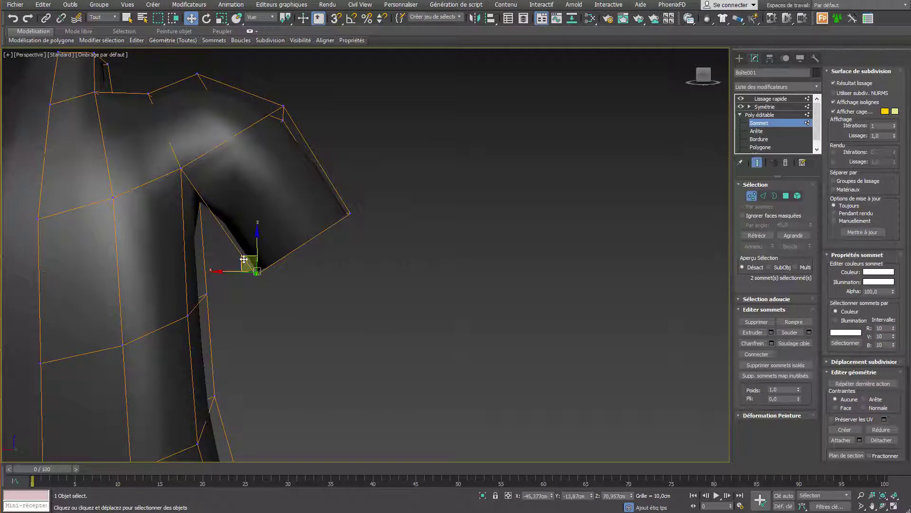
Push the armpit vertex right and move the sleeve corner and six sleeve-end vertices.
{"action": "left_click_drag", "start_coordinate": [251, 249], "coordinate": [260, 242]}
{"action": "mouse_move", "coordinate": [363, 187]}
{"action": "left_mouse_down"}
{"action": "mouse_move", "coordinate": [329, 213]}
{"action": "mouse_move", "coordinate": [311, 200]}
{"action": "left_mouse_up"}
{"action": "middle_click_drag", "start_coordinate": [329, 114], "coordinate": [336, 175]}
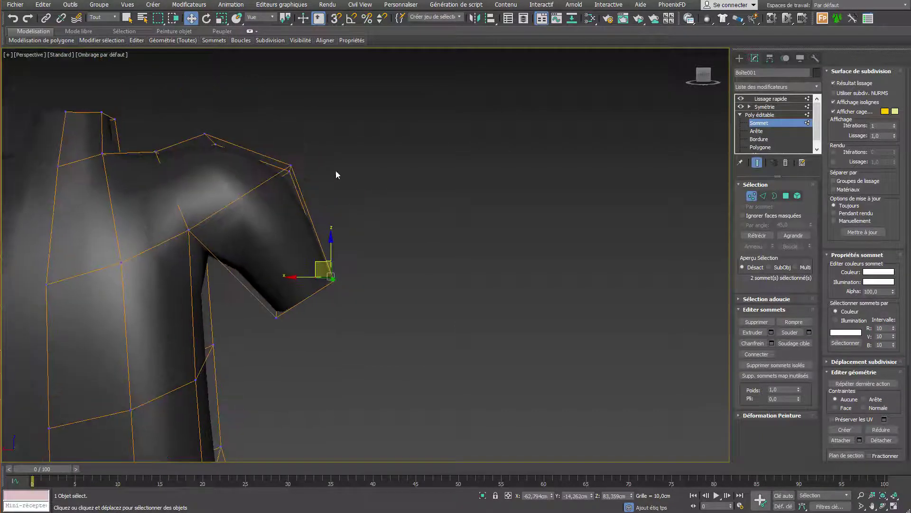
{"action": "left_click_drag", "start_coordinate": [258, 352], "coordinate": [257, 319]}
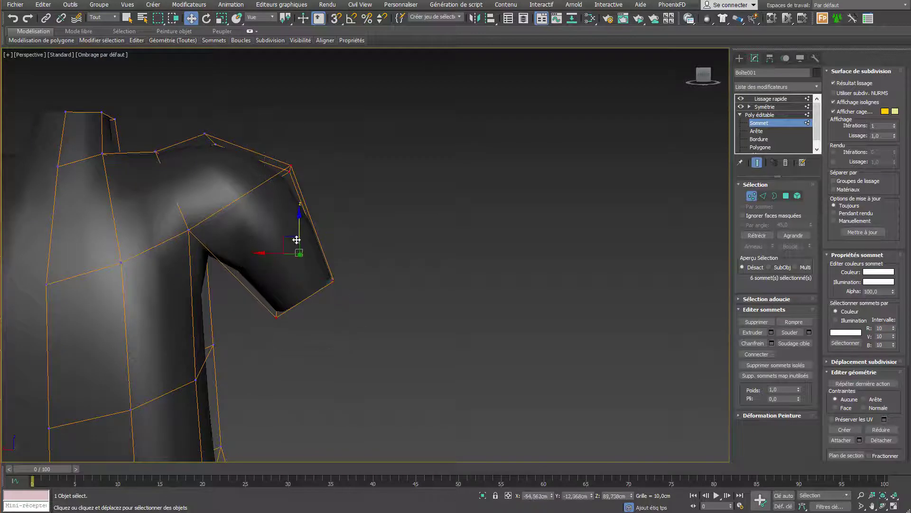
{"action": "mouse_move", "coordinate": [295, 240]}
{"action": "left_mouse_down"}
{"action": "mouse_move", "coordinate": [276, 252]}
{"action": "mouse_move", "coordinate": [280, 238]}
{"action": "left_mouse_up"}
Reposition the shoulder-top, shoulder-seam and back-of-shoulder vertices.
{"action": "left_click", "coordinate": [270, 180]}
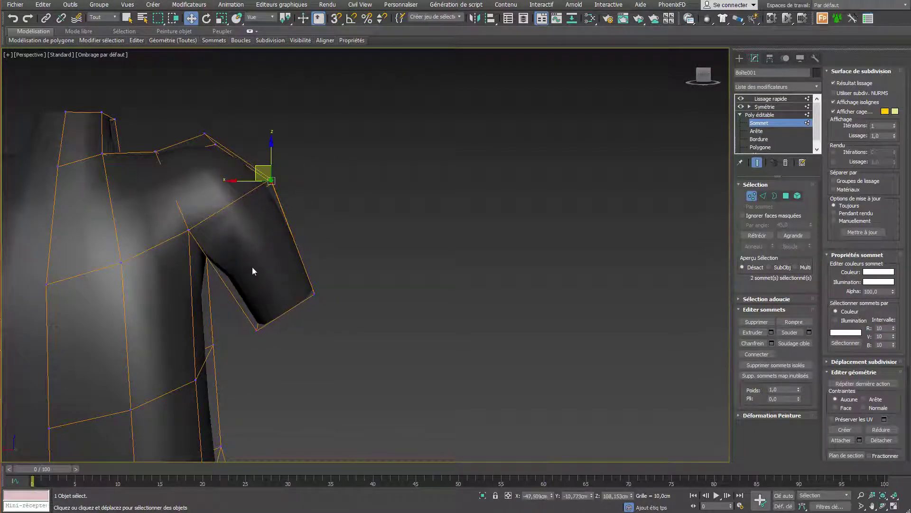
{"action": "left_click_drag", "start_coordinate": [261, 164], "coordinate": [240, 172]}
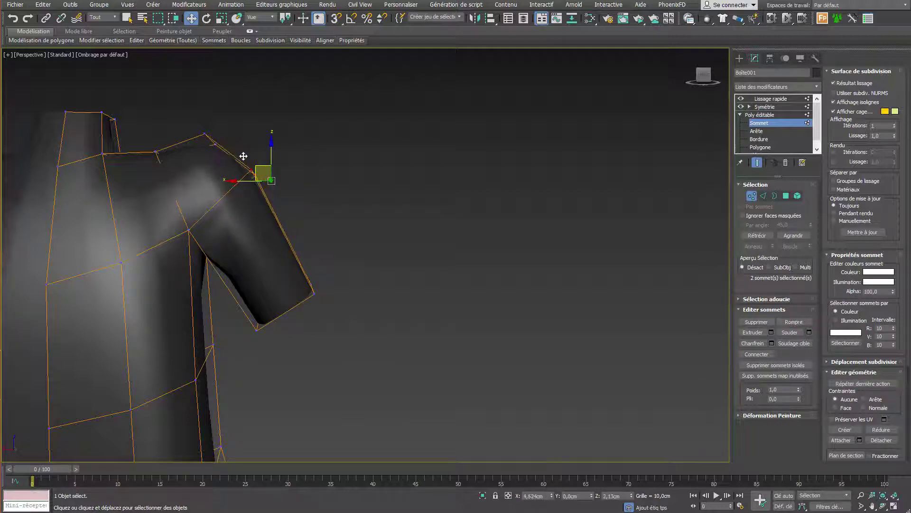
{"action": "middle_click_drag", "start_coordinate": [240, 173], "coordinate": [206, 183], "text": "alt"}
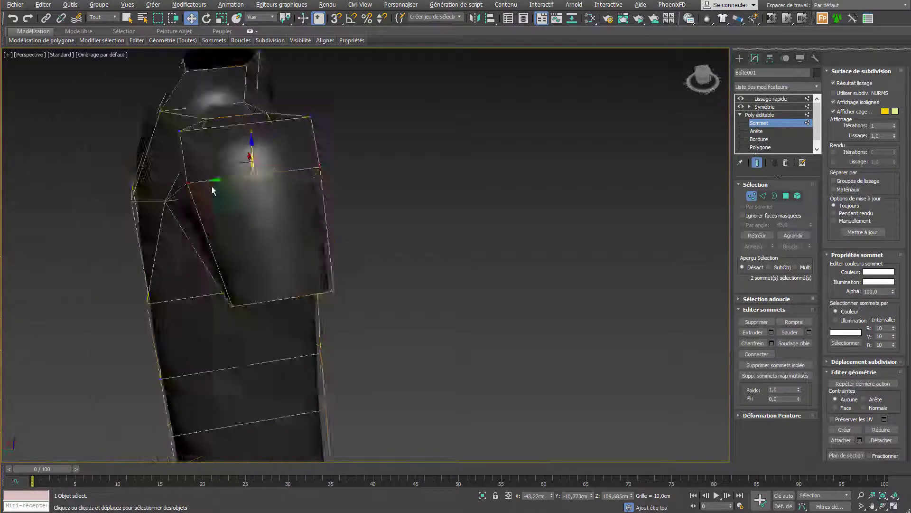
{"action": "mouse_move", "coordinate": [180, 197]}
{"action": "middle_mouse_down", "text": "alt"}
{"action": "mouse_move", "coordinate": [171, 205]}
{"action": "mouse_move", "coordinate": [244, 178]}
{"action": "mouse_move", "coordinate": [333, 164]}
{"action": "middle_mouse_up", "text": "alt"}
{"action": "left_click", "coordinate": [340, 200]}
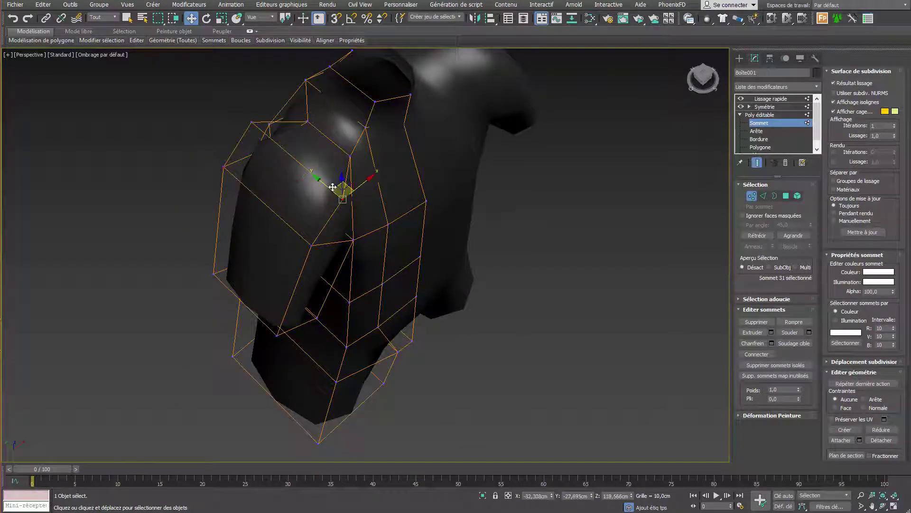
{"action": "left_click_drag", "start_coordinate": [340, 200], "coordinate": [327, 188]}
{"action": "left_click", "coordinate": [252, 122]}
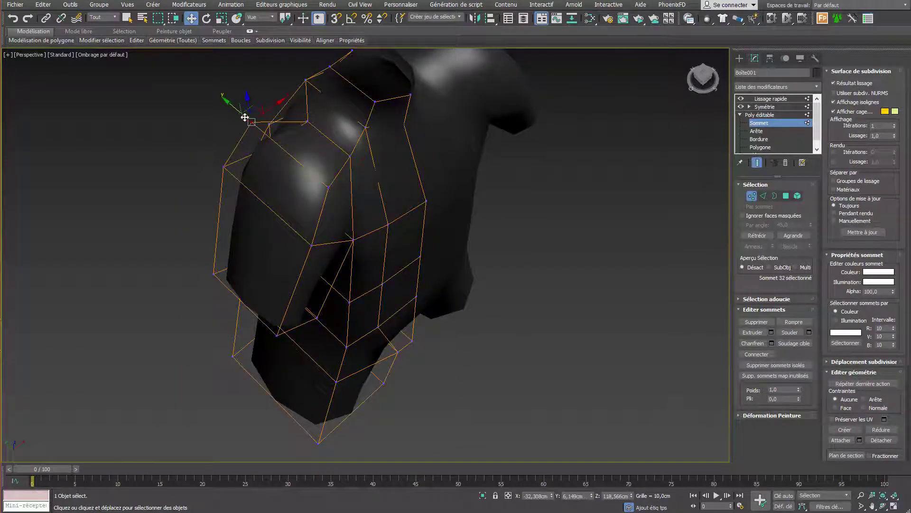
{"action": "left_click_drag", "start_coordinate": [252, 122], "coordinate": [224, 167]}
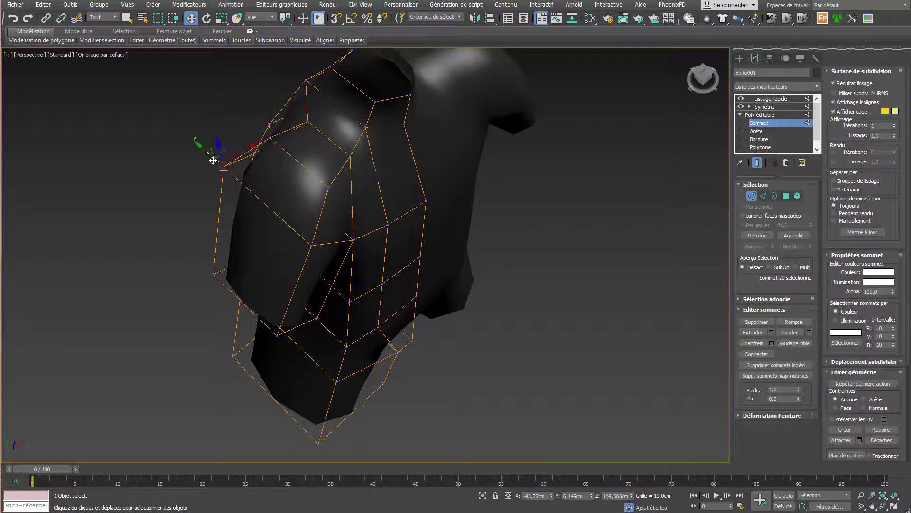
Lower and reposition several chest vertices.
{"action": "mouse_move", "coordinate": [305, 240]}
{"action": "middle_mouse_down", "text": "alt"}
{"action": "mouse_move", "coordinate": [365, 194]}
{"action": "mouse_move", "coordinate": [434, 173]}
{"action": "mouse_move", "coordinate": [441, 133]}
{"action": "mouse_move", "coordinate": [413, 172]}
{"action": "mouse_move", "coordinate": [166, 253]}
{"action": "middle_mouse_up", "text": "alt"}
{"action": "left_click", "coordinate": [163, 236]}
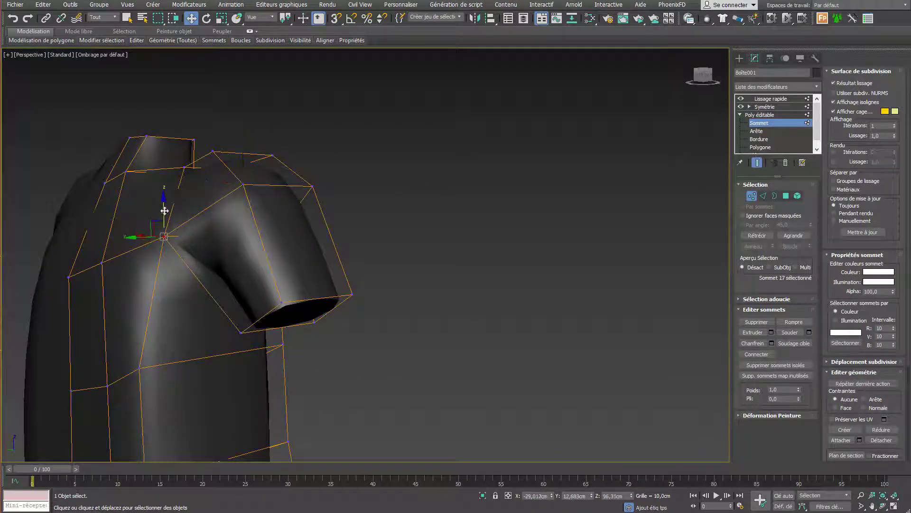
{"action": "left_click_drag", "start_coordinate": [165, 209], "coordinate": [164, 228]}
{"action": "left_click_drag", "start_coordinate": [138, 258], "coordinate": [147, 264]}
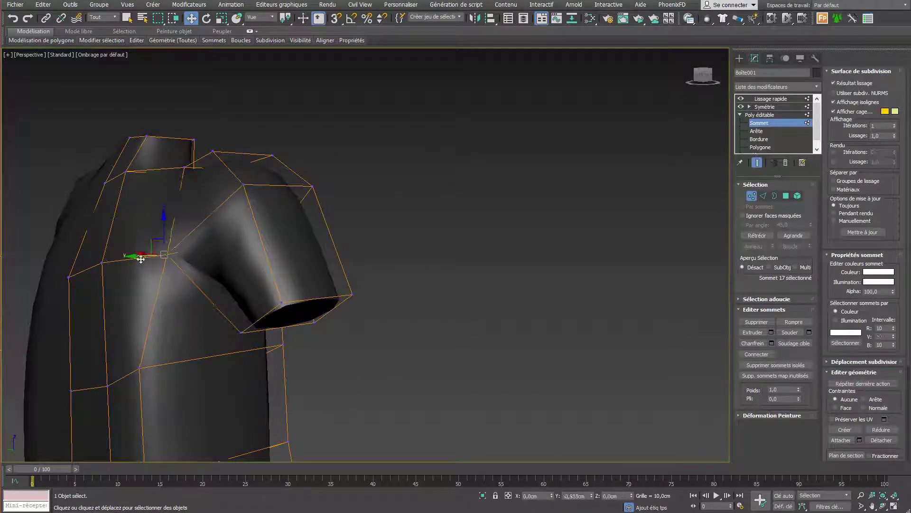
{"action": "mouse_move", "coordinate": [147, 263]}
{"action": "middle_mouse_down", "text": "alt"}
{"action": "mouse_move", "coordinate": [169, 295]}
{"action": "mouse_move", "coordinate": [197, 255]}
{"action": "middle_mouse_up", "text": "alt"}
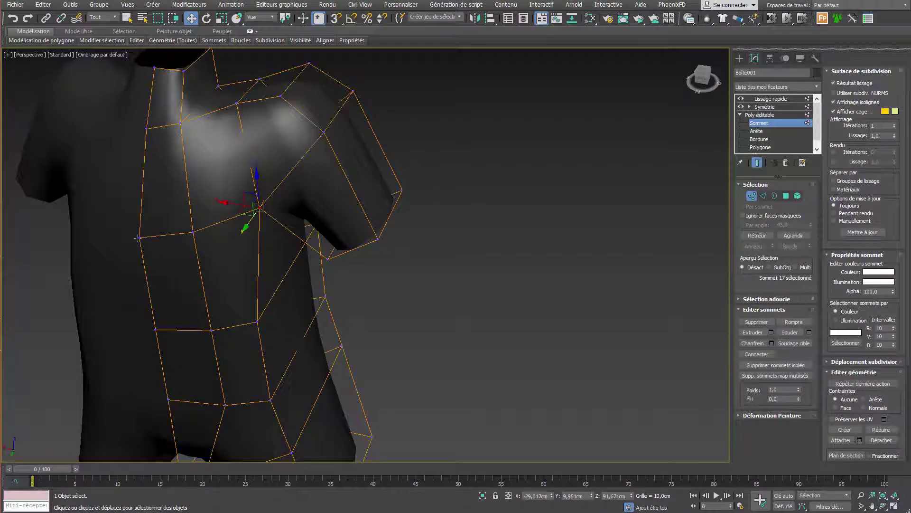
{"action": "left_click_drag", "start_coordinate": [138, 237], "coordinate": [173, 212]}
{"action": "left_click", "coordinate": [193, 231]}
{"action": "mouse_move", "coordinate": [173, 212]}
{"action": "middle_mouse_down", "text": "alt"}
{"action": "mouse_move", "coordinate": [192, 192]}
{"action": "mouse_move", "coordinate": [213, 207]}
{"action": "mouse_move", "coordinate": [269, 157]}
{"action": "mouse_move", "coordinate": [219, 258]}
{"action": "middle_mouse_up", "text": "alt"}
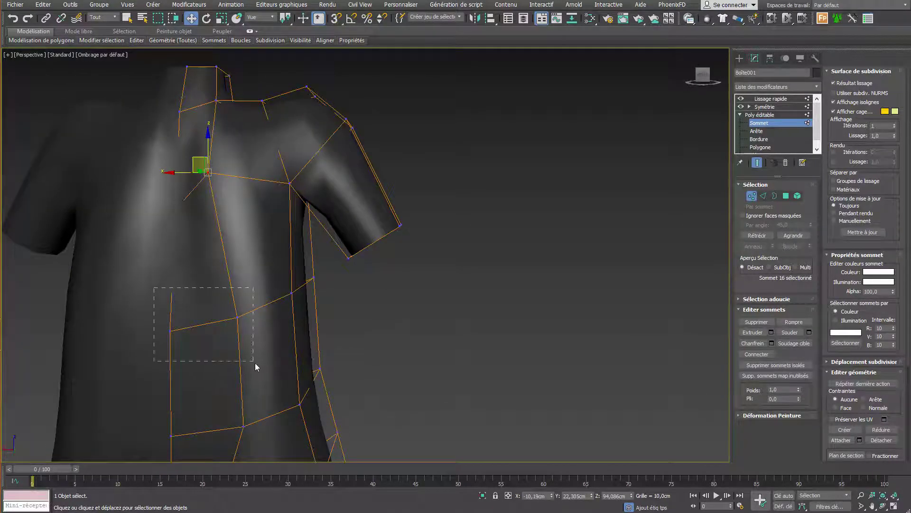
Raise three side-torso vertices and shift a row of four torso vertices sideways.
{"action": "left_click_drag", "start_coordinate": [254, 363], "coordinate": [255, 363]}
{"action": "left_click_drag", "start_coordinate": [205, 288], "coordinate": [205, 262]}
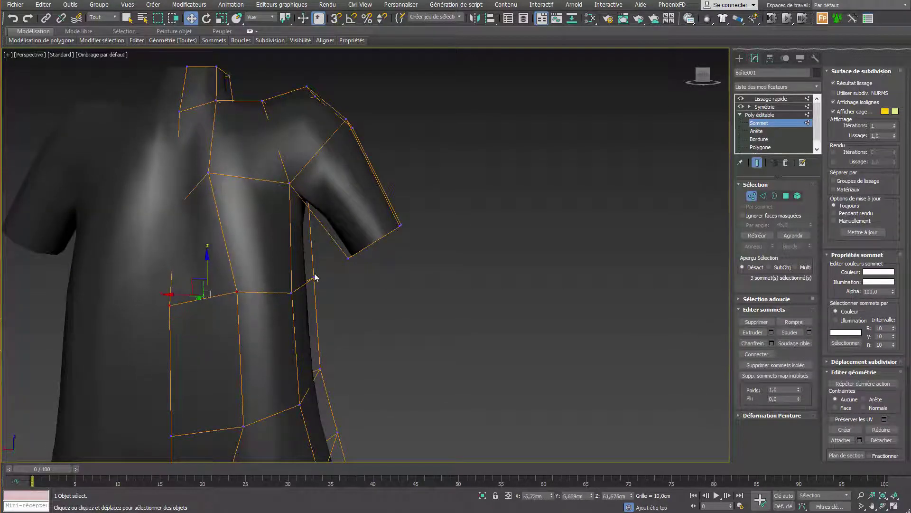
{"action": "left_click", "coordinate": [320, 267]}
{"action": "left_click_drag", "start_coordinate": [241, 320], "coordinate": [221, 335]}
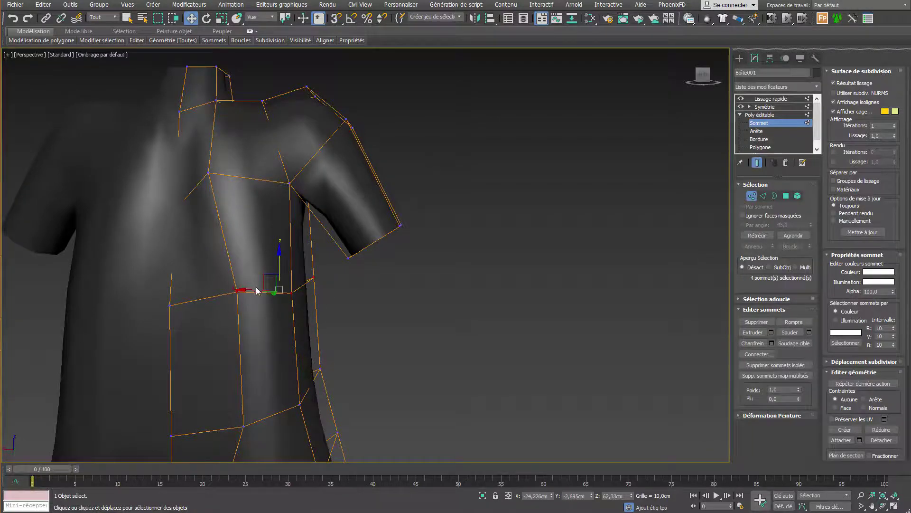
{"action": "left_click_drag", "start_coordinate": [254, 290], "coordinate": [242, 290]}
{"action": "middle_click_drag", "start_coordinate": [242, 291], "coordinate": [232, 324], "text": "alt"}
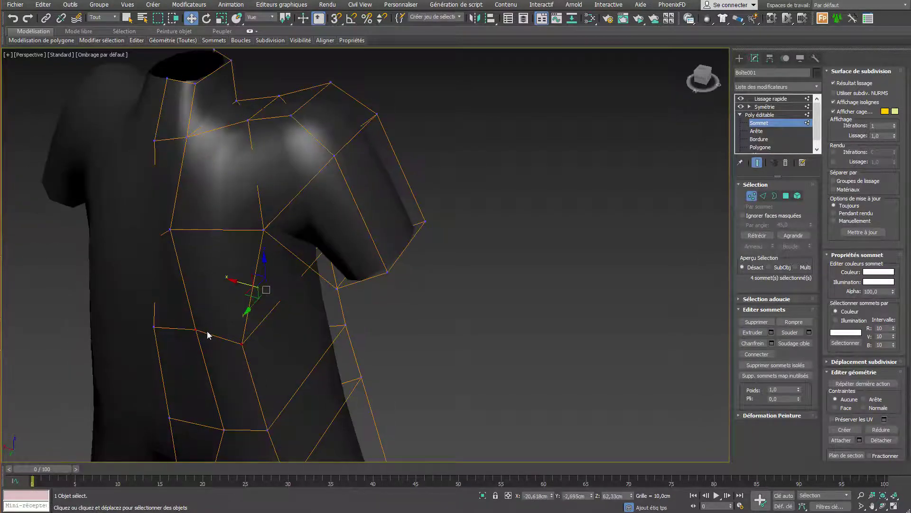
Move a waist vertex in depth and push flank vertices back and outward.
{"action": "left_click", "coordinate": [242, 344]}
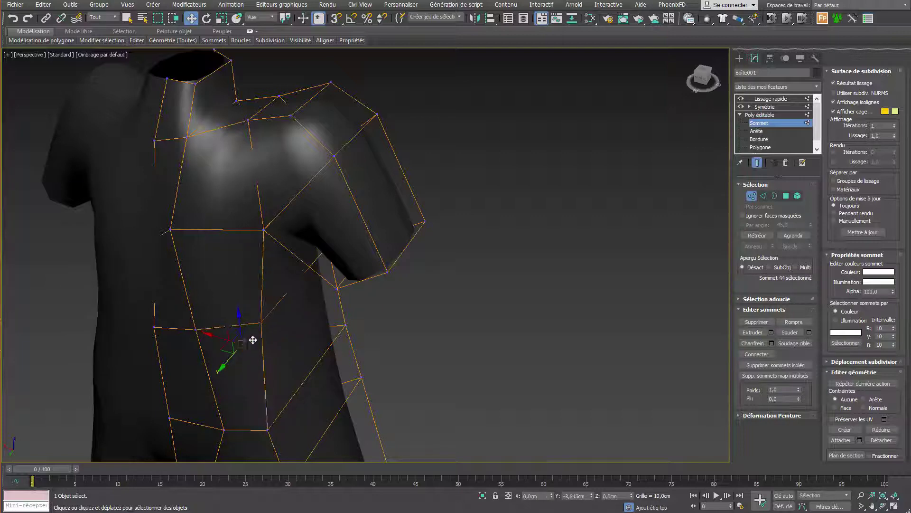
{"action": "left_click_drag", "start_coordinate": [226, 366], "coordinate": [259, 336]}
{"action": "mouse_move", "coordinate": [267, 337]}
{"action": "middle_mouse_down", "text": "alt"}
{"action": "mouse_move", "coordinate": [240, 282]}
{"action": "mouse_move", "coordinate": [361, 291]}
{"action": "middle_mouse_up", "text": "alt"}
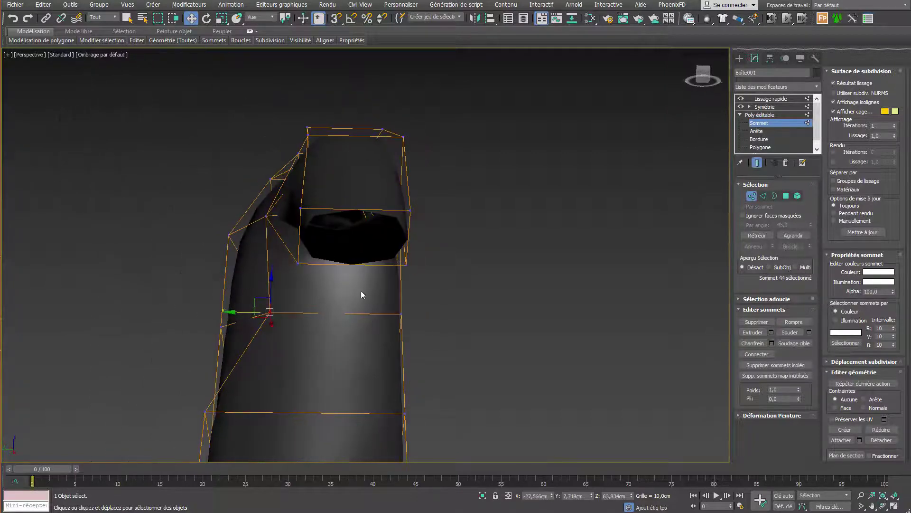
{"action": "left_click_drag", "start_coordinate": [400, 314], "coordinate": [347, 316]}
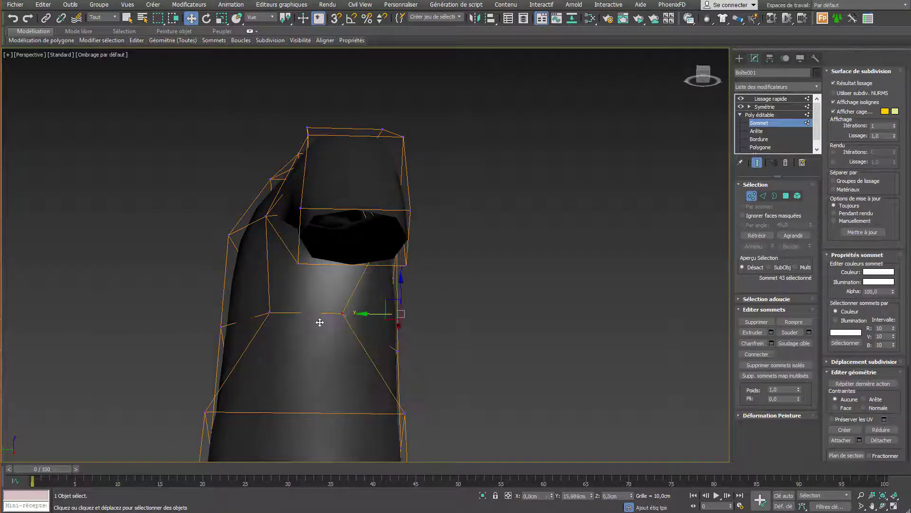
{"action": "mouse_move", "coordinate": [346, 316]}
{"action": "middle_mouse_down", "text": "alt"}
{"action": "mouse_move", "coordinate": [384, 306]}
{"action": "mouse_move", "coordinate": [325, 341]}
{"action": "mouse_move", "coordinate": [337, 346]}
{"action": "mouse_move", "coordinate": [305, 279]}
{"action": "mouse_move", "coordinate": [327, 276]}
{"action": "middle_mouse_up", "text": "alt"}
{"action": "left_click", "coordinate": [339, 272]}
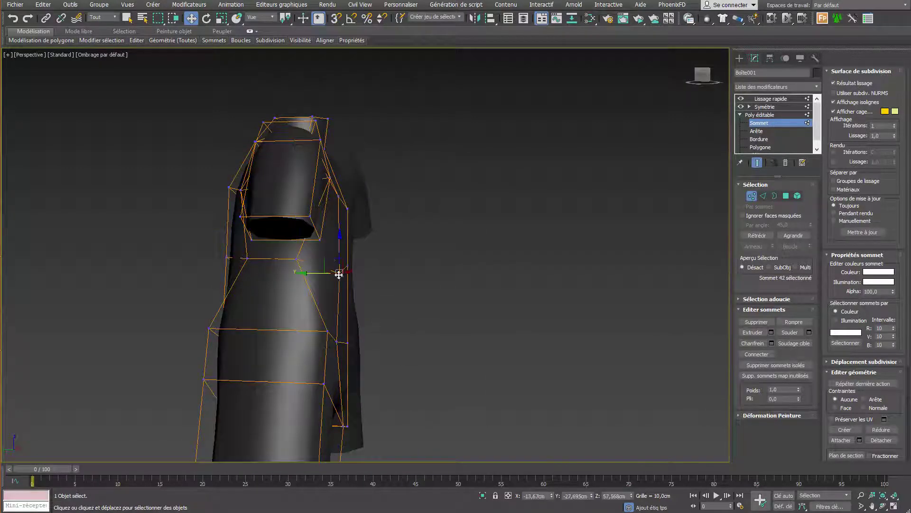
{"action": "left_click_drag", "start_coordinate": [331, 259], "coordinate": [331, 254]}
{"action": "mouse_move", "coordinate": [331, 254]}
{"action": "middle_mouse_down", "text": "alt"}
{"action": "mouse_move", "coordinate": [295, 264]}
{"action": "mouse_move", "coordinate": [346, 264]}
{"action": "middle_mouse_up", "text": "alt"}
{"action": "left_click_drag", "start_coordinate": [347, 263], "coordinate": [340, 265]}
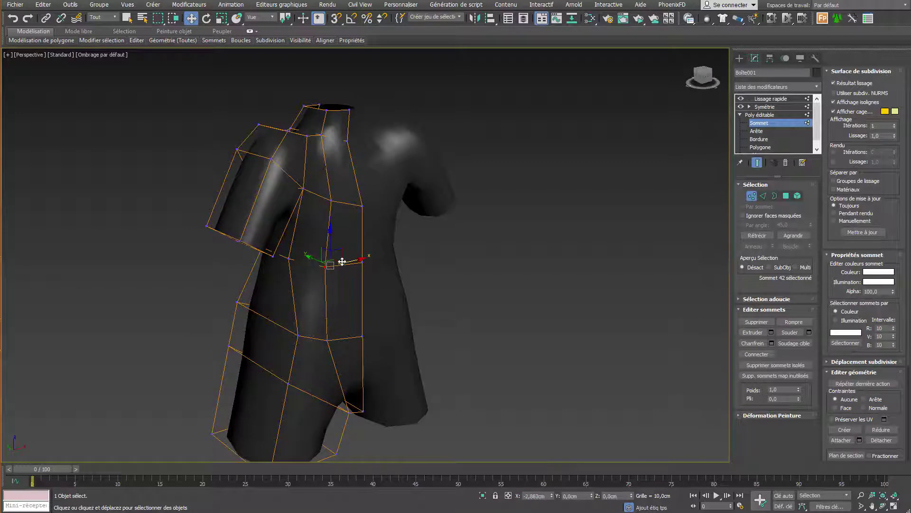
Raise the centre chest vertex and nudge a shoulder vertex along Y.
{"action": "left_click", "coordinate": [361, 205]}
{"action": "middle_click_drag", "start_coordinate": [361, 206], "coordinate": [355, 181], "text": "alt"}
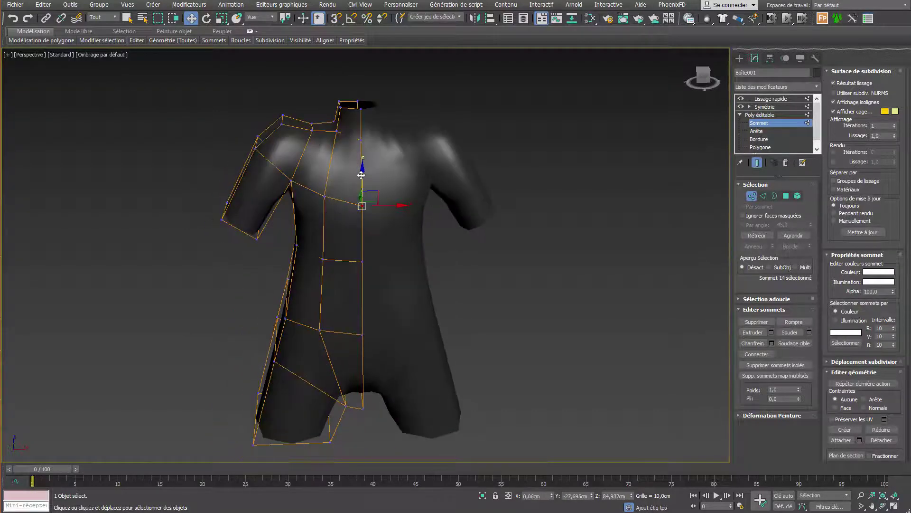
{"action": "left_click_drag", "start_coordinate": [361, 176], "coordinate": [361, 167]}
{"action": "middle_click_drag", "start_coordinate": [361, 167], "coordinate": [360, 181], "text": "alt"}
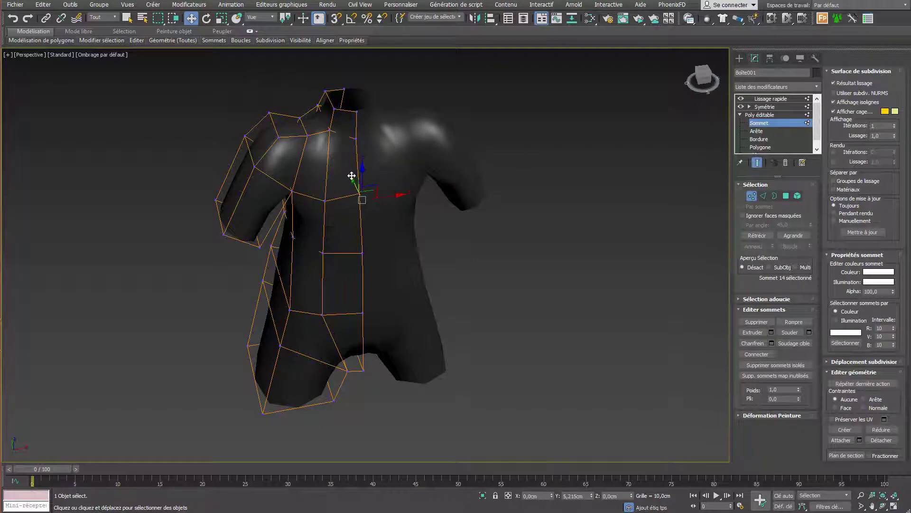
{"action": "left_click", "coordinate": [325, 200]}
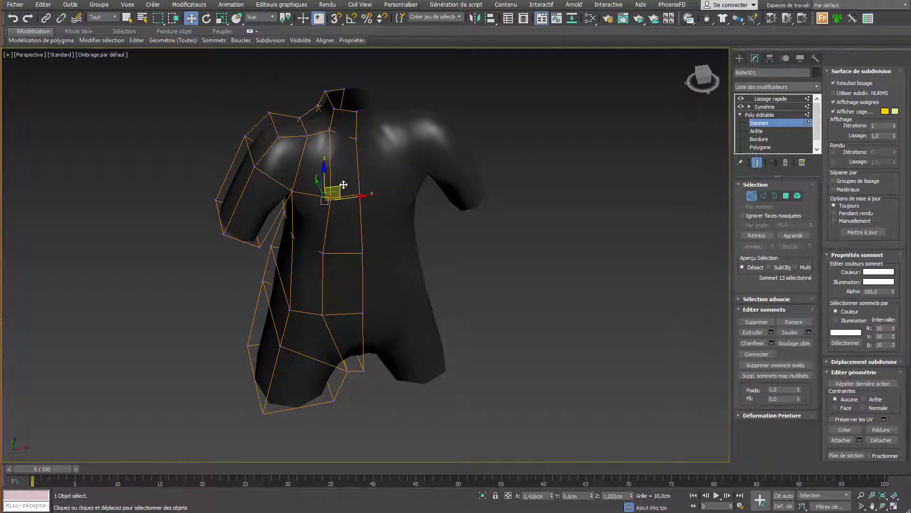
{"action": "mouse_move", "coordinate": [344, 185]}
{"action": "middle_mouse_down", "text": "alt"}
{"action": "mouse_move", "coordinate": [373, 195]}
{"action": "mouse_move", "coordinate": [362, 241]}
{"action": "mouse_move", "coordinate": [344, 233]}
{"action": "mouse_move", "coordinate": [318, 250]}
{"action": "mouse_move", "coordinate": [354, 190]}
{"action": "middle_mouse_up", "text": "alt"}
{"action": "left_click", "coordinate": [361, 185]}
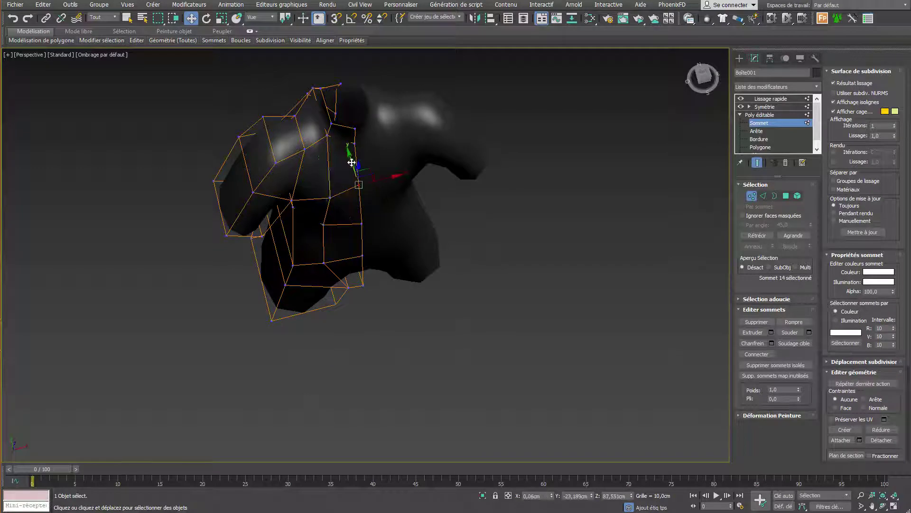
{"action": "left_click_drag", "start_coordinate": [351, 163], "coordinate": [355, 170]}
{"action": "mouse_move", "coordinate": [354, 166]}
{"action": "middle_mouse_down", "text": "alt"}
{"action": "mouse_move", "coordinate": [369, 158]}
{"action": "mouse_move", "coordinate": [369, 205]}
{"action": "mouse_move", "coordinate": [354, 184]}
{"action": "mouse_move", "coordinate": [332, 200]}
{"action": "mouse_move", "coordinate": [363, 226]}
{"action": "mouse_move", "coordinate": [338, 230]}
{"action": "mouse_move", "coordinate": [330, 267]}
{"action": "middle_mouse_up", "text": "alt"}
Pull one side vertex outward and move a left-side vertex inward along Y.
{"action": "left_click", "coordinate": [328, 224]}
{"action": "left_click", "coordinate": [324, 275]}
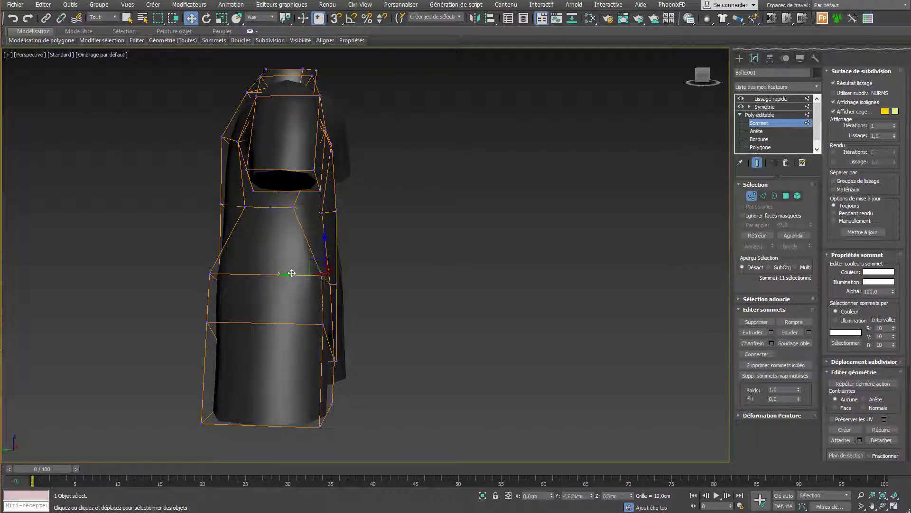
{"action": "left_click_drag", "start_coordinate": [313, 275], "coordinate": [300, 275]}
{"action": "left_click", "coordinate": [208, 273]}
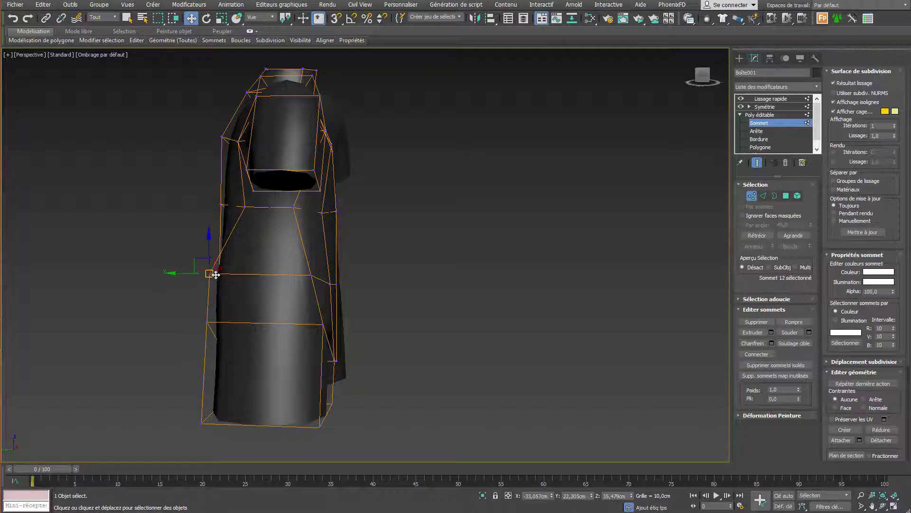
{"action": "left_click_drag", "start_coordinate": [192, 272], "coordinate": [219, 273]}
{"action": "mouse_move", "coordinate": [239, 275]}
{"action": "middle_mouse_down", "text": "alt"}
{"action": "mouse_move", "coordinate": [242, 291]}
{"action": "mouse_move", "coordinate": [256, 285]}
{"action": "mouse_move", "coordinate": [211, 301]}
{"action": "mouse_move", "coordinate": [278, 309]}
{"action": "mouse_move", "coordinate": [230, 303]}
{"action": "middle_mouse_up", "text": "alt"}
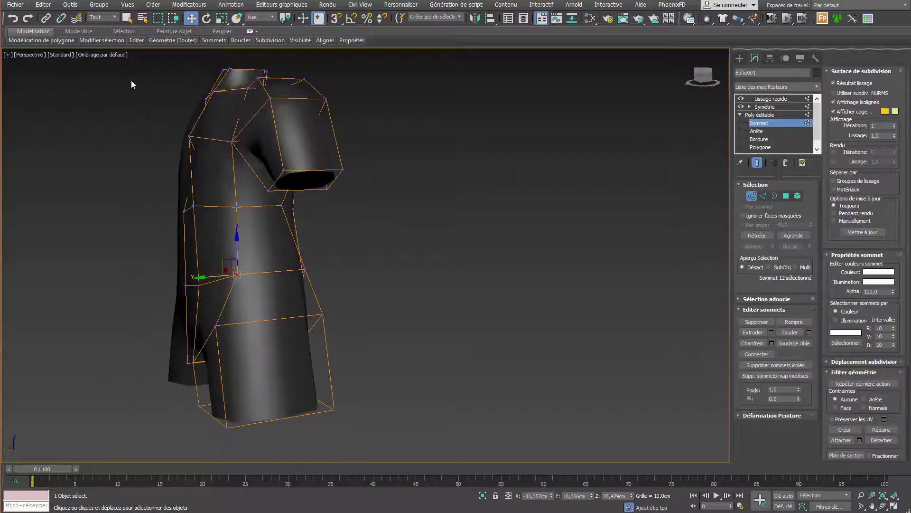
Insert a Swift Loop edge loop around the lower torso and return to Move (W).
{"action": "left_click", "coordinate": [136, 40]}
{"action": "left_click", "coordinate": [124, 62]}
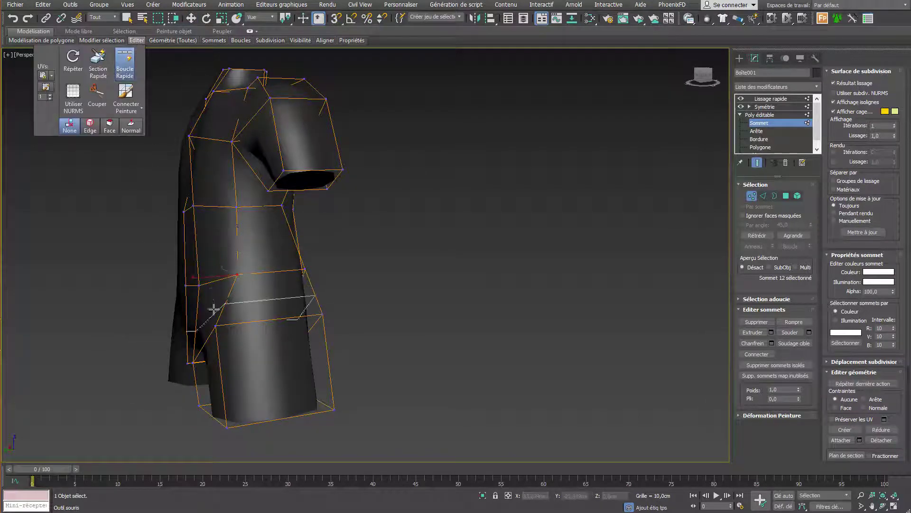
{"action": "left_click", "coordinate": [217, 303]}
{"action": "key", "text": "w"}
{"action": "middle_click_drag", "start_coordinate": [213, 307], "coordinate": [180, 312], "text": "alt"}
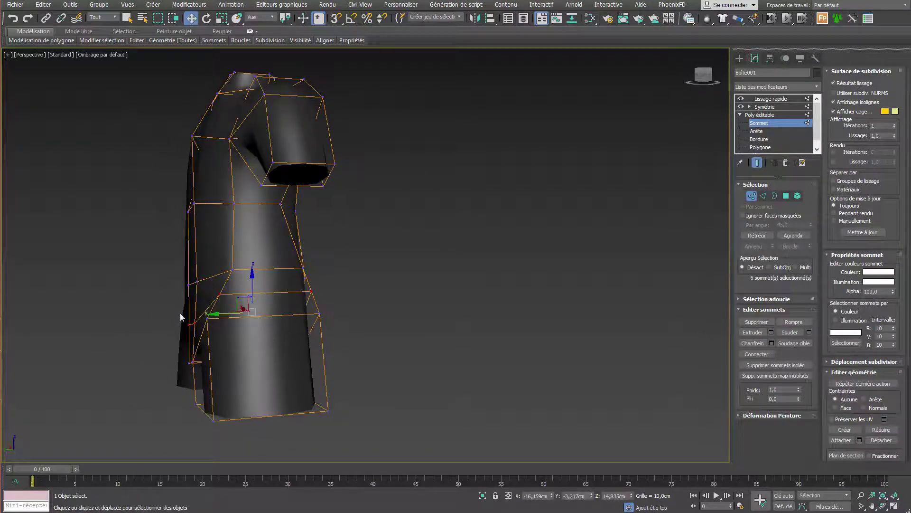
Push two side vertices outward and move a back-torso vertex left.
{"action": "left_click_drag", "start_coordinate": [199, 338], "coordinate": [162, 302]}
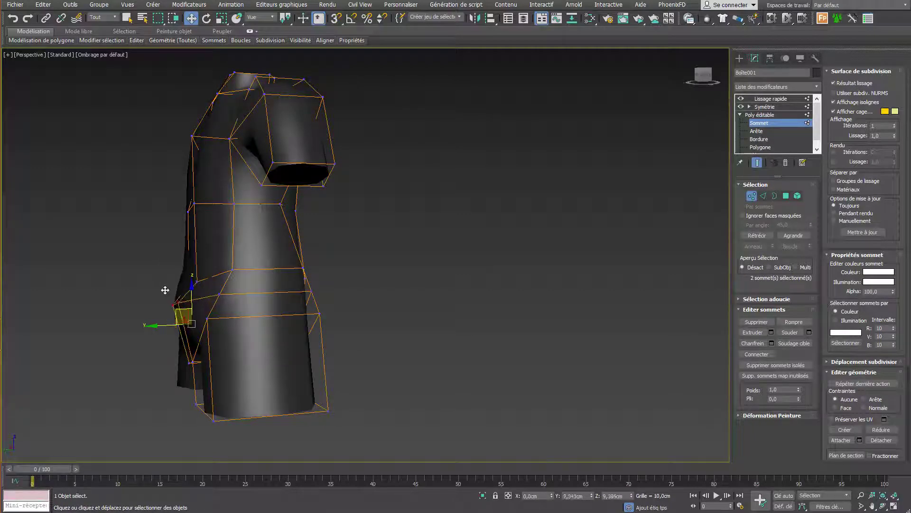
{"action": "left_click", "coordinate": [187, 269]}
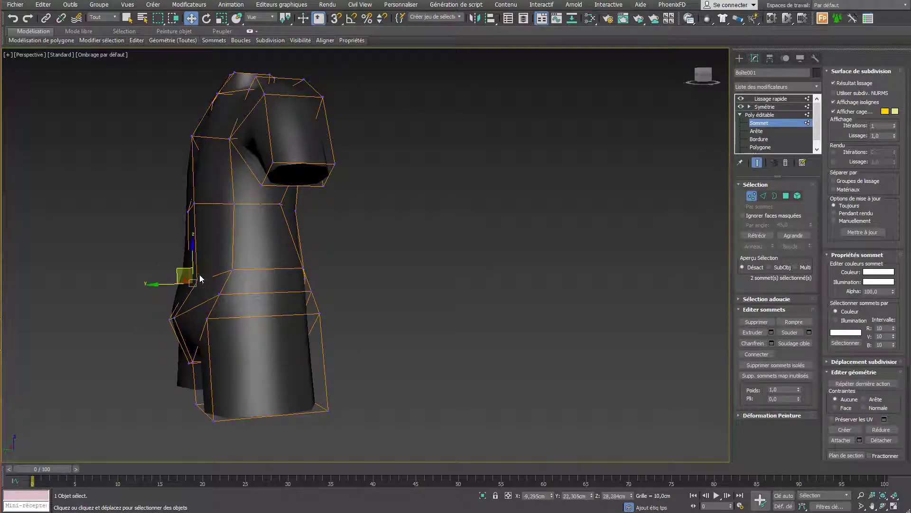
{"action": "left_click", "coordinate": [197, 233]}
{"action": "mouse_move", "coordinate": [197, 233]}
{"action": "middle_mouse_down", "text": "alt"}
{"action": "mouse_move", "coordinate": [235, 250]}
{"action": "mouse_move", "coordinate": [215, 270]}
{"action": "middle_mouse_up", "text": "alt"}
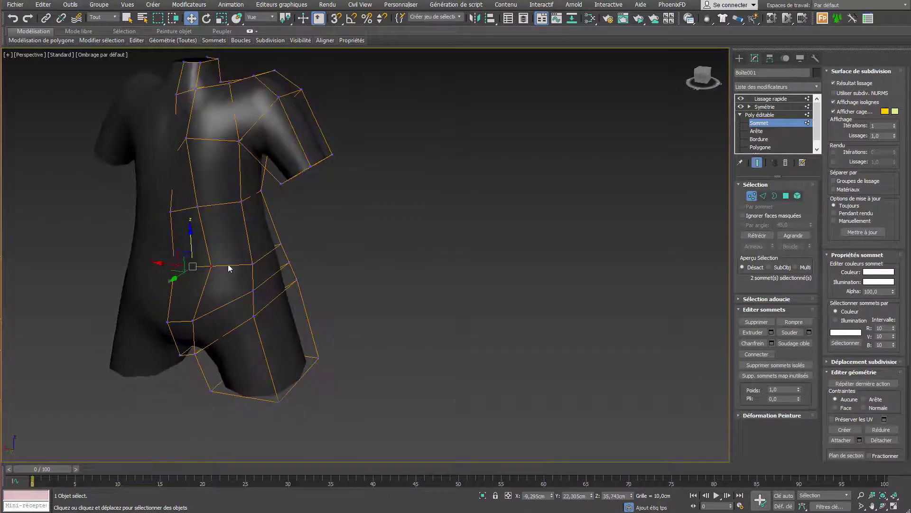
{"action": "left_click_drag", "start_coordinate": [214, 270], "coordinate": [194, 267]}
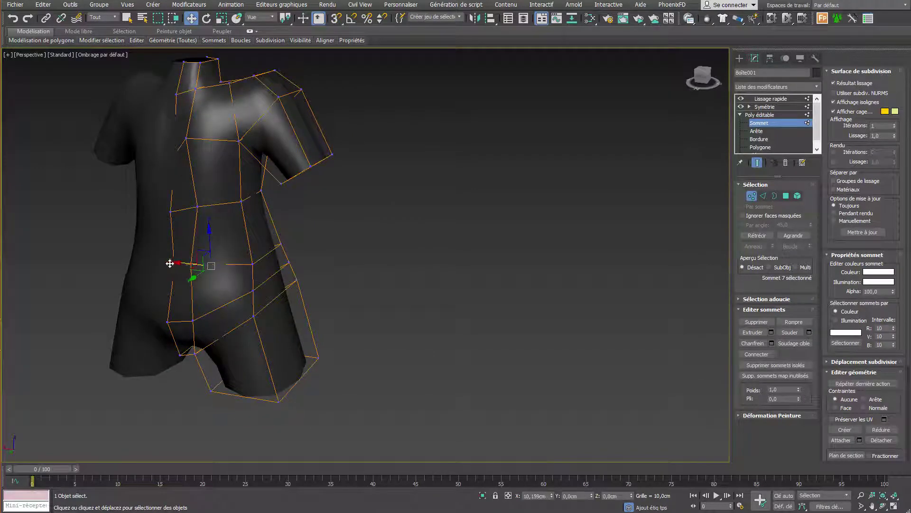
{"action": "middle_click_drag", "start_coordinate": [197, 328], "coordinate": [208, 317], "text": "alt"}
Raise a near-hem vertex, reshape three waist vertices and nudge two side vertices inward.
{"action": "left_click", "coordinate": [174, 365]}
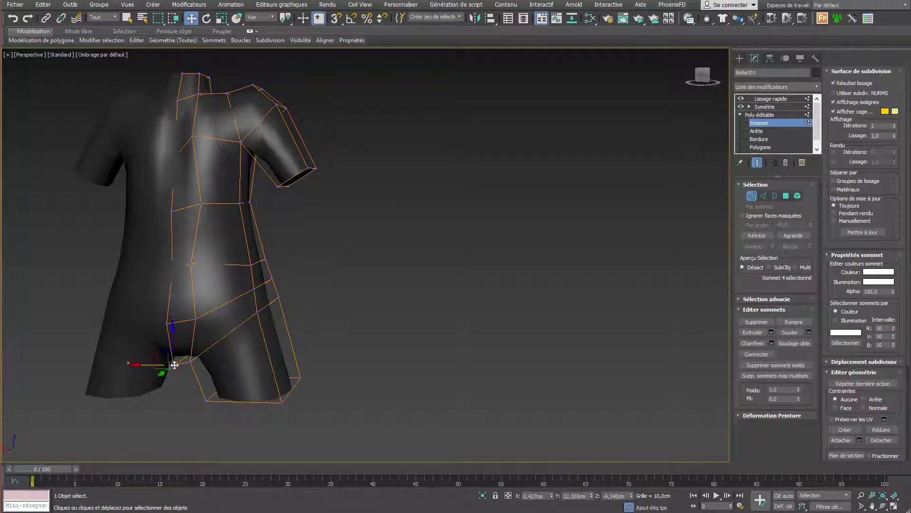
{"action": "mouse_move", "coordinate": [172, 335]}
{"action": "left_mouse_down"}
{"action": "mouse_move", "coordinate": [171, 308]}
{"action": "mouse_move", "coordinate": [193, 311]}
{"action": "left_mouse_up"}
{"action": "left_click", "coordinate": [195, 317]}
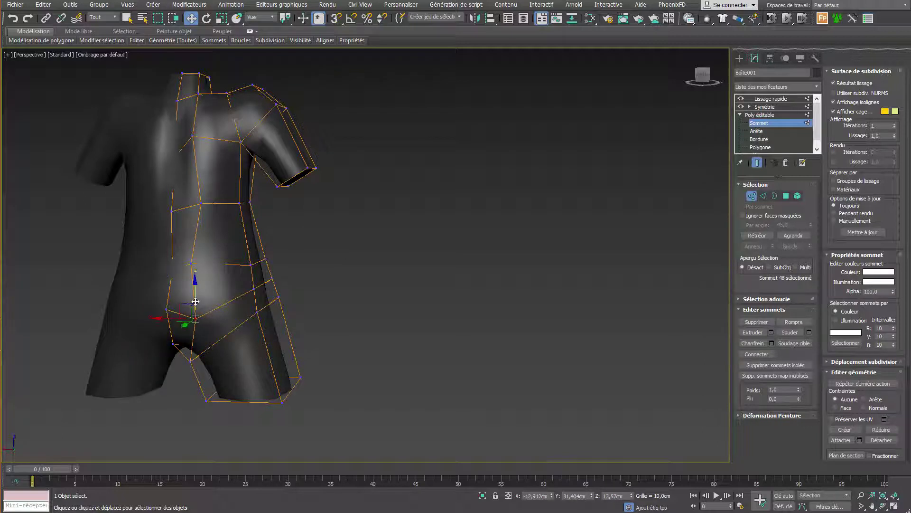
{"action": "mouse_move", "coordinate": [266, 266]}
{"action": "middle_mouse_down", "text": "alt"}
{"action": "mouse_move", "coordinate": [287, 260]}
{"action": "mouse_move", "coordinate": [255, 267]}
{"action": "mouse_move", "coordinate": [263, 238]}
{"action": "middle_mouse_up", "text": "alt"}
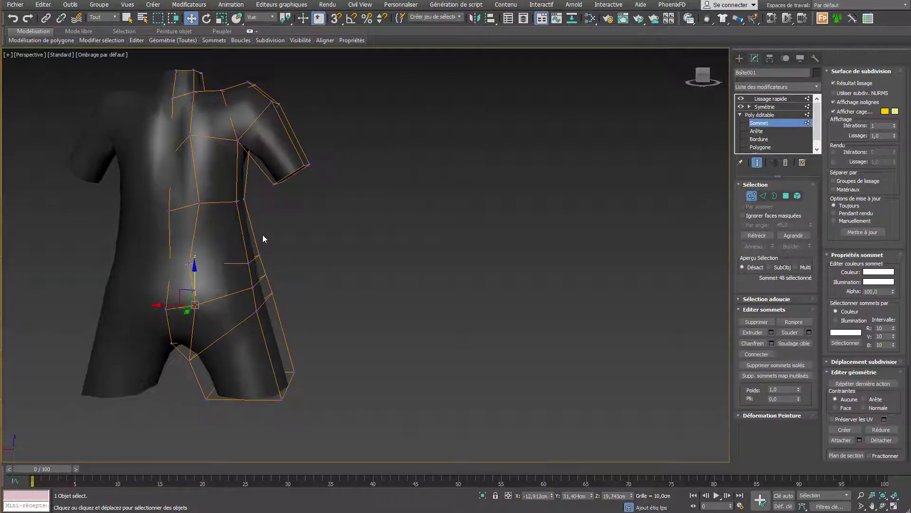
{"action": "left_click_drag", "start_coordinate": [227, 284], "coordinate": [219, 232]}
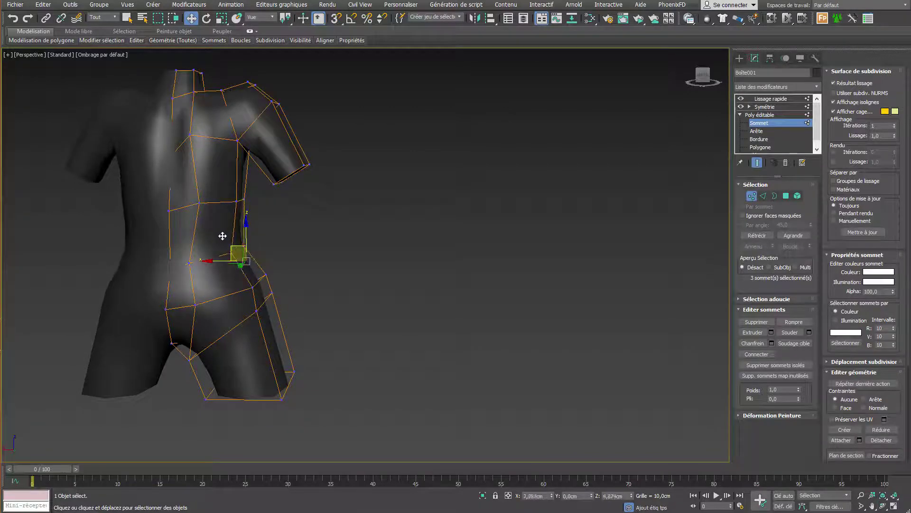
{"action": "mouse_move", "coordinate": [219, 231]}
{"action": "middle_mouse_down", "text": "alt"}
{"action": "mouse_move", "coordinate": [175, 242]}
{"action": "mouse_move", "coordinate": [191, 238]}
{"action": "mouse_move", "coordinate": [186, 250]}
{"action": "middle_mouse_up", "text": "alt"}
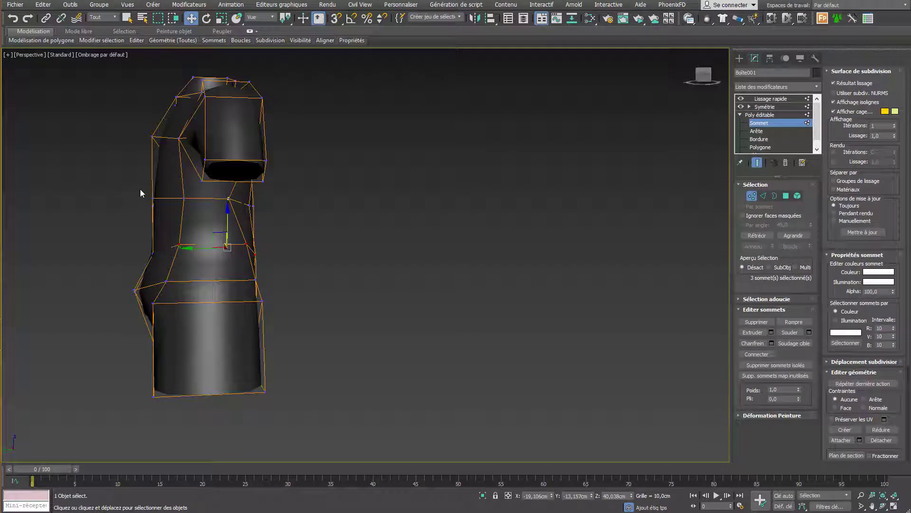
{"action": "left_click_drag", "start_coordinate": [159, 218], "coordinate": [160, 202]}
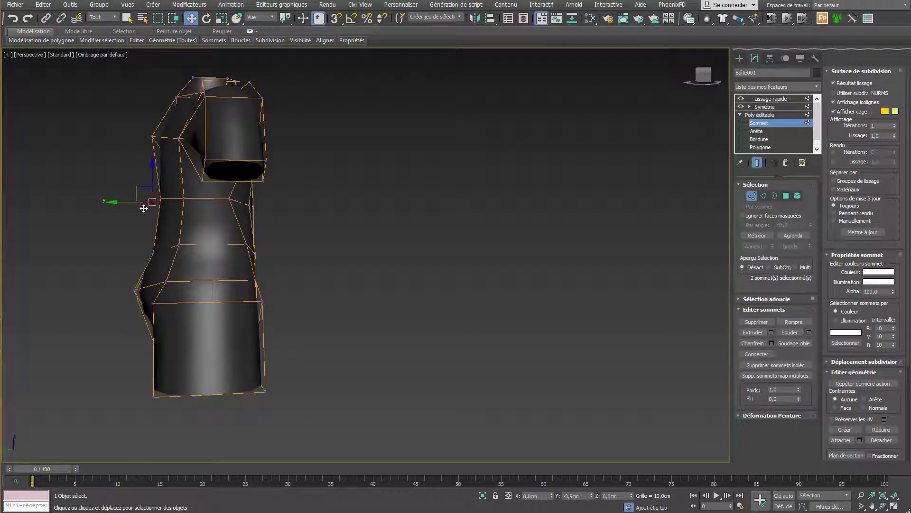
Narrow the waist by moving the left waist vertex.
{"action": "middle_click_drag", "start_coordinate": [254, 231], "coordinate": [104, 243], "text": "alt"}
{"action": "left_click_drag", "start_coordinate": [113, 274], "coordinate": [112, 271]}
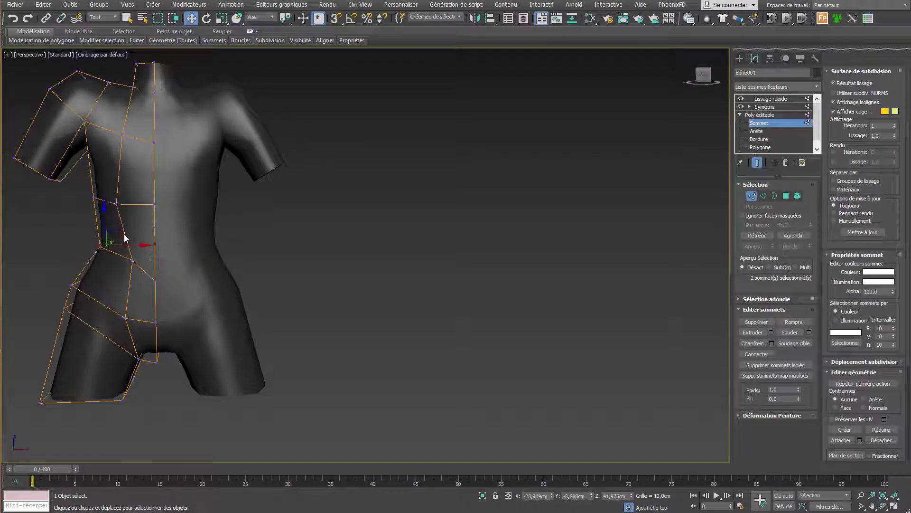
{"action": "left_click_drag", "start_coordinate": [116, 238], "coordinate": [113, 238]}
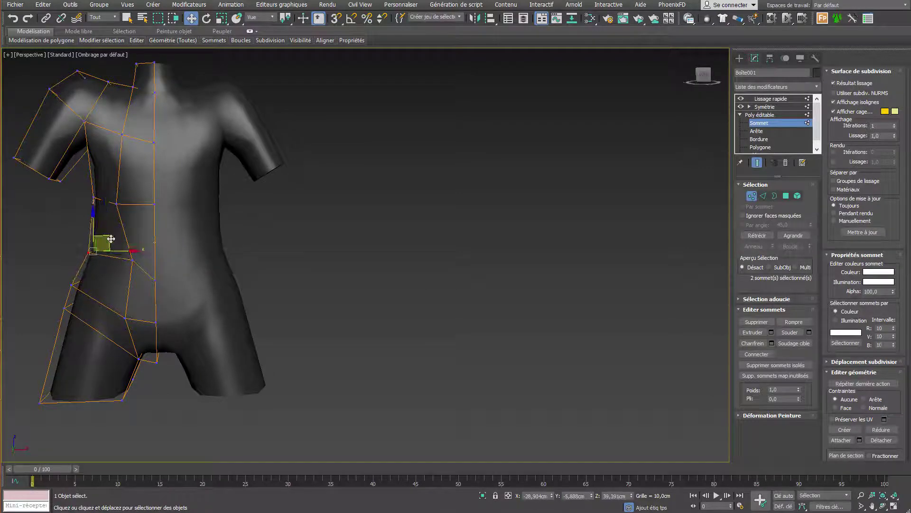
{"action": "mouse_move", "coordinate": [113, 237]}
{"action": "middle_mouse_down", "text": "alt"}
{"action": "mouse_move", "coordinate": [136, 230]}
{"action": "mouse_move", "coordinate": [111, 252]}
{"action": "middle_mouse_up", "text": "alt"}
{"action": "left_click_drag", "start_coordinate": [90, 301], "coordinate": [89, 300]}
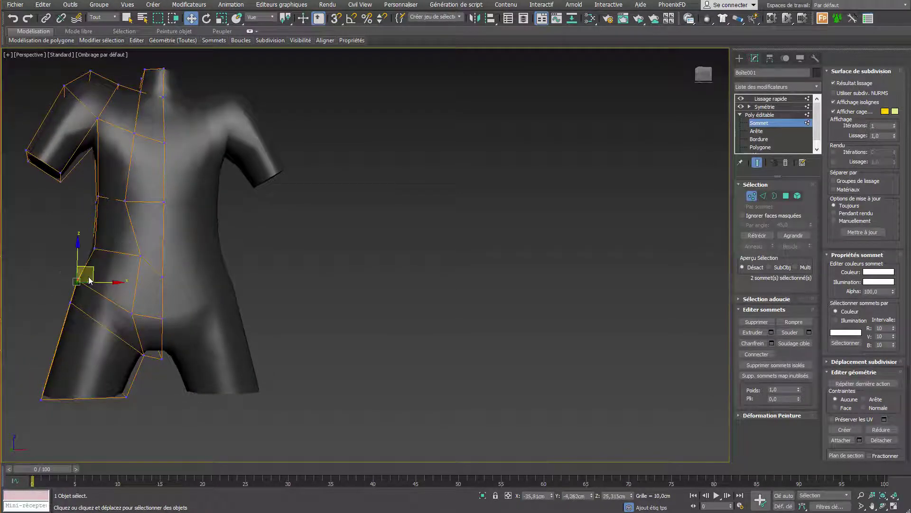
{"action": "middle_click_drag", "start_coordinate": [102, 281], "coordinate": [190, 272], "text": "alt"}
Move the hem's corner and bottom vertices right and another hem vertex left.
{"action": "left_click", "coordinate": [49, 298]}
{"action": "middle_click_drag", "start_coordinate": [47, 299], "coordinate": [45, 302], "text": "alt"}
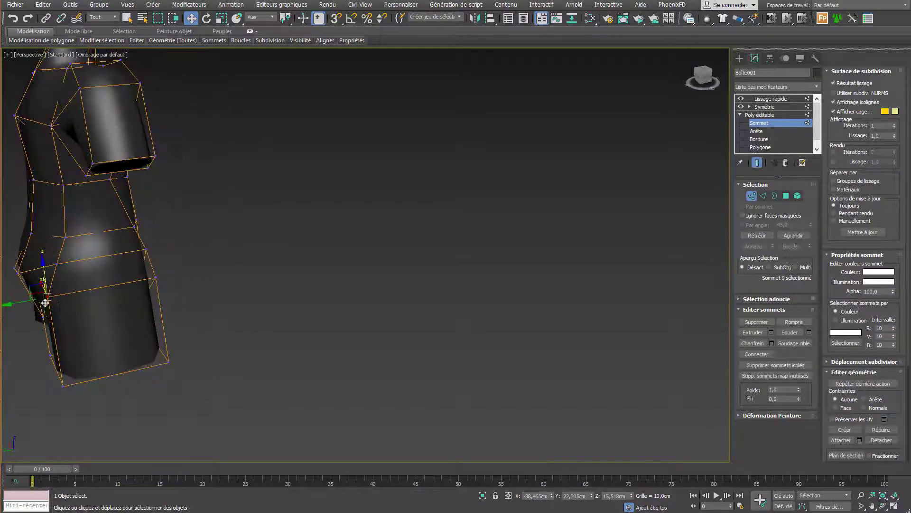
{"action": "left_click_drag", "start_coordinate": [37, 306], "coordinate": [56, 300]}
{"action": "left_click", "coordinate": [57, 383]}
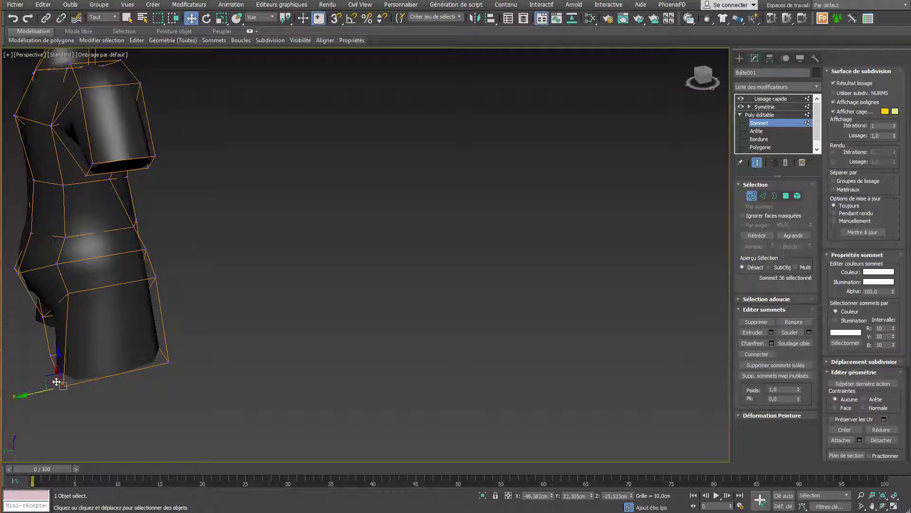
{"action": "left_click_drag", "start_coordinate": [40, 395], "coordinate": [55, 394]}
{"action": "left_click", "coordinate": [167, 363]}
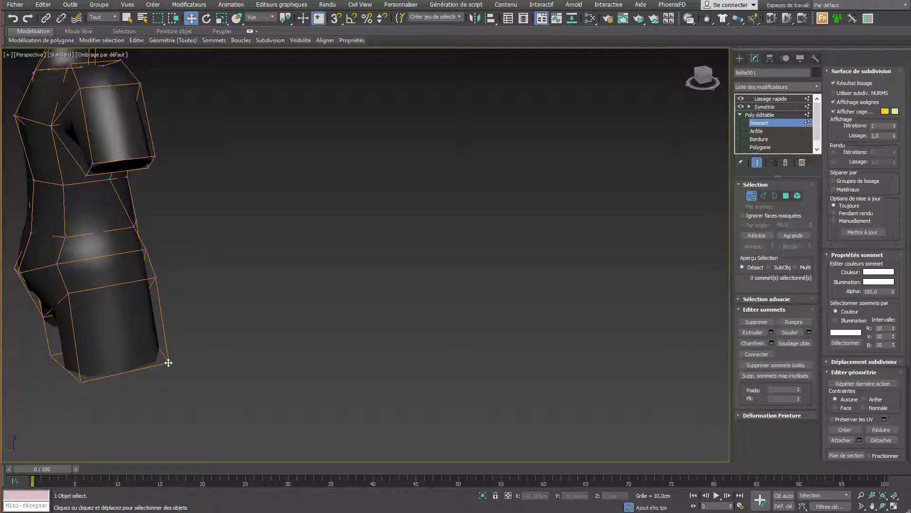
{"action": "left_click_drag", "start_coordinate": [148, 368], "coordinate": [132, 372]}
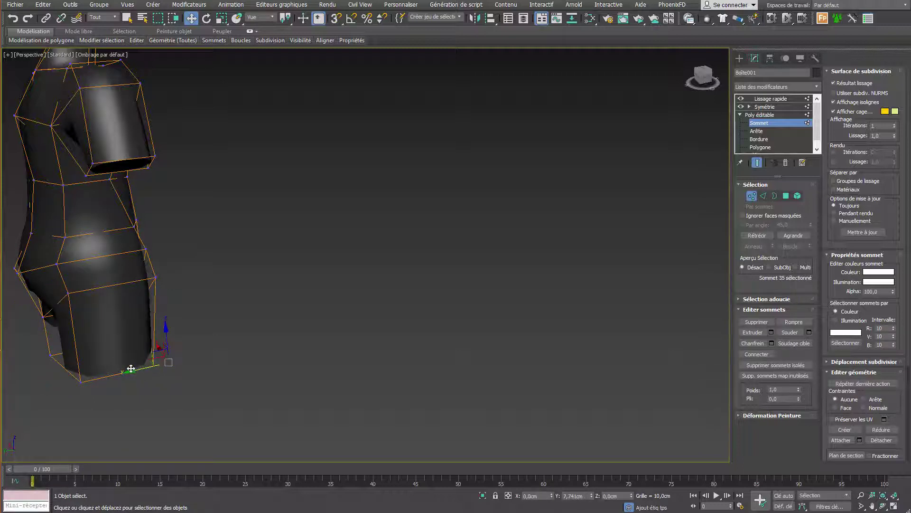
Raise two side-of-waist vertices slightly.
{"action": "left_click", "coordinate": [157, 276]}
{"action": "middle_click_drag", "start_coordinate": [156, 277], "coordinate": [121, 265], "text": "alt"}
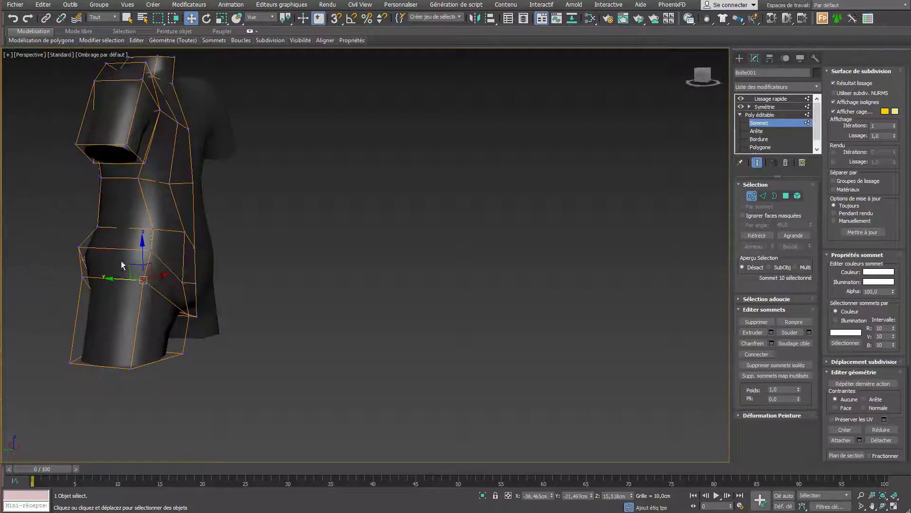
{"action": "left_click", "coordinate": [151, 246], "text": "ctrl"}
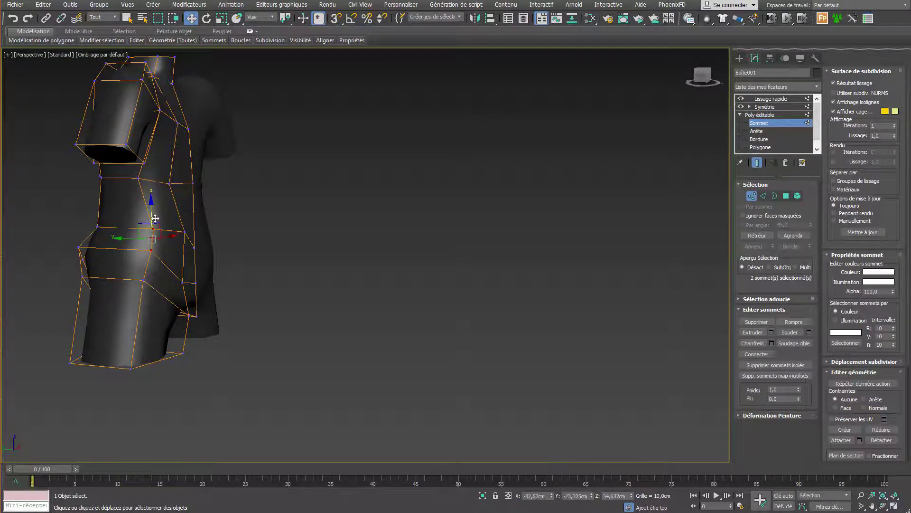
{"action": "left_click_drag", "start_coordinate": [153, 212], "coordinate": [155, 205]}
{"action": "middle_click_drag", "start_coordinate": [158, 206], "coordinate": [141, 229], "text": "alt"}
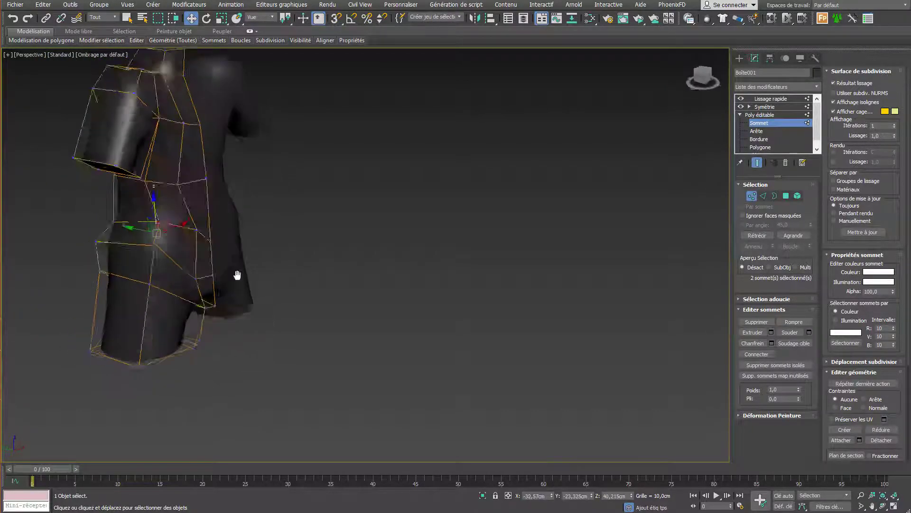
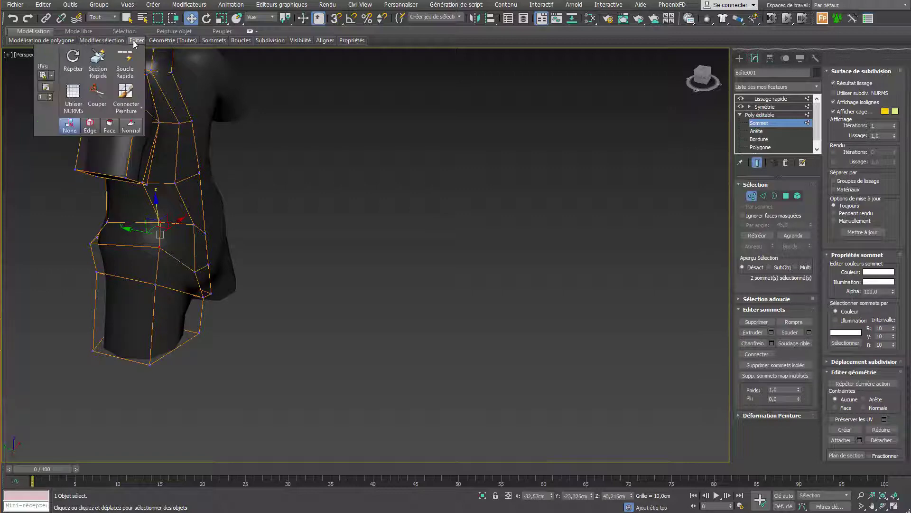
Insert a Quick Loop edge loop across the torso's waist.
{"action": "left_click", "coordinate": [127, 79]}
{"action": "left_click", "coordinate": [156, 201]}
{"action": "mouse_move", "coordinate": [162, 204]}
{"action": "middle_mouse_down", "text": "alt"}
{"action": "mouse_move", "coordinate": [169, 195]}
{"action": "mouse_move", "coordinate": [235, 210]}
{"action": "middle_mouse_up", "text": "alt"}
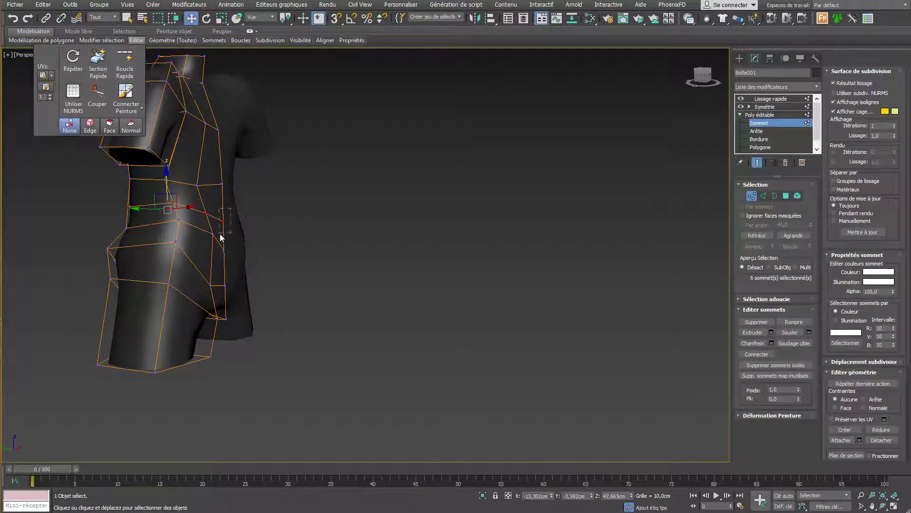
Adjust the side and waist vertices, raising one, lowering another and shifting four waist vertices sideways.
{"action": "left_click", "coordinate": [223, 221]}
{"action": "mouse_move", "coordinate": [225, 202]}
{"action": "left_mouse_down"}
{"action": "mouse_move", "coordinate": [223, 179]}
{"action": "mouse_move", "coordinate": [214, 223]}
{"action": "left_mouse_up"}
{"action": "left_click", "coordinate": [211, 234]}
{"action": "middle_click_drag", "start_coordinate": [214, 223], "coordinate": [243, 212], "text": "alt"}
{"action": "left_click_drag", "start_coordinate": [212, 264], "coordinate": [209, 265]}
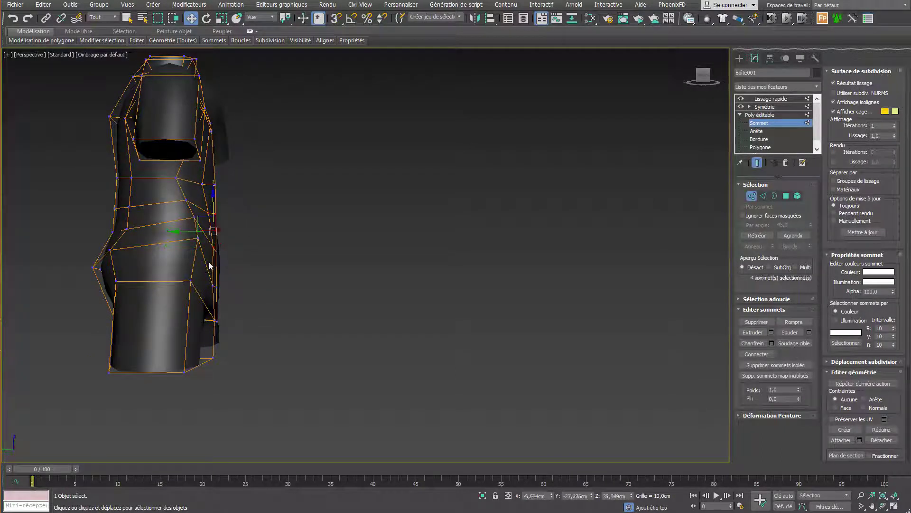
{"action": "left_click_drag", "start_coordinate": [191, 232], "coordinate": [198, 238]}
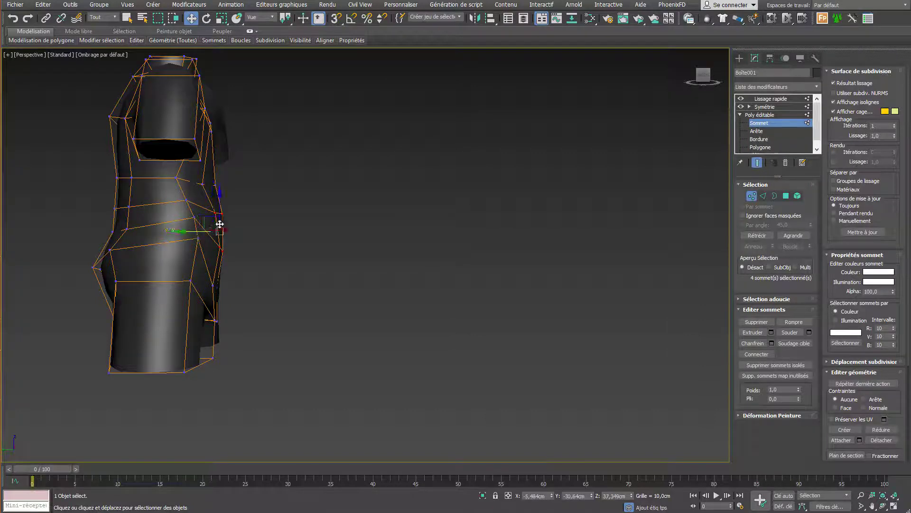
From the front, move a waist vertex across the width, then reshape an upper-torso side vertex.
{"action": "mouse_move", "coordinate": [218, 219]}
{"action": "middle_mouse_down", "text": "alt"}
{"action": "mouse_move", "coordinate": [130, 224]}
{"action": "mouse_move", "coordinate": [185, 234]}
{"action": "middle_mouse_up", "text": "alt"}
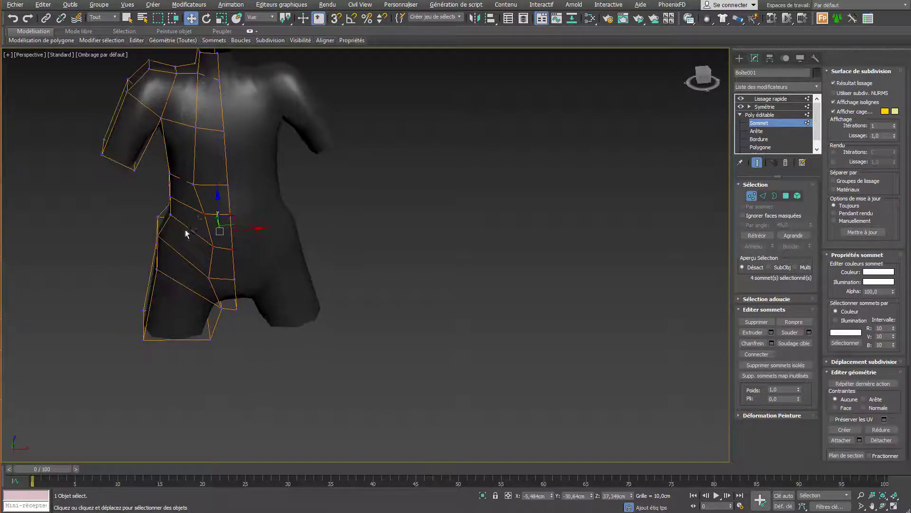
{"action": "left_click", "coordinate": [211, 246]}
{"action": "left_click_drag", "start_coordinate": [211, 247], "coordinate": [218, 248]}
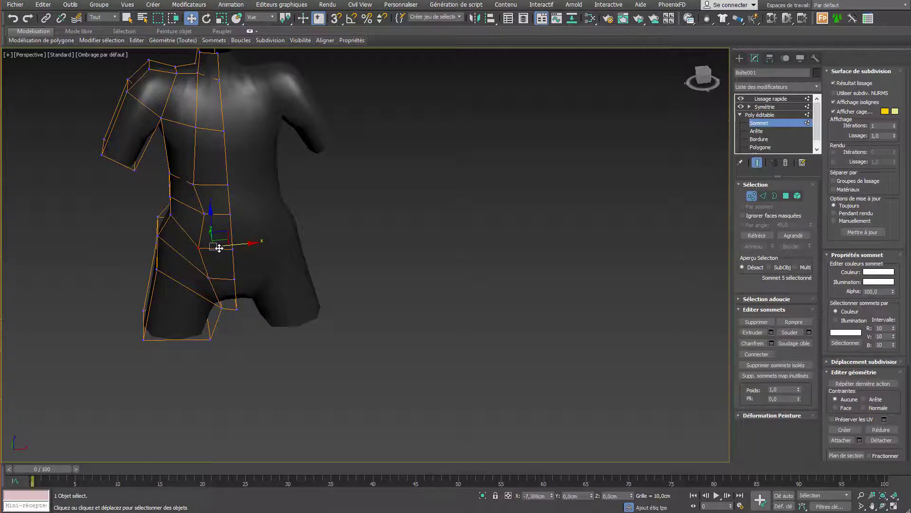
{"action": "mouse_move", "coordinate": [219, 248]}
{"action": "middle_mouse_down", "text": "alt"}
{"action": "mouse_move", "coordinate": [236, 218]}
{"action": "mouse_move", "coordinate": [272, 227]}
{"action": "mouse_move", "coordinate": [258, 198]}
{"action": "mouse_move", "coordinate": [242, 194]}
{"action": "middle_mouse_up", "text": "alt"}
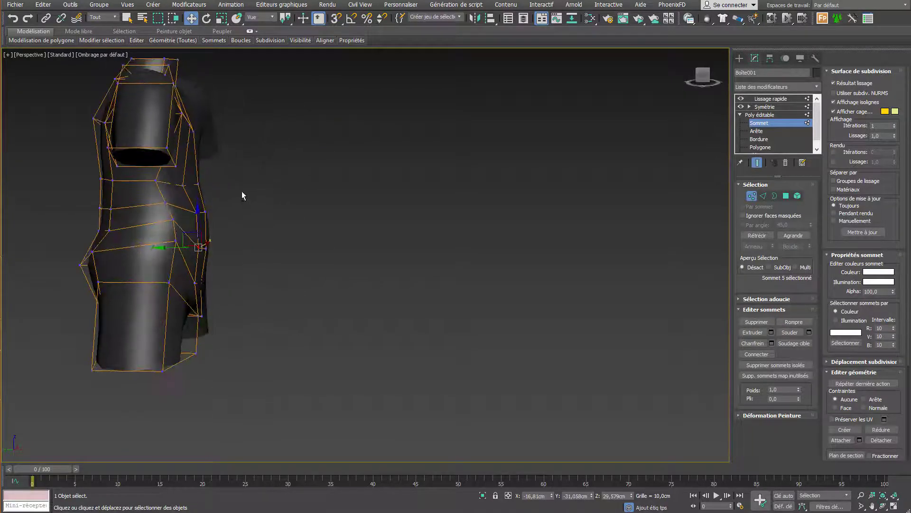
{"action": "left_click", "coordinate": [194, 192]}
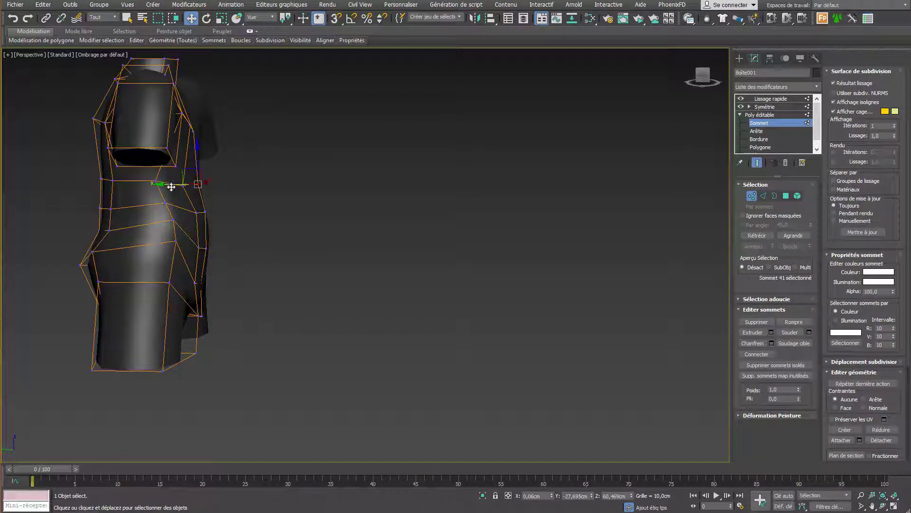
{"action": "left_click_drag", "start_coordinate": [166, 187], "coordinate": [194, 197]}
{"action": "middle_click_drag", "start_coordinate": [194, 197], "coordinate": [223, 205], "text": "alt"}
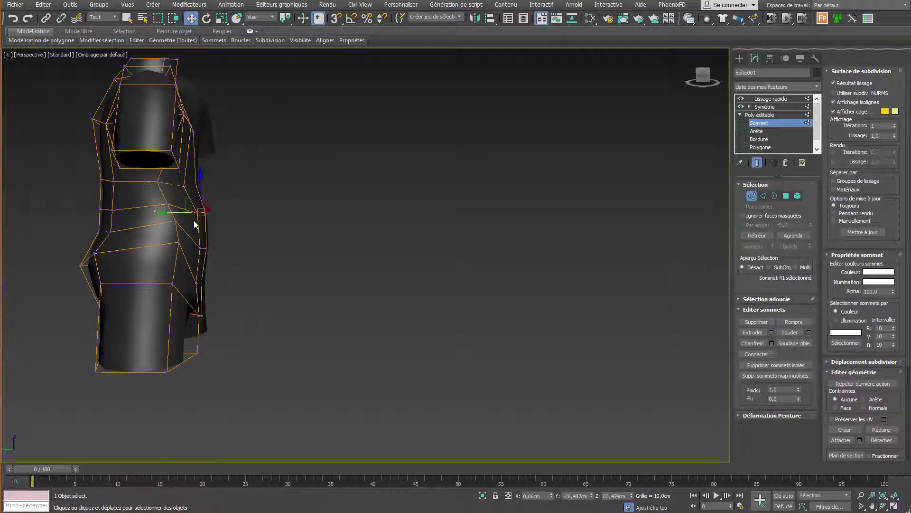
Raise two torso-side vertices and move a back-of-chest vertex up and outward.
{"action": "mouse_move", "coordinate": [195, 224]}
{"action": "left_mouse_down"}
{"action": "mouse_move", "coordinate": [204, 193]}
{"action": "mouse_move", "coordinate": [210, 232]}
{"action": "mouse_move", "coordinate": [199, 258]}
{"action": "left_mouse_up"}
{"action": "right_click", "coordinate": [209, 232]}
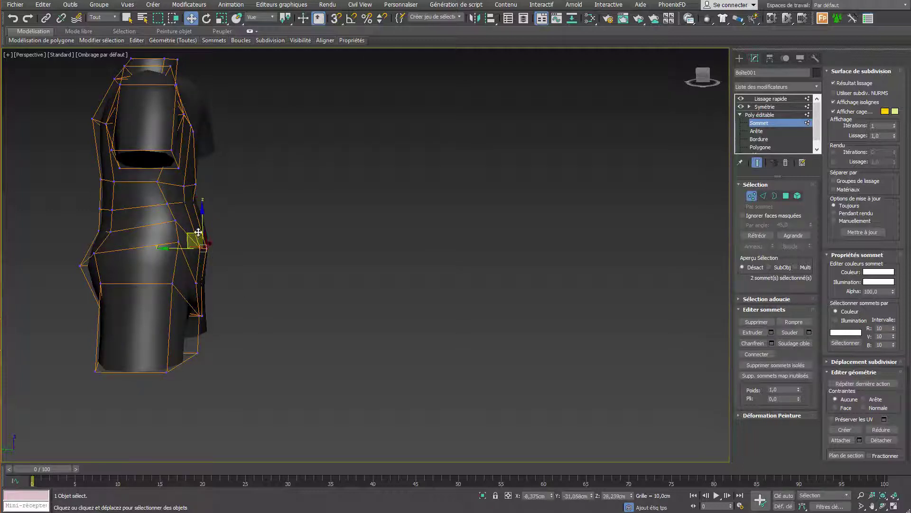
{"action": "left_click_drag", "start_coordinate": [204, 213], "coordinate": [203, 201]}
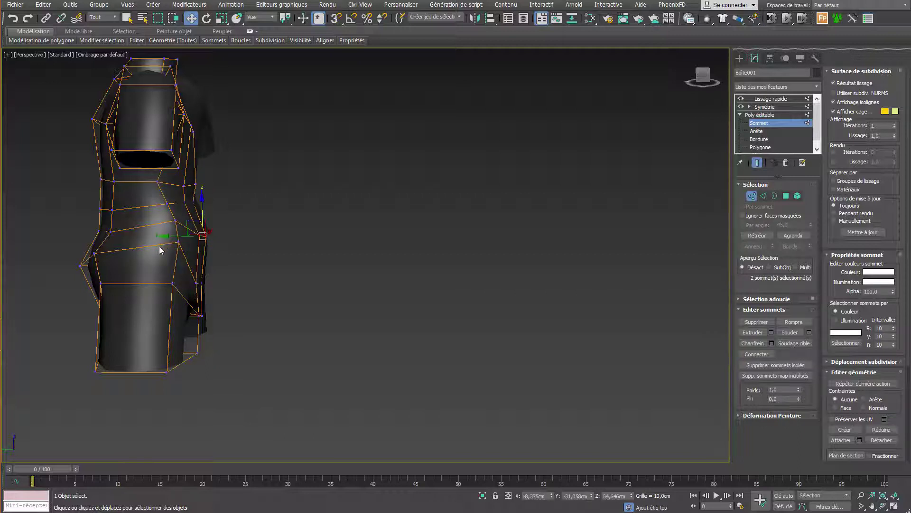
{"action": "left_click", "coordinate": [113, 211]}
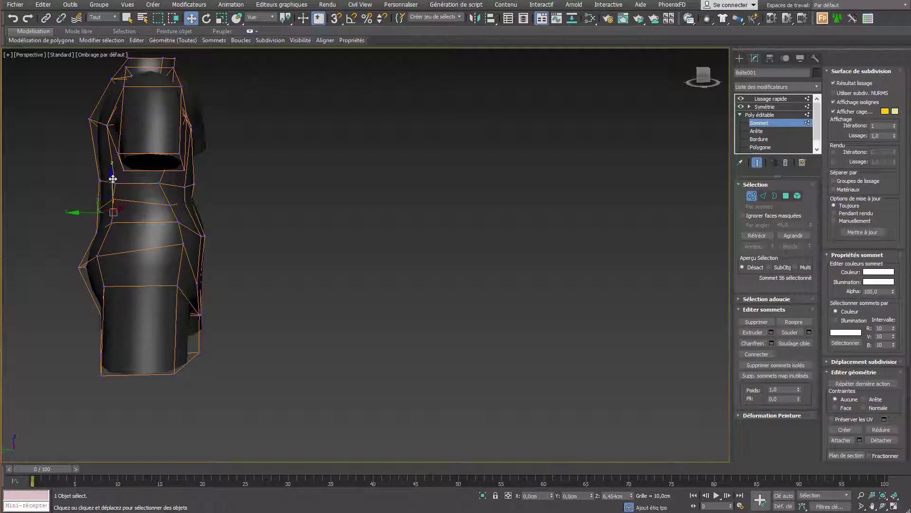
{"action": "mouse_move", "coordinate": [114, 191]}
{"action": "left_mouse_down"}
{"action": "mouse_move", "coordinate": [101, 217]}
{"action": "mouse_move", "coordinate": [96, 189]}
{"action": "mouse_move", "coordinate": [111, 184]}
{"action": "left_mouse_up"}
Select lower-torso and crotch vertices, viewing from a three-quarter angle.
{"action": "mouse_move", "coordinate": [80, 261]}
{"action": "middle_mouse_down", "text": "alt"}
{"action": "mouse_move", "coordinate": [153, 394]}
{"action": "mouse_move", "coordinate": [111, 391]}
{"action": "middle_mouse_up", "text": "alt"}
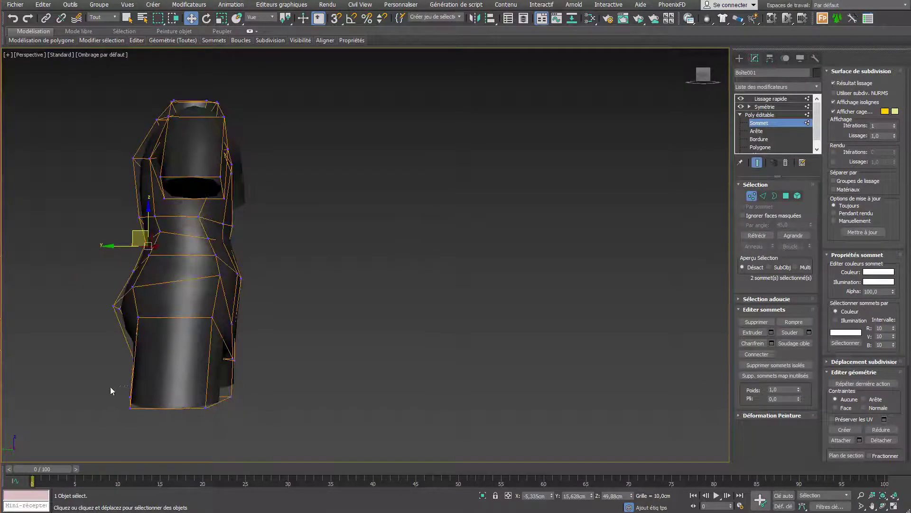
{"action": "left_click_drag", "start_coordinate": [143, 428], "coordinate": [141, 426]}
{"action": "mouse_move", "coordinate": [114, 411]}
{"action": "middle_mouse_down", "text": "alt"}
{"action": "mouse_move", "coordinate": [142, 407]}
{"action": "mouse_move", "coordinate": [160, 354]}
{"action": "mouse_move", "coordinate": [222, 385]}
{"action": "mouse_move", "coordinate": [219, 419]}
{"action": "mouse_move", "coordinate": [201, 382]}
{"action": "mouse_move", "coordinate": [88, 359]}
{"action": "middle_mouse_up", "text": "alt"}
{"action": "left_click", "coordinate": [87, 394]}
{"action": "mouse_move", "coordinate": [87, 393]}
{"action": "middle_mouse_down", "text": "alt"}
{"action": "mouse_move", "coordinate": [98, 380]}
{"action": "mouse_move", "coordinate": [115, 396]}
{"action": "mouse_move", "coordinate": [92, 389]}
{"action": "mouse_move", "coordinate": [138, 363]}
{"action": "middle_mouse_up", "text": "alt"}
Lower the hip vertices and adjust one along its depth to round the hips.
{"action": "left_click", "coordinate": [141, 338]}
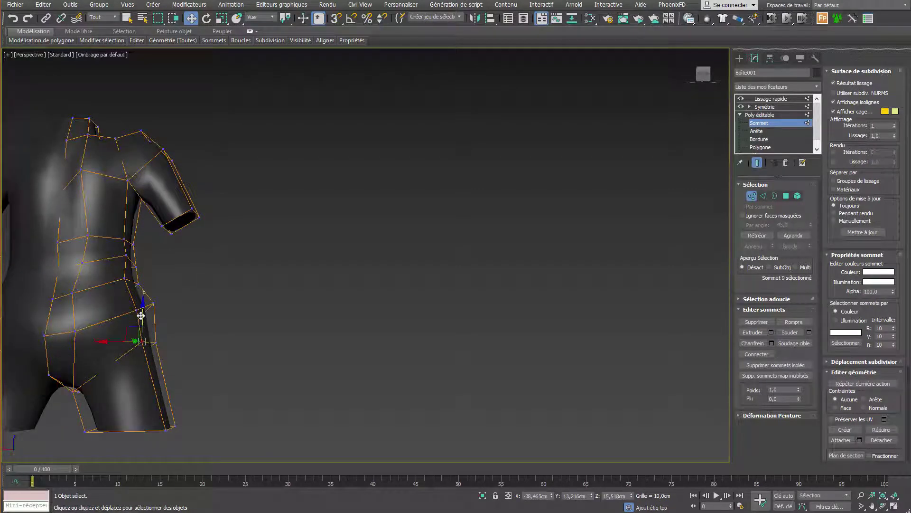
{"action": "left_click_drag", "start_coordinate": [141, 315], "coordinate": [141, 342]}
{"action": "middle_click_drag", "start_coordinate": [141, 342], "coordinate": [82, 339], "text": "alt"}
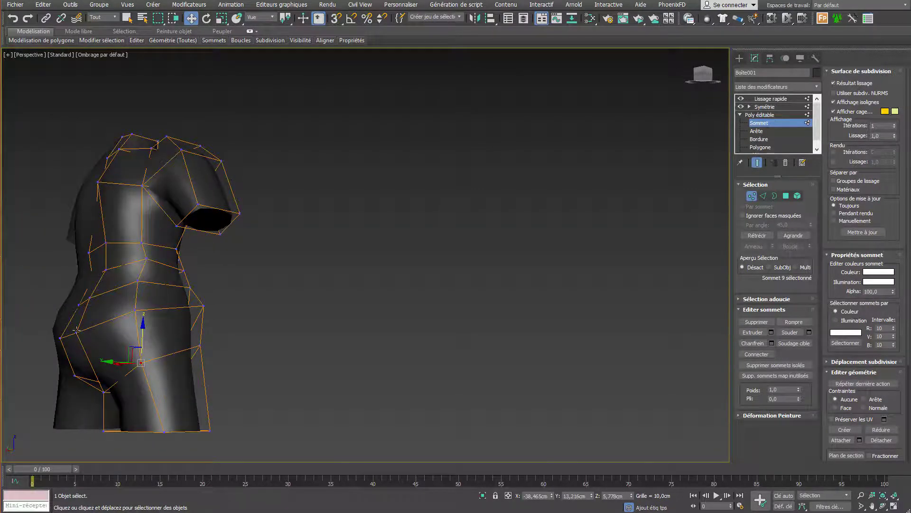
{"action": "left_click", "coordinate": [76, 330]}
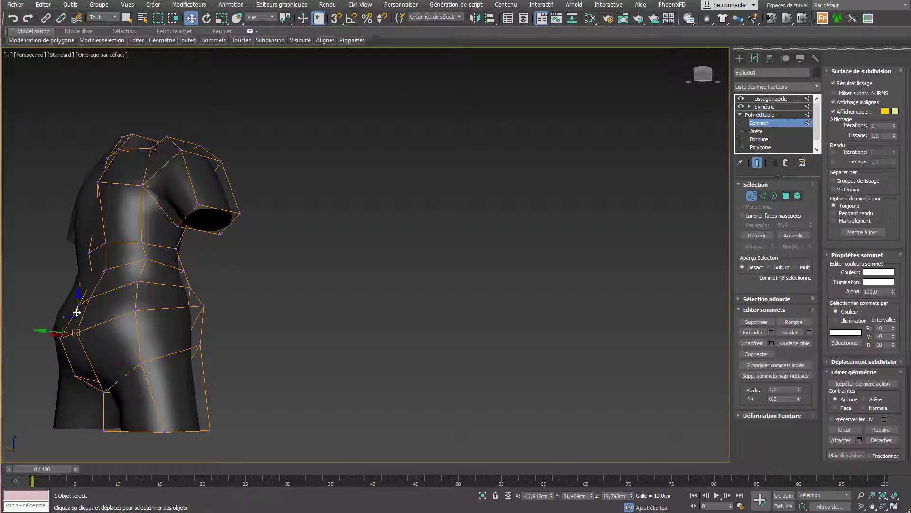
{"action": "mouse_move", "coordinate": [61, 335]}
{"action": "middle_mouse_down", "text": "alt"}
{"action": "mouse_move", "coordinate": [36, 370]}
{"action": "mouse_move", "coordinate": [91, 349]}
{"action": "mouse_move", "coordinate": [75, 315]}
{"action": "middle_mouse_up", "text": "alt"}
{"action": "left_click", "coordinate": [41, 350]}
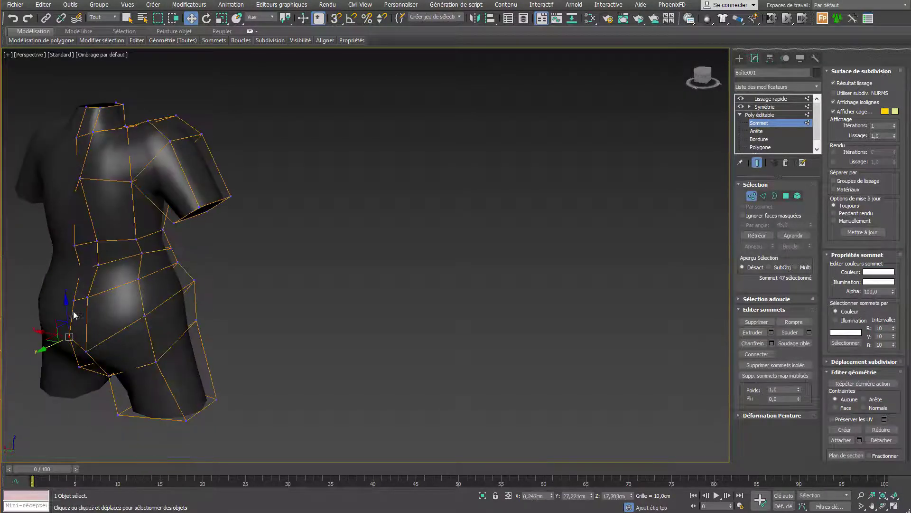
{"action": "mouse_move", "coordinate": [65, 316]}
{"action": "left_mouse_down"}
{"action": "mouse_move", "coordinate": [60, 350]}
{"action": "mouse_move", "coordinate": [46, 367]}
{"action": "left_mouse_up"}
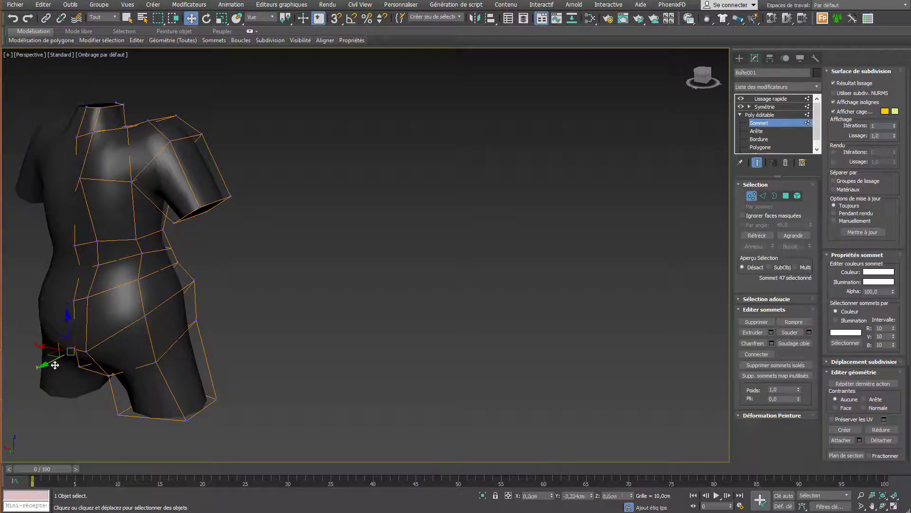
{"action": "mouse_move", "coordinate": [45, 367]}
{"action": "middle_mouse_down", "text": "alt"}
{"action": "mouse_move", "coordinate": [152, 329]}
{"action": "mouse_move", "coordinate": [156, 338]}
{"action": "middle_mouse_up", "text": "alt"}
Raise a crotch vertex and select the left crotch vertices.
{"action": "left_click", "coordinate": [163, 388]}
{"action": "left_click_drag", "start_coordinate": [163, 362], "coordinate": [162, 350]}
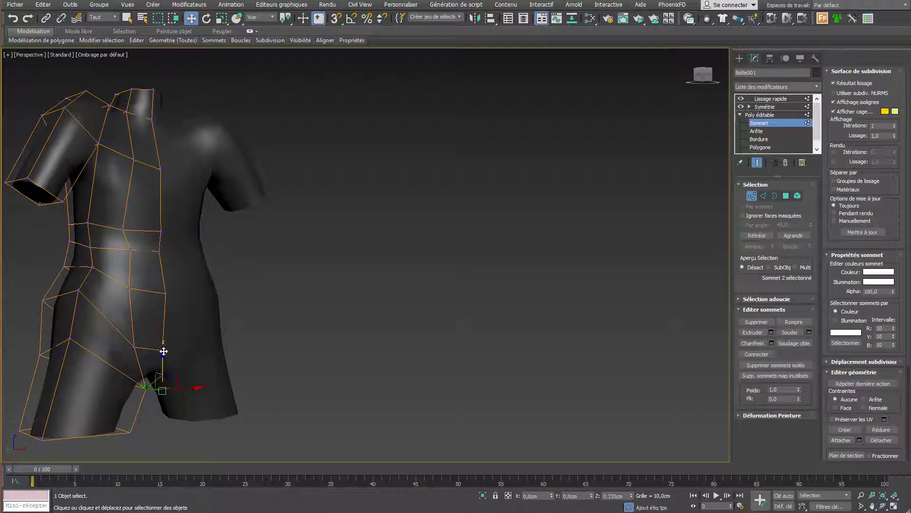
{"action": "mouse_move", "coordinate": [149, 394]}
{"action": "middle_mouse_down", "text": "alt"}
{"action": "mouse_move", "coordinate": [121, 392]}
{"action": "mouse_move", "coordinate": [155, 400]}
{"action": "middle_mouse_up", "text": "alt"}
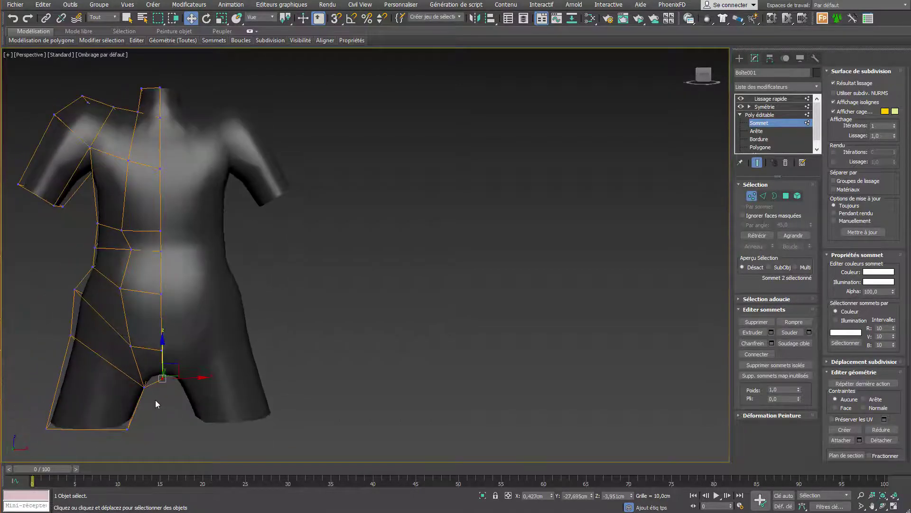
{"action": "mouse_move", "coordinate": [154, 398]}
{"action": "left_mouse_down"}
{"action": "mouse_move", "coordinate": [133, 369]}
{"action": "mouse_move", "coordinate": [152, 350]}
{"action": "mouse_move", "coordinate": [135, 345]}
{"action": "left_mouse_up"}
{"action": "left_click", "coordinate": [162, 350], "text": "ctrl"}
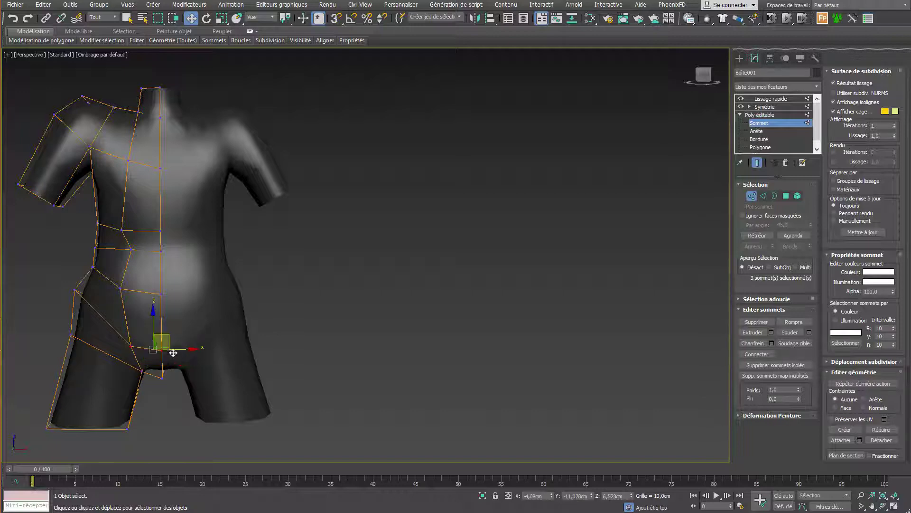
{"action": "middle_click_drag", "start_coordinate": [174, 350], "coordinate": [204, 356], "text": "alt"}
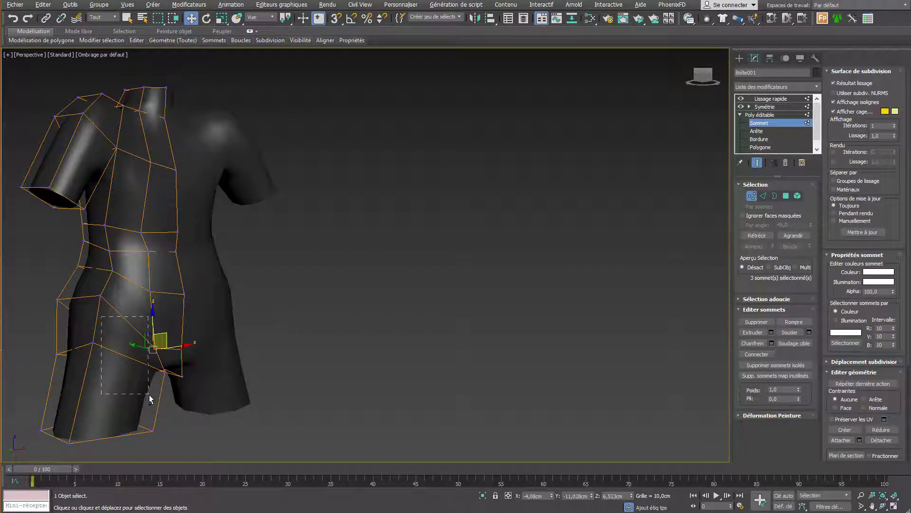
Raise two groin vertices and shift a hip vertex sideways to lift the leg openings.
{"action": "left_click_drag", "start_coordinate": [149, 394], "coordinate": [150, 395]}
{"action": "left_click_drag", "start_coordinate": [169, 319], "coordinate": [170, 303]}
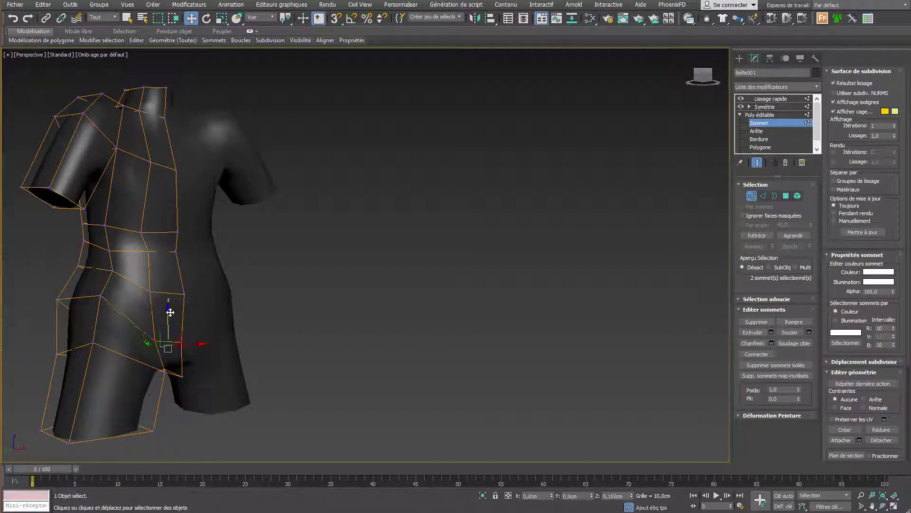
{"action": "middle_click_drag", "start_coordinate": [170, 303], "coordinate": [205, 322], "text": "alt"}
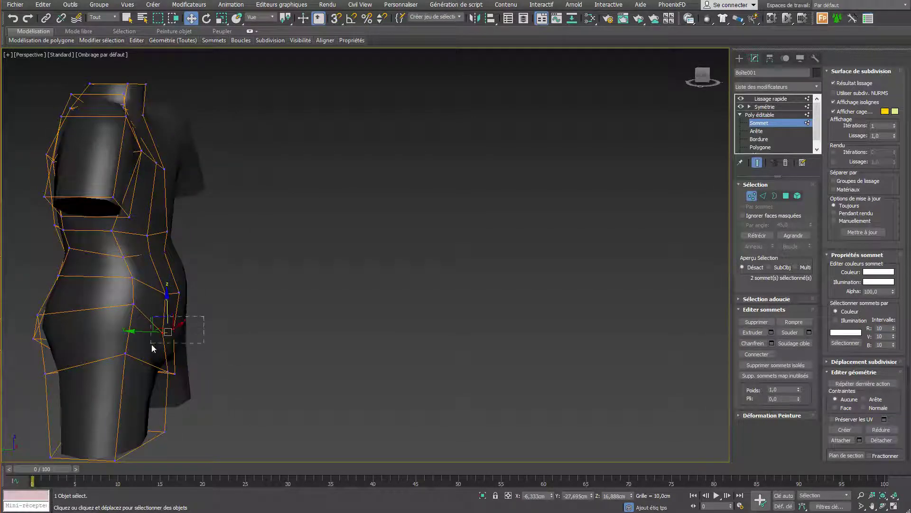
{"action": "mouse_move", "coordinate": [172, 371]}
{"action": "left_mouse_down"}
{"action": "mouse_move", "coordinate": [138, 371]}
{"action": "mouse_move", "coordinate": [160, 372]}
{"action": "left_mouse_up"}
{"action": "mouse_move", "coordinate": [225, 302]}
{"action": "middle_mouse_down"}
{"action": "mouse_move", "coordinate": [277, 321]}
{"action": "mouse_move", "coordinate": [206, 320]}
{"action": "mouse_move", "coordinate": [214, 272]}
{"action": "middle_mouse_up"}
Pull two waist vertices inward and move an upper waist vertex up and outward.
{"action": "scroll", "coordinate": [214, 272], "scroll_direction": "up", "scroll_amount": 3}
{"action": "scroll", "coordinate": [210, 280], "scroll_direction": "up", "scroll_amount": 2}
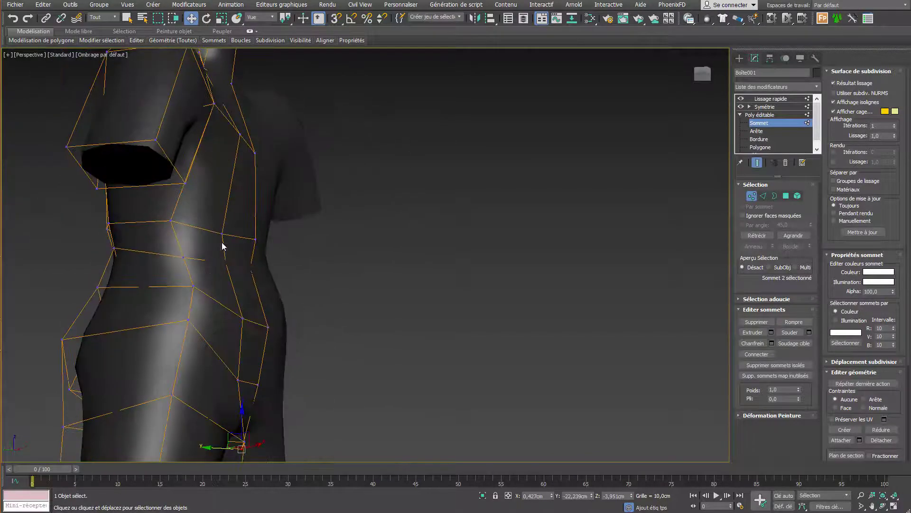
{"action": "left_click", "coordinate": [194, 286]}
{"action": "left_click_drag", "start_coordinate": [176, 285], "coordinate": [160, 286]}
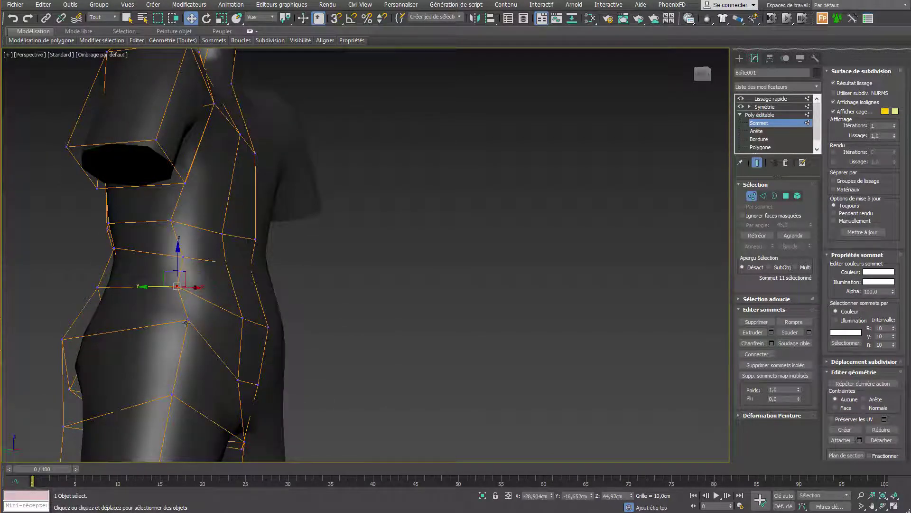
{"action": "left_click_drag", "start_coordinate": [186, 321], "coordinate": [180, 320]}
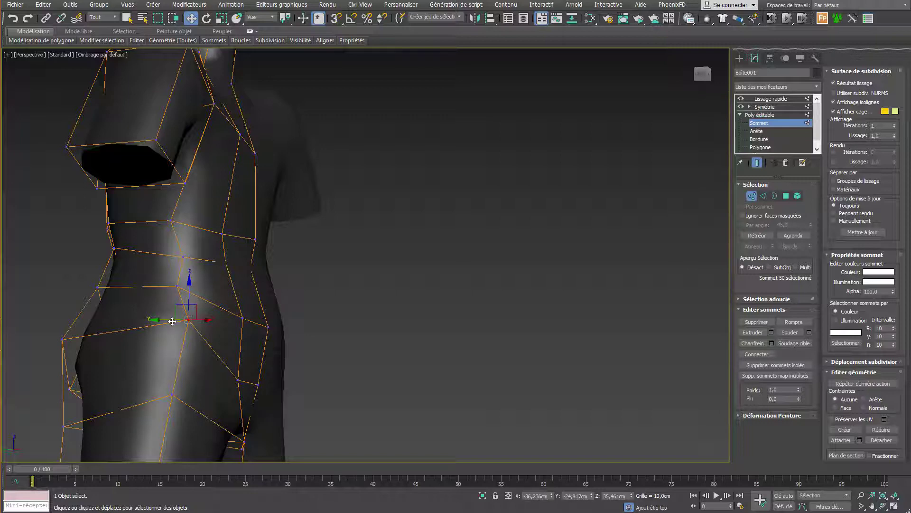
{"action": "left_click", "coordinate": [170, 221]}
{"action": "left_click_drag", "start_coordinate": [165, 211], "coordinate": [179, 208]}
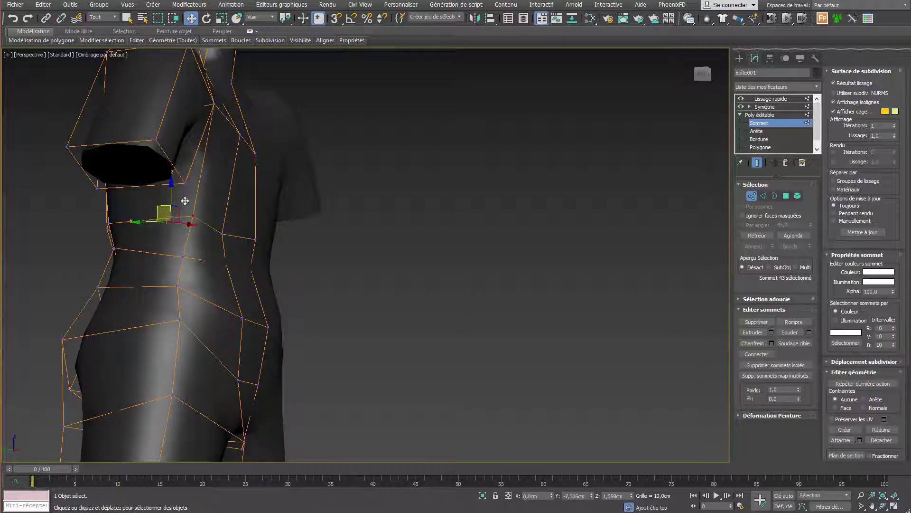
Move a pair of waist vertices, then pull two lower side vertices down and outward.
{"action": "left_click", "coordinate": [223, 233], "text": "ctrl"}
{"action": "middle_click_drag", "start_coordinate": [266, 224], "coordinate": [270, 253], "text": "alt"}
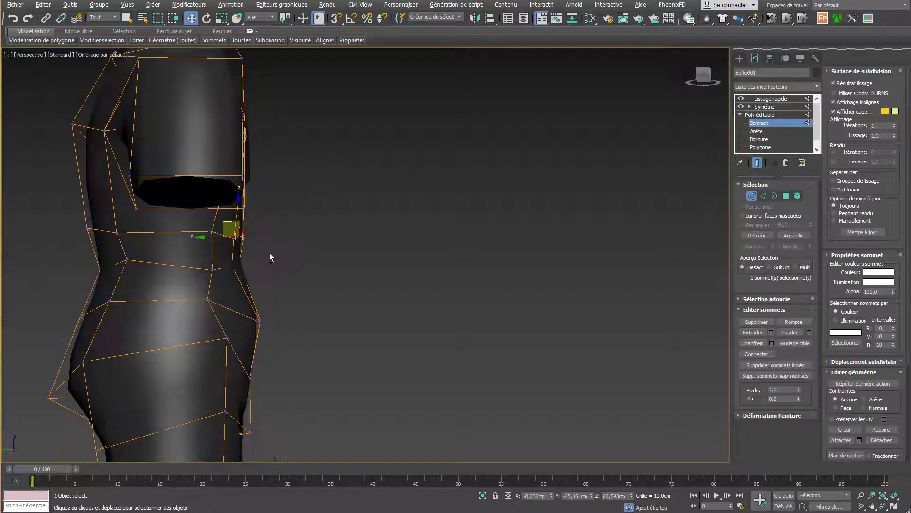
{"action": "left_click_drag", "start_coordinate": [238, 216], "coordinate": [259, 220]}
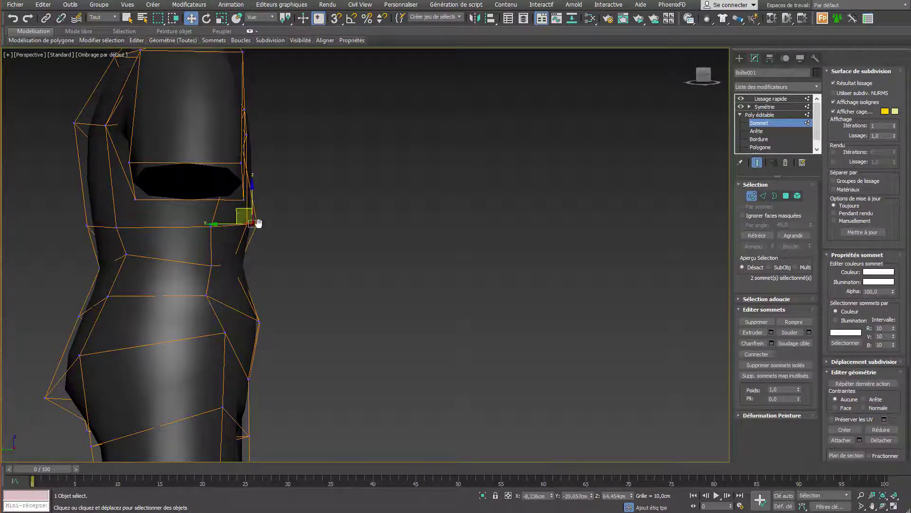
{"action": "middle_click_drag", "start_coordinate": [258, 219], "coordinate": [267, 260], "text": "alt"}
{"action": "left_click_drag", "start_coordinate": [271, 250], "coordinate": [225, 282]}
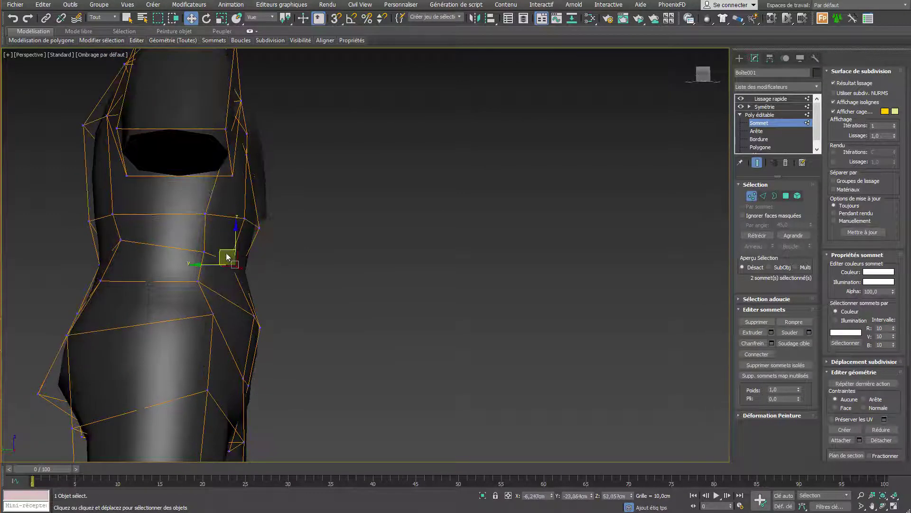
{"action": "left_click_drag", "start_coordinate": [239, 242], "coordinate": [258, 291]}
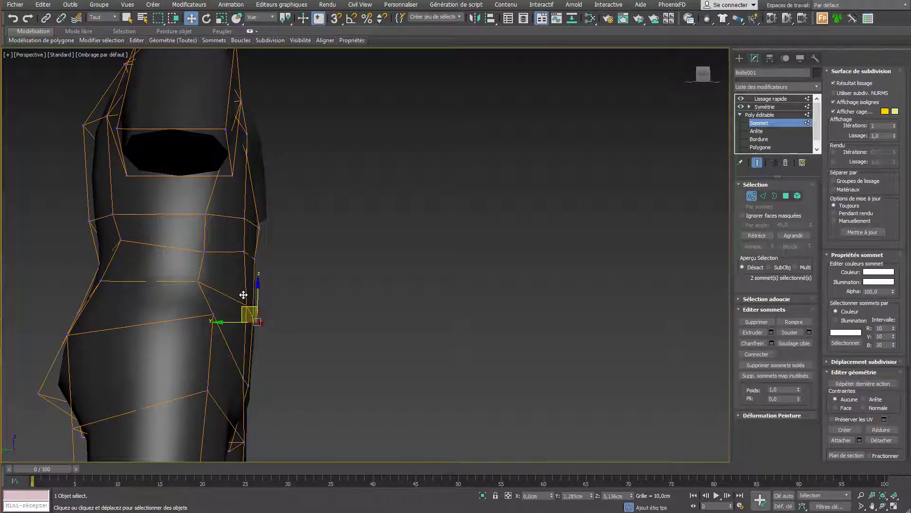
{"action": "middle_click_drag", "start_coordinate": [254, 297], "coordinate": [199, 307], "text": "alt"}
From the front, move the waist-edge vertices to narrow the waist.
{"action": "scroll", "coordinate": [231, 260], "scroll_direction": "up", "scroll_amount": 2}
{"action": "left_click", "coordinate": [235, 252]}
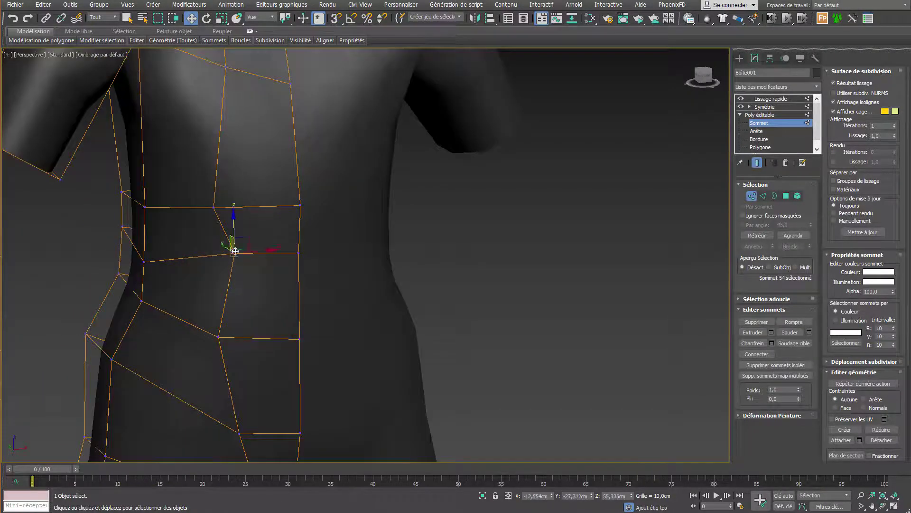
{"action": "middle_click_drag", "start_coordinate": [209, 209], "coordinate": [172, 217], "text": "alt"}
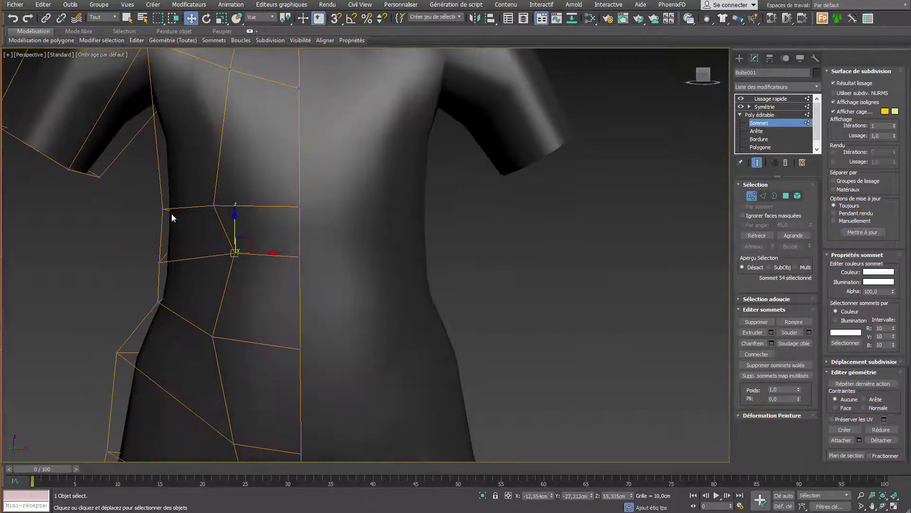
{"action": "left_click_drag", "start_coordinate": [186, 274], "coordinate": [187, 273]}
{"action": "mouse_move", "coordinate": [195, 240]}
{"action": "left_mouse_down"}
{"action": "mouse_move", "coordinate": [207, 240]}
{"action": "mouse_move", "coordinate": [194, 211]}
{"action": "left_mouse_up"}
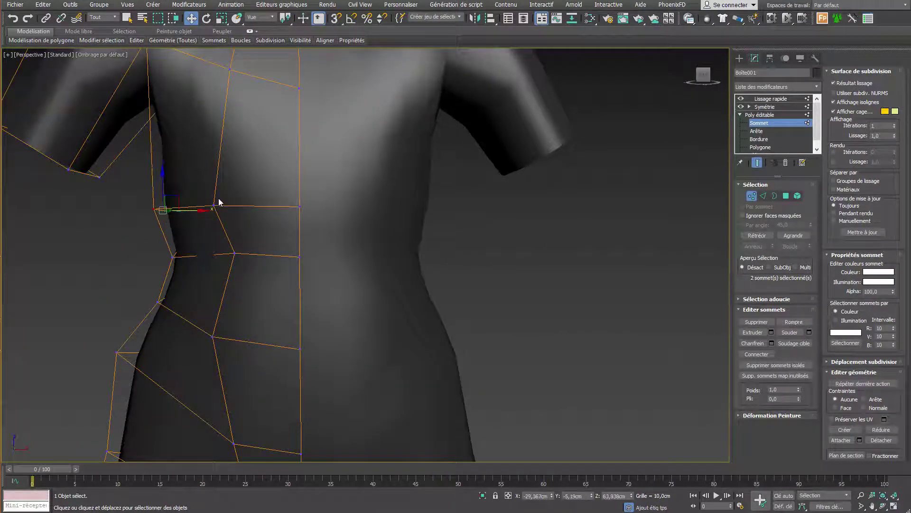
Pull a chest vertex upward.
{"action": "left_click", "coordinate": [213, 205]}
{"action": "middle_click_drag", "start_coordinate": [213, 205], "coordinate": [230, 153], "text": "alt"}
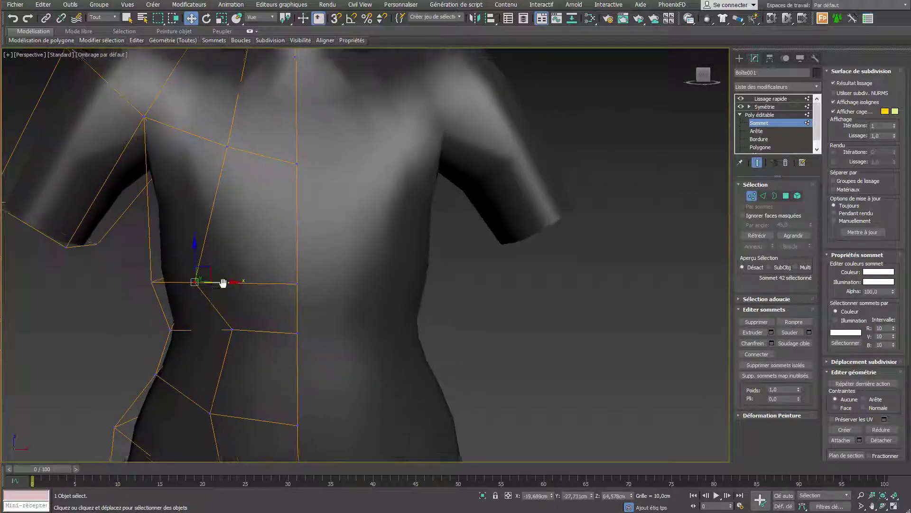
{"action": "left_click", "coordinate": [230, 150]}
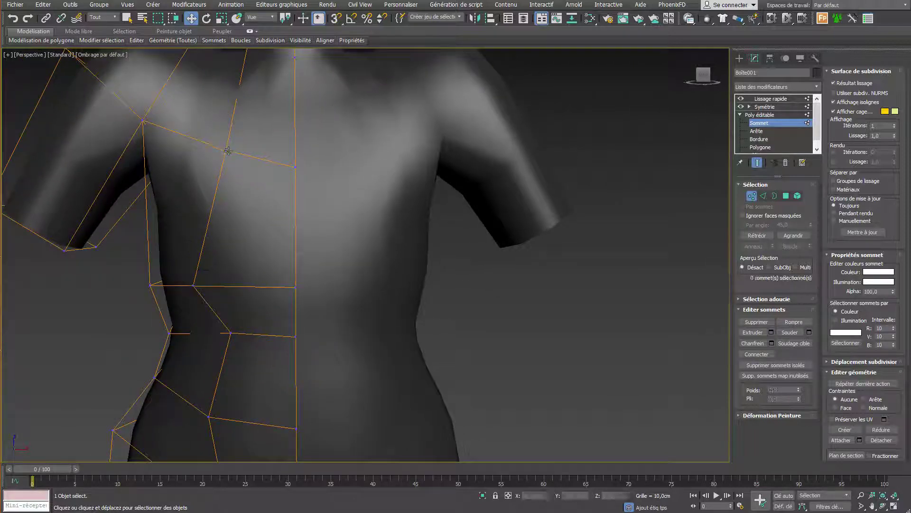
{"action": "left_click_drag", "start_coordinate": [232, 143], "coordinate": [230, 138]}
{"action": "middle_click_drag", "start_coordinate": [229, 147], "coordinate": [263, 185], "text": "alt"}
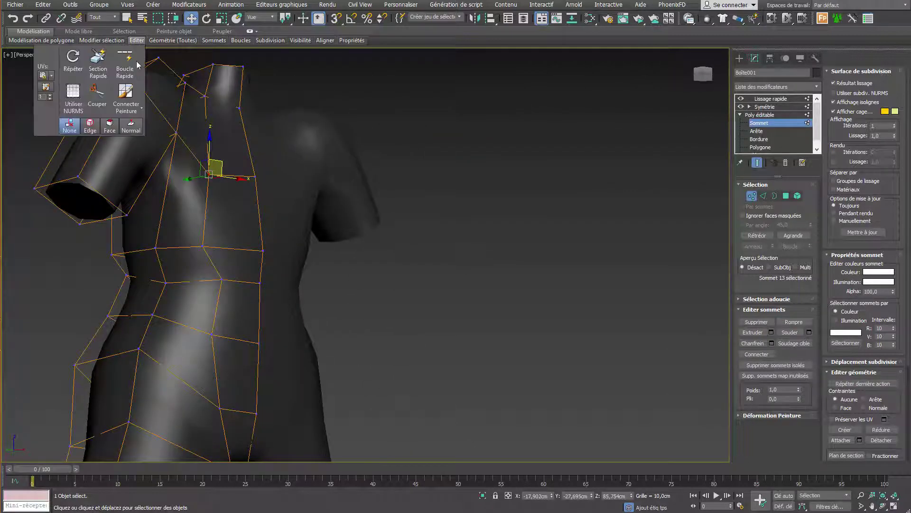
Cut new edges across the chest.
{"action": "left_click", "coordinate": [125, 61]}
{"action": "left_click", "coordinate": [209, 211]}
{"action": "right_click", "coordinate": [211, 218]}
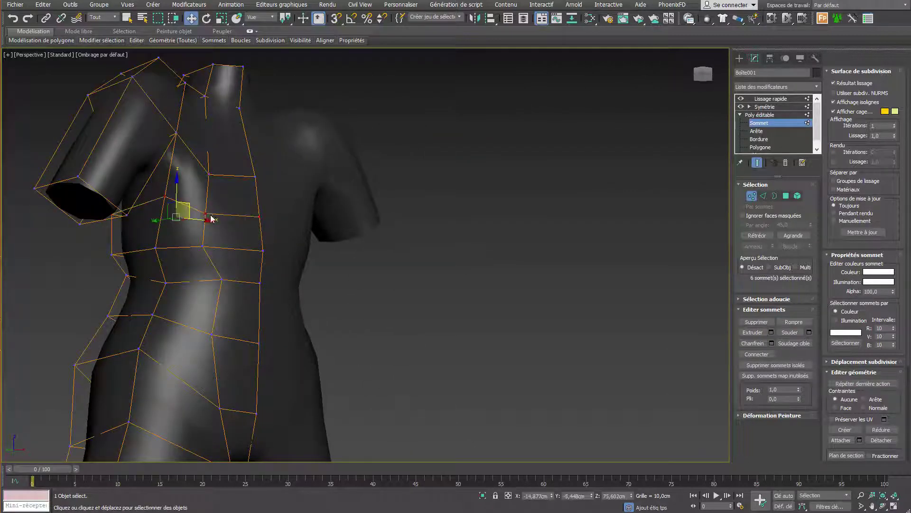
{"action": "left_click", "coordinate": [205, 212]}
{"action": "mouse_move", "coordinate": [205, 212]}
{"action": "middle_mouse_down", "text": "alt"}
{"action": "mouse_move", "coordinate": [230, 229]}
{"action": "mouse_move", "coordinate": [207, 196]}
{"action": "mouse_move", "coordinate": [240, 199]}
{"action": "mouse_move", "coordinate": [203, 198]}
{"action": "mouse_move", "coordinate": [187, 234]}
{"action": "mouse_move", "coordinate": [250, 157]}
{"action": "mouse_move", "coordinate": [209, 179]}
{"action": "mouse_move", "coordinate": [263, 149]}
{"action": "middle_mouse_up", "text": "alt"}
Move a chest vertex back and sideways, and push a torso-side vertex outward.
{"action": "left_click", "coordinate": [232, 165]}
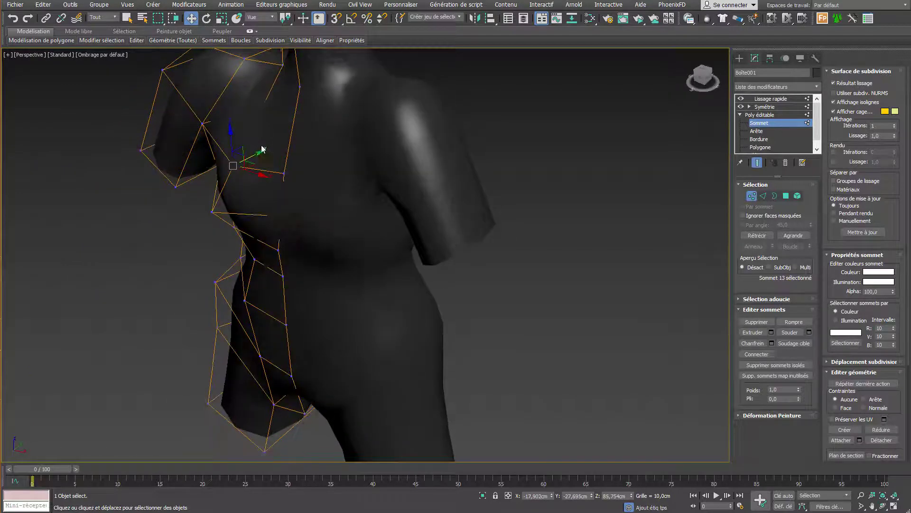
{"action": "mouse_move", "coordinate": [256, 155]}
{"action": "left_mouse_down"}
{"action": "mouse_move", "coordinate": [251, 179]}
{"action": "mouse_move", "coordinate": [265, 189]}
{"action": "left_mouse_up"}
{"action": "mouse_move", "coordinate": [265, 189]}
{"action": "middle_mouse_down", "text": "alt"}
{"action": "mouse_move", "coordinate": [289, 150]}
{"action": "mouse_move", "coordinate": [335, 189]}
{"action": "mouse_move", "coordinate": [295, 207]}
{"action": "mouse_move", "coordinate": [294, 240]}
{"action": "mouse_move", "coordinate": [260, 216]}
{"action": "mouse_move", "coordinate": [227, 250]}
{"action": "mouse_move", "coordinate": [189, 260]}
{"action": "middle_mouse_up", "text": "alt"}
{"action": "left_click", "coordinate": [265, 215]}
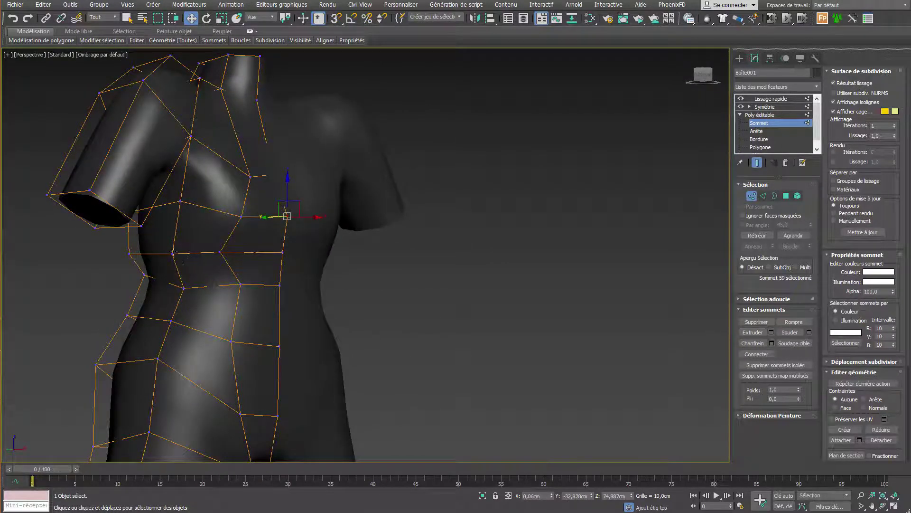
{"action": "left_click", "coordinate": [173, 254]}
{"action": "left_click_drag", "start_coordinate": [189, 253], "coordinate": [203, 252]}
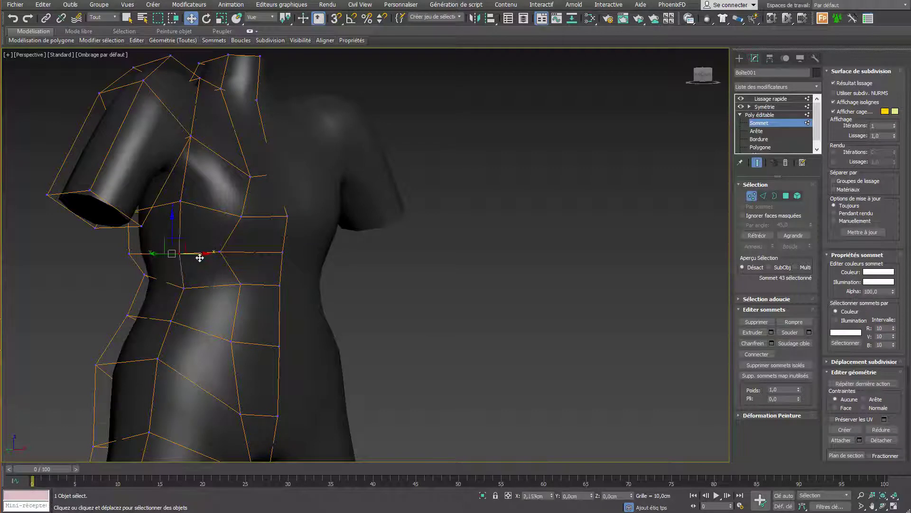
Nudge a shoulder vertex inward, viewed from above.
{"action": "left_click", "coordinate": [183, 202]}
{"action": "middle_click_drag", "start_coordinate": [183, 201], "coordinate": [185, 148], "text": "alt"}
{"action": "left_click_drag", "start_coordinate": [197, 213], "coordinate": [203, 216]}
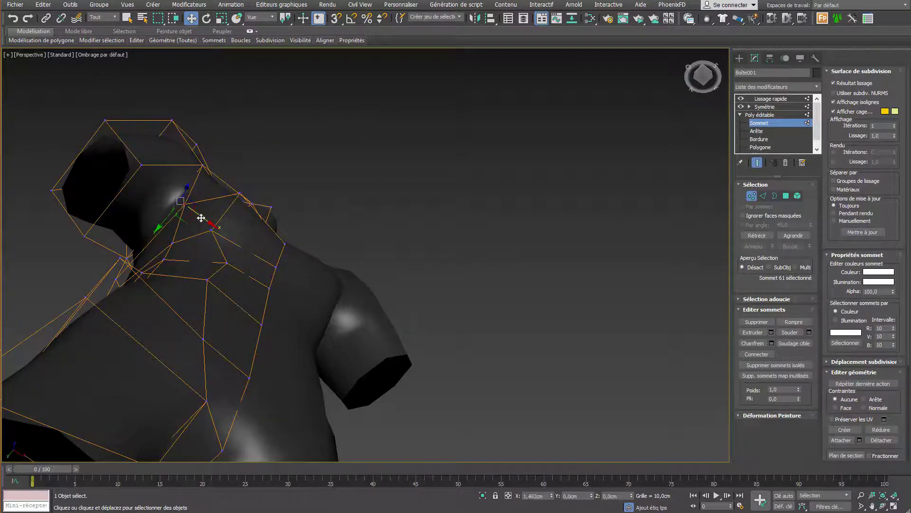
{"action": "mouse_move", "coordinate": [203, 215]}
{"action": "middle_mouse_down", "text": "alt"}
{"action": "mouse_move", "coordinate": [251, 235]}
{"action": "mouse_move", "coordinate": [272, 300]}
{"action": "mouse_move", "coordinate": [161, 294]}
{"action": "mouse_move", "coordinate": [97, 348]}
{"action": "mouse_move", "coordinate": [162, 197]}
{"action": "mouse_move", "coordinate": [122, 101]}
{"action": "middle_mouse_up", "text": "alt"}
Raise three shoulder vertices.
{"action": "left_click_drag", "start_coordinate": [104, 84], "coordinate": [157, 135]}
{"action": "mouse_move", "coordinate": [158, 135]}
{"action": "middle_mouse_down"}
{"action": "mouse_move", "coordinate": [219, 198]}
{"action": "mouse_move", "coordinate": [212, 169]}
{"action": "middle_mouse_up"}
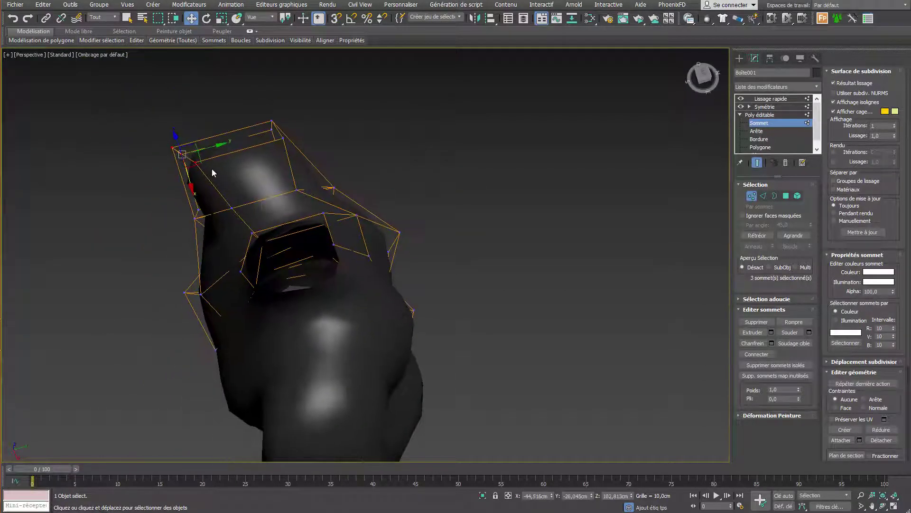
{"action": "left_click_drag", "start_coordinate": [203, 160], "coordinate": [256, 135]}
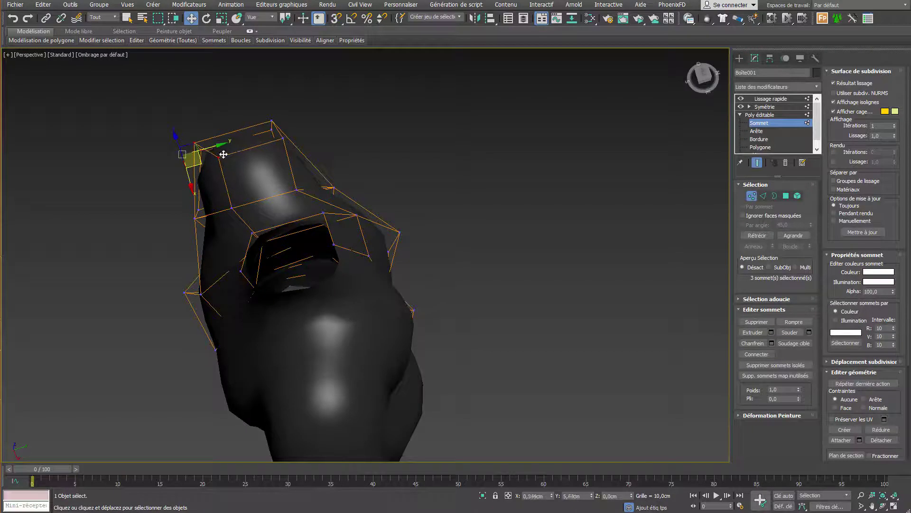
{"action": "mouse_move", "coordinate": [246, 122]}
{"action": "left_mouse_down"}
{"action": "mouse_move", "coordinate": [287, 142]}
{"action": "mouse_move", "coordinate": [312, 137]}
{"action": "left_mouse_up"}
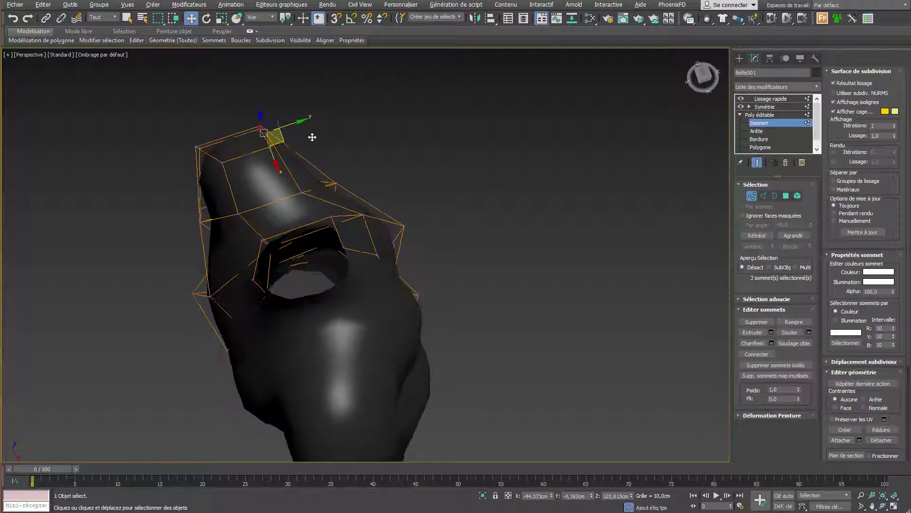
{"action": "mouse_move", "coordinate": [312, 138]}
{"action": "middle_mouse_down", "text": "alt"}
{"action": "mouse_move", "coordinate": [431, 78]}
{"action": "mouse_move", "coordinate": [370, 160]}
{"action": "middle_mouse_up", "text": "alt"}
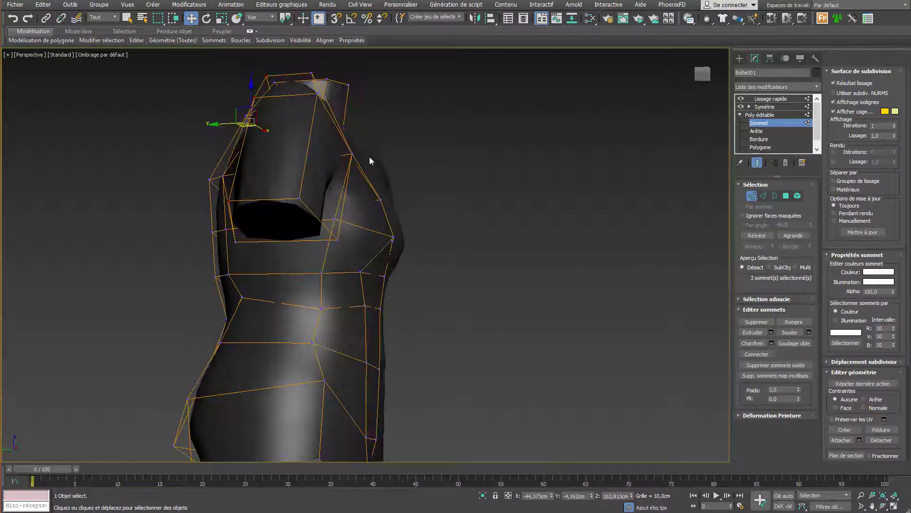
Pull a shoulder vertex back, push the armpit chest vertex in, and lower two shoulder vertices.
{"action": "left_click", "coordinate": [351, 154]}
{"action": "left_click_drag", "start_coordinate": [346, 153], "coordinate": [334, 221]}
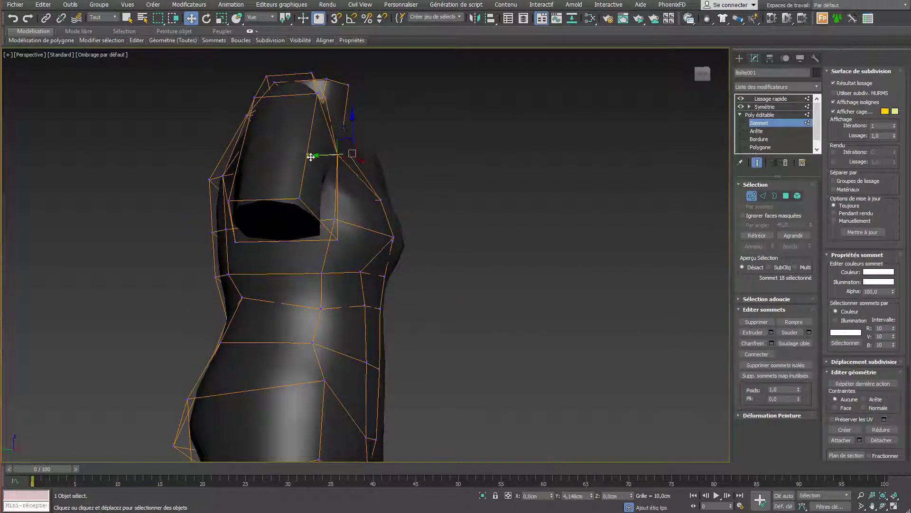
{"action": "left_click", "coordinate": [338, 239]}
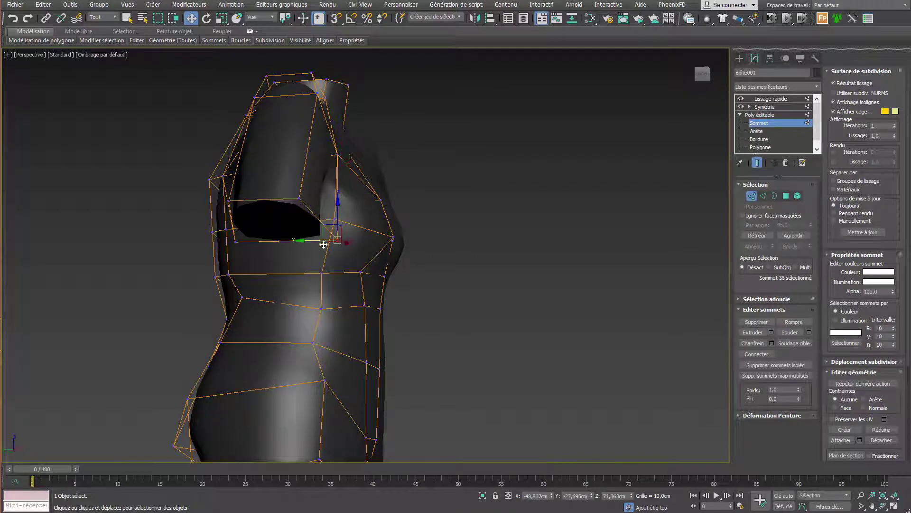
{"action": "left_click_drag", "start_coordinate": [317, 240], "coordinate": [254, 247]}
{"action": "mouse_move", "coordinate": [255, 247]}
{"action": "middle_mouse_down", "text": "alt"}
{"action": "mouse_move", "coordinate": [224, 231]}
{"action": "mouse_move", "coordinate": [173, 263]}
{"action": "mouse_move", "coordinate": [284, 244]}
{"action": "mouse_move", "coordinate": [267, 124]}
{"action": "middle_mouse_up", "text": "alt"}
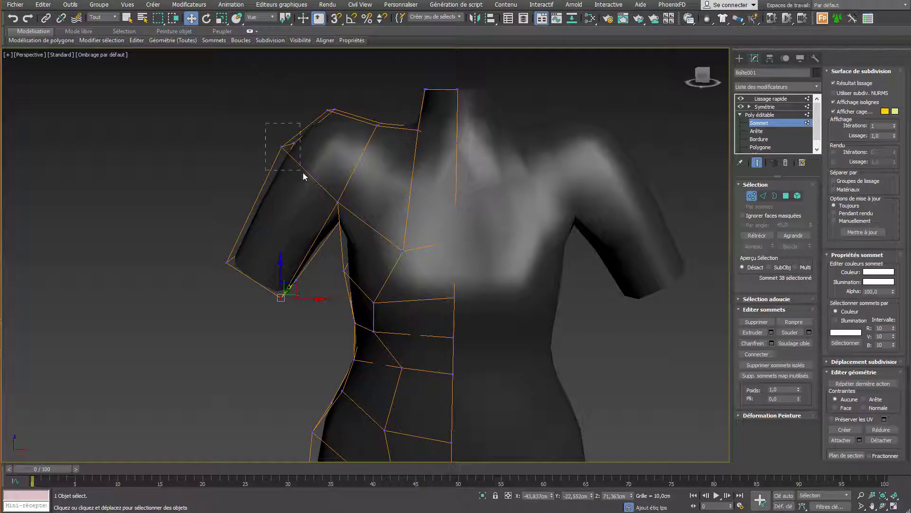
{"action": "left_click_drag", "start_coordinate": [303, 176], "coordinate": [302, 173]}
{"action": "mouse_move", "coordinate": [307, 138]}
{"action": "left_mouse_down"}
{"action": "mouse_move", "coordinate": [315, 156]}
{"action": "mouse_move", "coordinate": [352, 89]}
{"action": "mouse_move", "coordinate": [343, 113]}
{"action": "mouse_move", "coordinate": [382, 112]}
{"action": "left_mouse_up"}
{"action": "middle_click_drag", "start_coordinate": [427, 118], "coordinate": [456, 169], "text": "alt"}
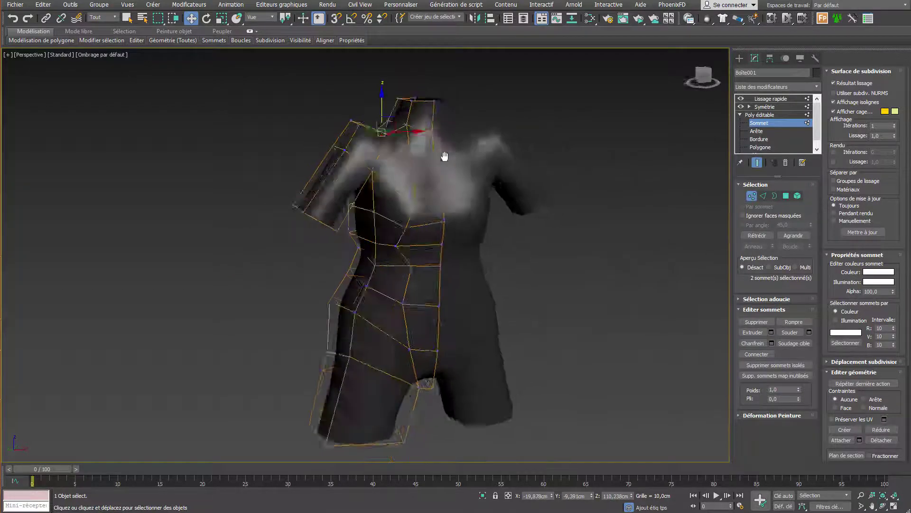
Raise a chest vertex slightly to project the chest.
{"action": "left_click", "coordinate": [432, 201]}
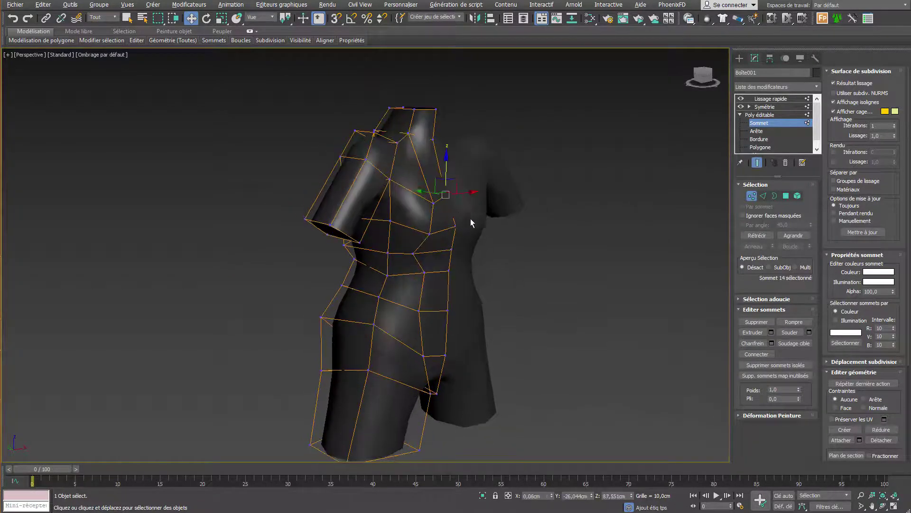
{"action": "middle_click_drag", "start_coordinate": [471, 218], "coordinate": [452, 173], "text": "alt"}
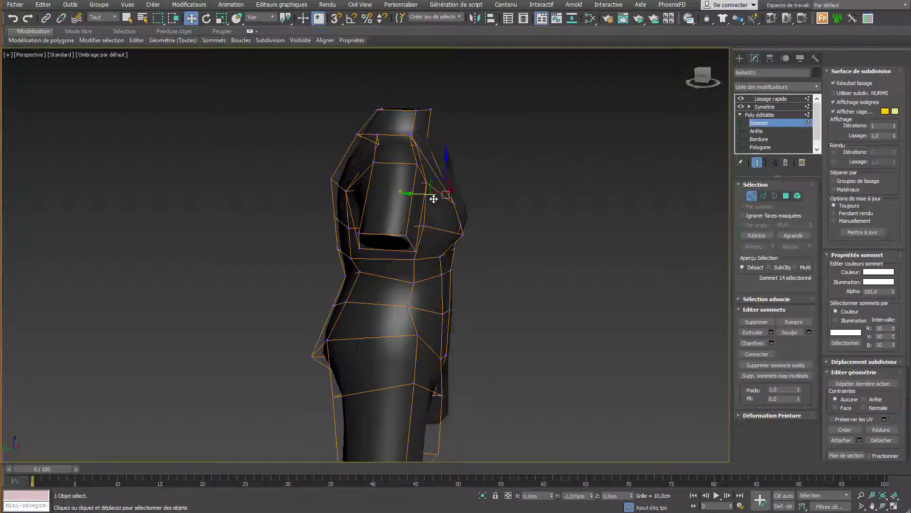
{"action": "left_click_drag", "start_coordinate": [434, 196], "coordinate": [435, 201]}
{"action": "middle_click_drag", "start_coordinate": [434, 201], "coordinate": [451, 162], "text": "alt"}
{"action": "left_click_drag", "start_coordinate": [451, 169], "coordinate": [452, 150]}
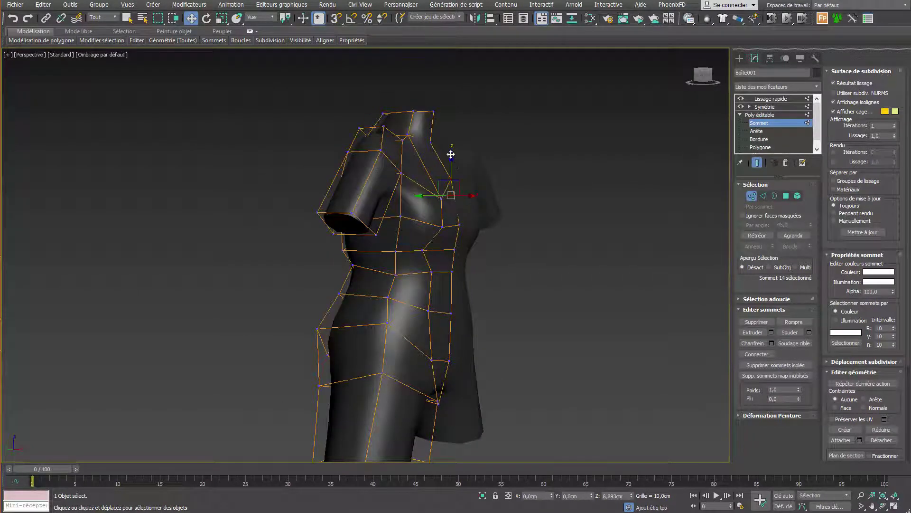
{"action": "mouse_move", "coordinate": [451, 150]}
{"action": "middle_mouse_down", "text": "alt"}
{"action": "mouse_move", "coordinate": [448, 141]}
{"action": "mouse_move", "coordinate": [476, 124]}
{"action": "middle_mouse_up", "text": "alt"}
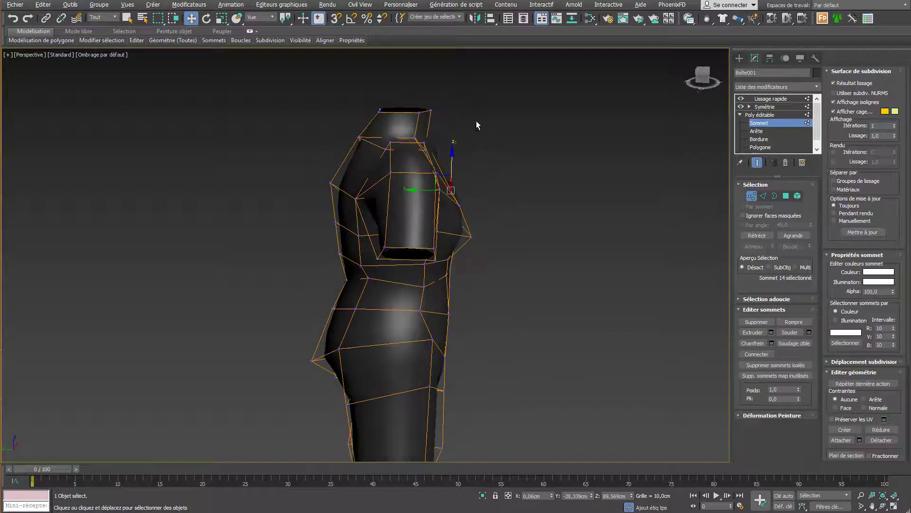
Shift the top neck vertices to the right, then clear the selection.
{"action": "middle_click_drag", "start_coordinate": [337, 127], "coordinate": [343, 127], "text": "alt"}
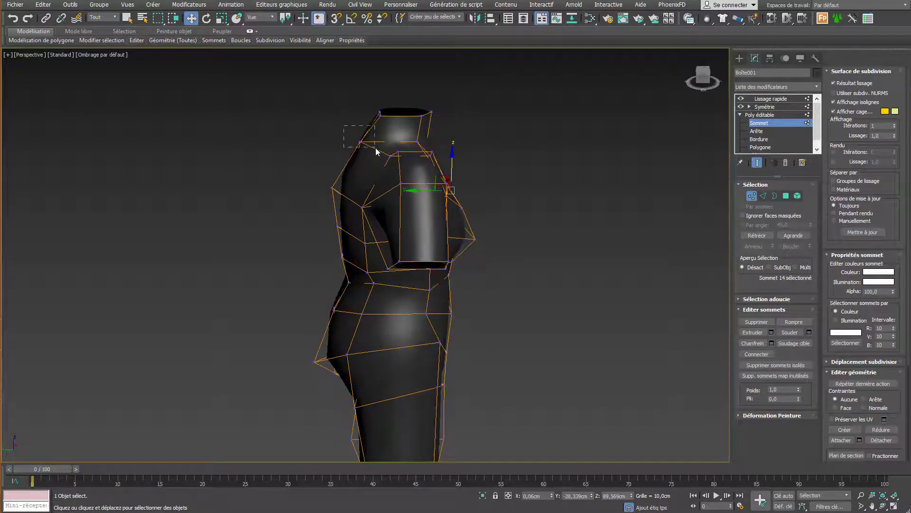
{"action": "left_click_drag", "start_coordinate": [375, 148], "coordinate": [346, 143]}
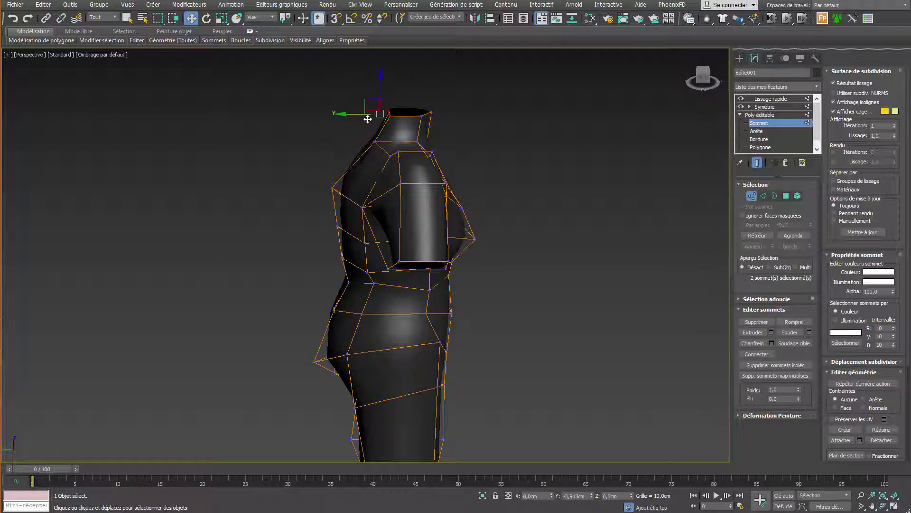
{"action": "left_click_drag", "start_coordinate": [379, 113], "coordinate": [389, 112]}
{"action": "left_click", "coordinate": [444, 115]}
{"action": "mouse_move", "coordinate": [443, 115]}
{"action": "middle_mouse_down", "text": "alt"}
{"action": "mouse_move", "coordinate": [433, 112]}
{"action": "mouse_move", "coordinate": [427, 126]}
{"action": "mouse_move", "coordinate": [435, 191]}
{"action": "middle_mouse_up", "text": "alt"}
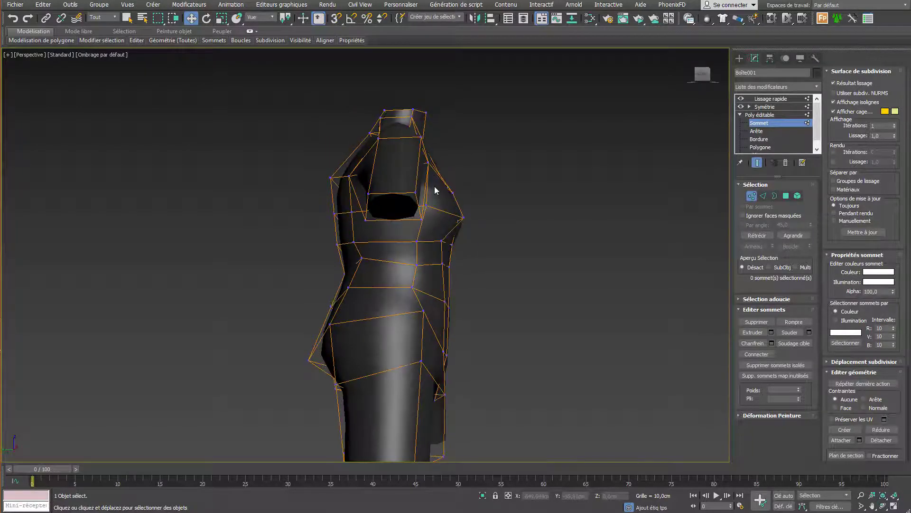
In the Left view, raise the 36 upper-torso vertices.
{"action": "key", "text": "l"}
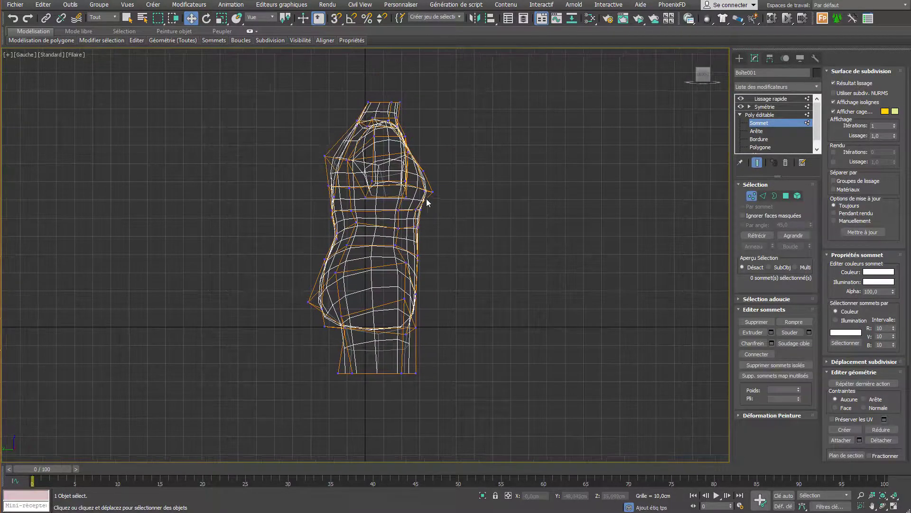
{"action": "left_click_drag", "start_coordinate": [461, 208], "coordinate": [468, 218]}
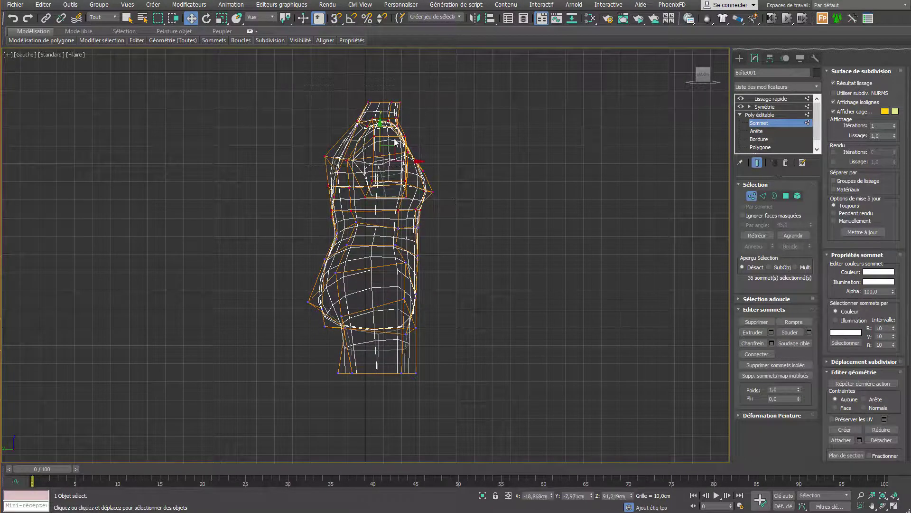
{"action": "left_click_drag", "start_coordinate": [378, 141], "coordinate": [379, 127]}
{"action": "middle_click_drag", "start_coordinate": [434, 192], "coordinate": [437, 203]}
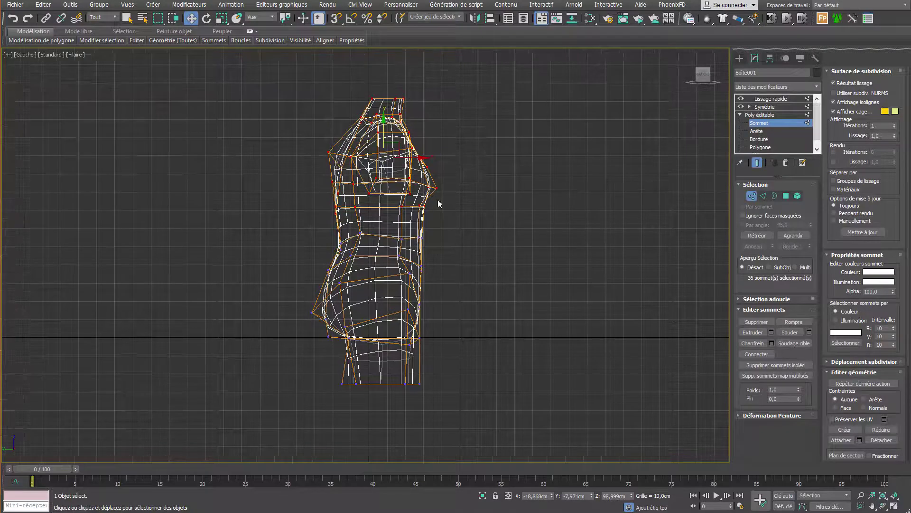
Push six back-edge vertices right along X and move three waist vertices right and up.
{"action": "left_click_drag", "start_coordinate": [297, 121], "coordinate": [326, 187]}
{"action": "left_click_drag", "start_coordinate": [343, 235], "coordinate": [344, 233]}
{"action": "left_click_drag", "start_coordinate": [352, 189], "coordinate": [370, 191]}
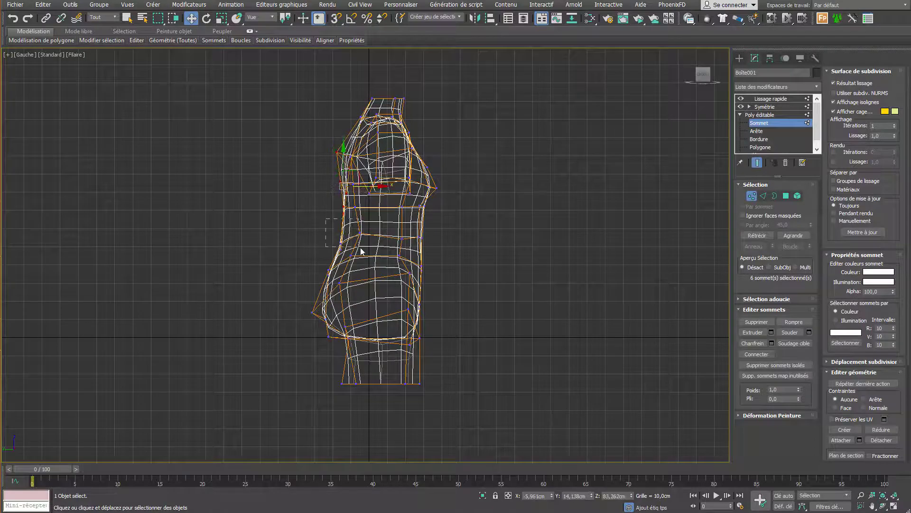
{"action": "left_click_drag", "start_coordinate": [367, 255], "coordinate": [358, 231]}
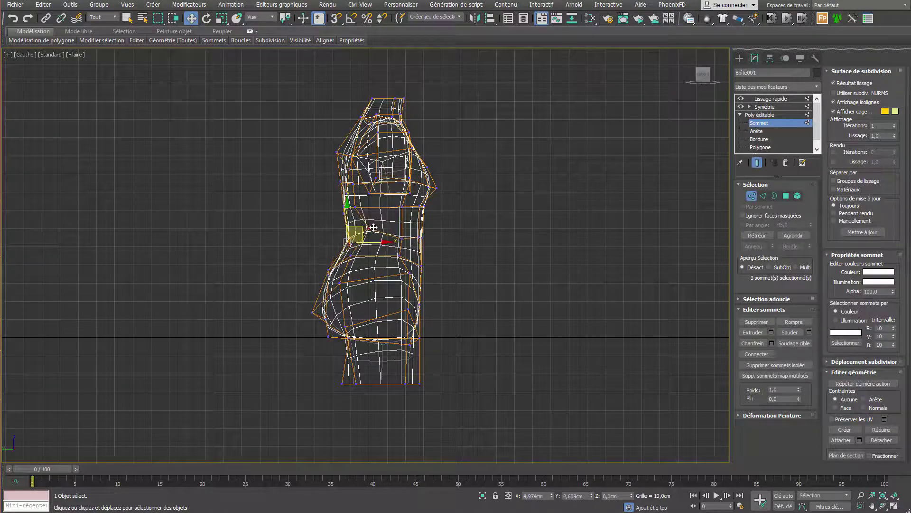
Reshape the lower hip bulge and slant the bottom edge of the leg.
{"action": "left_click_drag", "start_coordinate": [339, 277], "coordinate": [343, 245]}
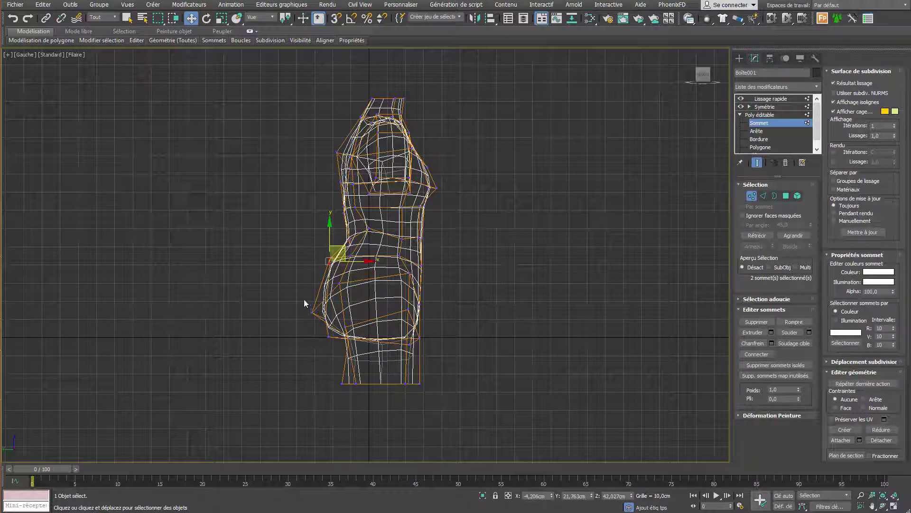
{"action": "left_click_drag", "start_coordinate": [304, 302], "coordinate": [334, 348]}
{"action": "left_click_drag", "start_coordinate": [337, 318], "coordinate": [335, 307]}
{"action": "left_click_drag", "start_coordinate": [372, 387], "coordinate": [351, 381]}
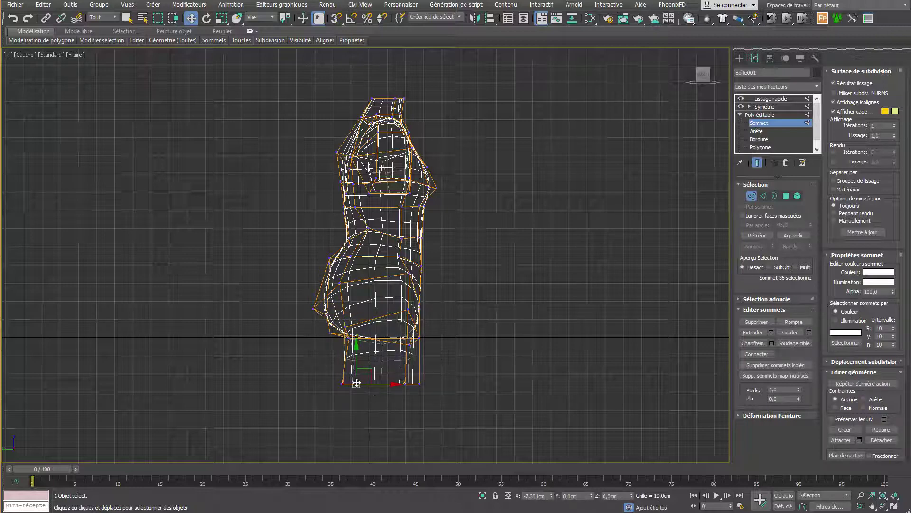
{"action": "mouse_move", "coordinate": [333, 370]}
{"action": "left_mouse_down", "text": "ctrl"}
{"action": "mouse_move", "coordinate": [374, 403]}
{"action": "mouse_move", "coordinate": [397, 393]}
{"action": "left_mouse_up", "text": "ctrl"}
Shift a right-side leg vertex to the right, then clear the selection.
{"action": "left_click", "coordinate": [420, 339]}
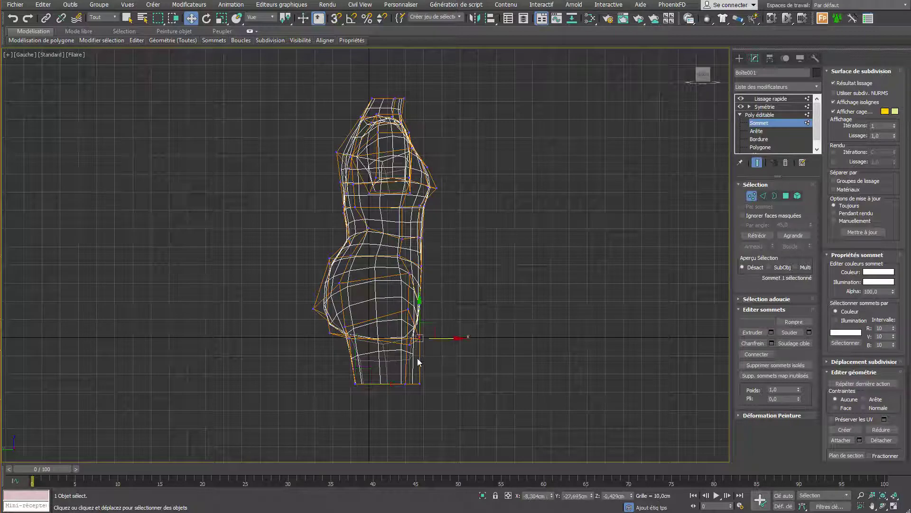
{"action": "left_click_drag", "start_coordinate": [437, 338], "coordinate": [446, 339]}
{"action": "left_click_drag", "start_coordinate": [398, 377], "coordinate": [437, 393]}
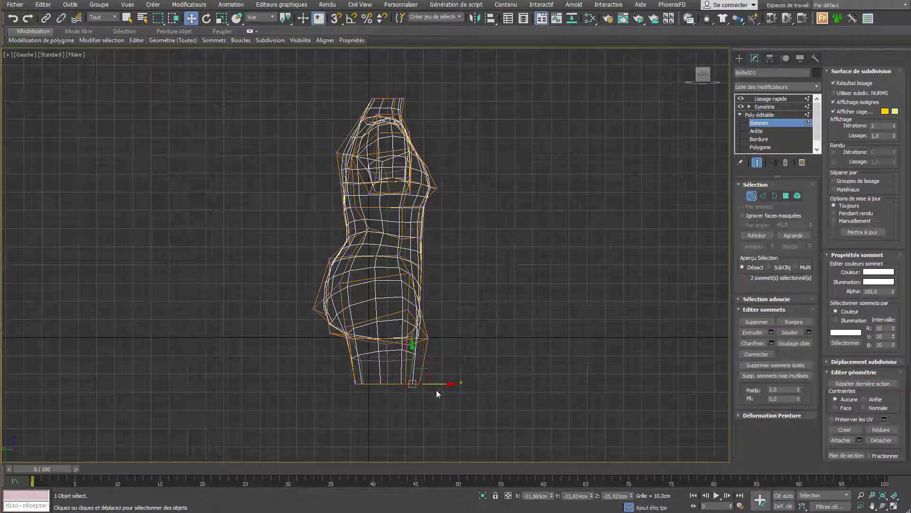
{"action": "left_click", "coordinate": [439, 336]}
{"action": "middle_click_drag", "start_coordinate": [446, 241], "coordinate": [446, 275]}
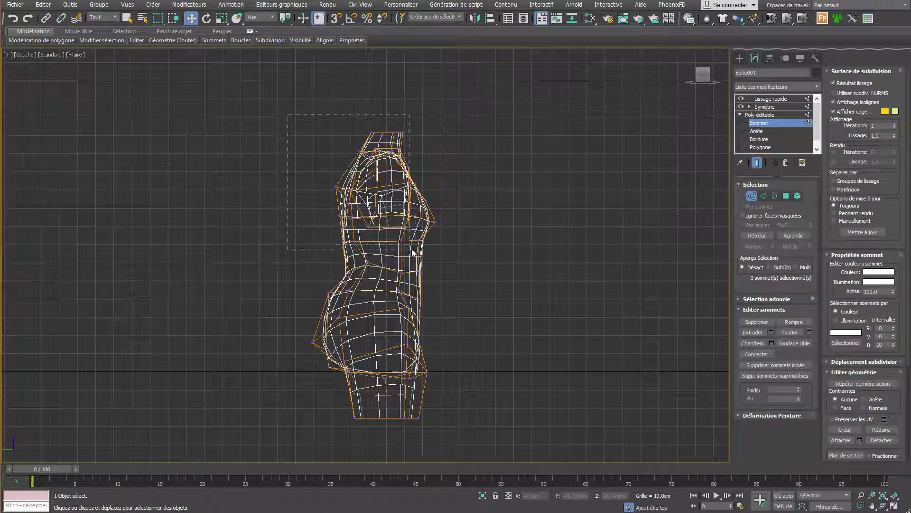
Move the 29 upper-torso vertices to the left.
{"action": "left_click_drag", "start_coordinate": [412, 252], "coordinate": [412, 250]}
{"action": "left_click_drag", "start_coordinate": [404, 168], "coordinate": [420, 181]}
{"action": "left_click_drag", "start_coordinate": [453, 233], "coordinate": [448, 232]}
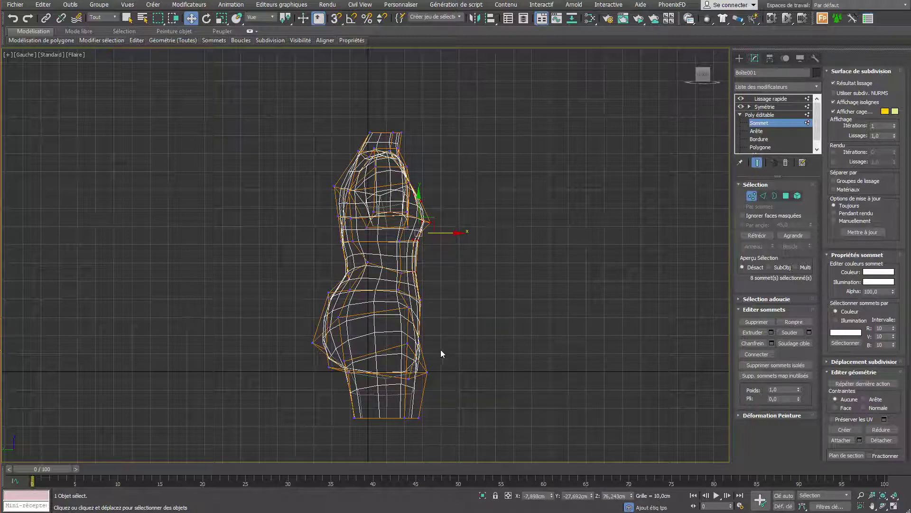
Return to a shaded Perspective view and slide the front leg vertex left along Y.
{"action": "key", "text": "p"}
{"action": "key", "text": "F3"}
{"action": "mouse_move", "coordinate": [435, 304]}
{"action": "middle_mouse_down", "text": "alt"}
{"action": "mouse_move", "coordinate": [393, 280]}
{"action": "mouse_move", "coordinate": [433, 285]}
{"action": "mouse_move", "coordinate": [338, 283]}
{"action": "mouse_move", "coordinate": [350, 295]}
{"action": "mouse_move", "coordinate": [415, 301]}
{"action": "mouse_move", "coordinate": [469, 293]}
{"action": "middle_mouse_up", "text": "alt"}
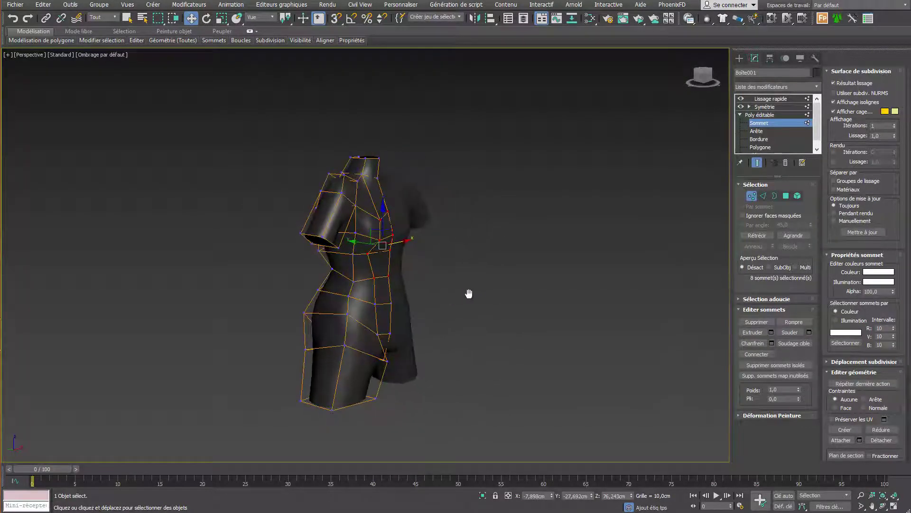
{"action": "mouse_move", "coordinate": [350, 358]}
{"action": "middle_mouse_down", "text": "alt"}
{"action": "mouse_move", "coordinate": [352, 346]}
{"action": "mouse_move", "coordinate": [387, 344]}
{"action": "middle_mouse_up", "text": "alt"}
{"action": "left_click", "coordinate": [390, 362]}
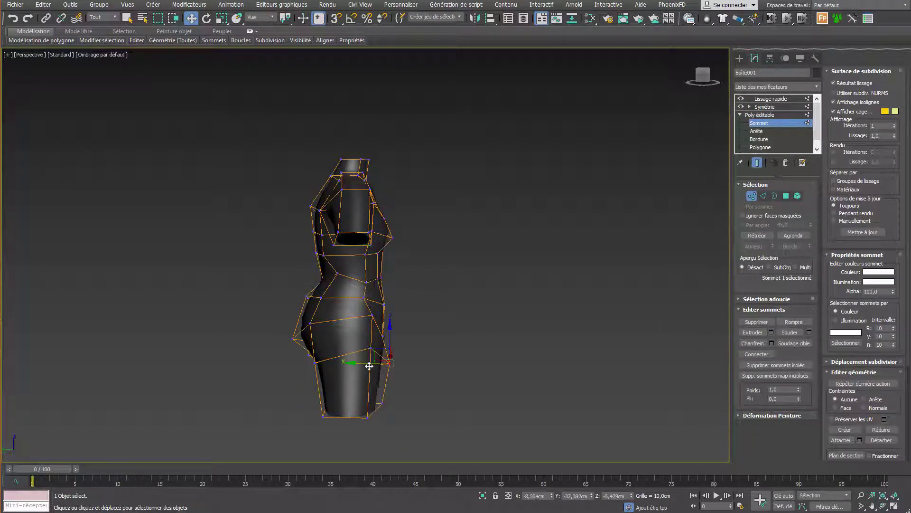
{"action": "left_click_drag", "start_coordinate": [369, 366], "coordinate": [364, 377]}
Reposition the leg-bottom vertex and move the outer hip vertex down and left.
{"action": "left_click", "coordinate": [382, 402]}
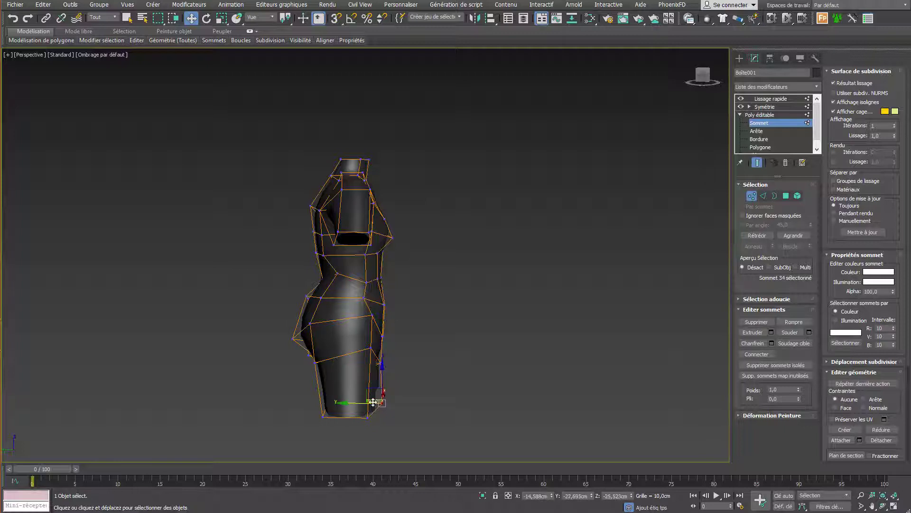
{"action": "mouse_move", "coordinate": [375, 394]}
{"action": "middle_mouse_down", "text": "alt"}
{"action": "mouse_move", "coordinate": [353, 378]}
{"action": "mouse_move", "coordinate": [314, 383]}
{"action": "middle_mouse_up", "text": "alt"}
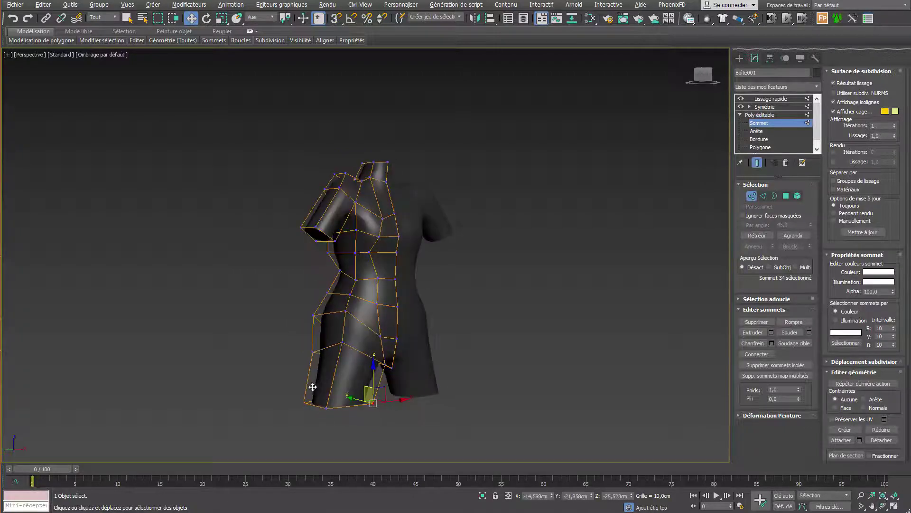
{"action": "left_click", "coordinate": [339, 343]}
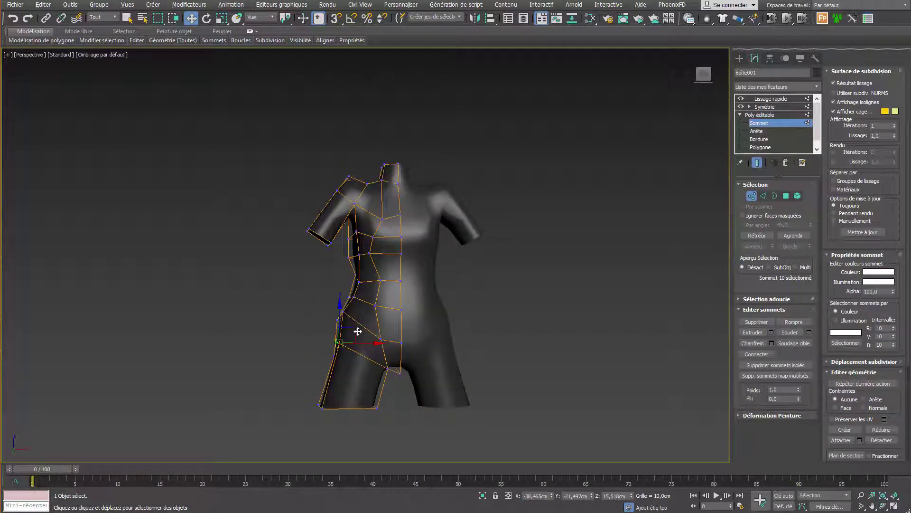
{"action": "left_click_drag", "start_coordinate": [358, 331], "coordinate": [342, 377]}
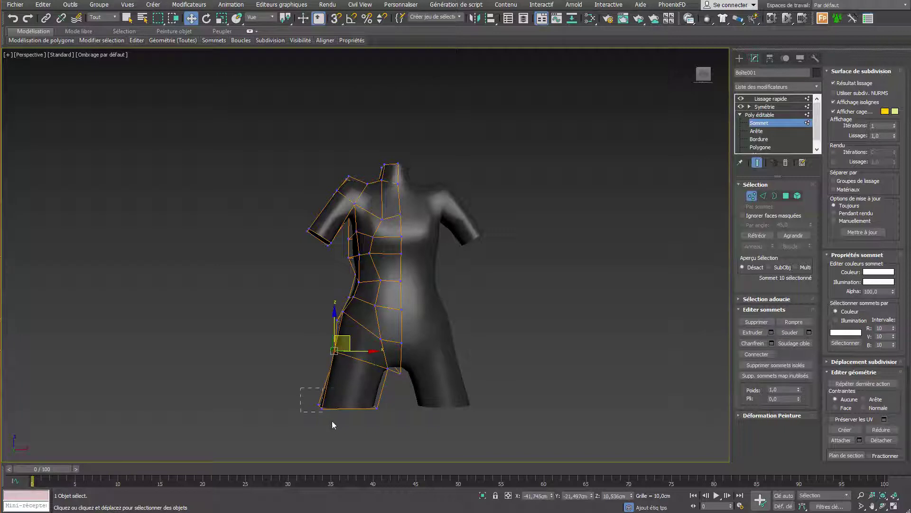
Select the bottom-left leg vertices and shift the crotch vertex slightly right.
{"action": "left_click_drag", "start_coordinate": [332, 424], "coordinate": [353, 408]}
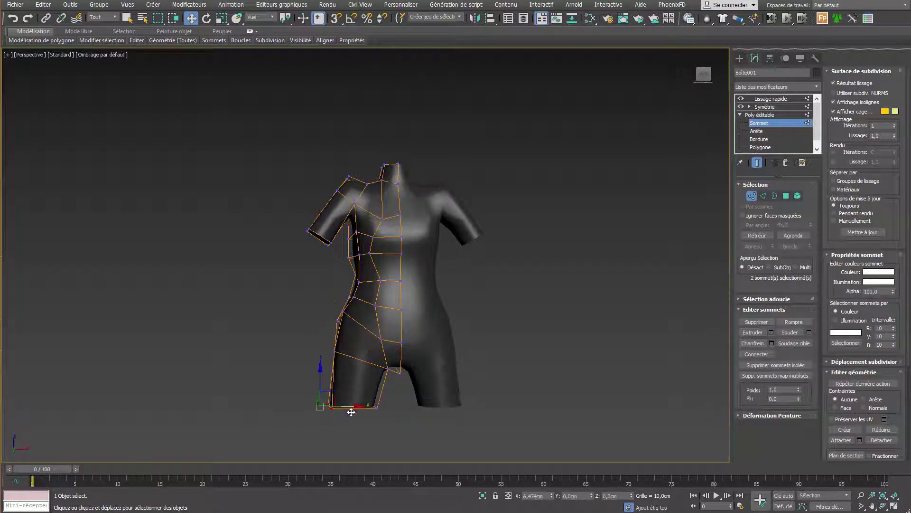
{"action": "left_click", "coordinate": [382, 365]}
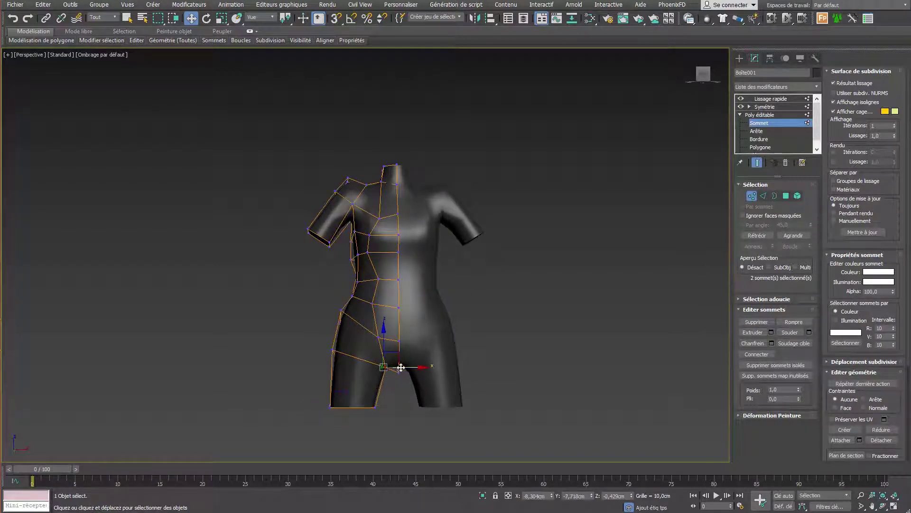
{"action": "left_click_drag", "start_coordinate": [401, 367], "coordinate": [390, 335]}
{"action": "left_click", "coordinate": [379, 336]}
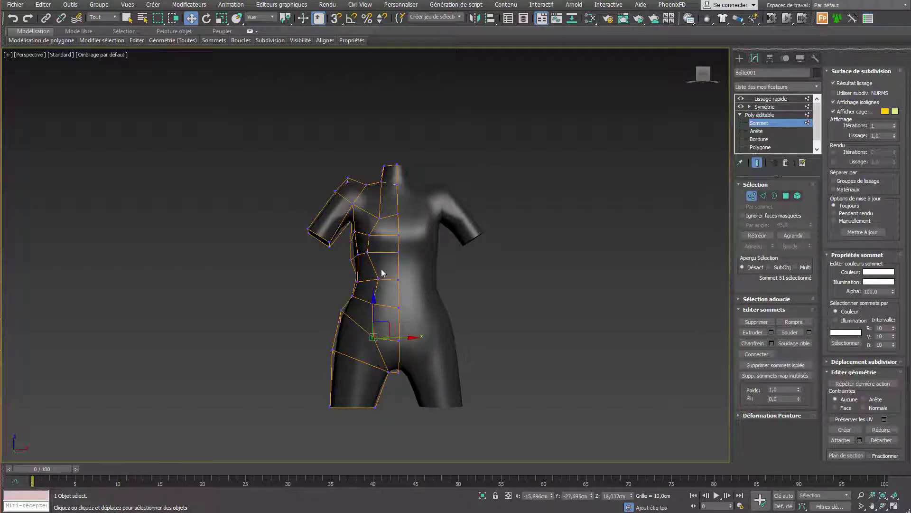
{"action": "middle_click_drag", "start_coordinate": [368, 339], "coordinate": [390, 265], "text": "alt"}
Raise and reposition the chest vertices, including the lower chest vertex.
{"action": "left_click", "coordinate": [379, 218]}
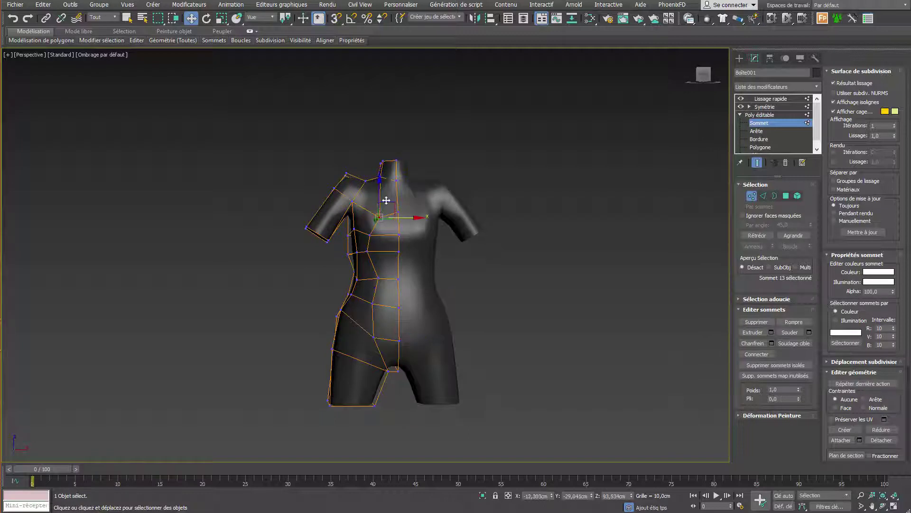
{"action": "left_click_drag", "start_coordinate": [390, 203], "coordinate": [386, 195]}
{"action": "middle_click_drag", "start_coordinate": [385, 194], "coordinate": [376, 212], "text": "alt"}
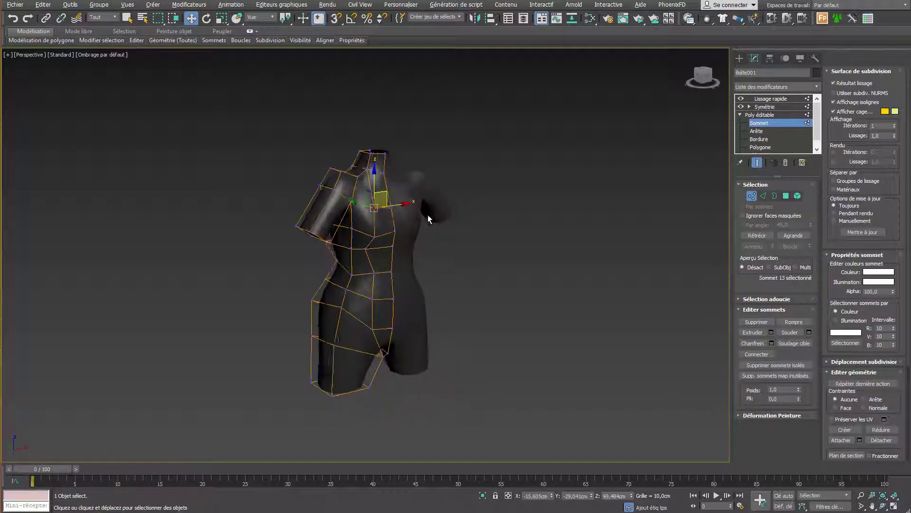
{"action": "left_click_drag", "start_coordinate": [366, 204], "coordinate": [355, 204]}
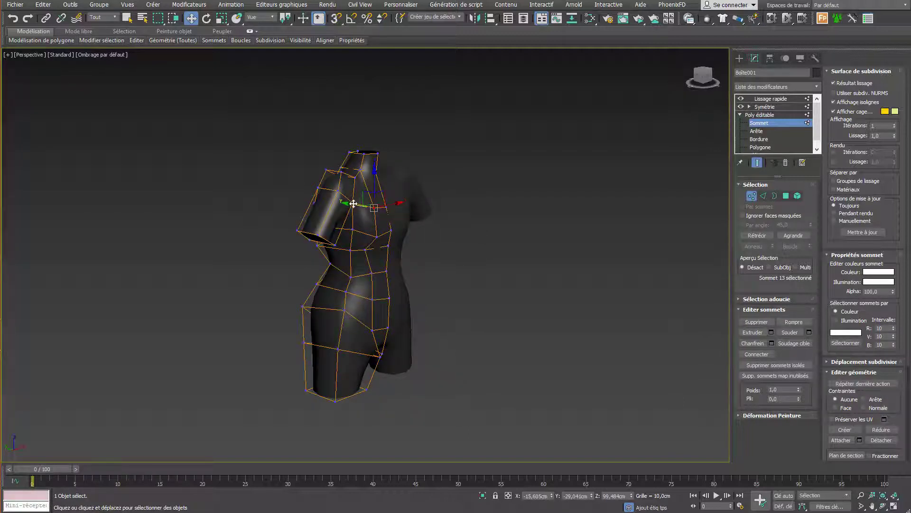
{"action": "middle_click_drag", "start_coordinate": [355, 203], "coordinate": [360, 216], "text": "alt"}
{"action": "left_click", "coordinate": [369, 234]}
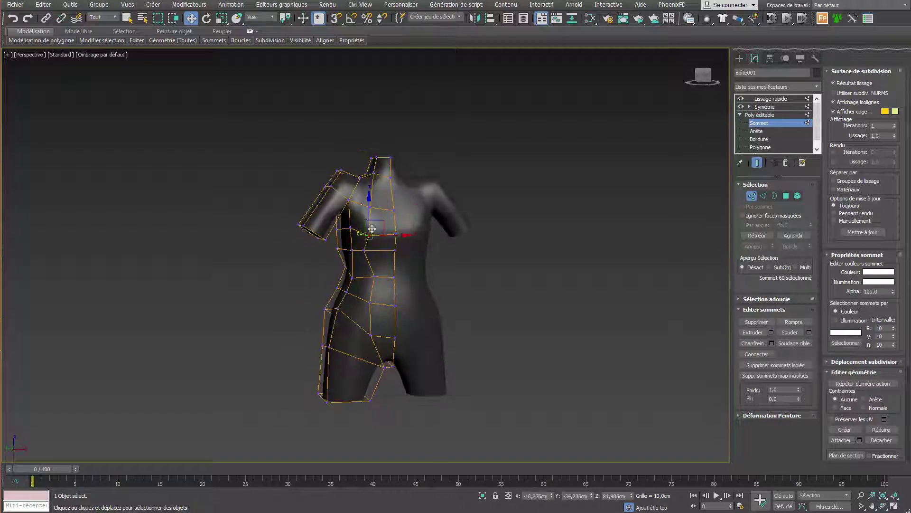
{"action": "left_click_drag", "start_coordinate": [371, 211], "coordinate": [369, 203]}
{"action": "mouse_move", "coordinate": [369, 203]}
{"action": "middle_mouse_down", "text": "alt"}
{"action": "mouse_move", "coordinate": [359, 254]}
{"action": "mouse_move", "coordinate": [366, 247]}
{"action": "mouse_move", "coordinate": [349, 260]}
{"action": "middle_mouse_up", "text": "alt"}
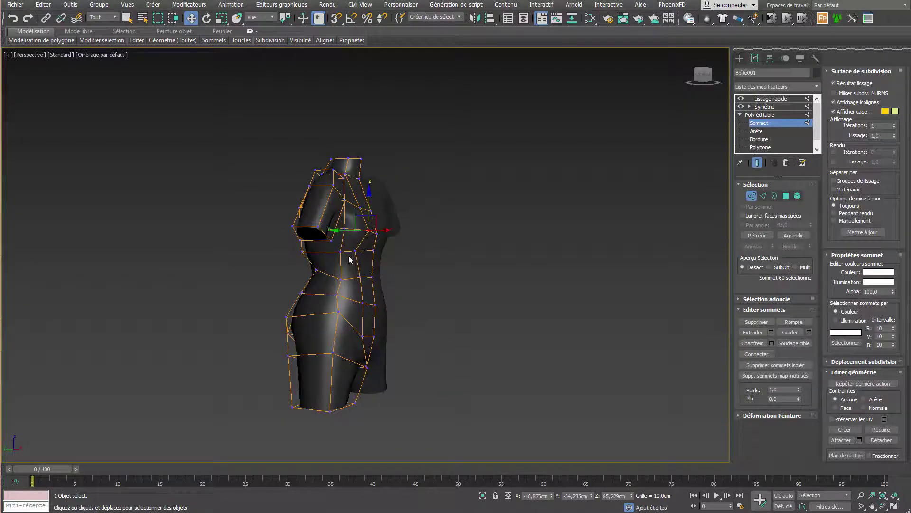
Check the side of the chest and raise the centreline chest vertex.
{"action": "left_click", "coordinate": [343, 228]}
{"action": "middle_click_drag", "start_coordinate": [343, 228], "coordinate": [341, 211], "text": "alt"}
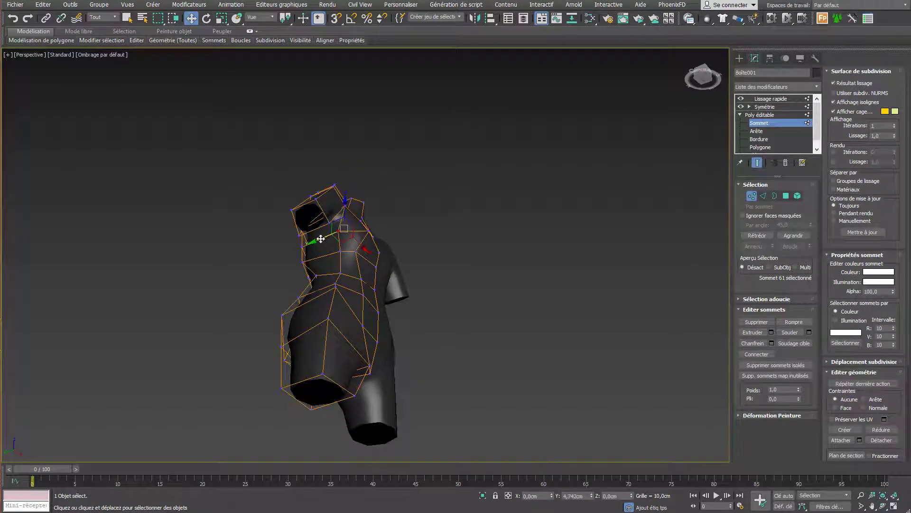
{"action": "left_click", "coordinate": [336, 251]}
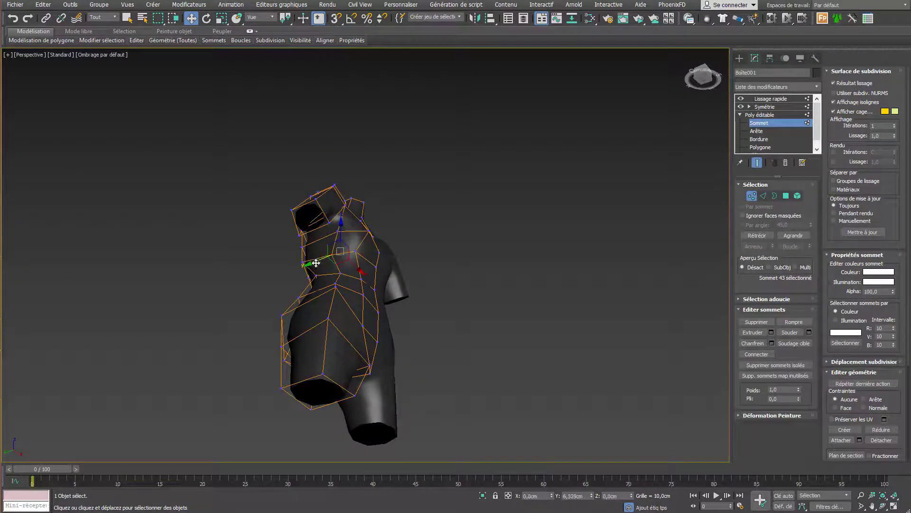
{"action": "middle_click_drag", "start_coordinate": [319, 260], "coordinate": [361, 235], "text": "alt"}
{"action": "middle_click_drag", "start_coordinate": [364, 230], "coordinate": [358, 221], "text": "alt"}
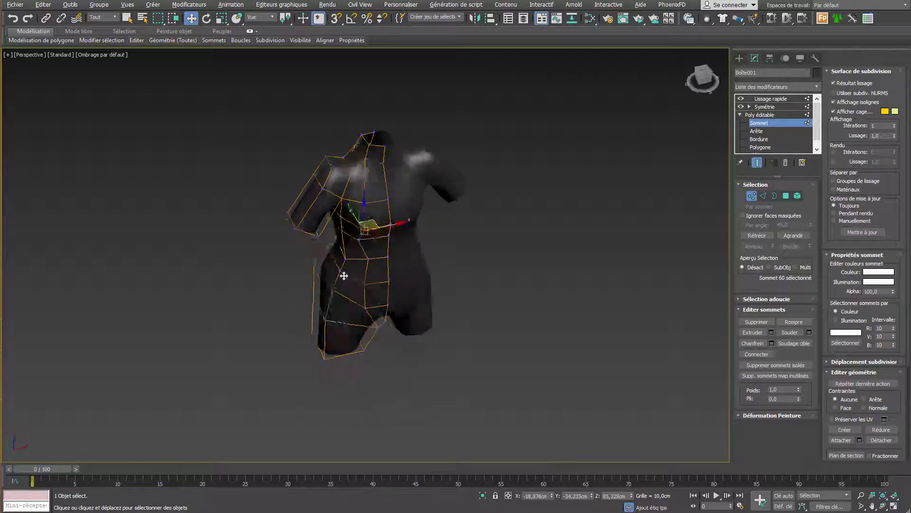
{"action": "left_click", "coordinate": [361, 221]}
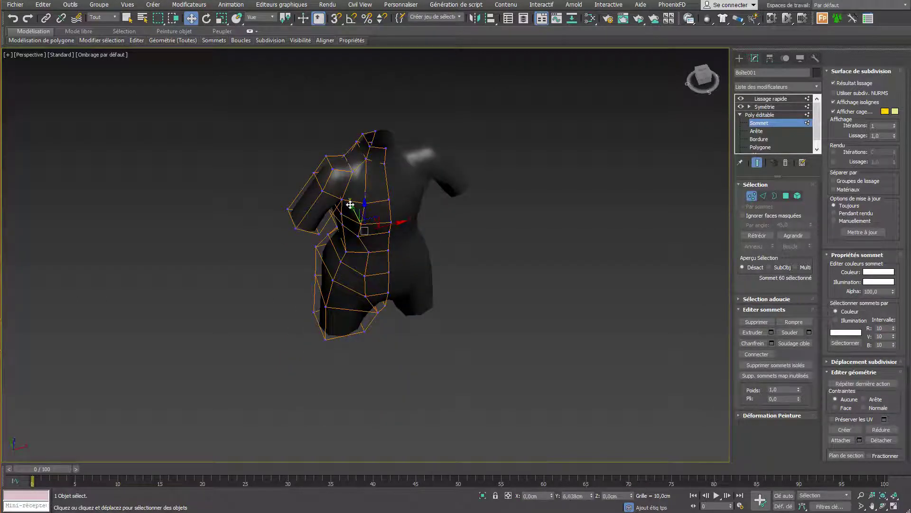
{"action": "middle_click_drag", "start_coordinate": [350, 205], "coordinate": [388, 204], "text": "alt"}
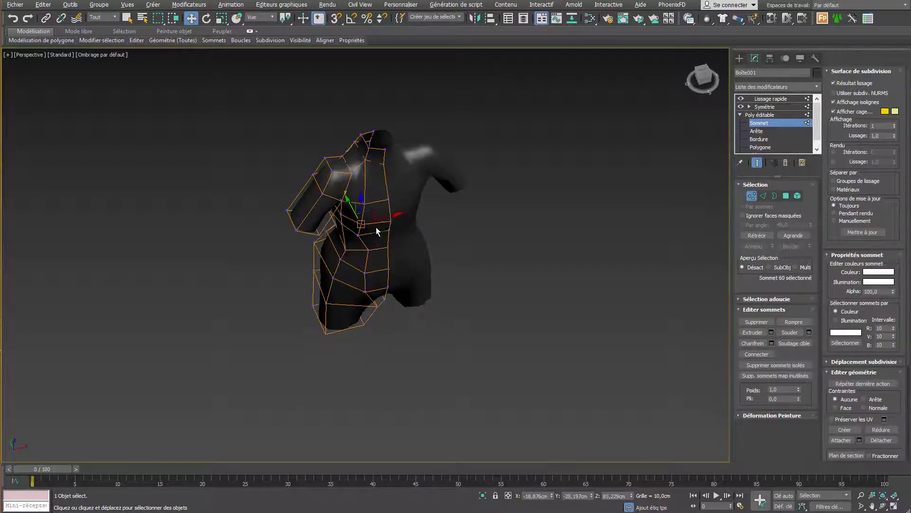
{"action": "left_click", "coordinate": [390, 206]}
{"action": "left_click_drag", "start_coordinate": [390, 206], "coordinate": [393, 181]}
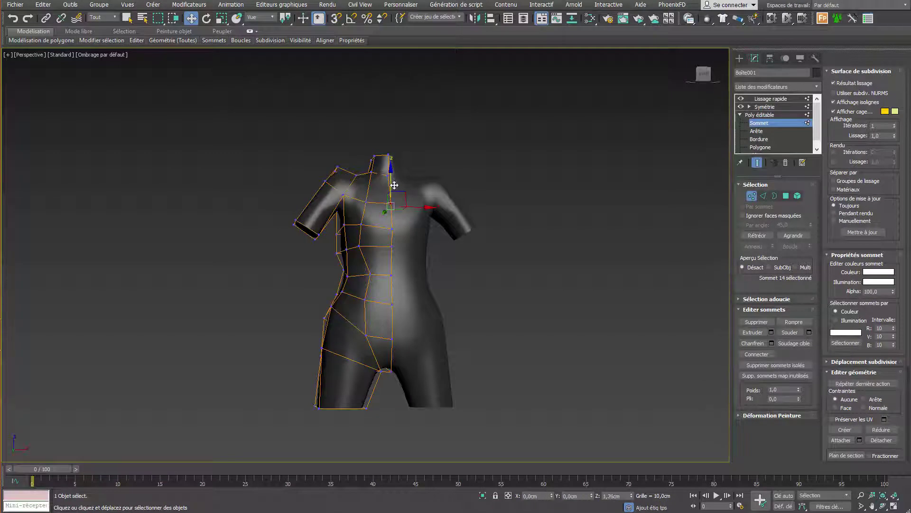
Move the vertex below the arm opening to shape the side profile.
{"action": "left_click", "coordinate": [391, 230]}
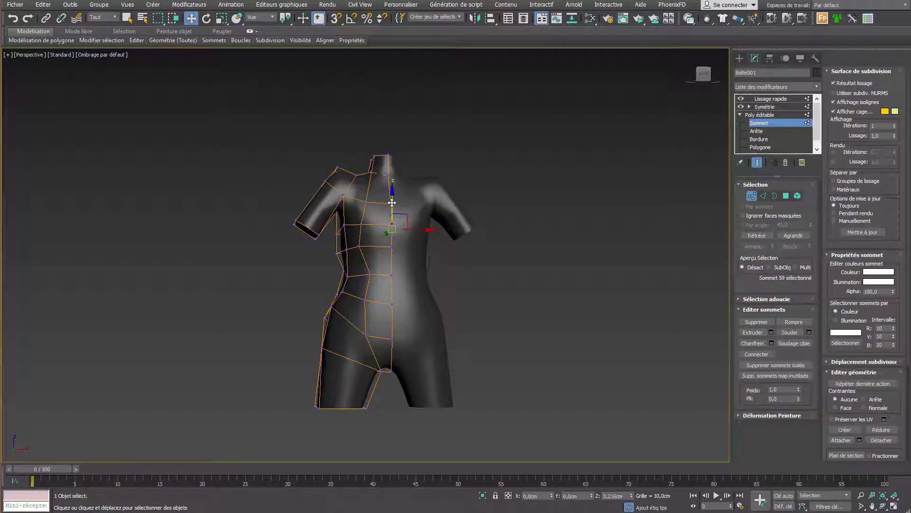
{"action": "mouse_move", "coordinate": [408, 228]}
{"action": "middle_mouse_down", "text": "alt"}
{"action": "mouse_move", "coordinate": [440, 240]}
{"action": "mouse_move", "coordinate": [430, 246]}
{"action": "middle_mouse_up", "text": "alt"}
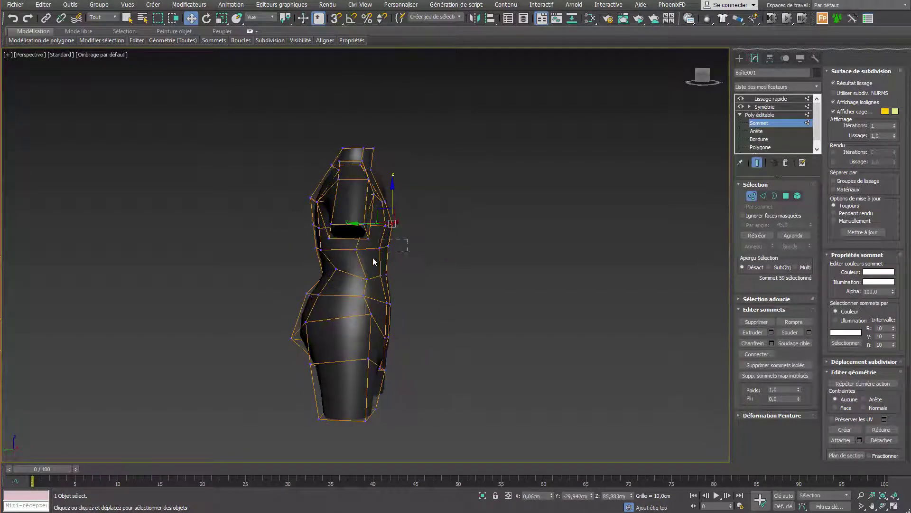
{"action": "left_click_drag", "start_coordinate": [375, 267], "coordinate": [374, 265]}
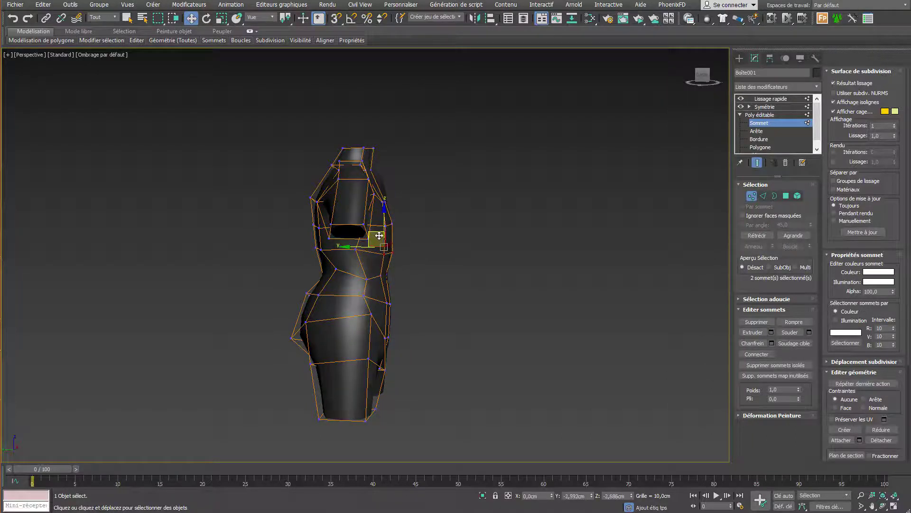
{"action": "left_click", "coordinate": [355, 249]}
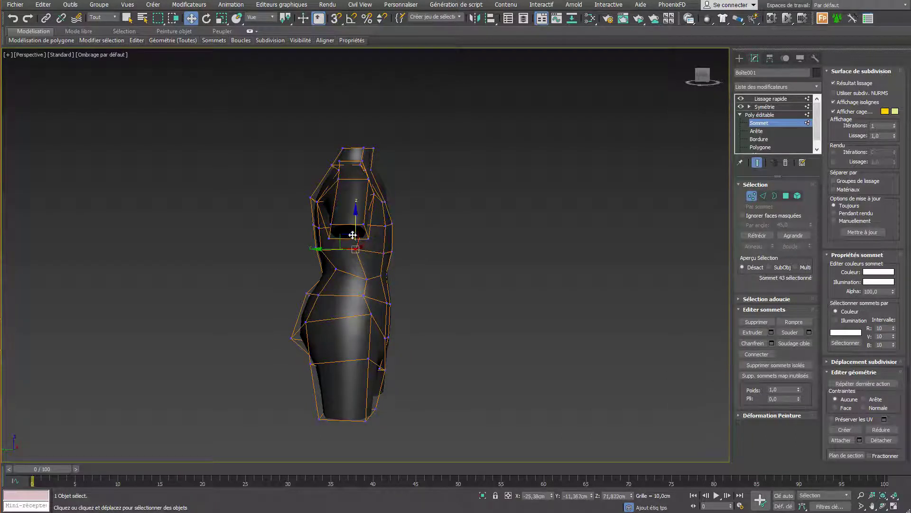
{"action": "left_click_drag", "start_coordinate": [356, 246], "coordinate": [359, 251]}
{"action": "middle_click_drag", "start_coordinate": [360, 251], "coordinate": [394, 277], "text": "alt"}
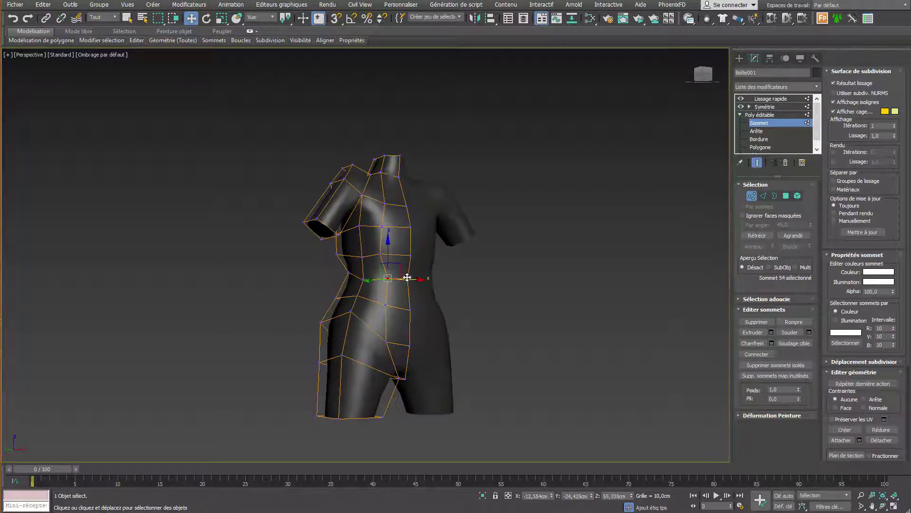
Shift the front and centre waist vertices to tighten the waistline.
{"action": "left_click", "coordinate": [388, 278]}
{"action": "left_click_drag", "start_coordinate": [406, 278], "coordinate": [397, 279]}
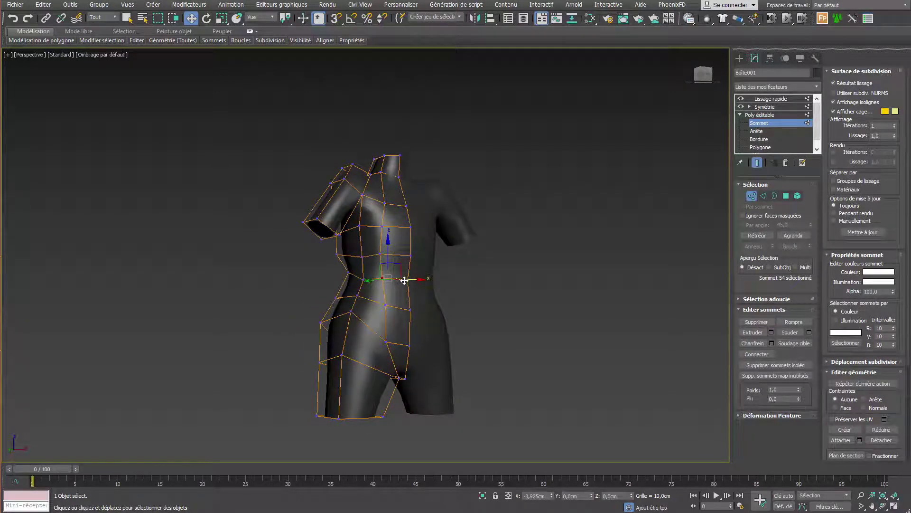
{"action": "middle_click_drag", "start_coordinate": [398, 278], "coordinate": [371, 289], "text": "alt"}
{"action": "left_click", "coordinate": [364, 277]}
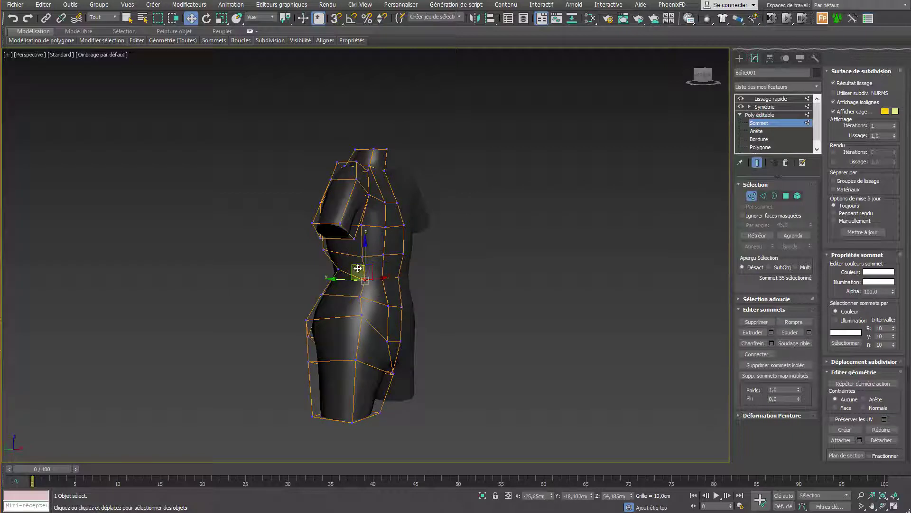
{"action": "left_click_drag", "start_coordinate": [351, 261], "coordinate": [361, 284]}
{"action": "middle_click_drag", "start_coordinate": [382, 288], "coordinate": [379, 299], "text": "alt"}
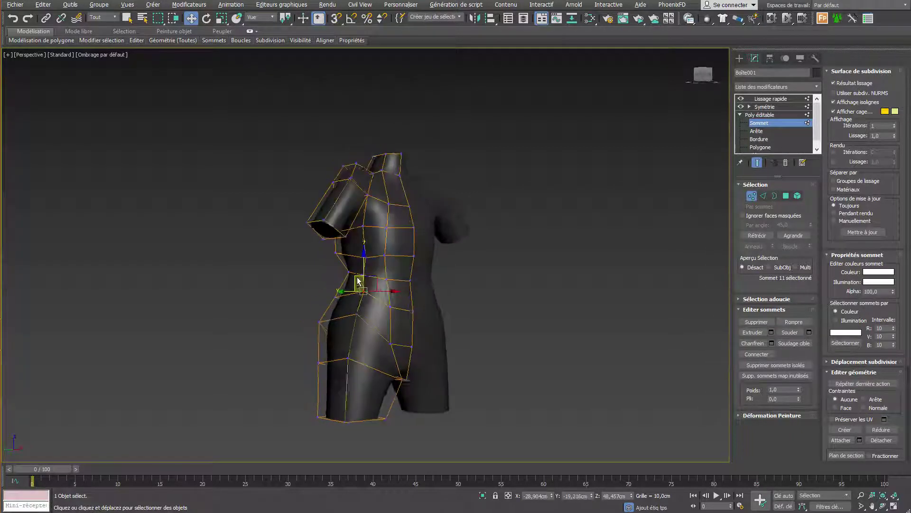
{"action": "left_click", "coordinate": [387, 308]}
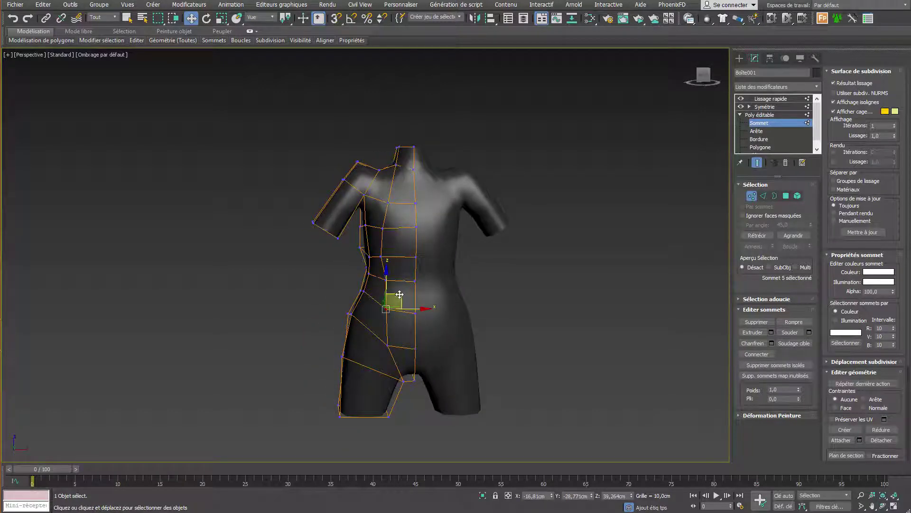
{"action": "left_click", "coordinate": [416, 310]}
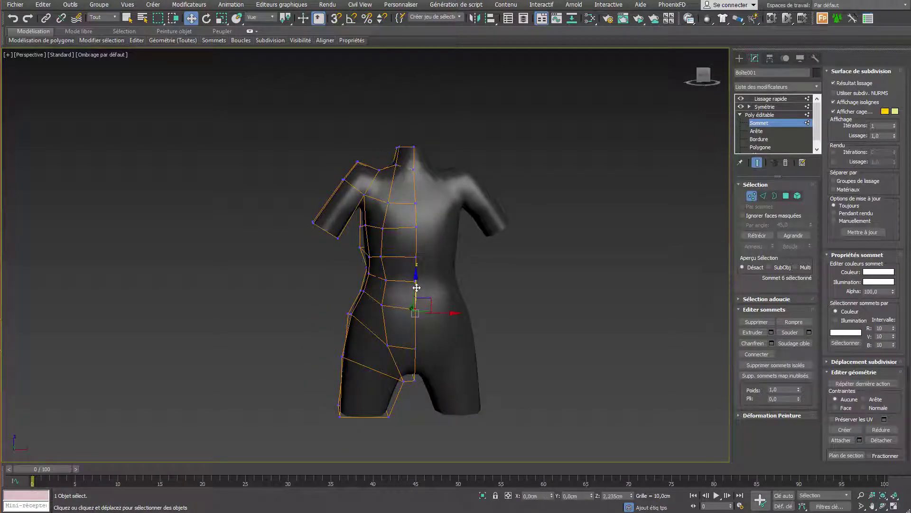
{"action": "mouse_move", "coordinate": [416, 309]}
{"action": "middle_mouse_down", "text": "alt"}
{"action": "mouse_move", "coordinate": [479, 294]}
{"action": "mouse_move", "coordinate": [562, 308]}
{"action": "middle_mouse_up", "text": "alt"}
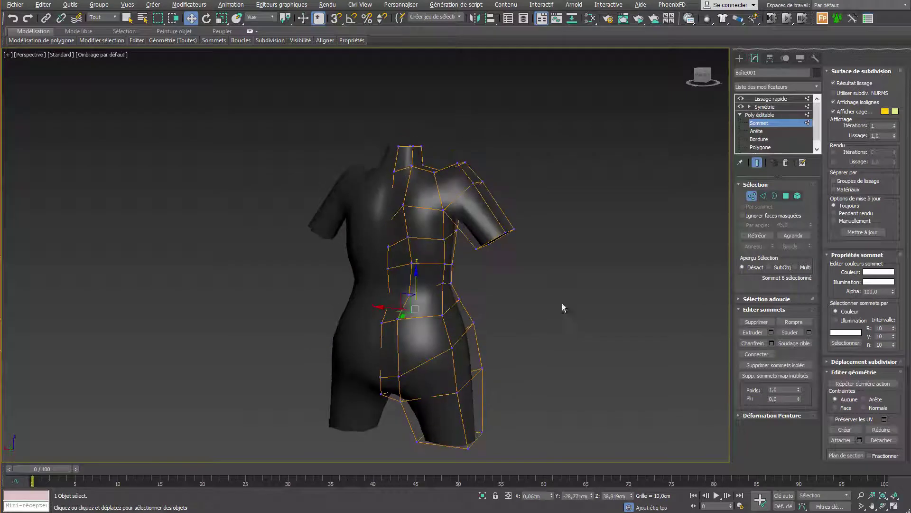
Raise the upper and lower back vertices and shift a side back vertex outward.
{"action": "left_click_drag", "start_coordinate": [390, 238], "coordinate": [390, 237]}
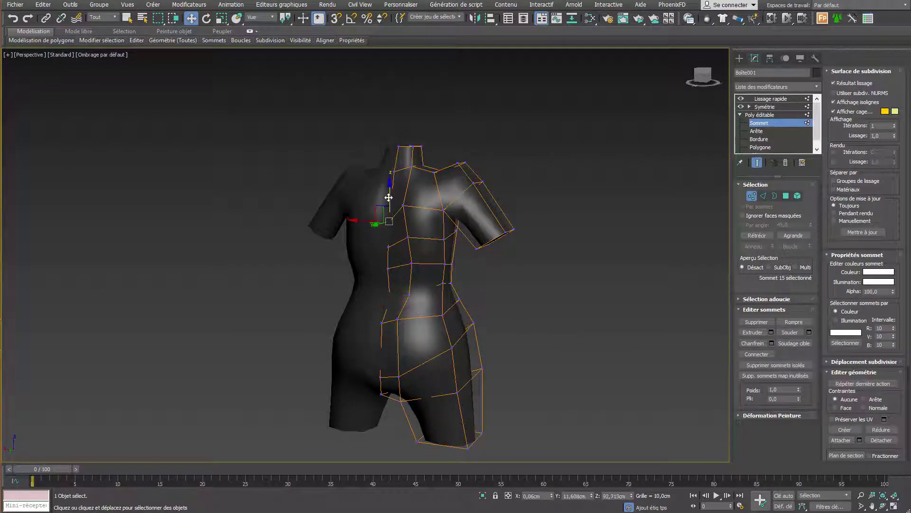
{"action": "left_click_drag", "start_coordinate": [388, 197], "coordinate": [388, 181]}
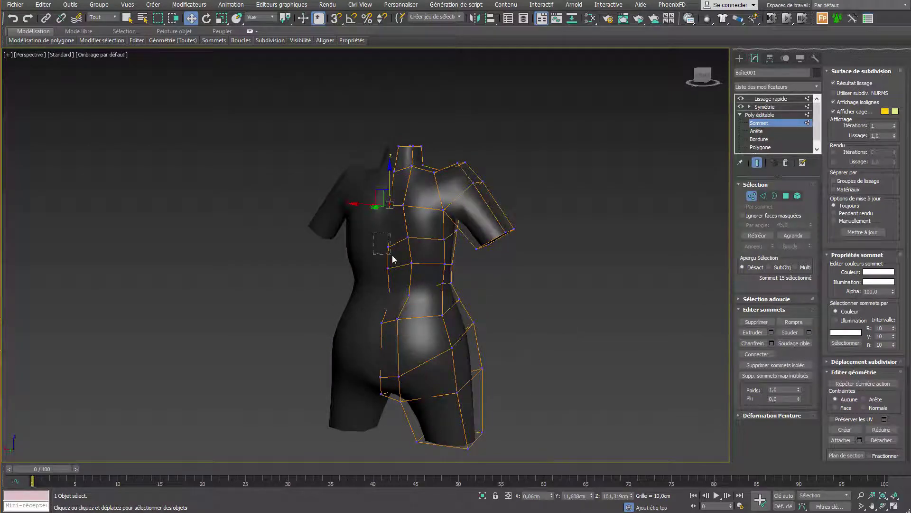
{"action": "left_click_drag", "start_coordinate": [392, 259], "coordinate": [392, 257]}
{"action": "left_click_drag", "start_coordinate": [388, 220], "coordinate": [388, 209]}
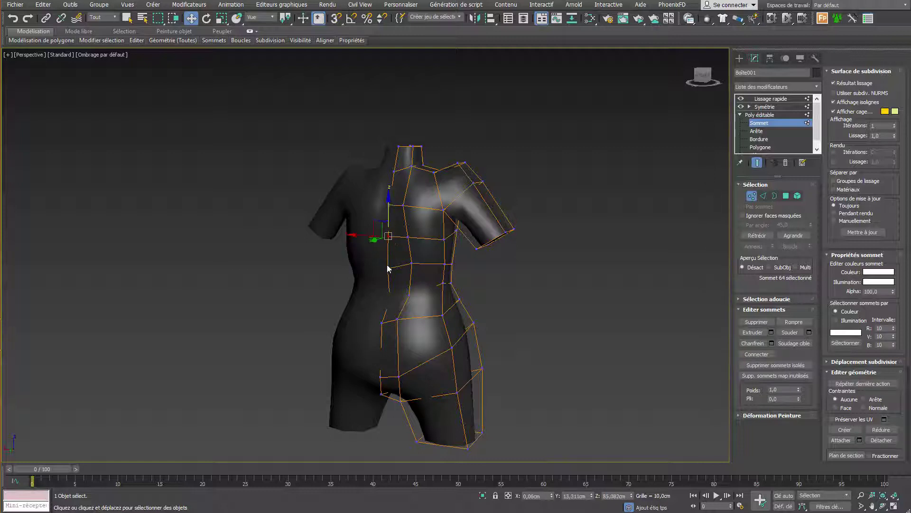
{"action": "mouse_move", "coordinate": [389, 265]}
{"action": "left_mouse_down"}
{"action": "mouse_move", "coordinate": [393, 278]}
{"action": "mouse_move", "coordinate": [388, 242]}
{"action": "mouse_move", "coordinate": [388, 274]}
{"action": "mouse_move", "coordinate": [373, 261]}
{"action": "mouse_move", "coordinate": [396, 231]}
{"action": "left_mouse_up"}
{"action": "left_click", "coordinate": [408, 263]}
{"action": "left_click", "coordinate": [407, 237]}
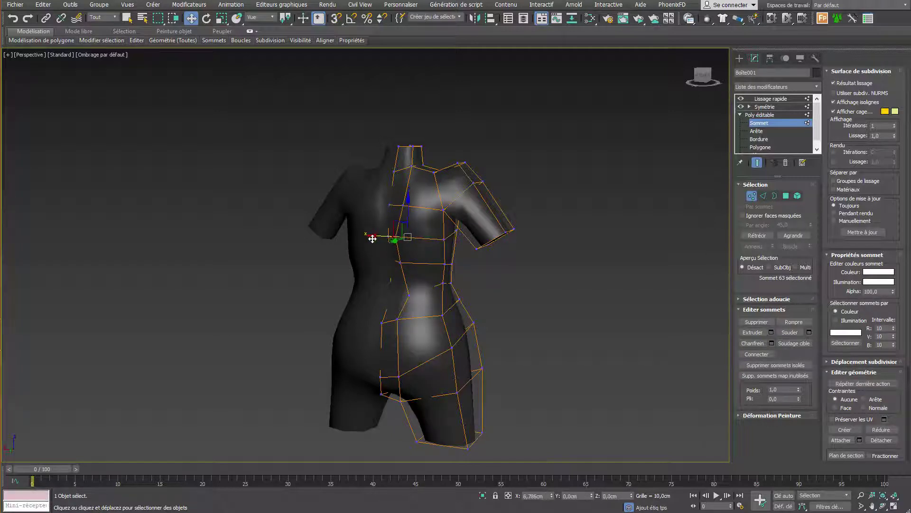
From the front, select the underarm vertices and move the shoulder vertex to reshape it.
{"action": "middle_click_drag", "start_coordinate": [396, 232], "coordinate": [256, 216], "text": "alt"}
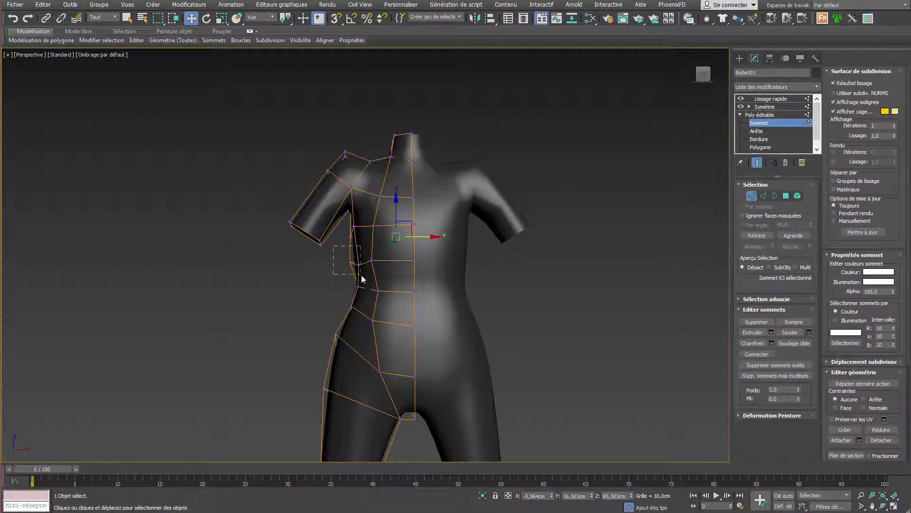
{"action": "left_click_drag", "start_coordinate": [361, 279], "coordinate": [362, 277]}
{"action": "middle_click_drag", "start_coordinate": [362, 276], "coordinate": [361, 268], "text": "alt"}
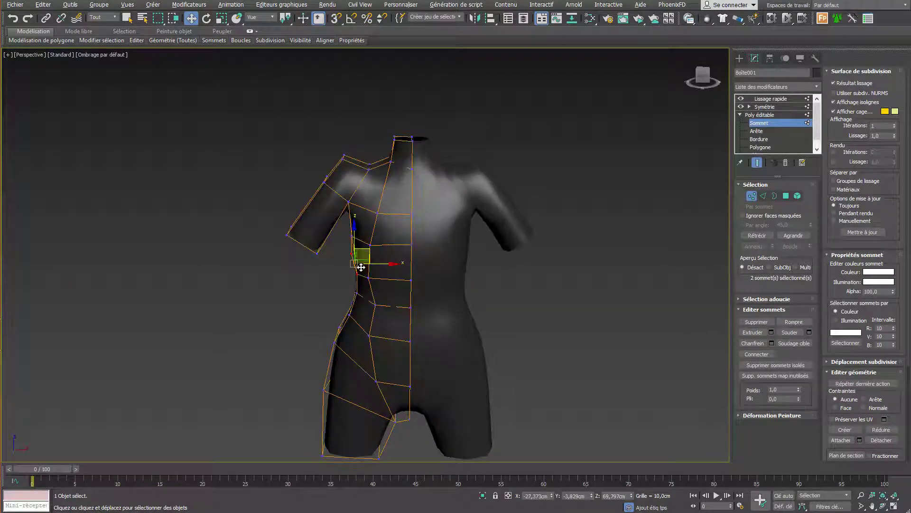
{"action": "mouse_move", "coordinate": [316, 161]}
{"action": "left_mouse_down"}
{"action": "mouse_move", "coordinate": [334, 190]}
{"action": "mouse_move", "coordinate": [304, 242]}
{"action": "mouse_move", "coordinate": [313, 225]}
{"action": "left_mouse_up"}
{"action": "mouse_move", "coordinate": [314, 225]}
{"action": "middle_mouse_down", "text": "alt"}
{"action": "mouse_move", "coordinate": [357, 211]}
{"action": "mouse_move", "coordinate": [391, 216]}
{"action": "mouse_move", "coordinate": [416, 236]}
{"action": "mouse_move", "coordinate": [369, 229]}
{"action": "mouse_move", "coordinate": [354, 212]}
{"action": "middle_mouse_up", "text": "alt"}
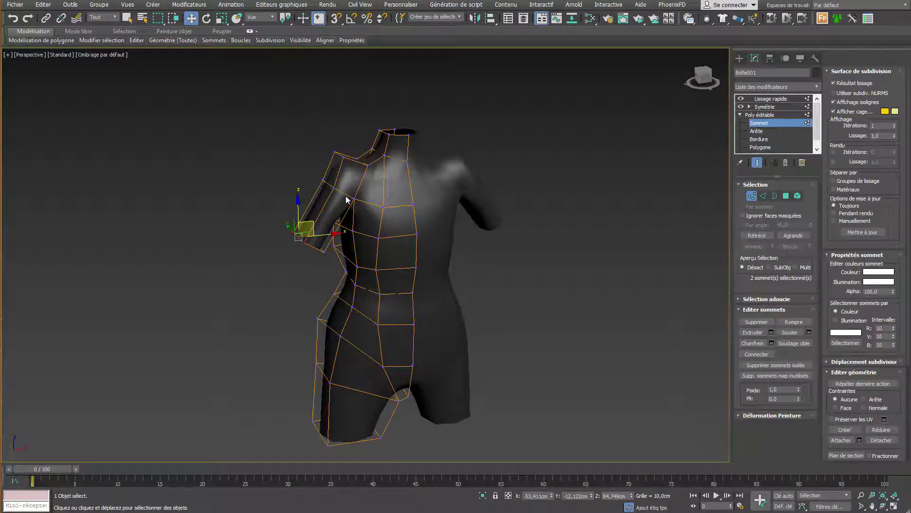
In Edge mode, nudge the arm edges outward and shift a shoulder edge along Y.
{"action": "key", "text": "2"}
{"action": "left_click", "coordinate": [341, 192]}
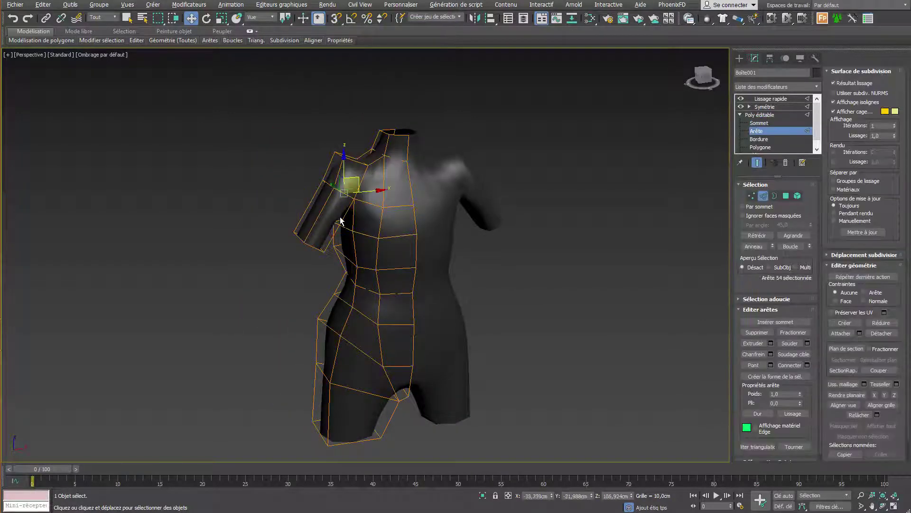
{"action": "mouse_move", "coordinate": [341, 221]}
{"action": "middle_mouse_down", "text": "alt"}
{"action": "mouse_move", "coordinate": [342, 240]}
{"action": "mouse_move", "coordinate": [311, 246]}
{"action": "middle_mouse_up", "text": "alt"}
{"action": "left_click", "coordinate": [322, 250]}
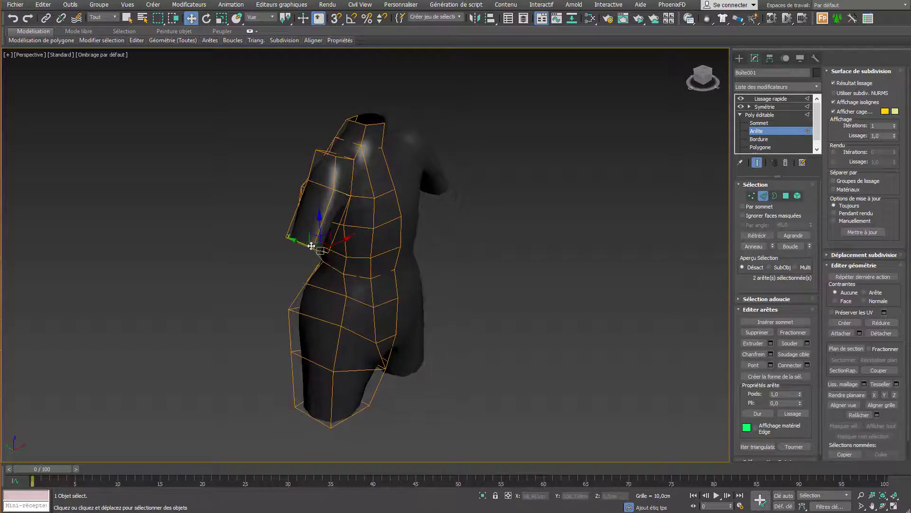
{"action": "left_click_drag", "start_coordinate": [304, 245], "coordinate": [301, 241]}
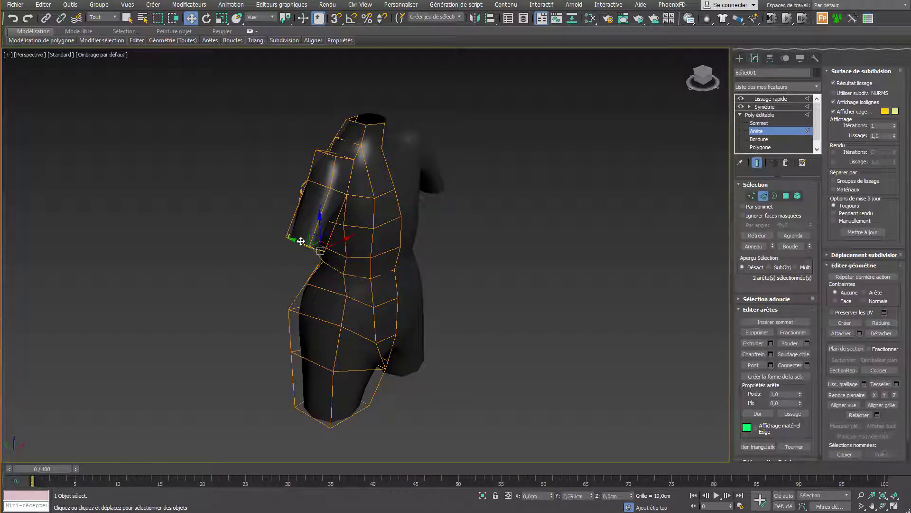
{"action": "mouse_move", "coordinate": [301, 242]}
{"action": "middle_mouse_down", "text": "alt"}
{"action": "mouse_move", "coordinate": [366, 217]}
{"action": "mouse_move", "coordinate": [318, 229]}
{"action": "middle_mouse_up", "text": "alt"}
{"action": "left_click", "coordinate": [319, 222]}
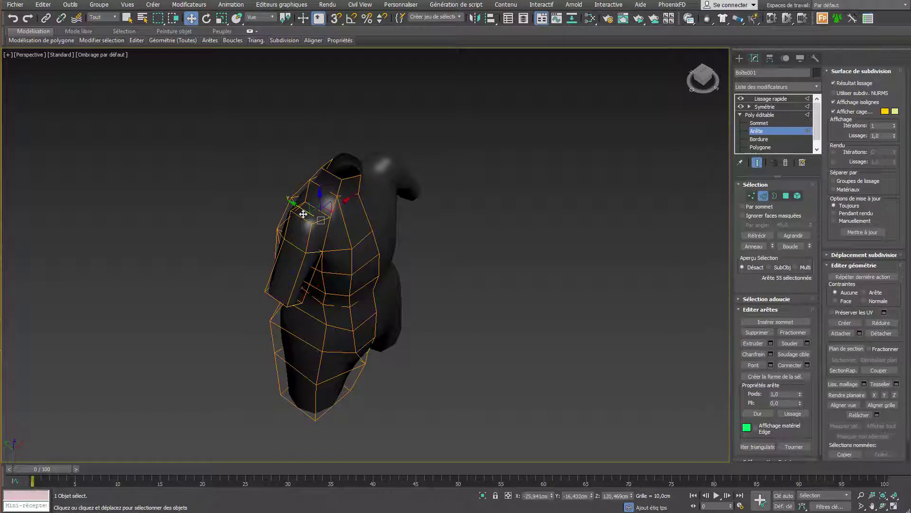
{"action": "left_click_drag", "start_coordinate": [305, 211], "coordinate": [305, 212]}
{"action": "left_click", "coordinate": [295, 208]}
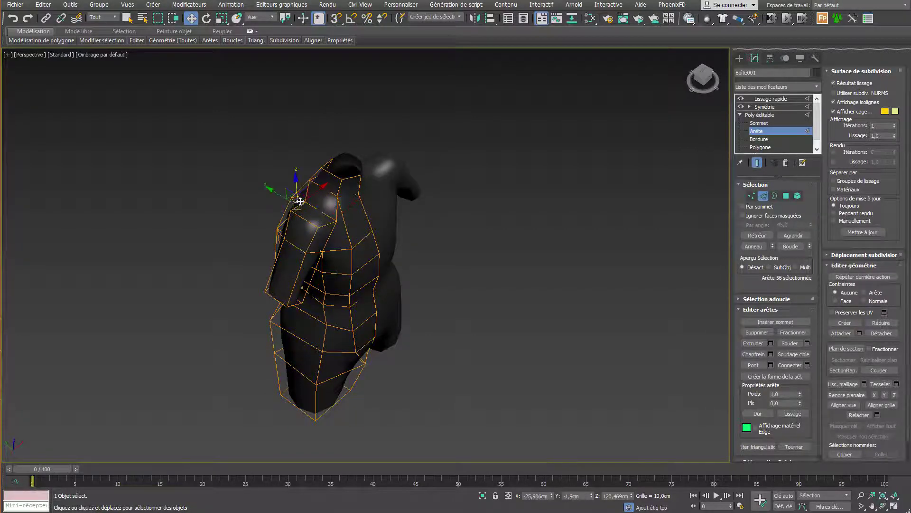
{"action": "mouse_move", "coordinate": [297, 209]}
{"action": "middle_mouse_down", "text": "alt"}
{"action": "mouse_move", "coordinate": [362, 223]}
{"action": "mouse_move", "coordinate": [316, 218]}
{"action": "middle_mouse_up", "text": "alt"}
In Vertex mode, move the shoulder vertices along Y to refine the shoulder.
{"action": "key", "text": "1"}
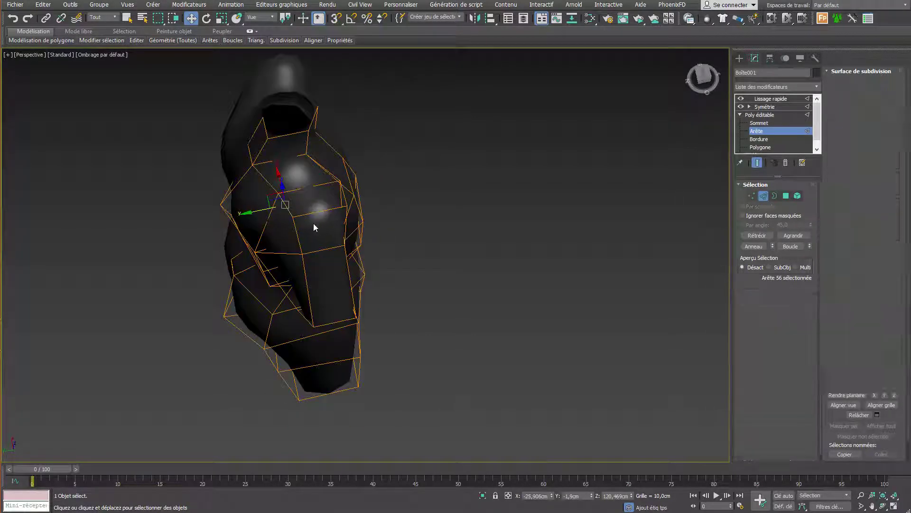
{"action": "left_click", "coordinate": [292, 218]}
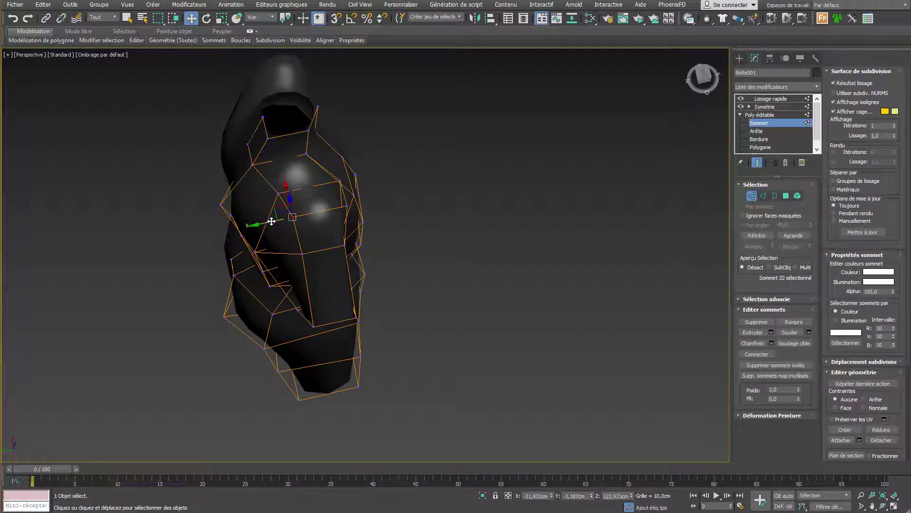
{"action": "left_click", "coordinate": [277, 193]}
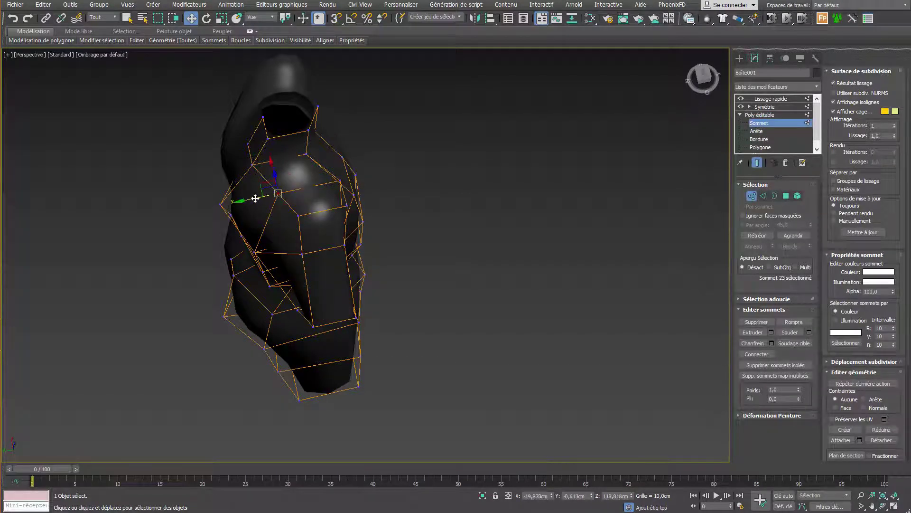
{"action": "left_click_drag", "start_coordinate": [255, 199], "coordinate": [241, 199]}
{"action": "middle_click_drag", "start_coordinate": [241, 200], "coordinate": [331, 214], "text": "alt"}
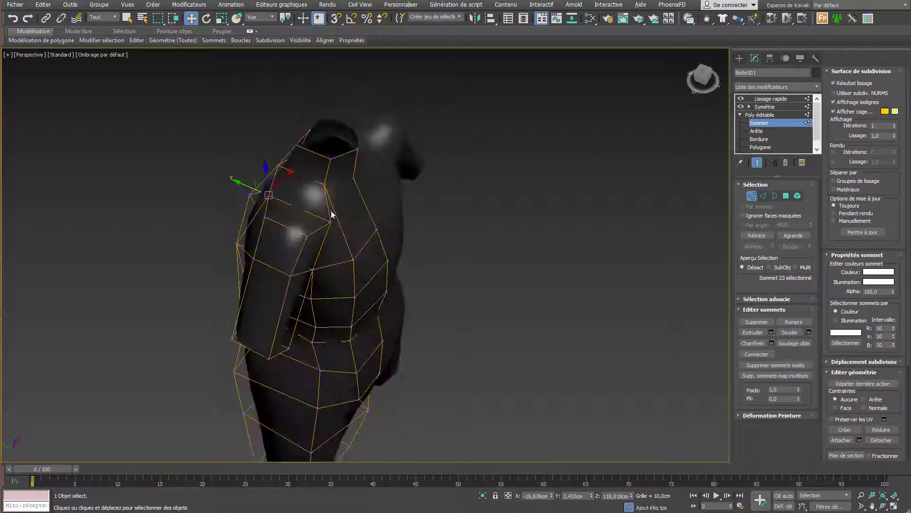
{"action": "left_click", "coordinate": [330, 221]}
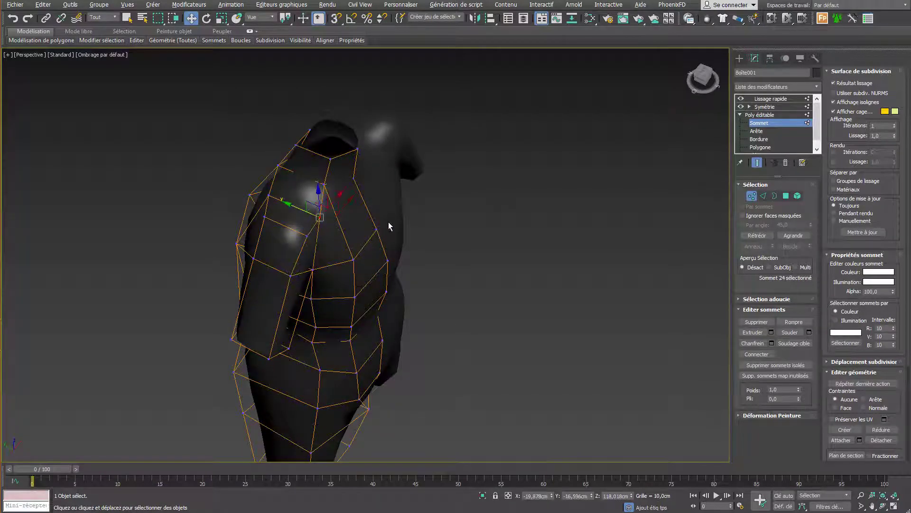
{"action": "mouse_move", "coordinate": [387, 227]}
{"action": "middle_mouse_down", "text": "alt"}
{"action": "mouse_move", "coordinate": [326, 203]}
{"action": "mouse_move", "coordinate": [403, 220]}
{"action": "middle_mouse_up", "text": "alt"}
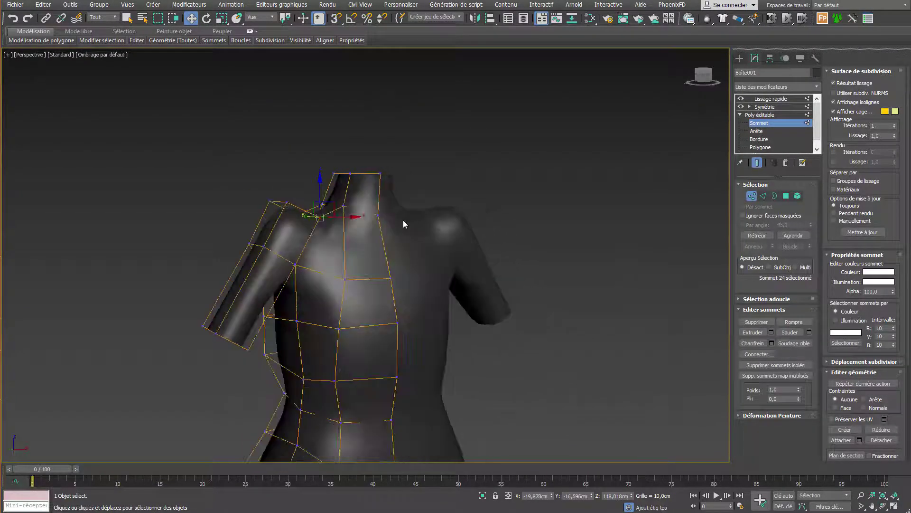
{"action": "middle_click_drag", "start_coordinate": [349, 214], "coordinate": [368, 213], "text": "alt"}
Lower the neck edge vertex and the centre-line neck vertex.
{"action": "left_click", "coordinate": [351, 208]}
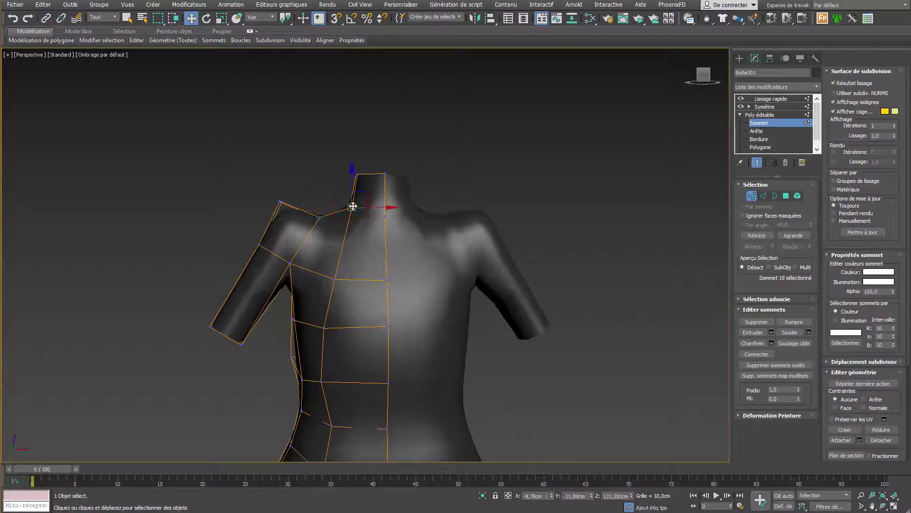
{"action": "left_click_drag", "start_coordinate": [383, 200], "coordinate": [387, 216]}
{"action": "left_click", "coordinate": [384, 215]}
{"action": "mouse_move", "coordinate": [387, 215]}
{"action": "middle_mouse_down", "text": "alt"}
{"action": "mouse_move", "coordinate": [465, 267]}
{"action": "mouse_move", "coordinate": [453, 267]}
{"action": "middle_mouse_up", "text": "alt"}
Nudge the upper back vertex and reshape two side silhouette vertices.
{"action": "left_click", "coordinate": [410, 277]}
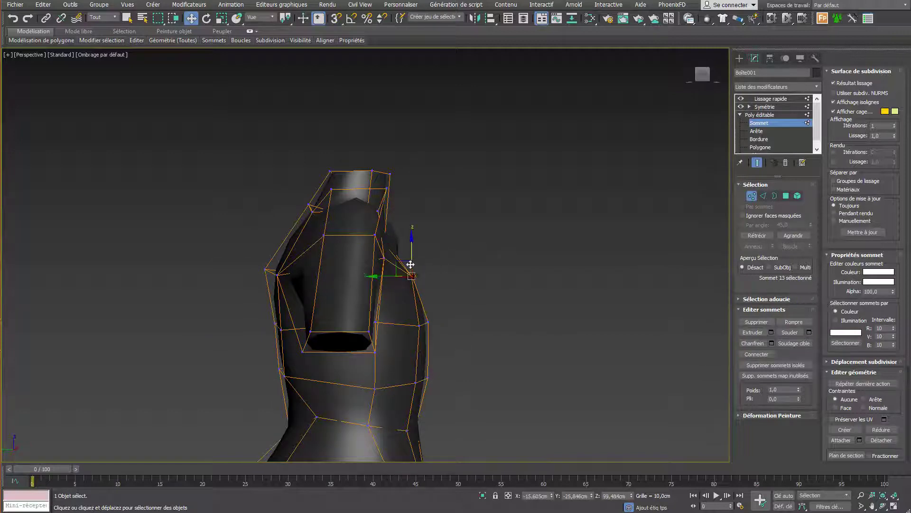
{"action": "left_click_drag", "start_coordinate": [398, 265], "coordinate": [388, 262]}
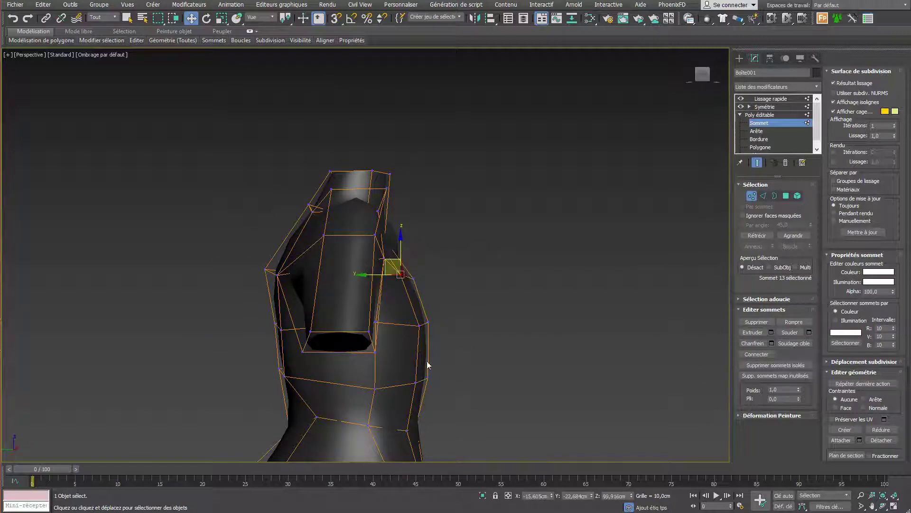
{"action": "middle_click_drag", "start_coordinate": [427, 364], "coordinate": [455, 286], "text": "alt"}
{"action": "left_click", "coordinate": [322, 276]}
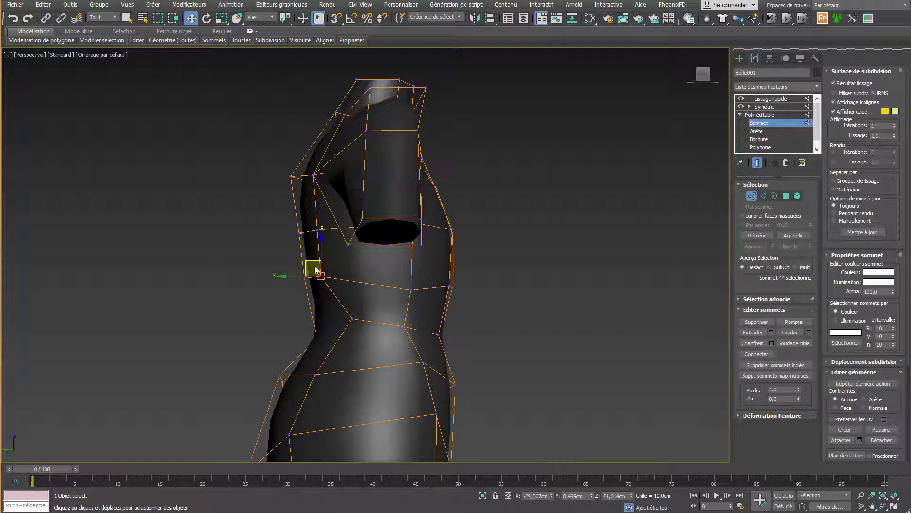
{"action": "left_click_drag", "start_coordinate": [314, 261], "coordinate": [323, 266]}
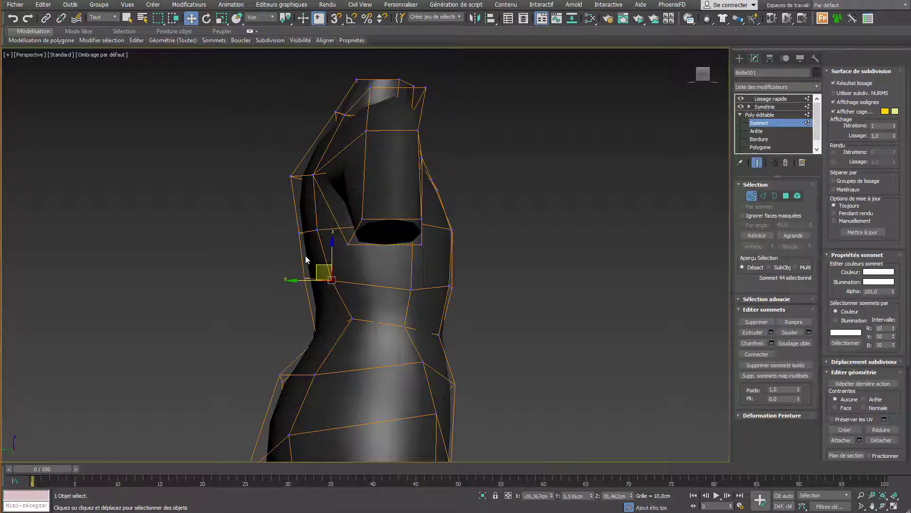
{"action": "left_click", "coordinate": [304, 278]}
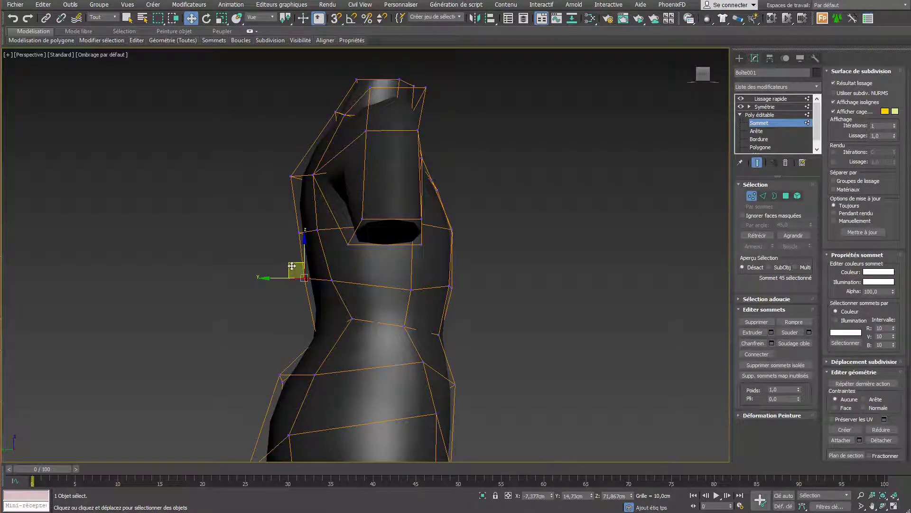
{"action": "left_click_drag", "start_coordinate": [301, 273], "coordinate": [298, 210]}
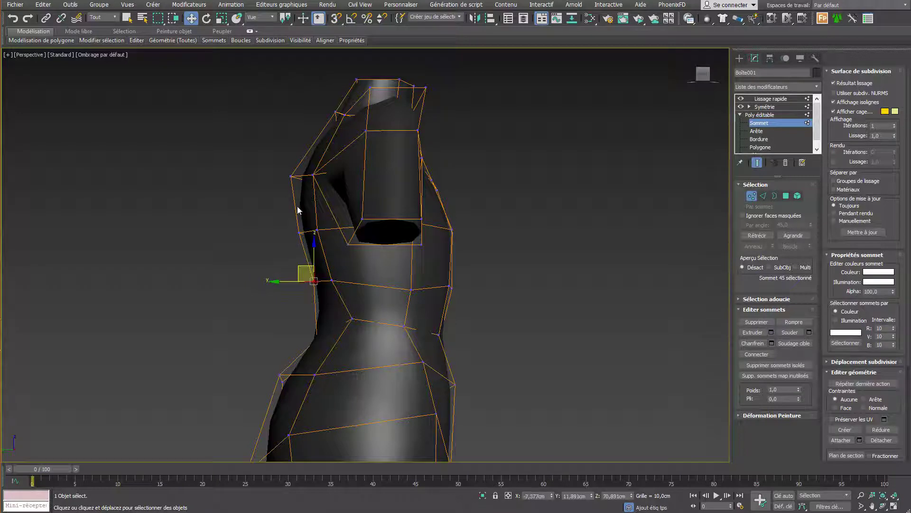
Nudge the side shoulder vertex and raise the waist vertex about 6 cm.
{"action": "left_click", "coordinate": [292, 176]}
{"action": "left_click_drag", "start_coordinate": [280, 164], "coordinate": [285, 166]}
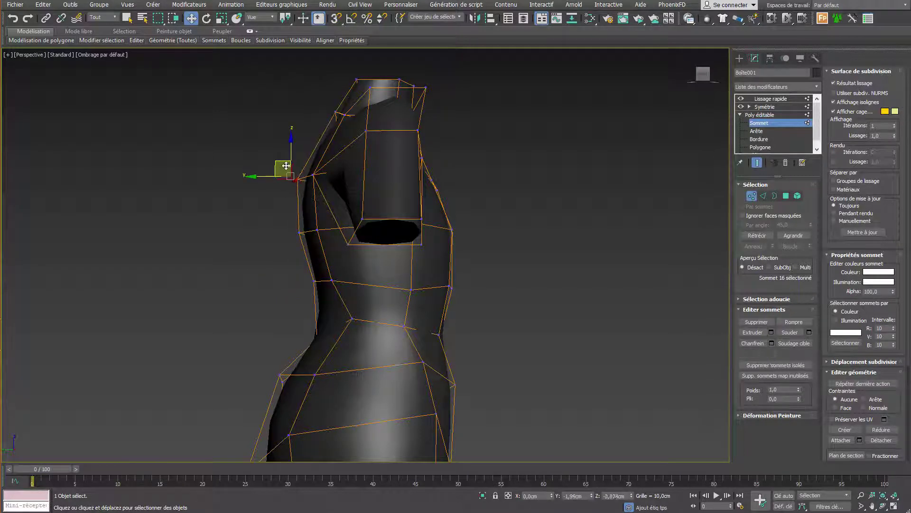
{"action": "middle_click_drag", "start_coordinate": [322, 281], "coordinate": [302, 271], "text": "alt"}
{"action": "left_click", "coordinate": [296, 317]}
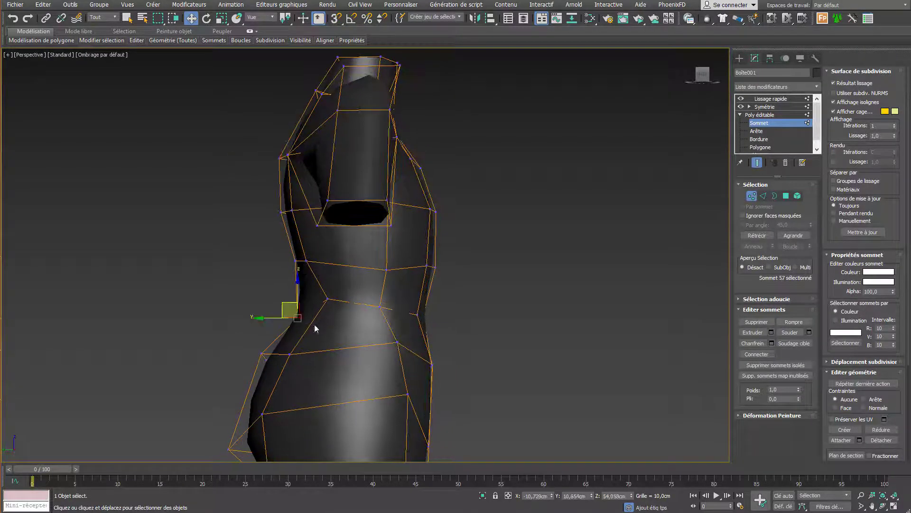
{"action": "mouse_move", "coordinate": [297, 294]}
{"action": "left_mouse_down"}
{"action": "mouse_move", "coordinate": [302, 271]}
{"action": "mouse_move", "coordinate": [294, 297]}
{"action": "left_mouse_up"}
{"action": "left_click", "coordinate": [327, 298]}
Raise the hip silhouette vertex about 3 cm and recentre the torso in view.
{"action": "left_click", "coordinate": [290, 353]}
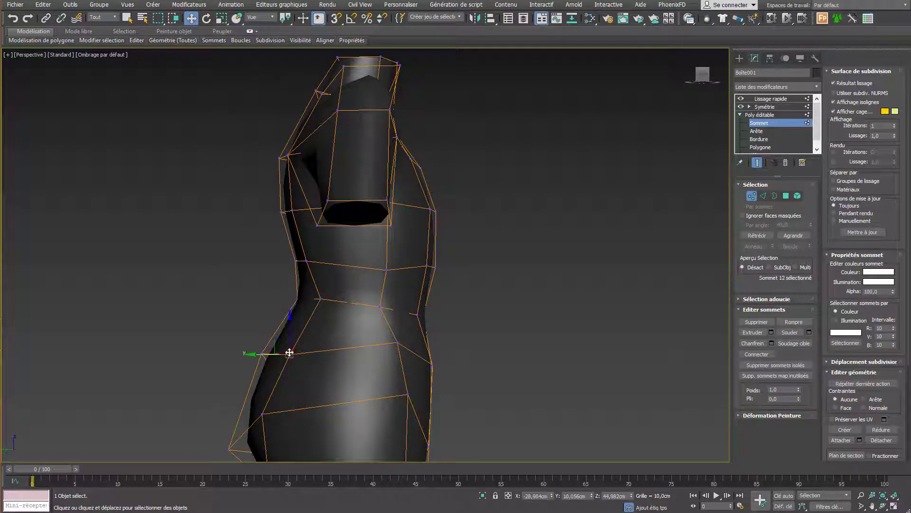
{"action": "left_click_drag", "start_coordinate": [288, 338], "coordinate": [290, 319]}
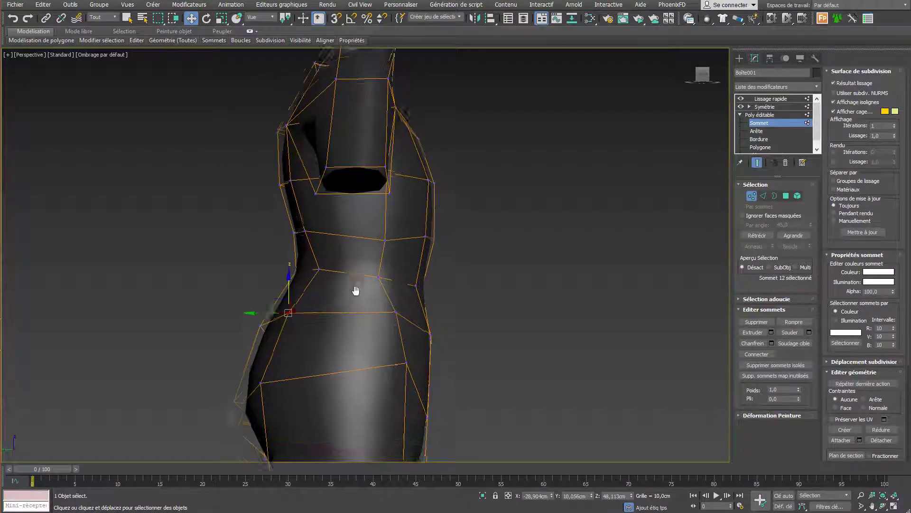
{"action": "mouse_move", "coordinate": [290, 319]}
{"action": "middle_mouse_down", "text": "alt"}
{"action": "mouse_move", "coordinate": [325, 283]}
{"action": "mouse_move", "coordinate": [378, 316]}
{"action": "mouse_move", "coordinate": [374, 299]}
{"action": "mouse_move", "coordinate": [340, 326]}
{"action": "middle_mouse_up", "text": "alt"}
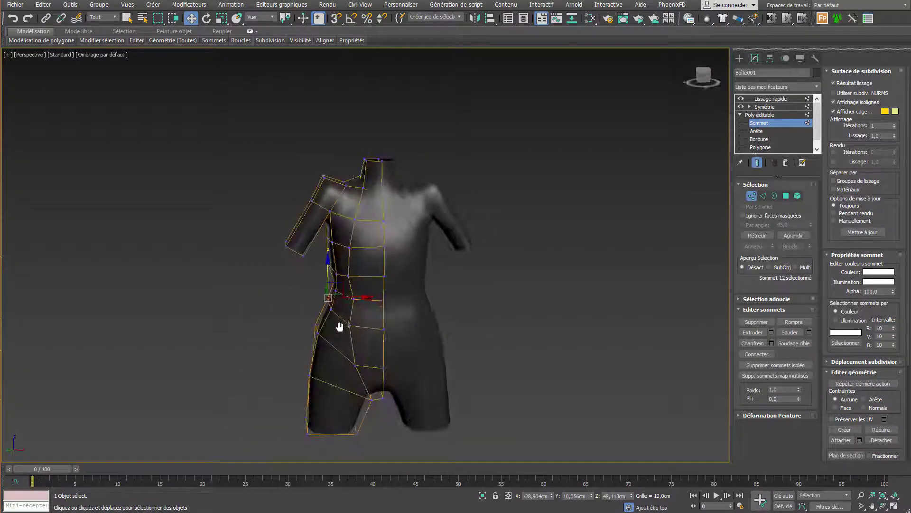
{"action": "scroll", "coordinate": [403, 325], "scroll_direction": "up", "scroll_amount": 3}
{"action": "middle_click_drag", "start_coordinate": [402, 321], "coordinate": [398, 303]}
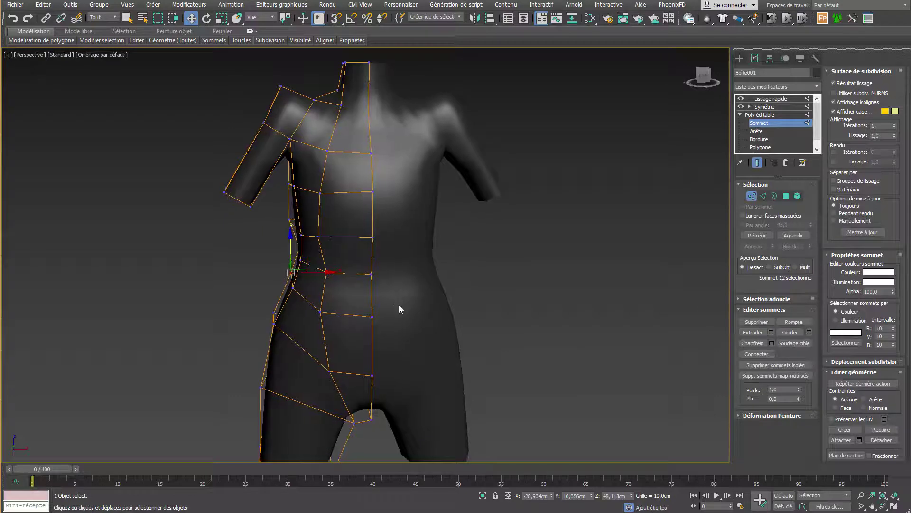